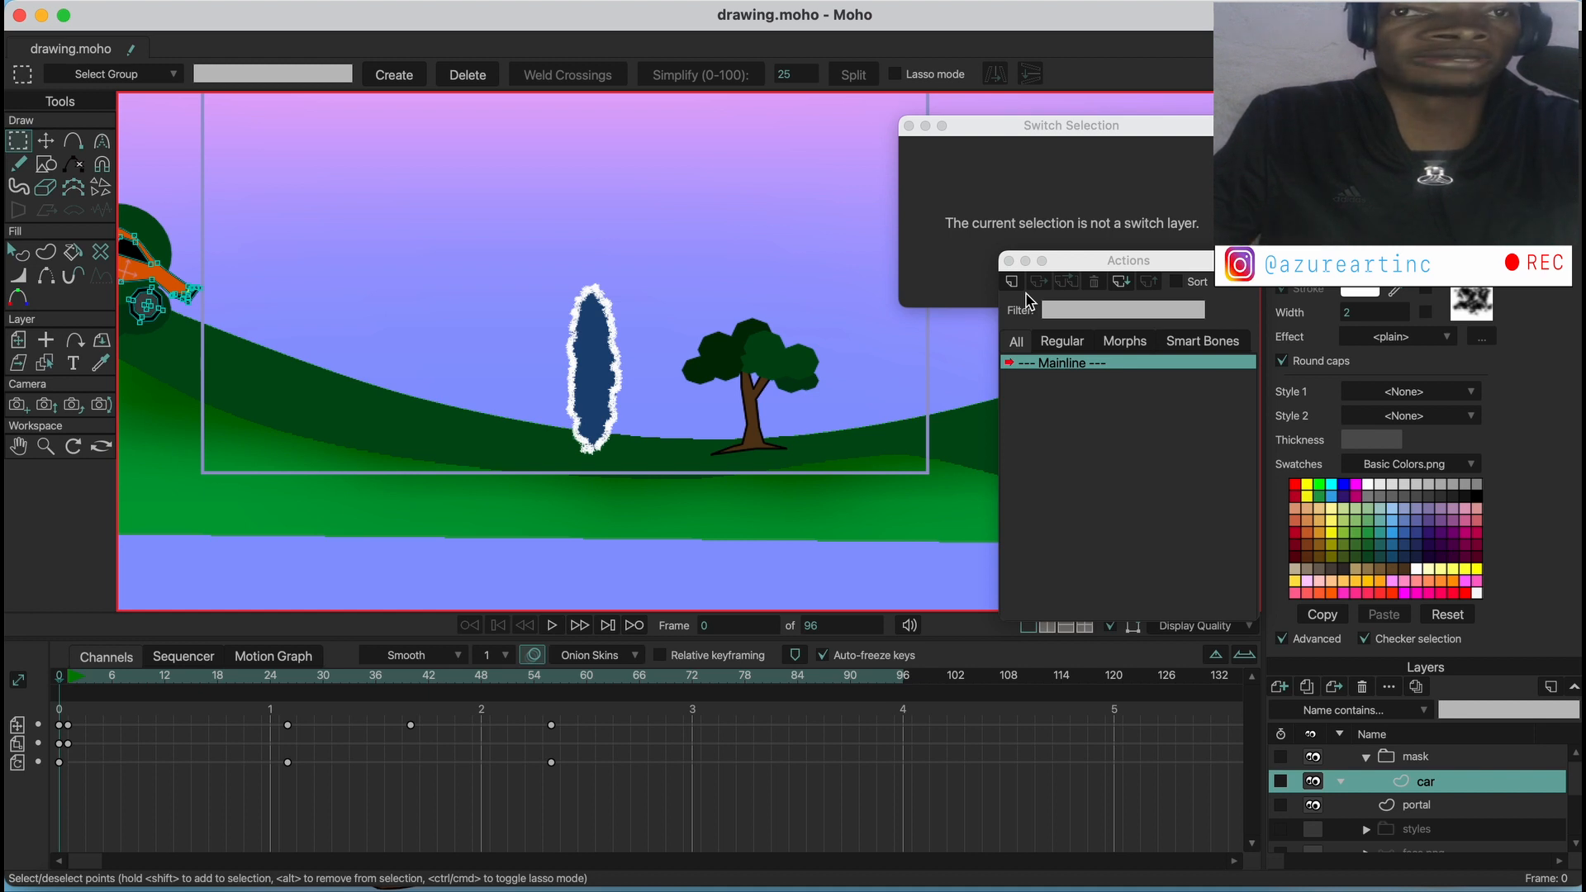
Scrub the timeline to about frame 25 and back to frame 0 to review the car driving toward the portal
left_click(72, 679)
left_click_drag(72, 684, 284, 690)
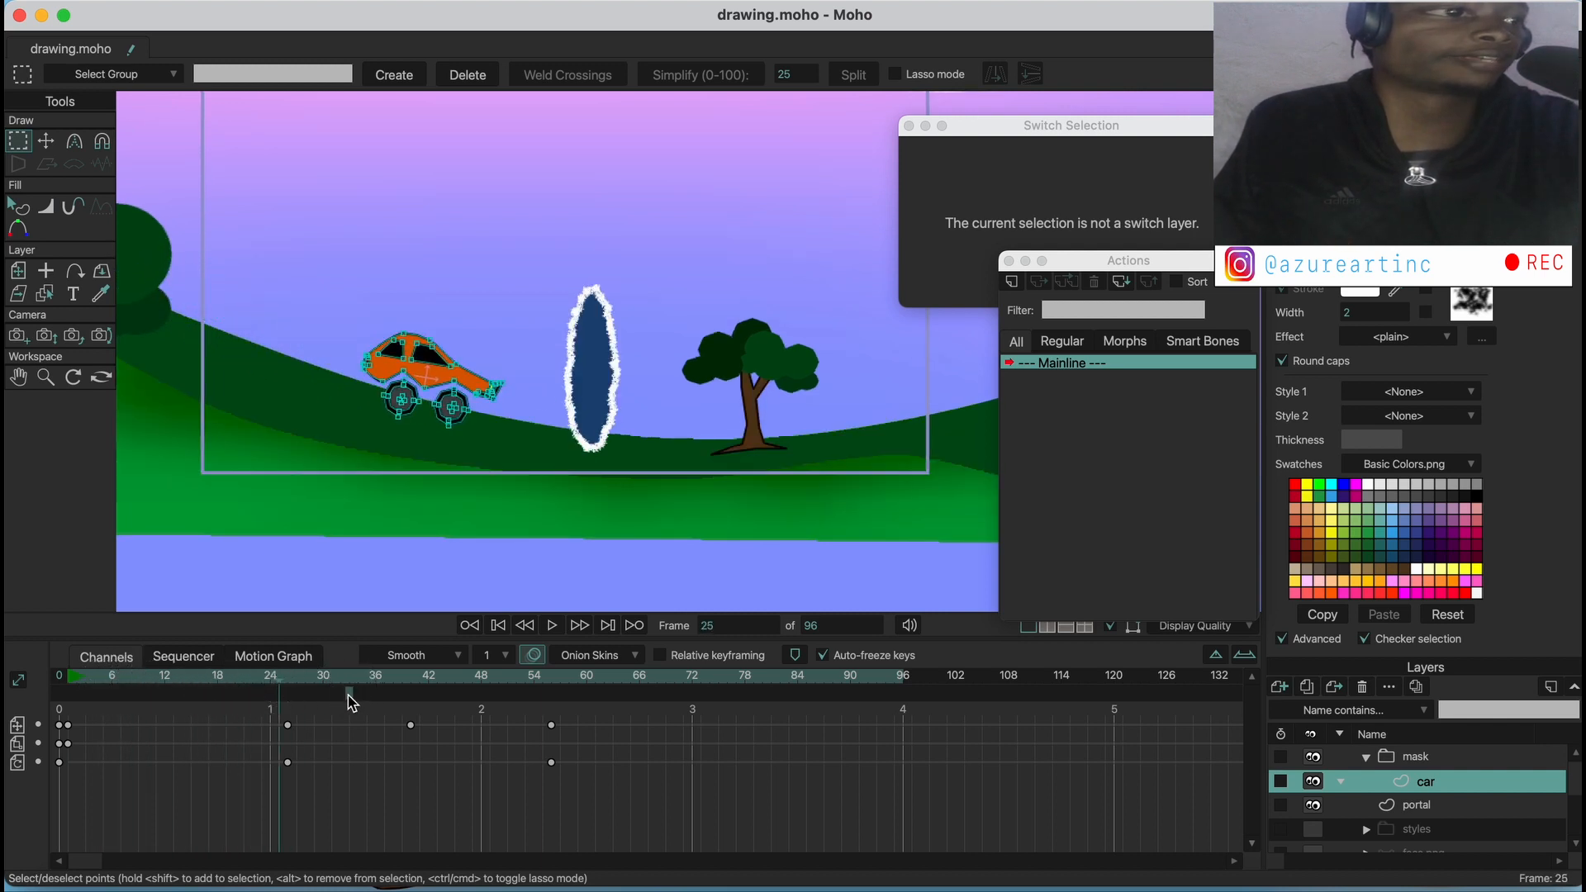
mouse_move(298, 685)
left_mouse_down()
mouse_move(494, 679)
mouse_move(62, 684)
left_mouse_up()
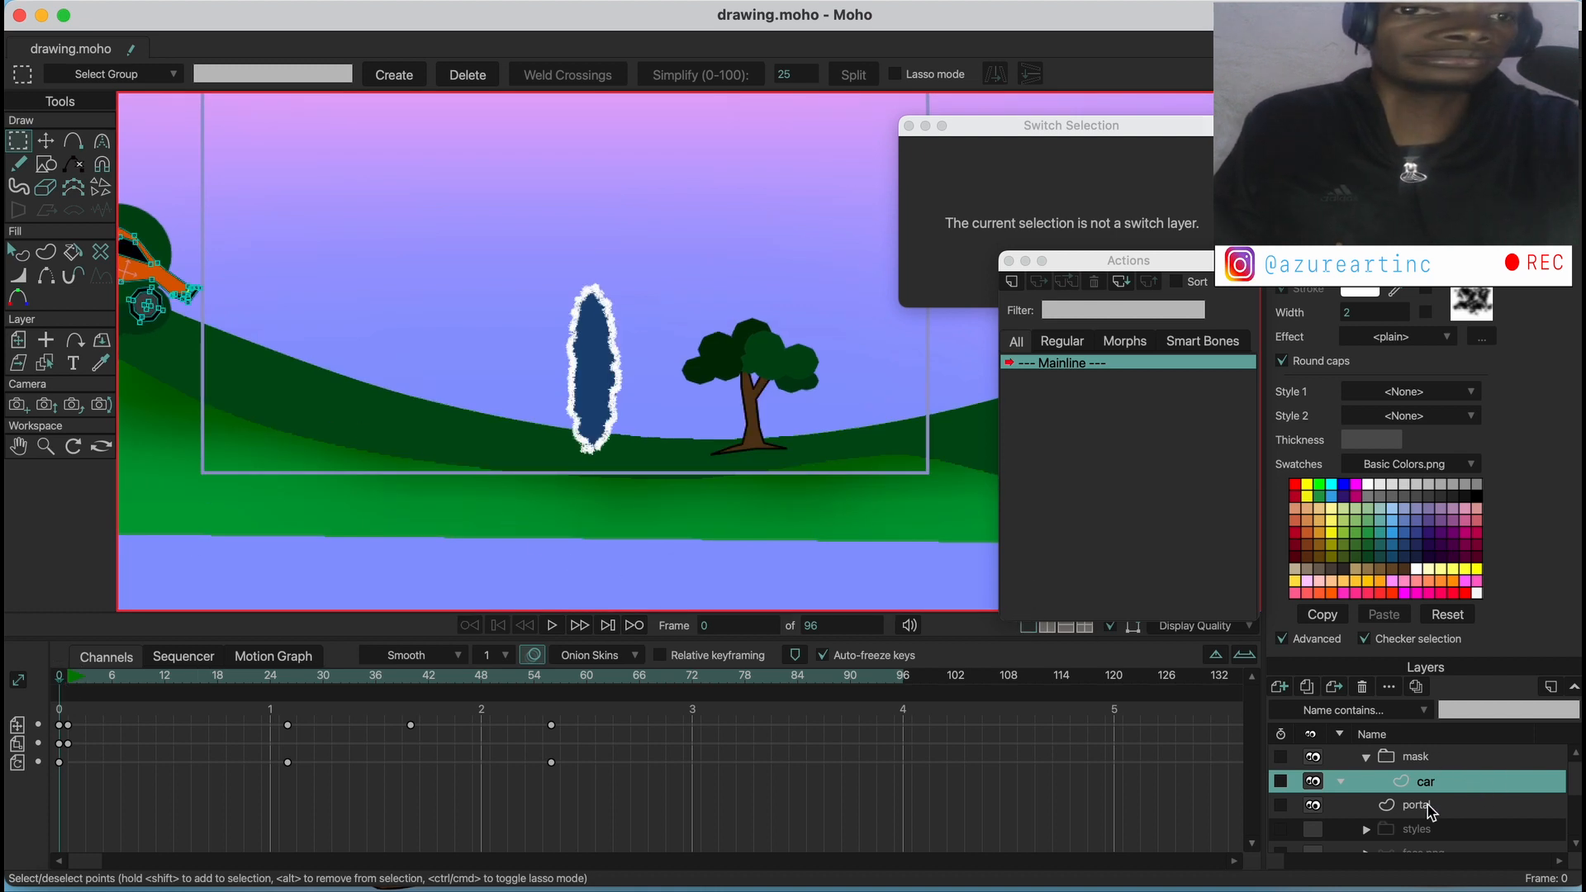
Review the portal layer, the car layer and the mask group that contains the car
left_click(1460, 805)
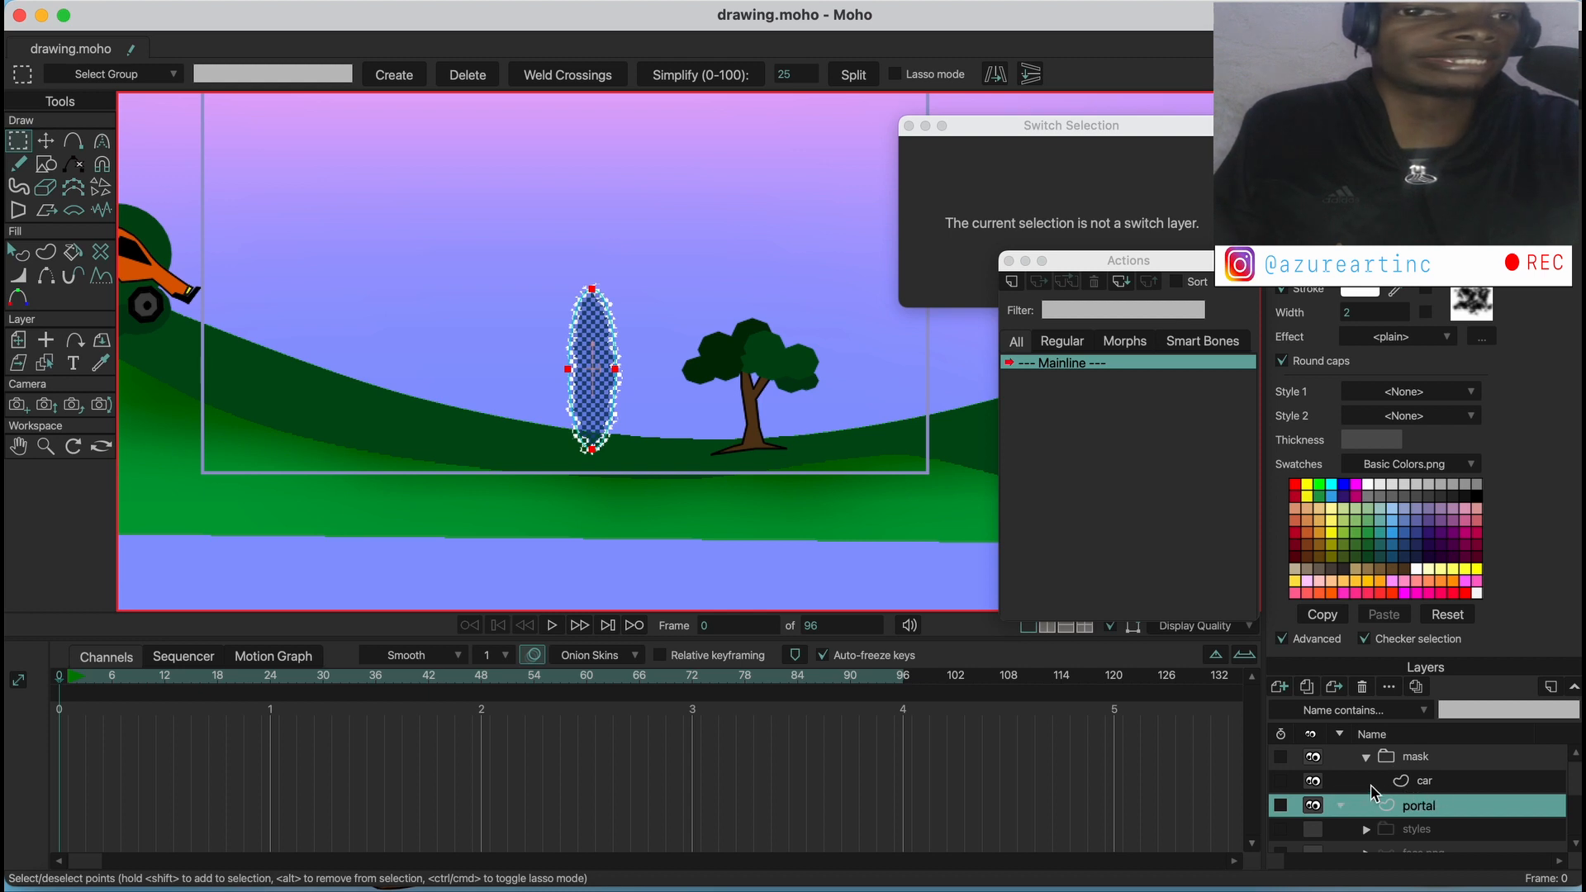
left_click(1417, 782)
left_click(1408, 758)
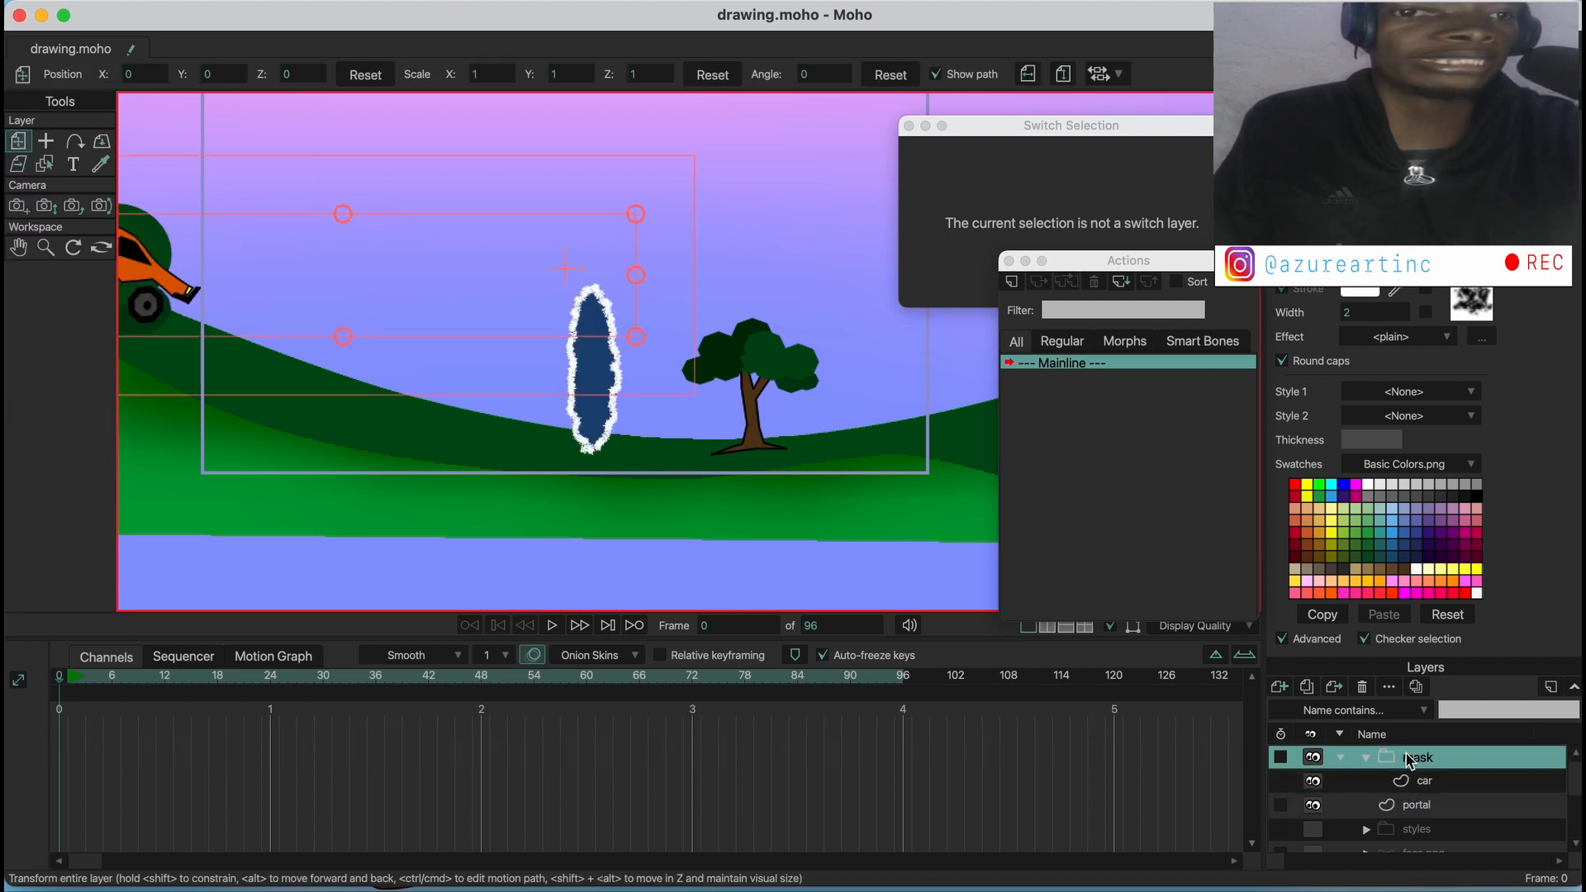
left_click(1365, 761)
left_click(1367, 760)
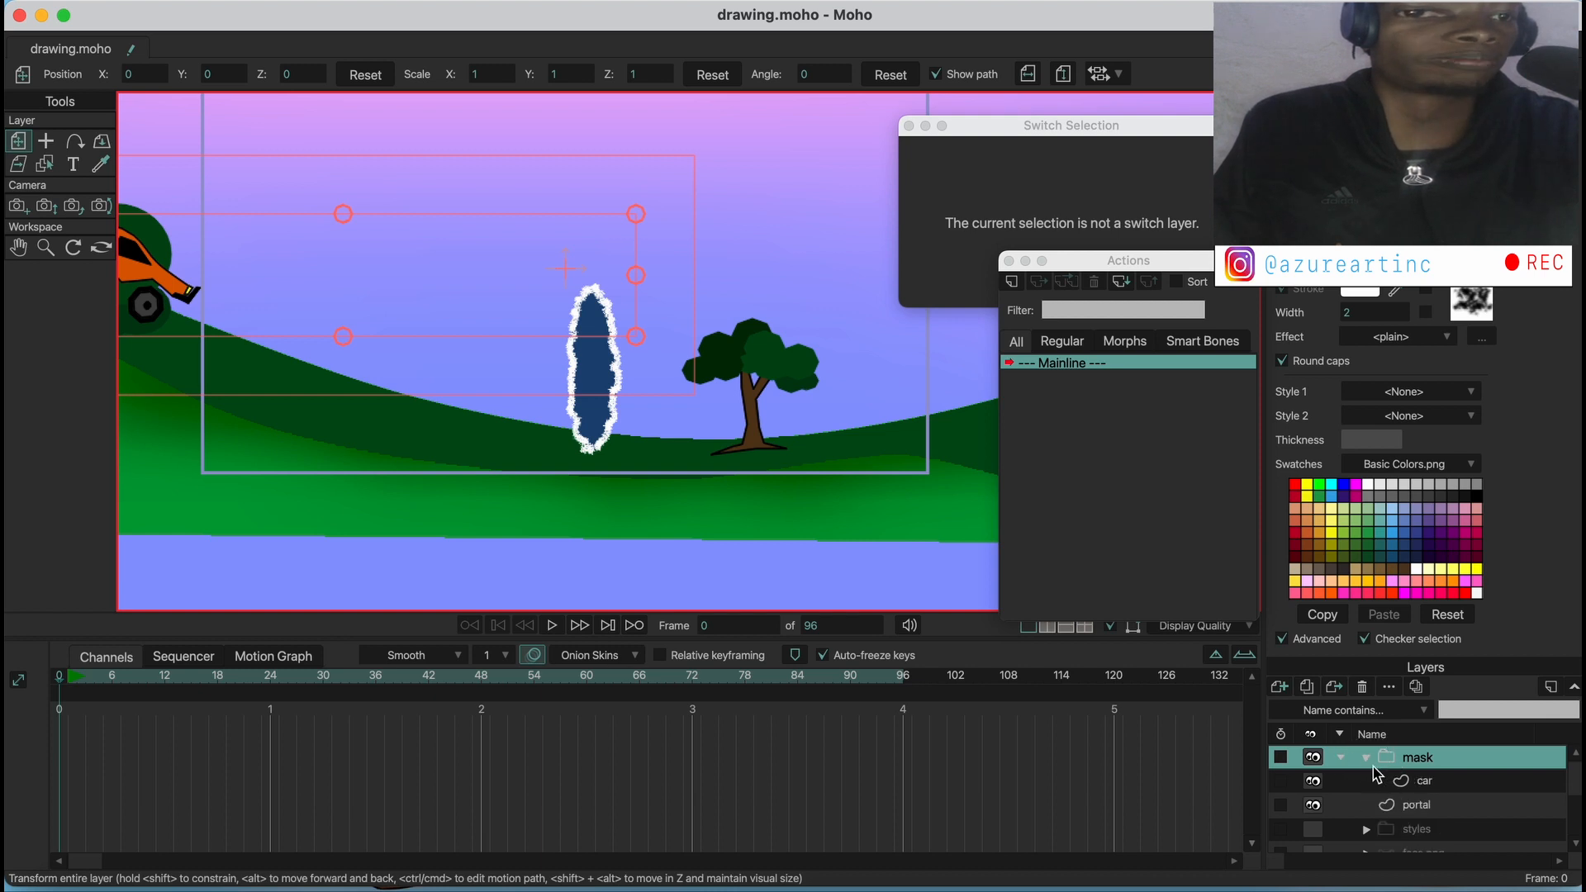
Add a new vector layer directly above the portal layer and name it "mask"
left_click(1417, 806)
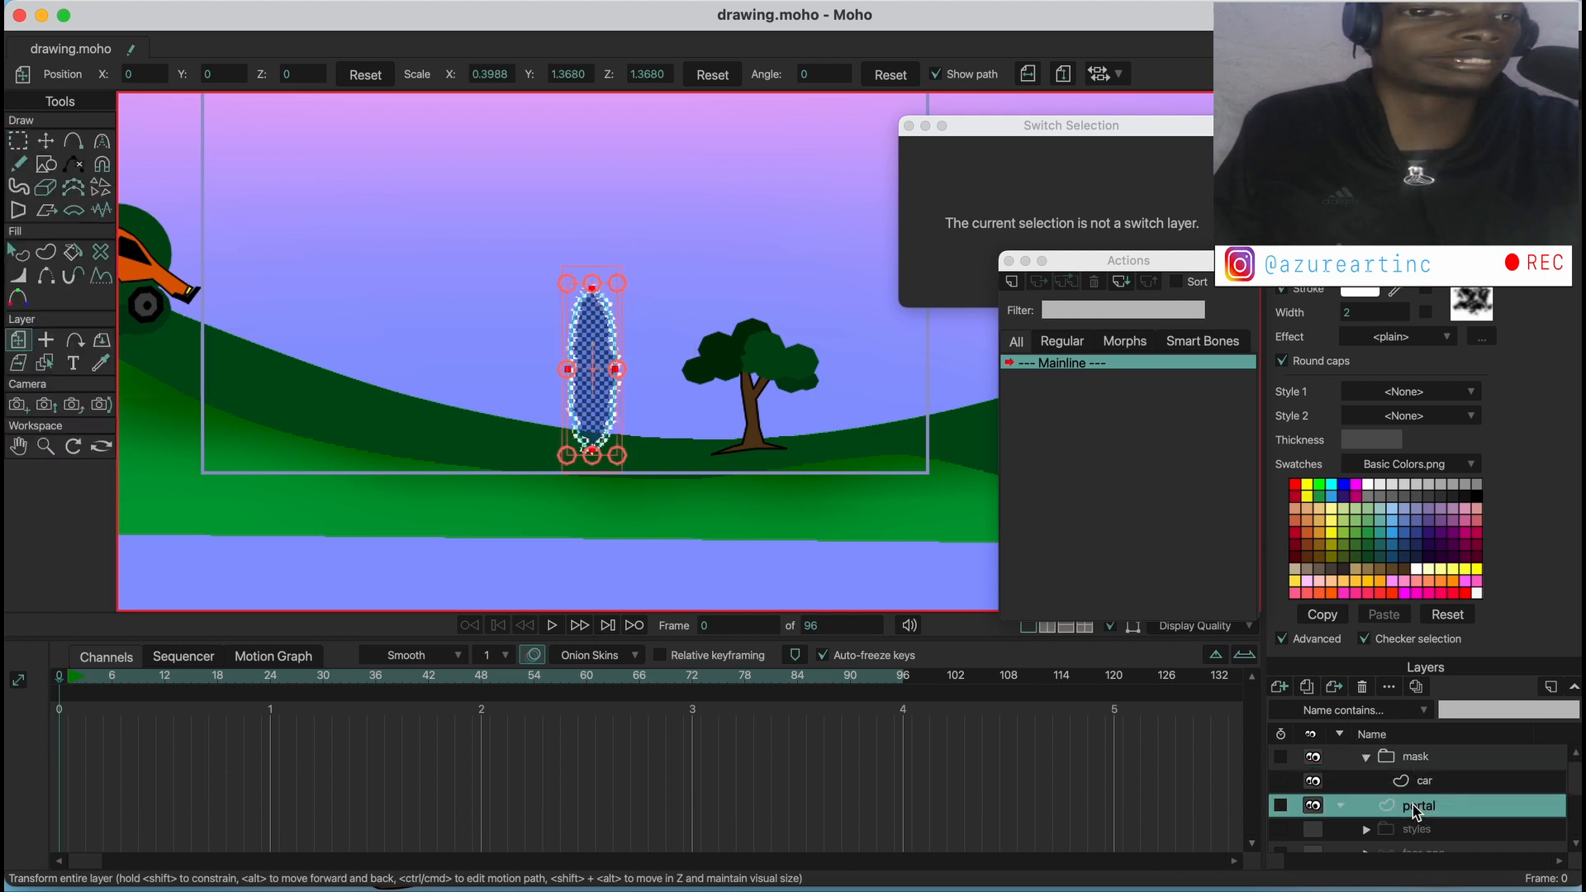
left_click(1279, 686)
left_click(1308, 685)
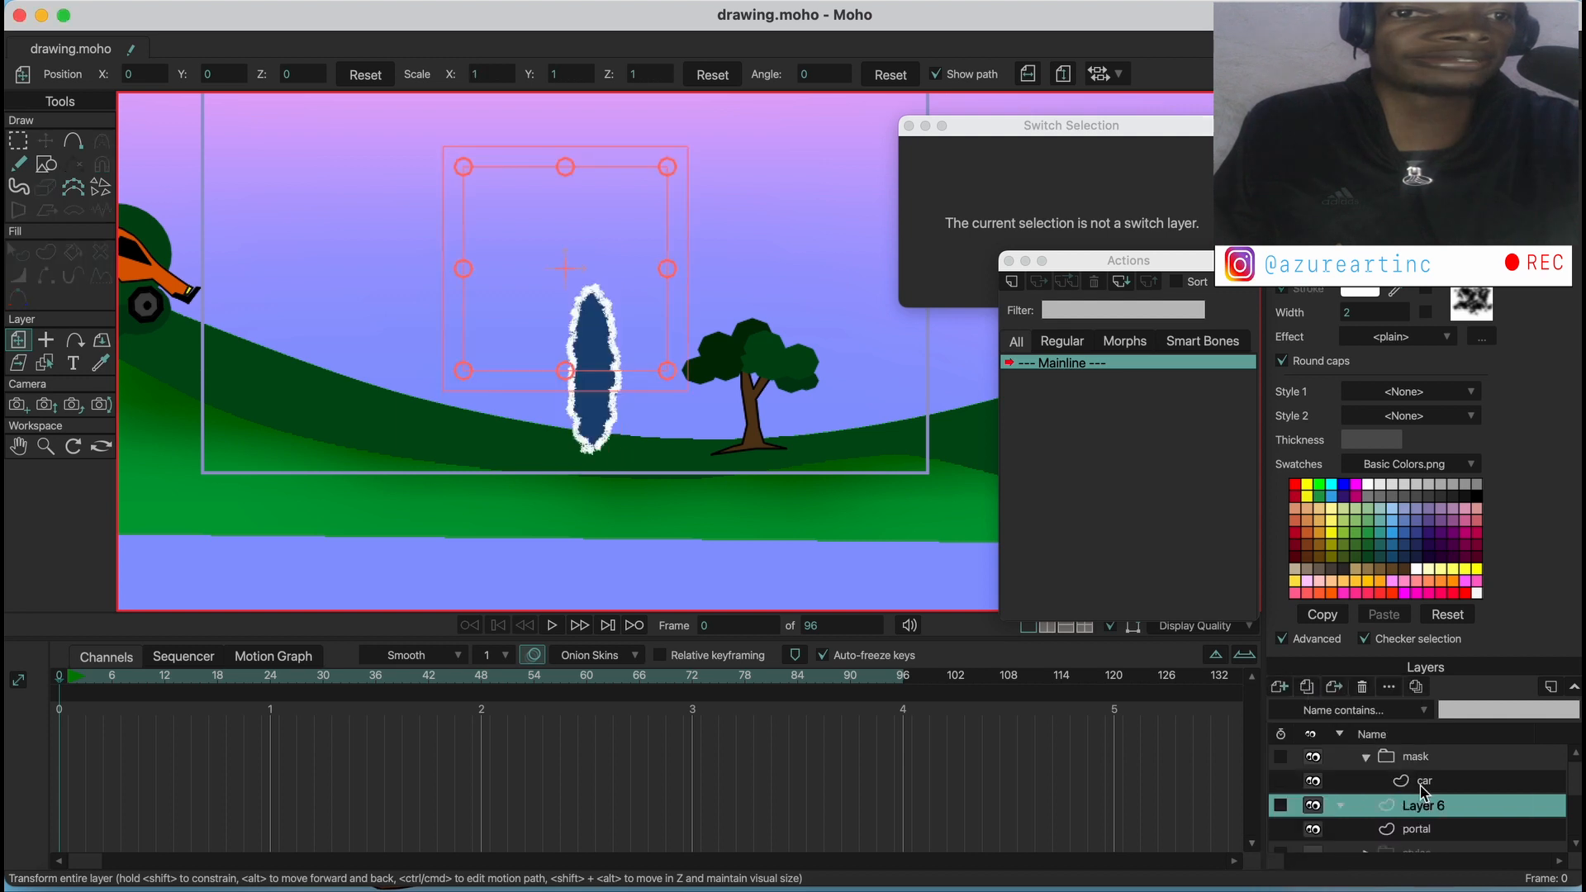
double_click(1429, 816)
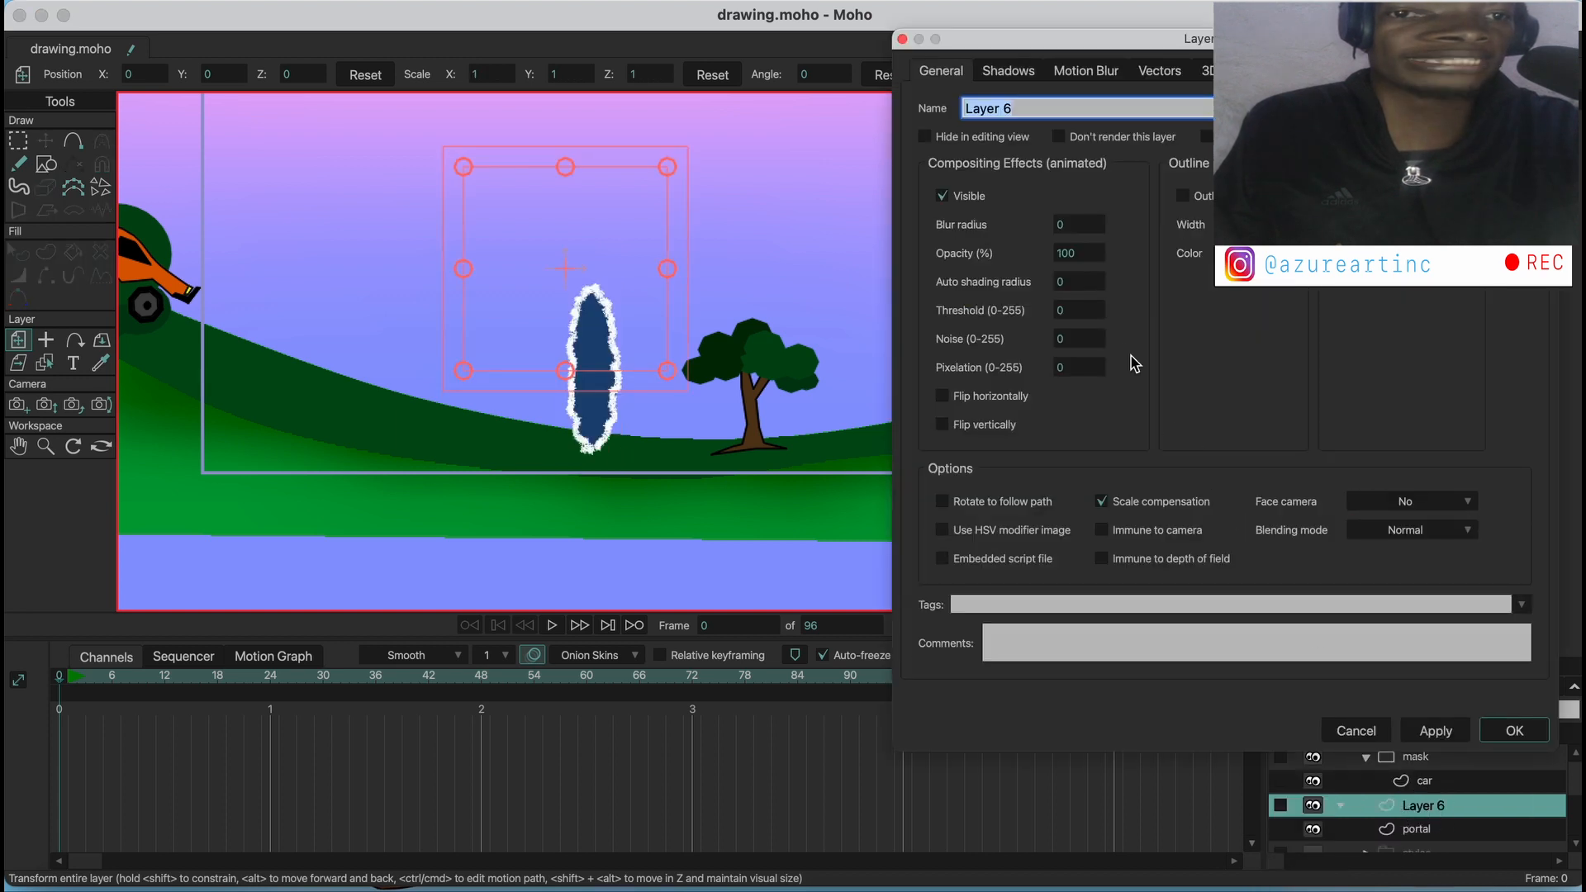
type("m")
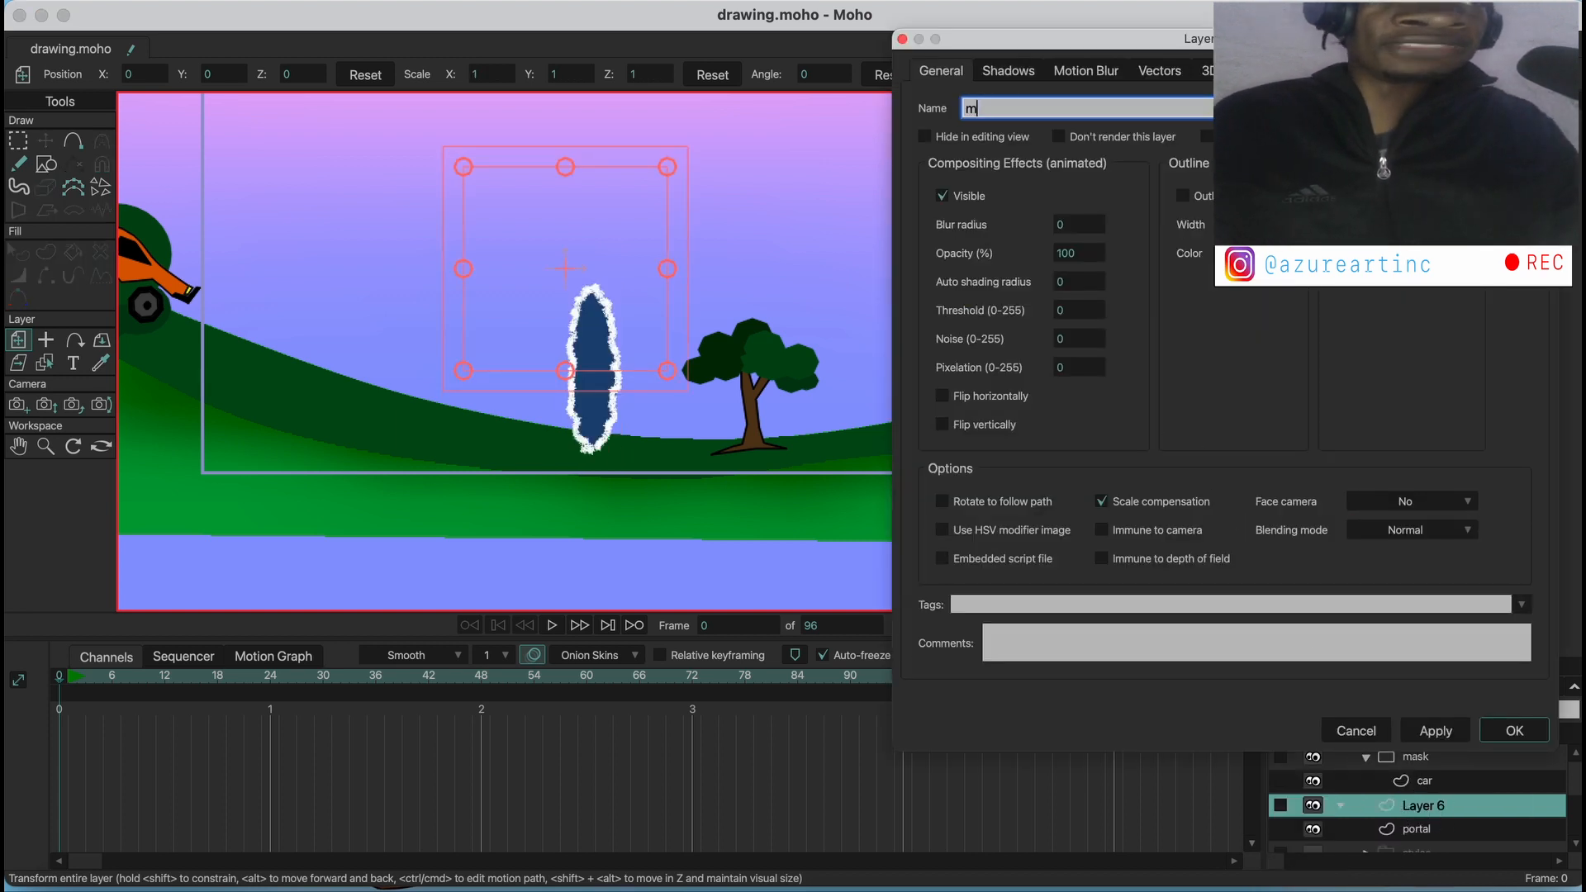
type("ask")
key("Return")
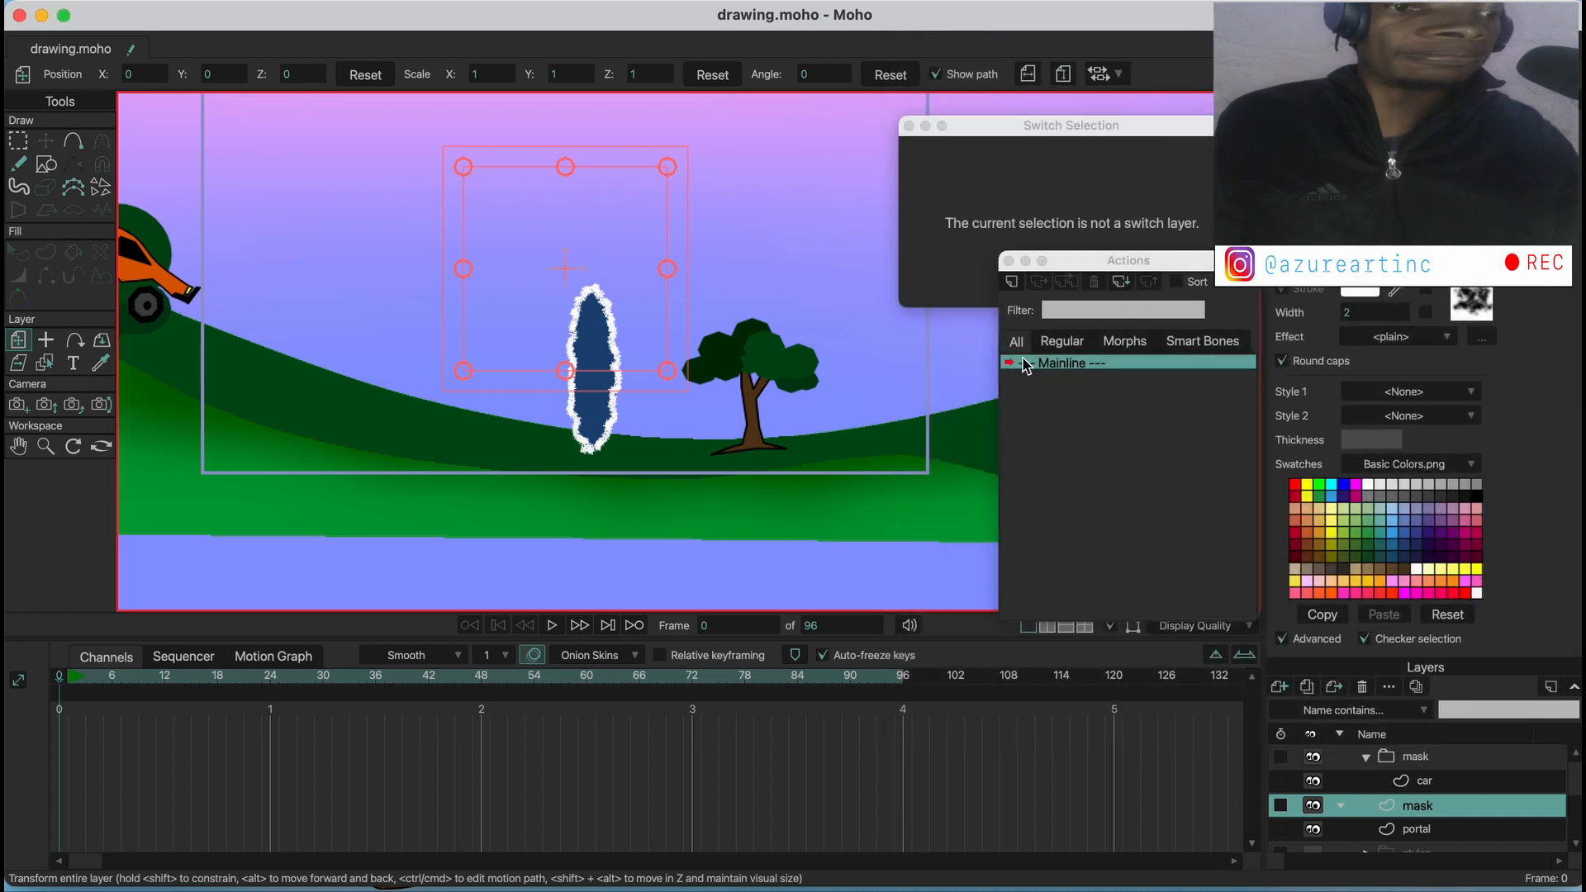
Draw a rectangle on the mask layer covering the area from the car to the middle of the portal, and fill it white
left_click(47, 164)
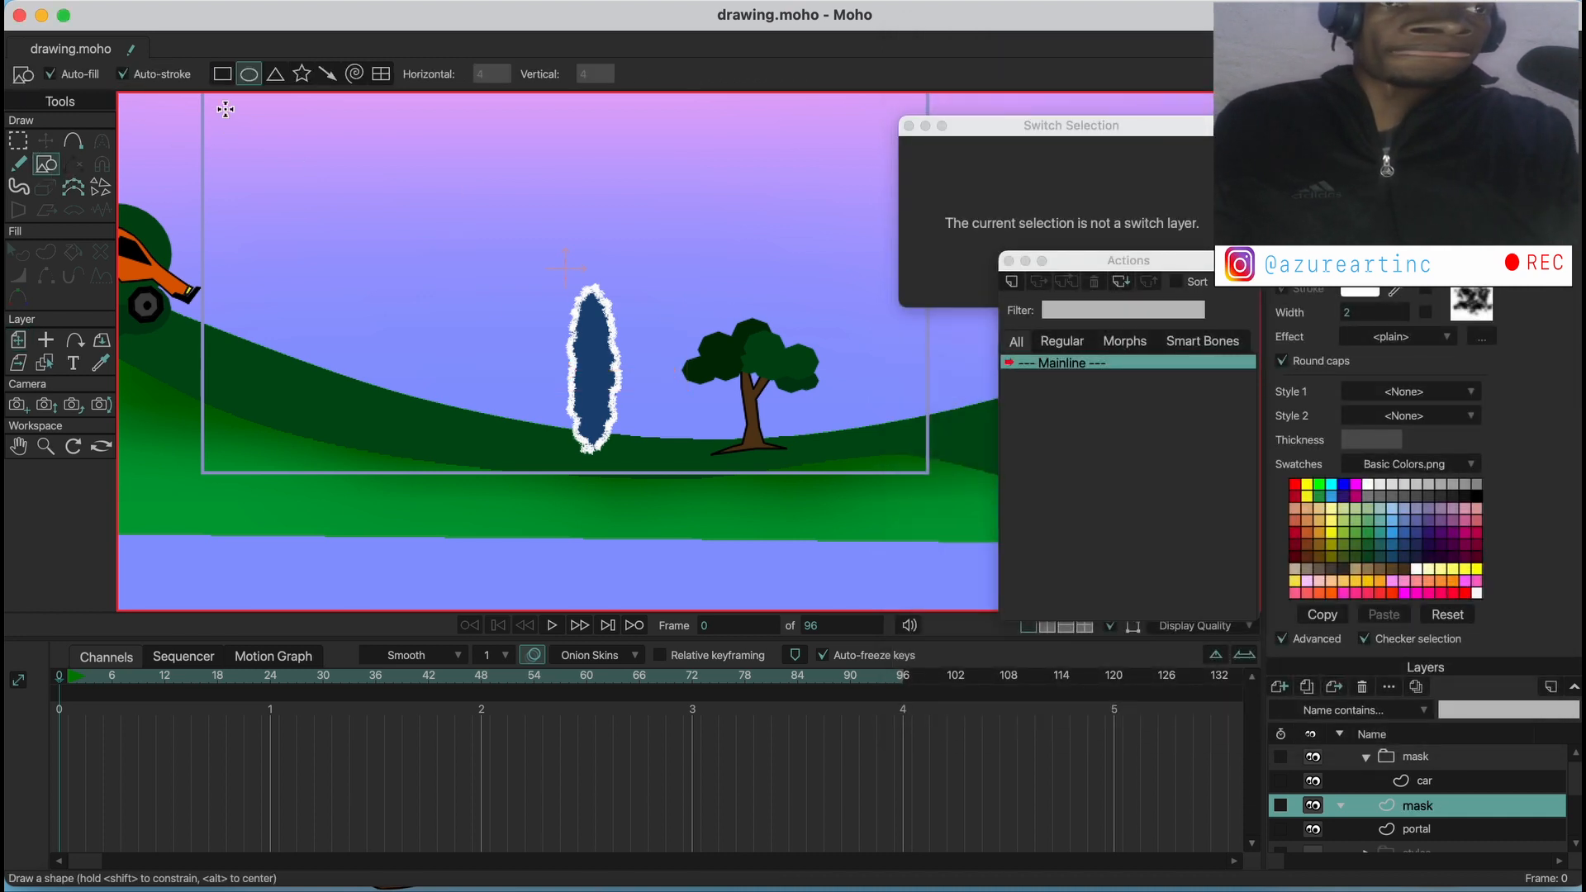
left_click(221, 73)
mouse_move(157, 169)
left_mouse_down()
mouse_move(447, 456)
mouse_move(602, 467)
mouse_move(599, 500)
left_mouse_up()
left_click(18, 252)
left_click(372, 312)
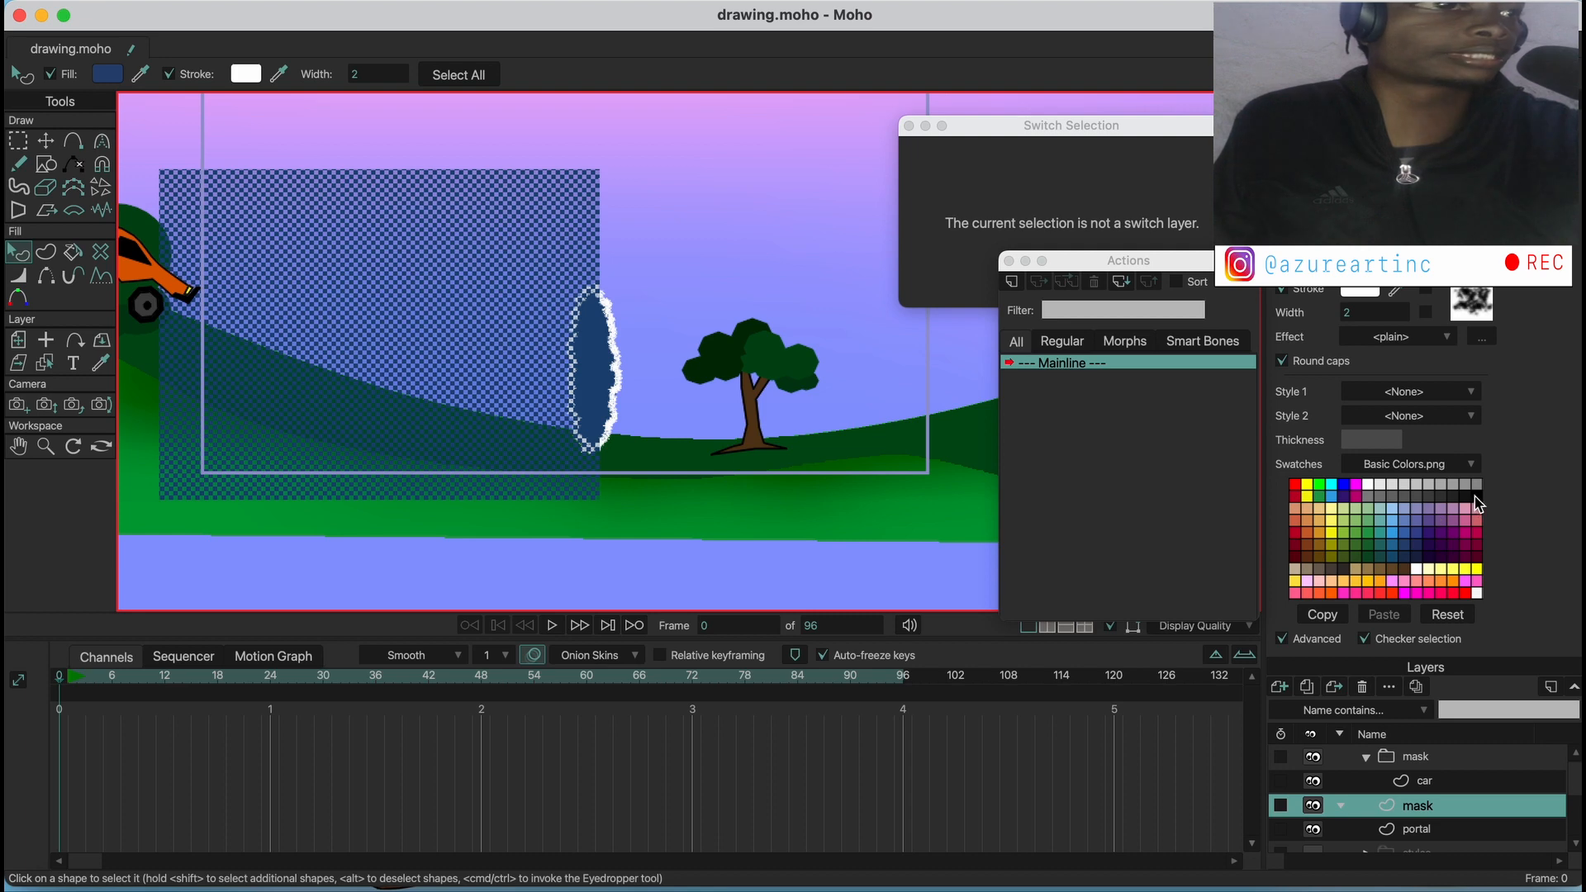
left_click(1372, 486)
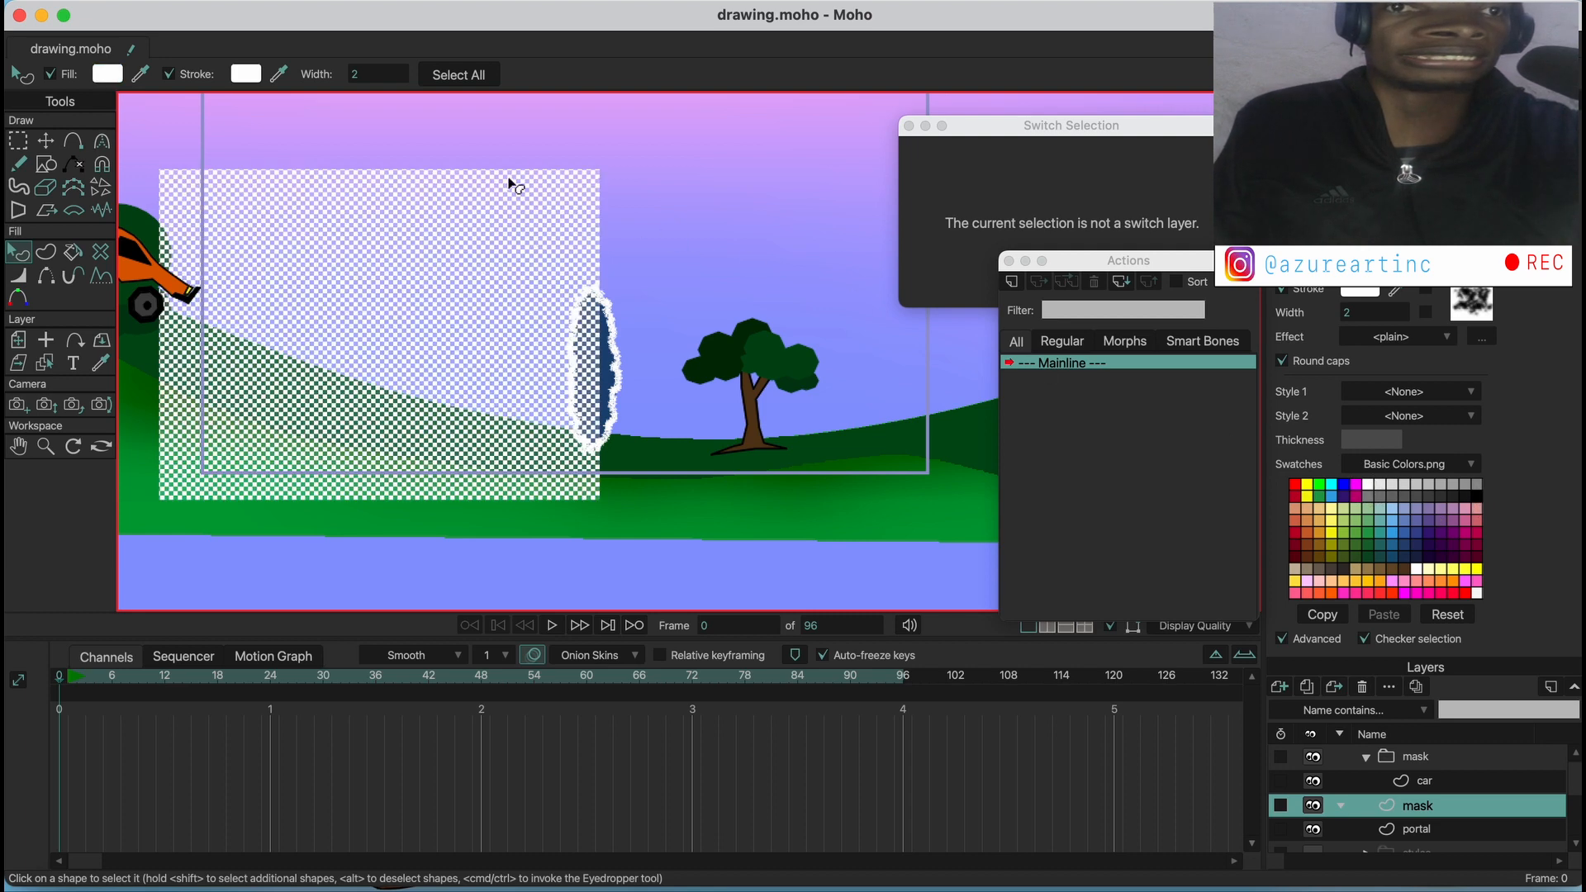
Add a point on the rectangle's portal-side edge, curve that edge along the portal's far rim, and reposition the other corners to reshape the mask
left_click(73, 142)
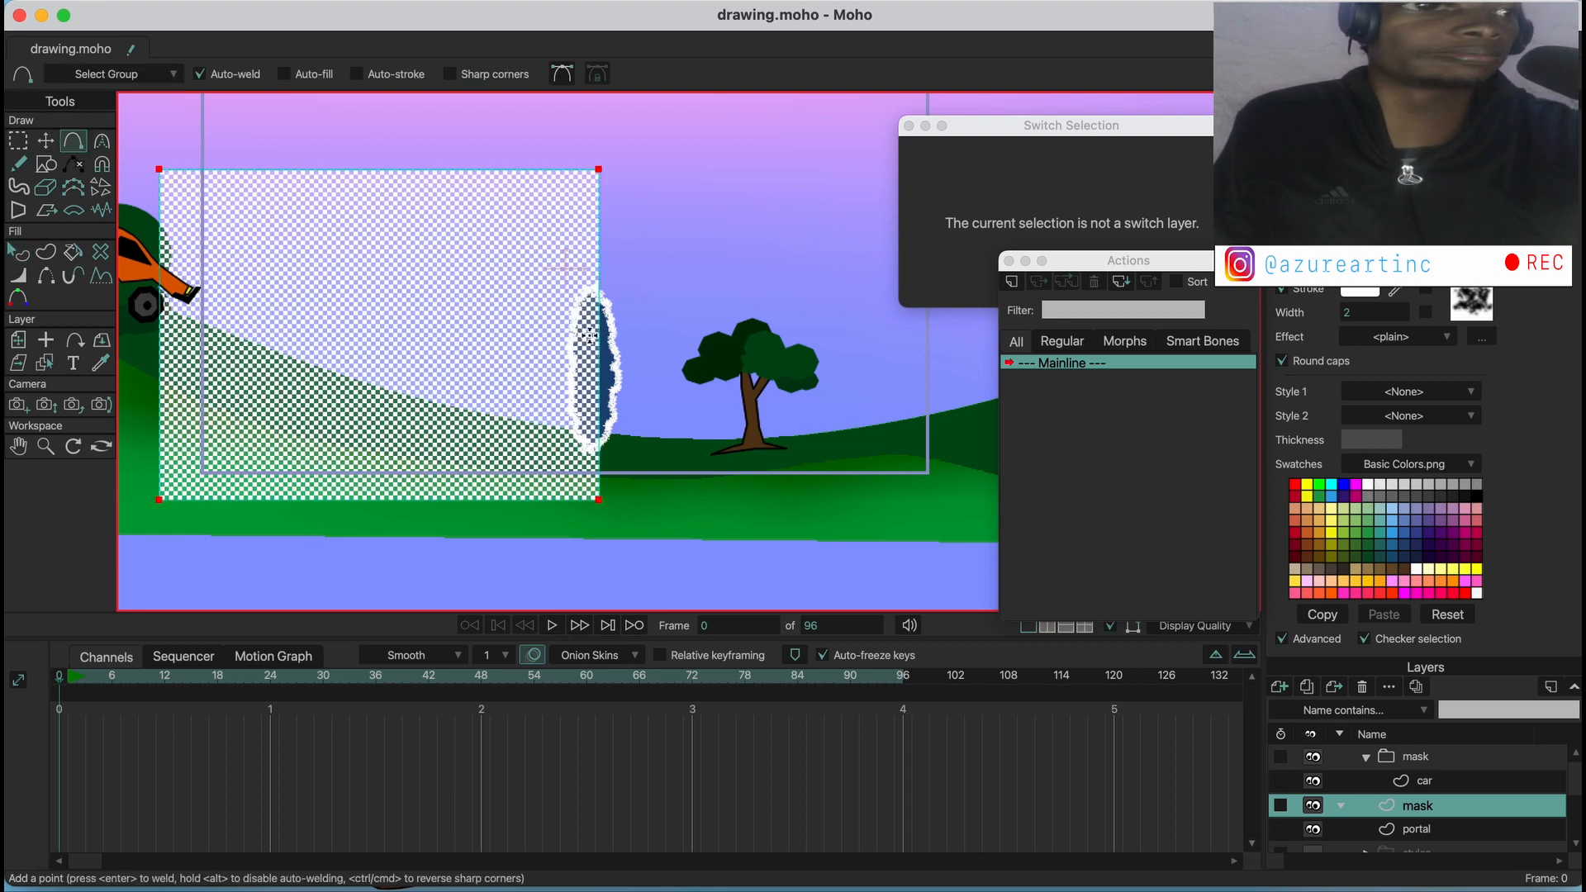
left_click(593, 337)
key("t")
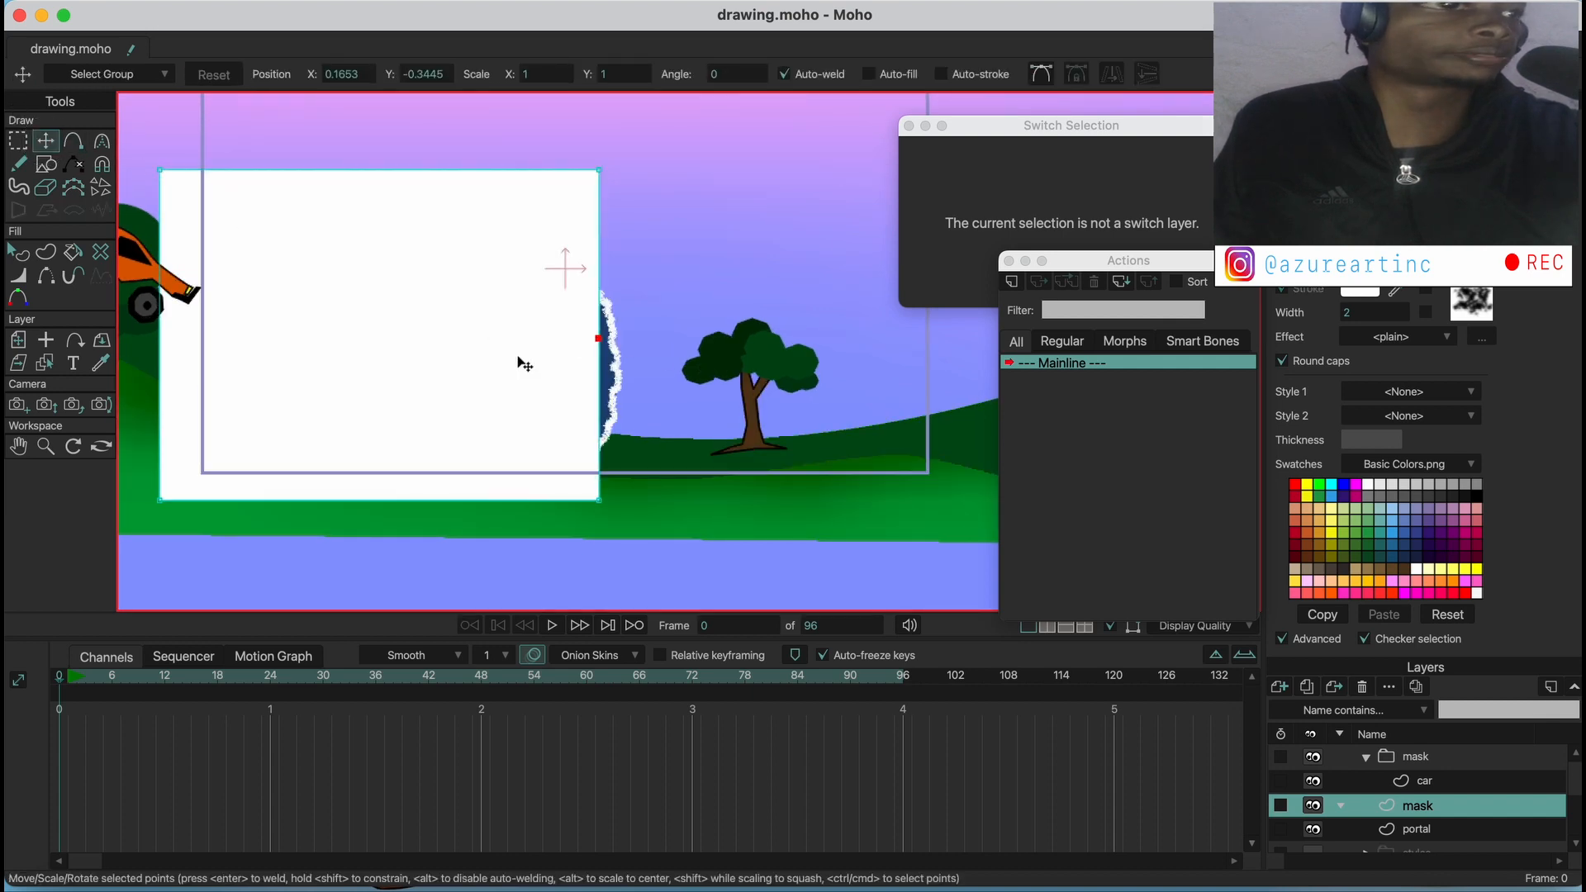
left_click_drag(570, 361, 588, 399)
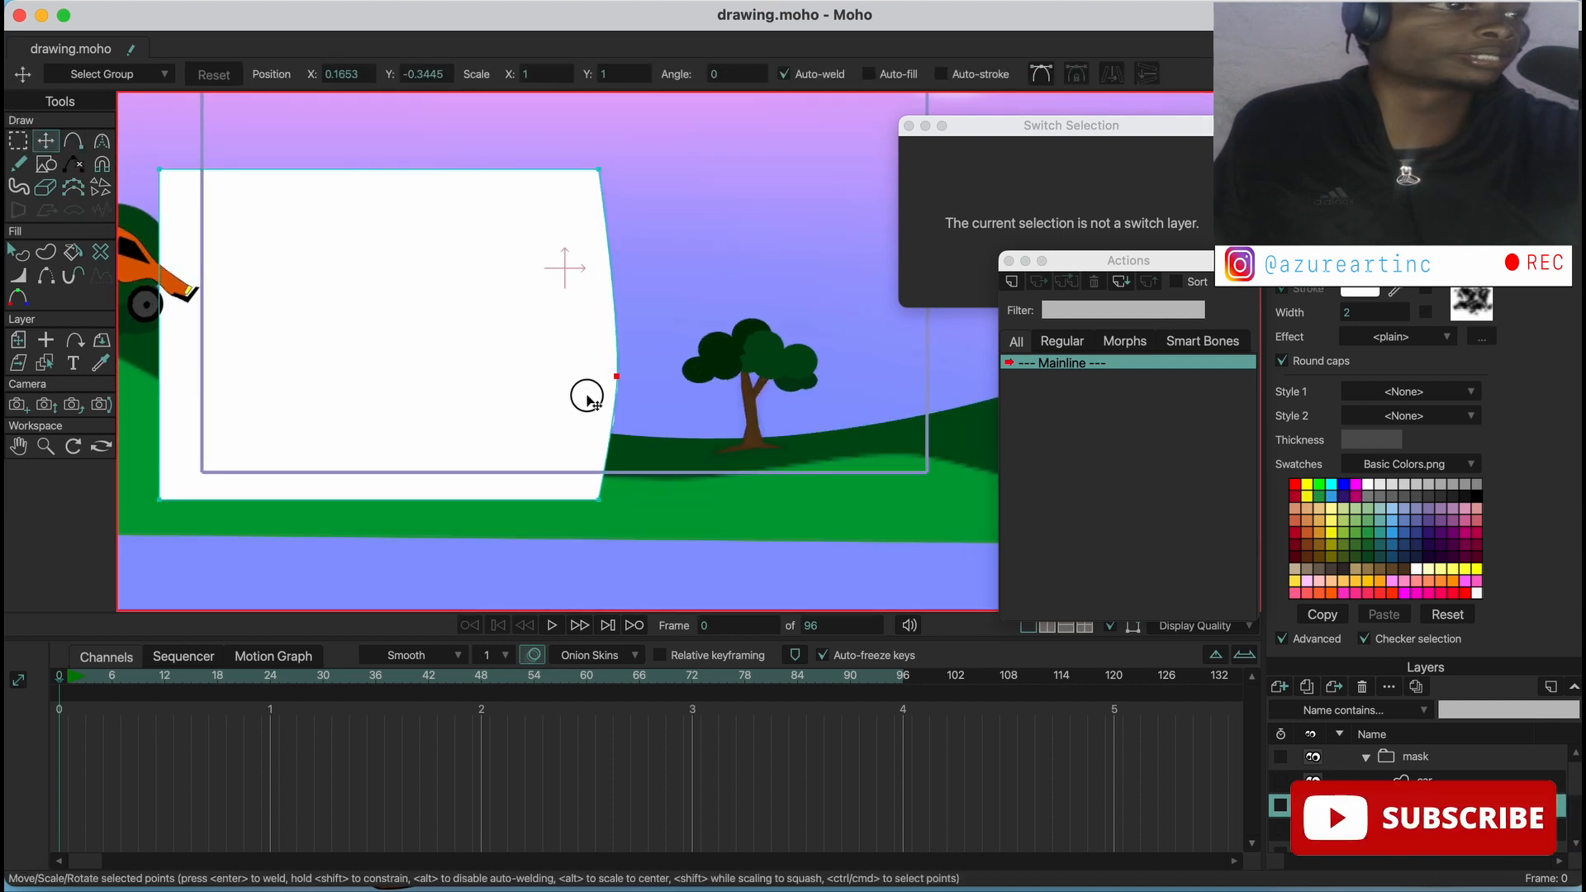
left_click_drag(581, 170, 578, 285)
left_click_drag(184, 202, 185, 160)
left_click_drag(184, 500, 136, 489)
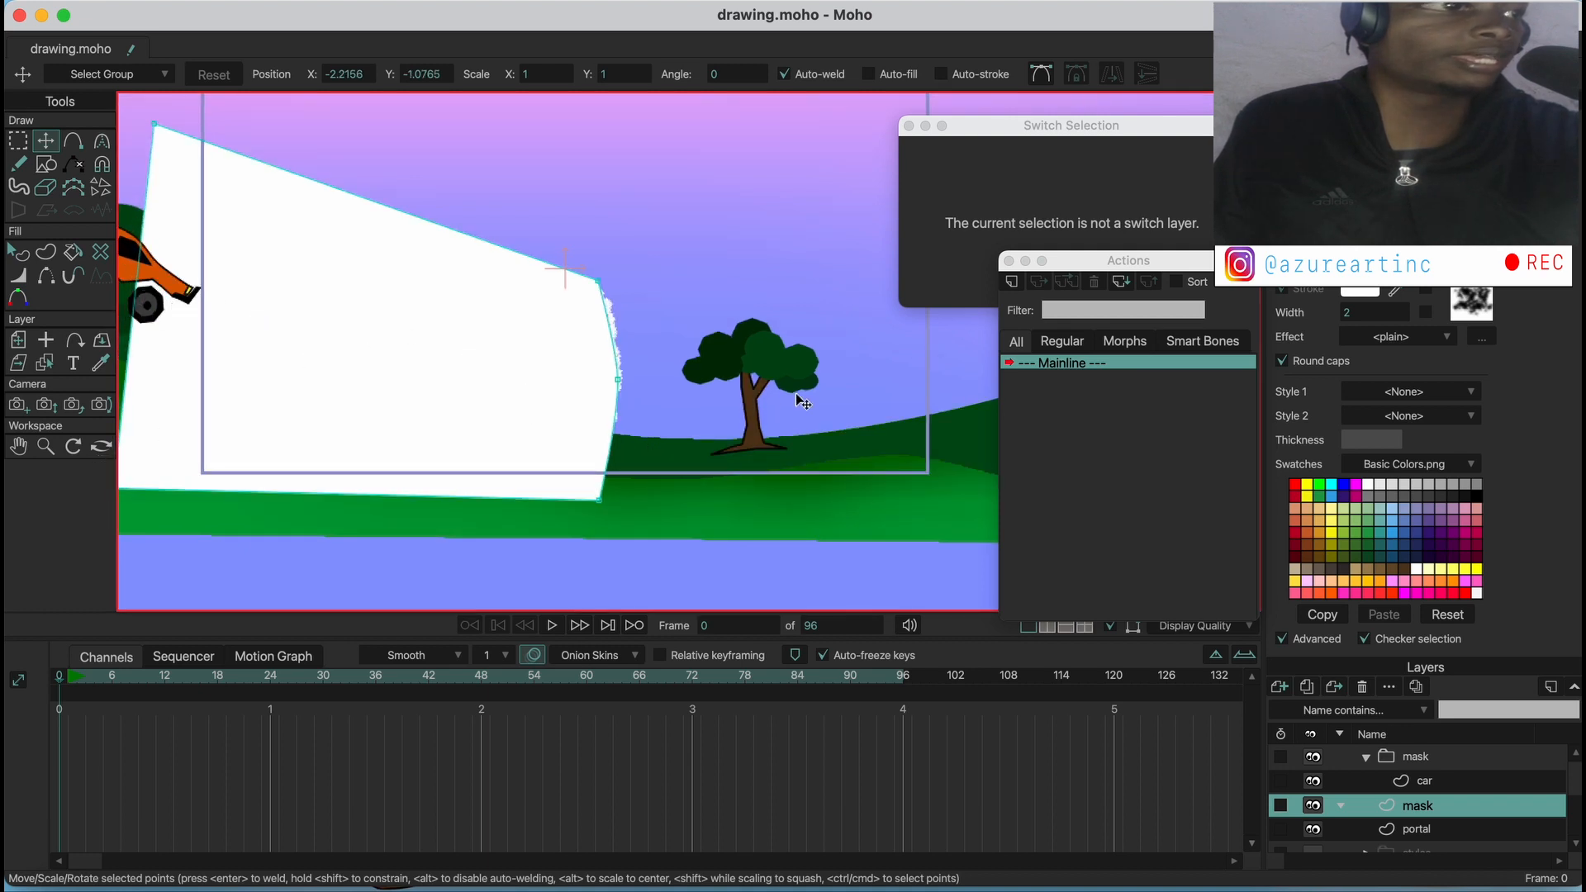
Move the mask layer into the mask group, directly below the car layer
left_click(1368, 757)
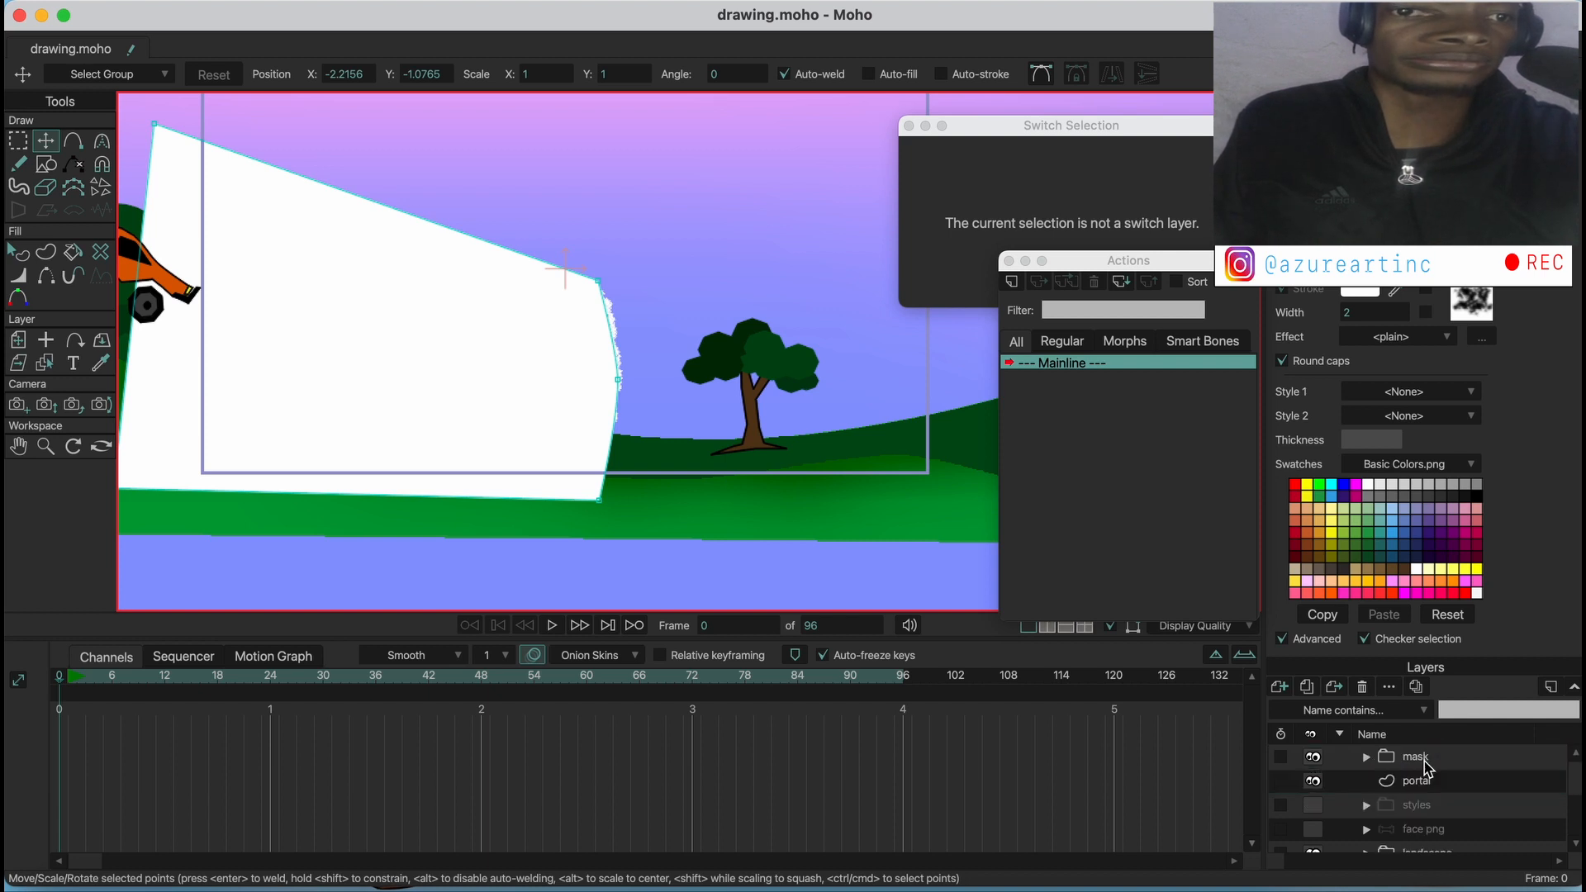
left_click(1366, 756)
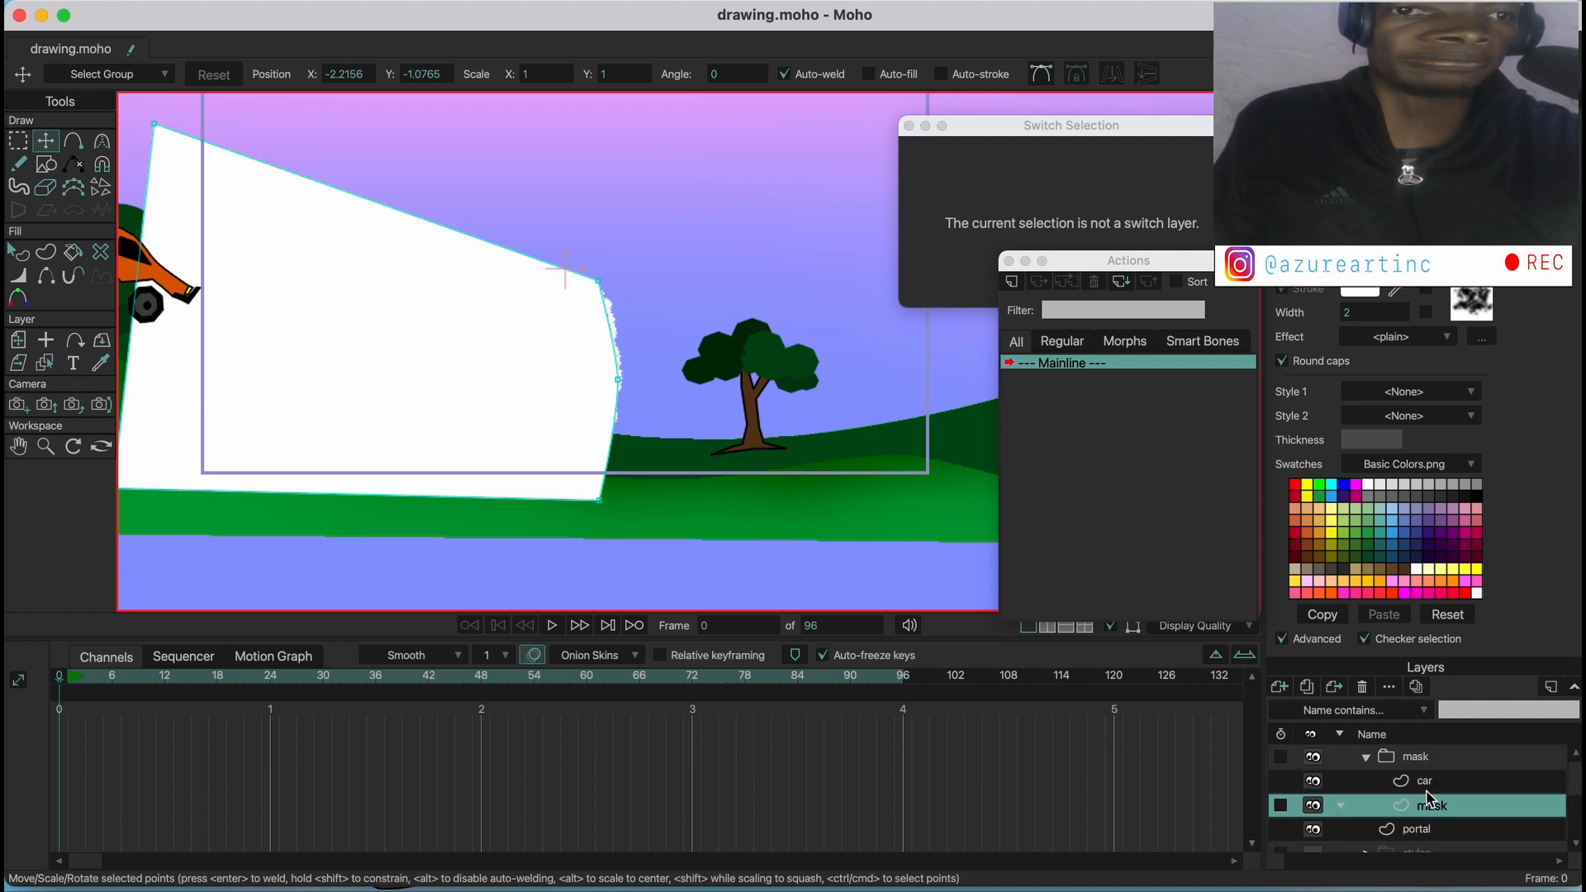
left_click(1426, 782)
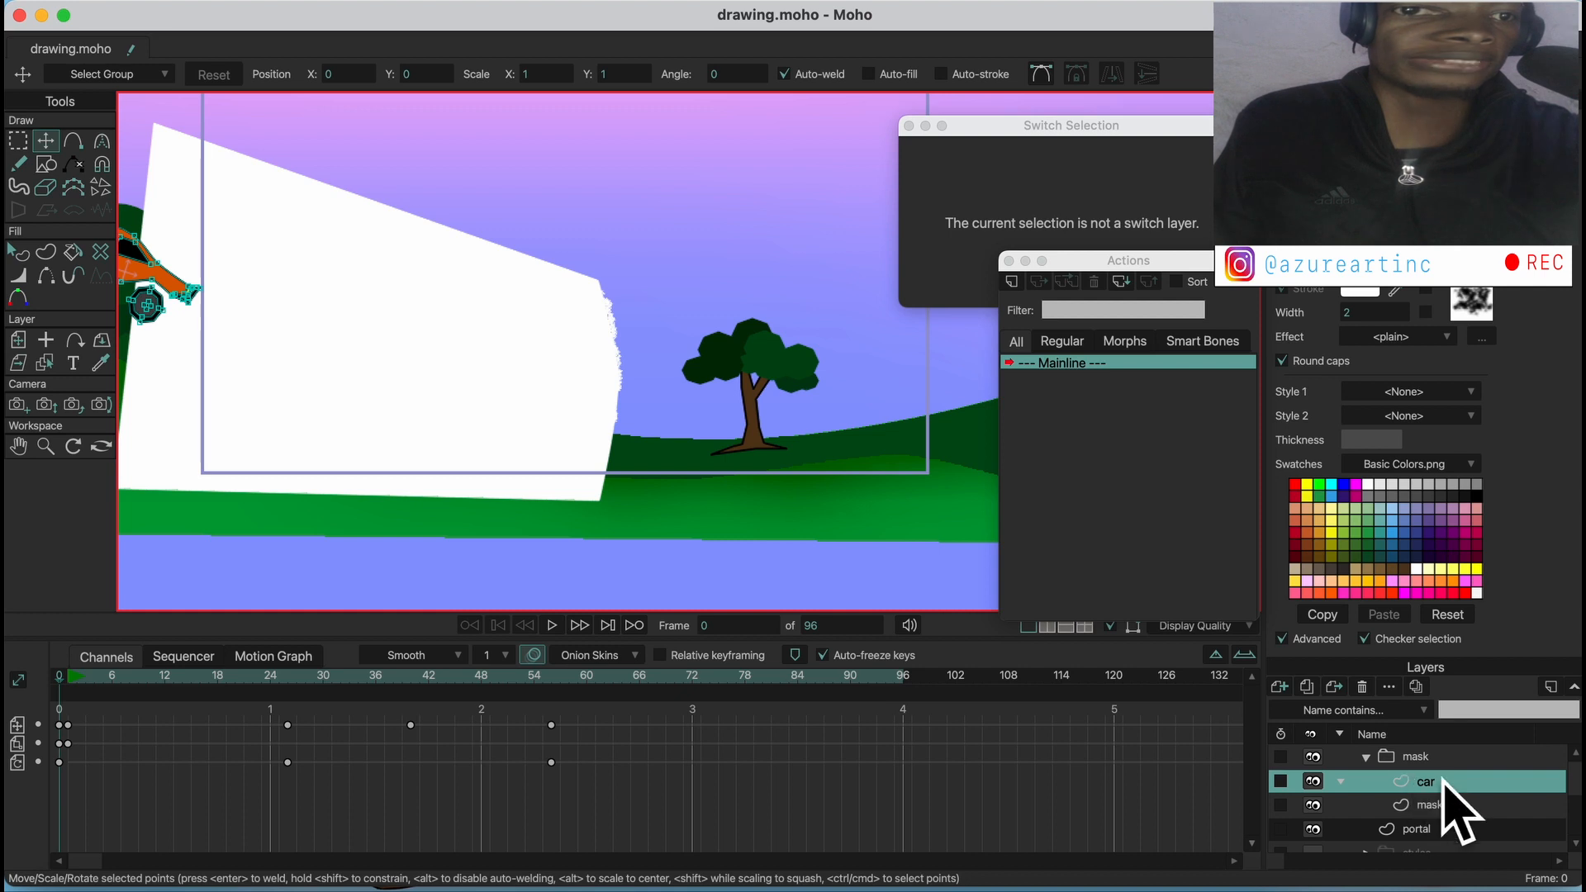
left_click(1433, 806)
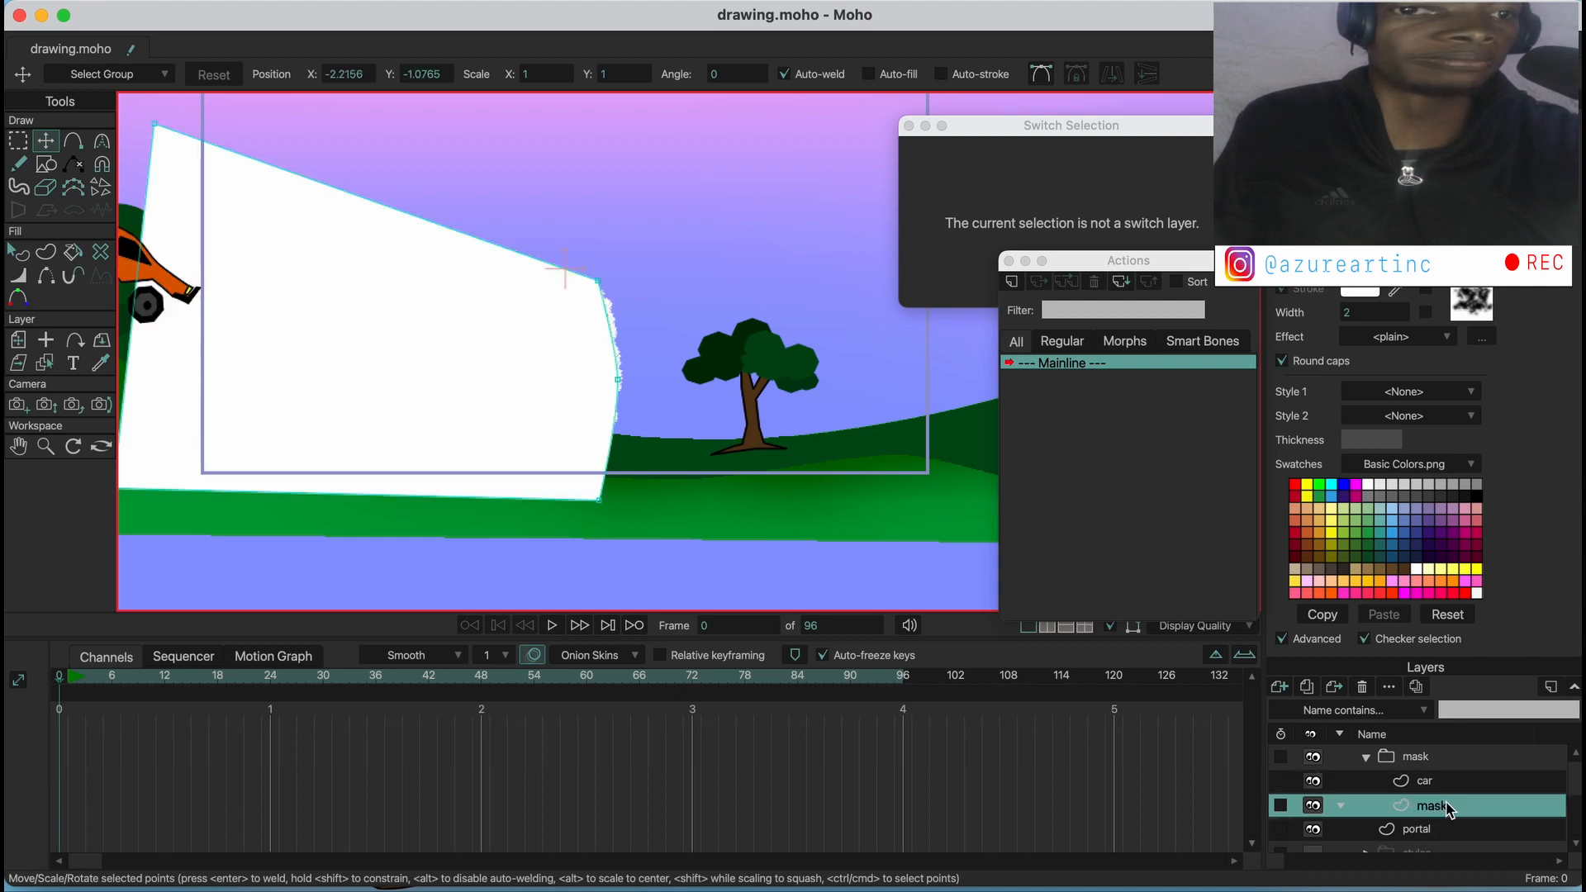
Set the mask group's group masking to Hide all and apply it
left_click(1415, 756)
double_click(1418, 758)
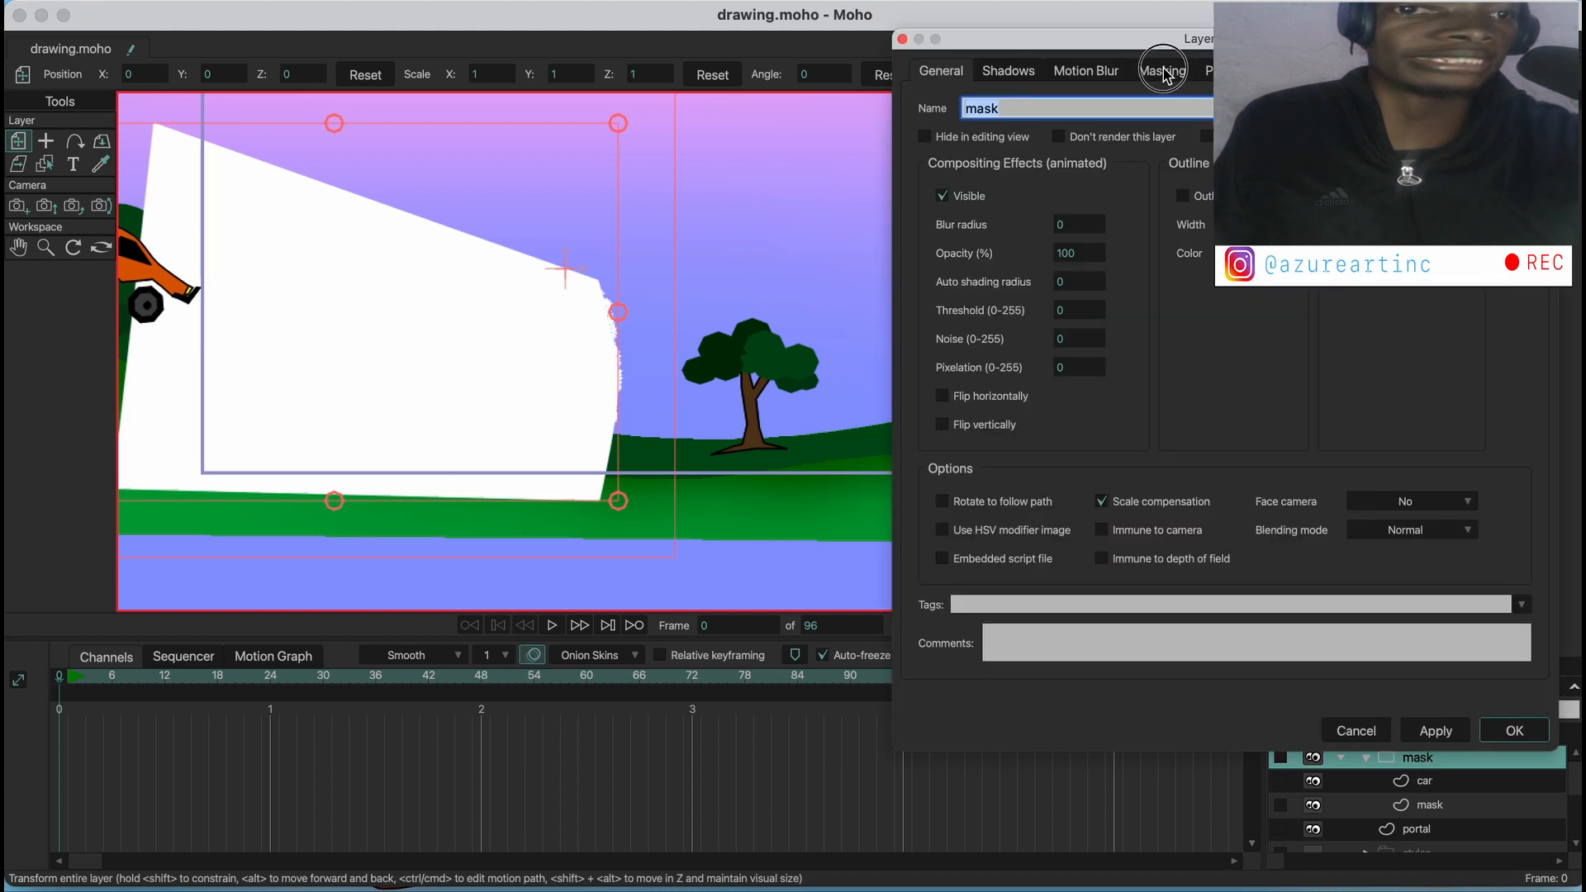
left_click(1165, 71)
left_click(1095, 197)
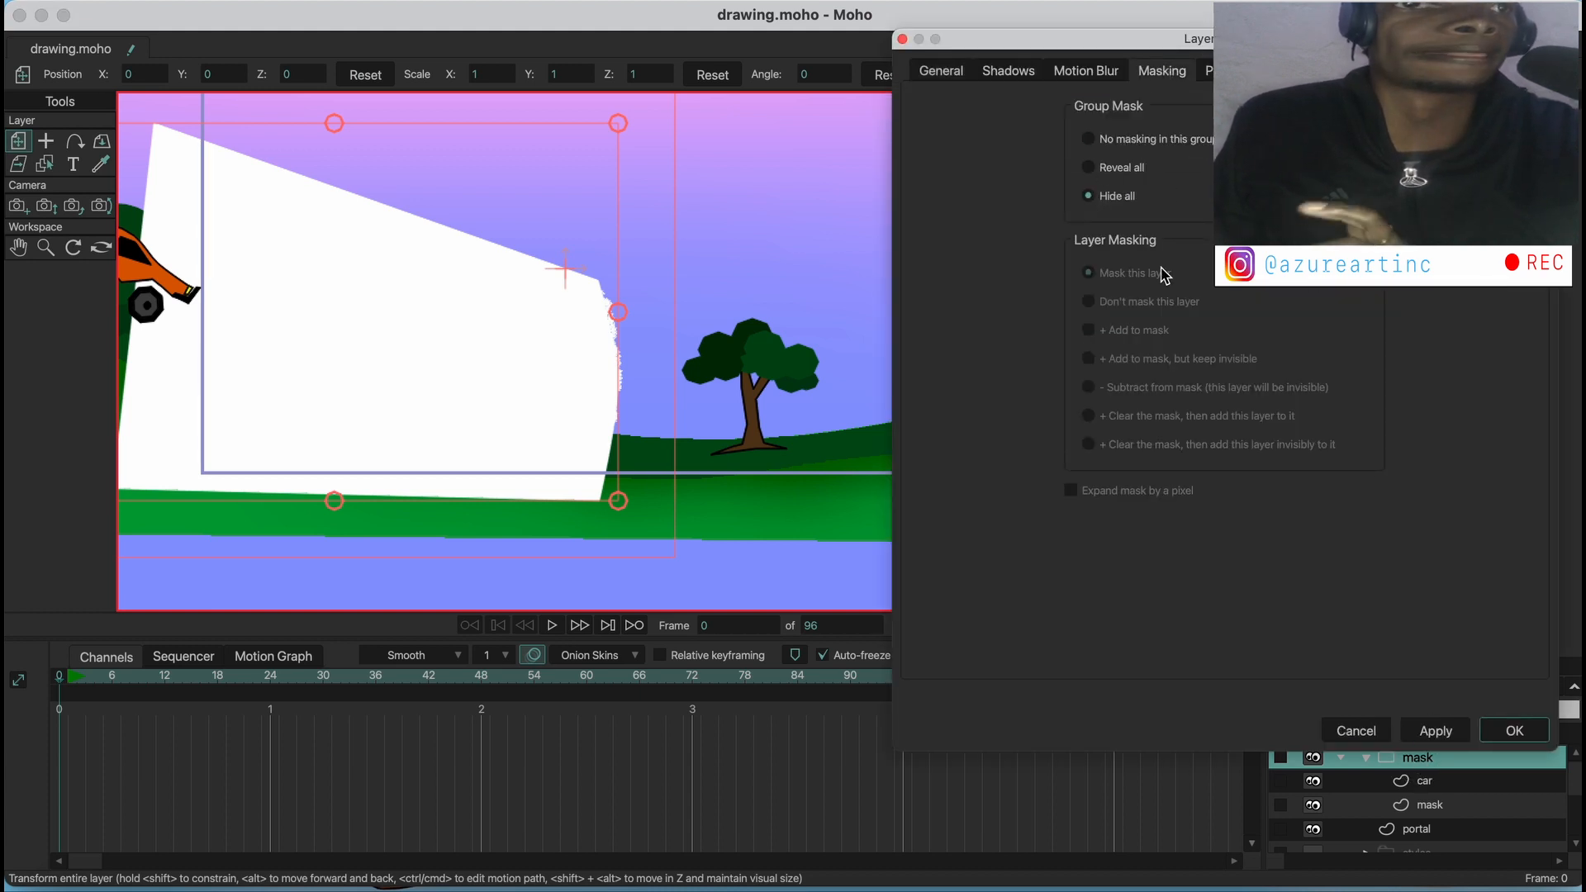
left_click(1450, 731)
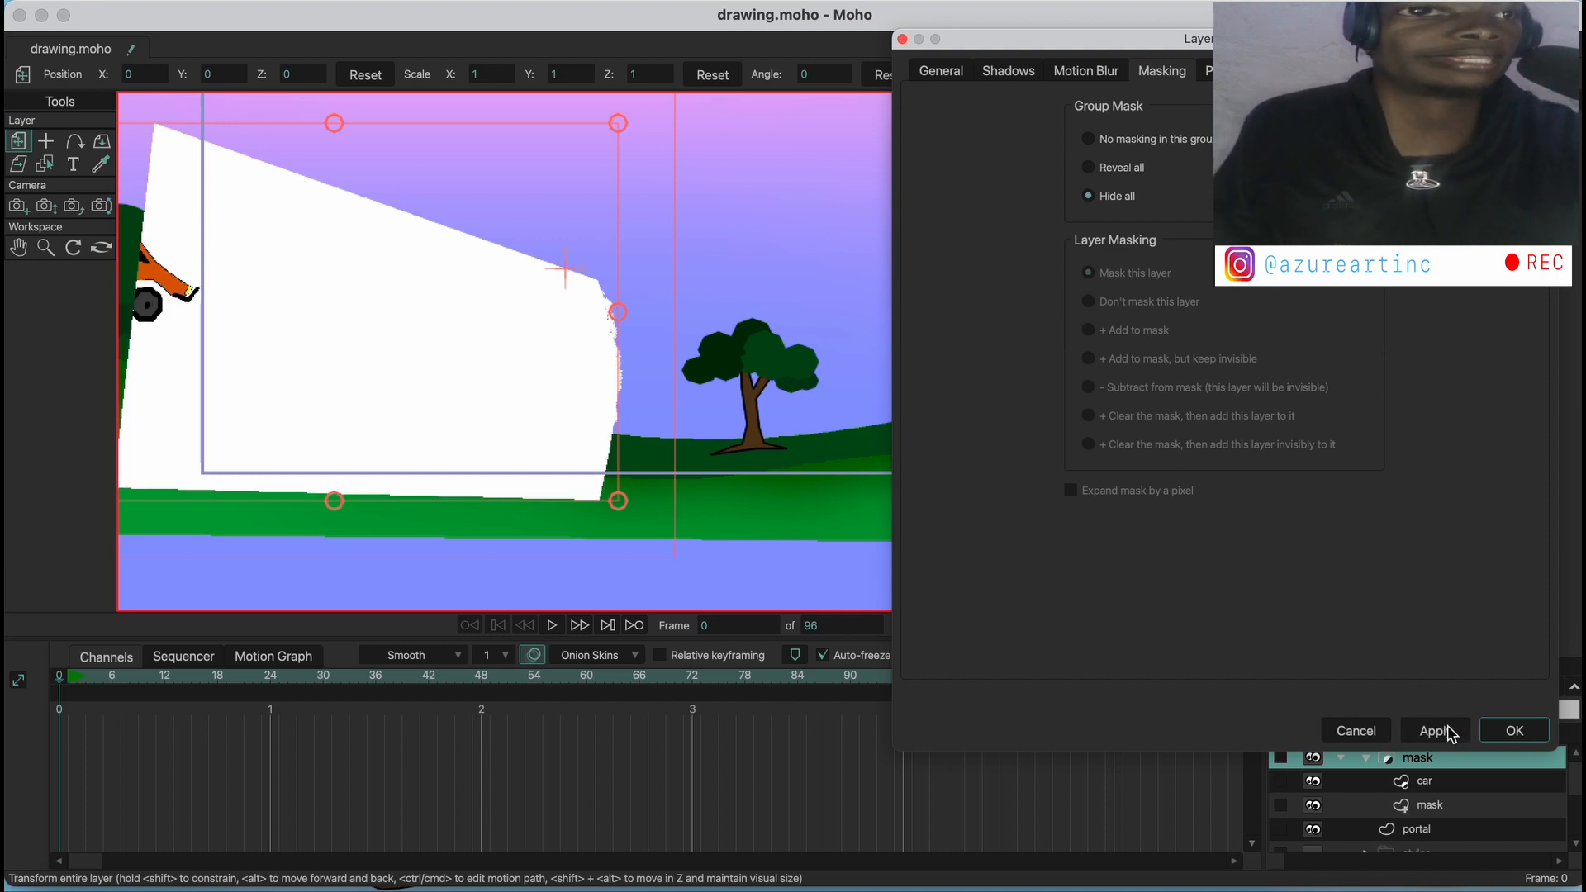
left_click(1515, 731)
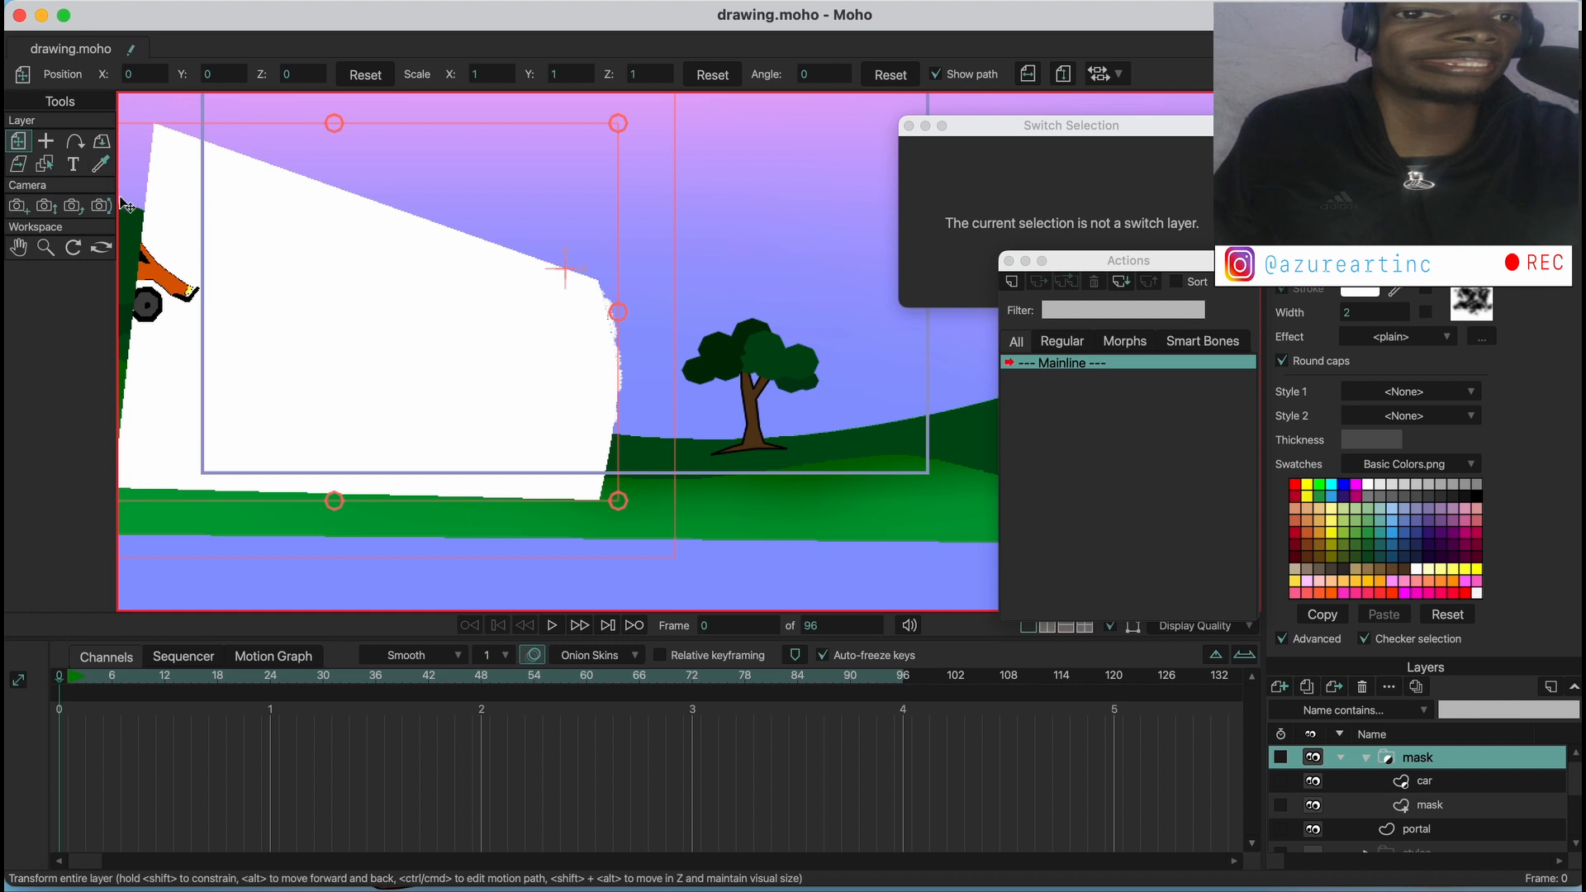
Render a preview of frame 0 to check how the car is masked, and close the render
left_click_drag(241, 276, 683, 301)
left_click(21, 206)
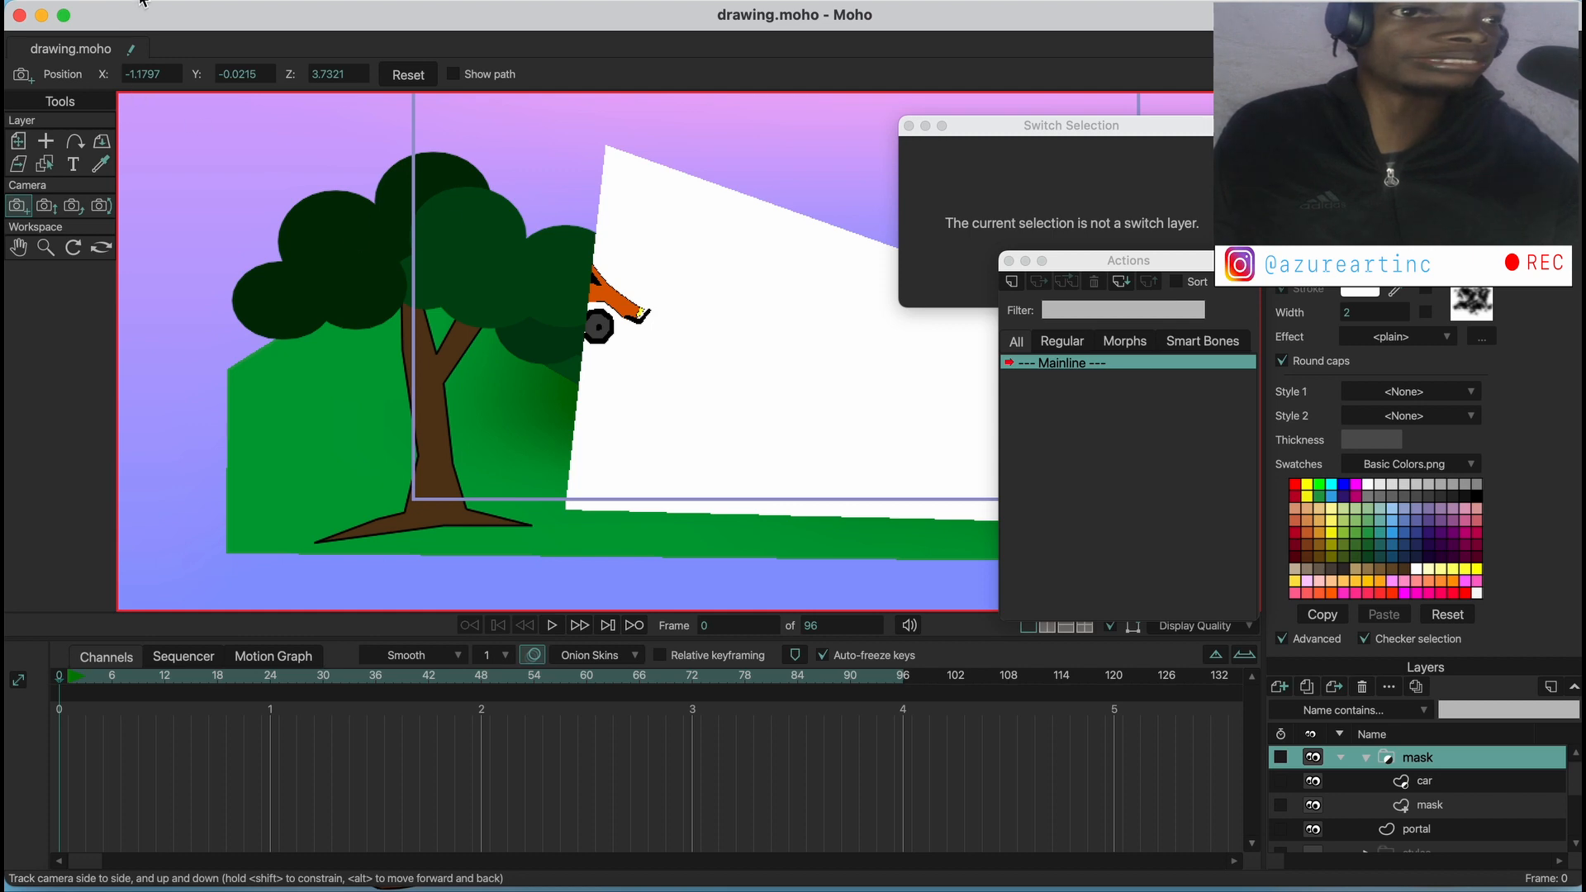
left_click(142, 2)
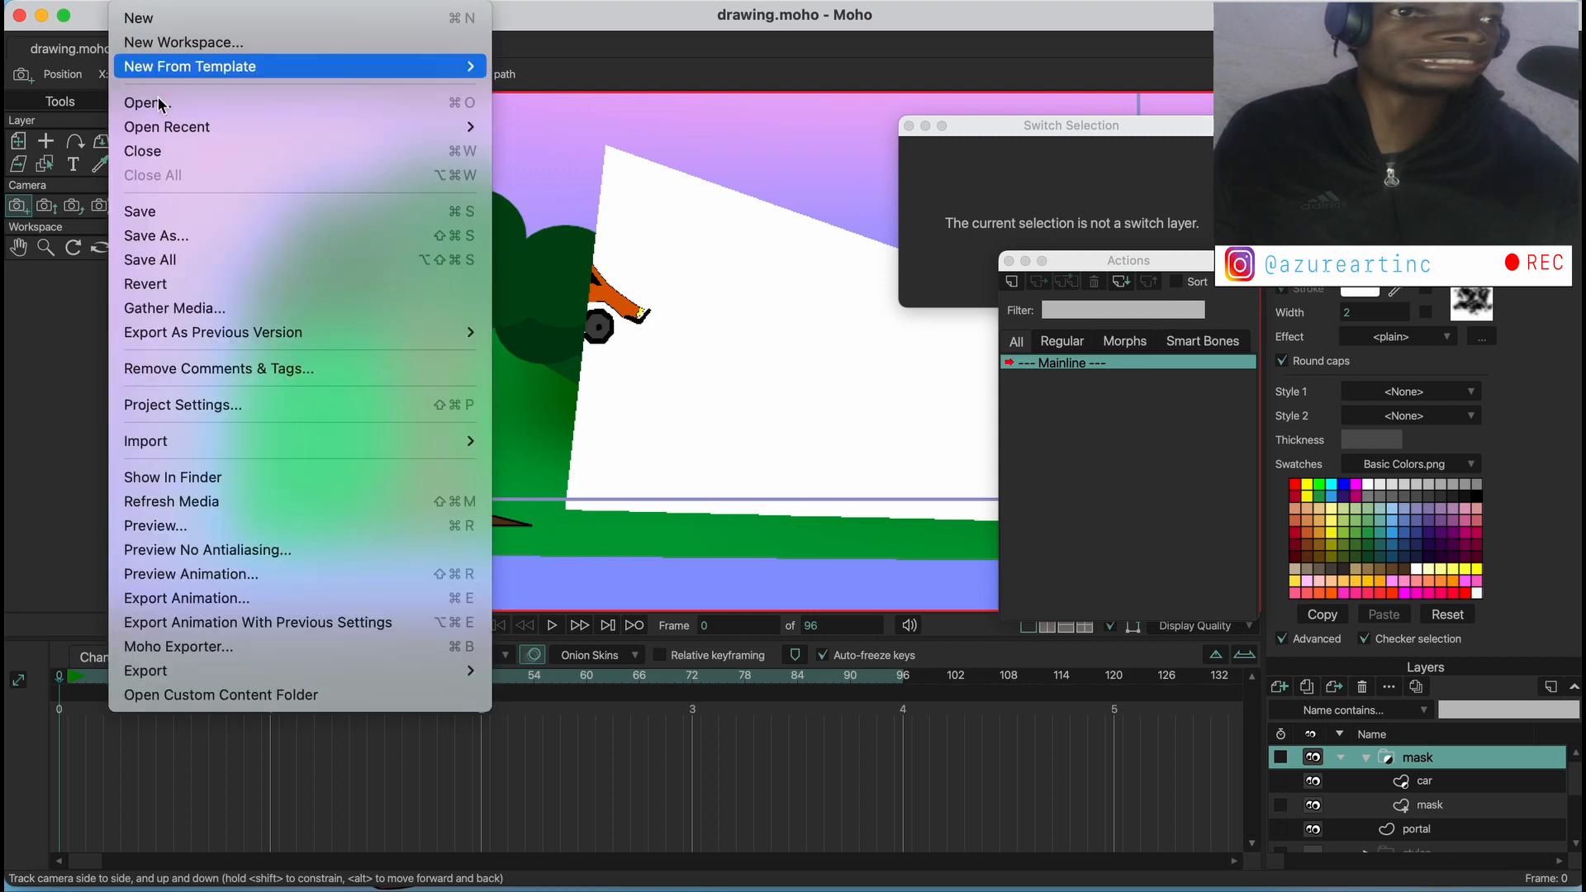
left_click(166, 526)
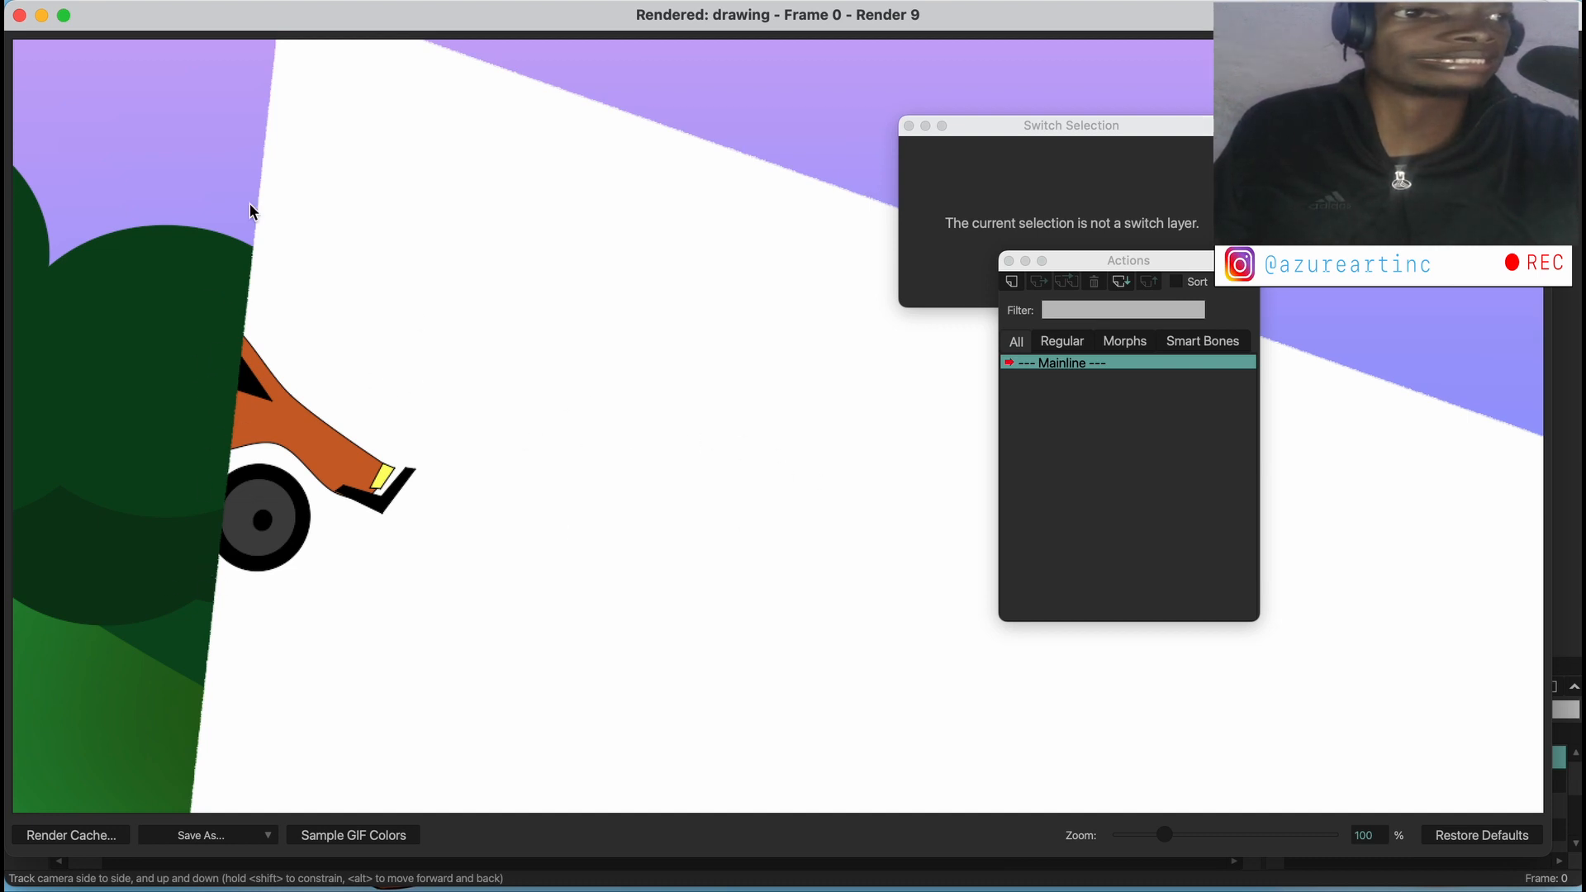
left_click(19, 15)
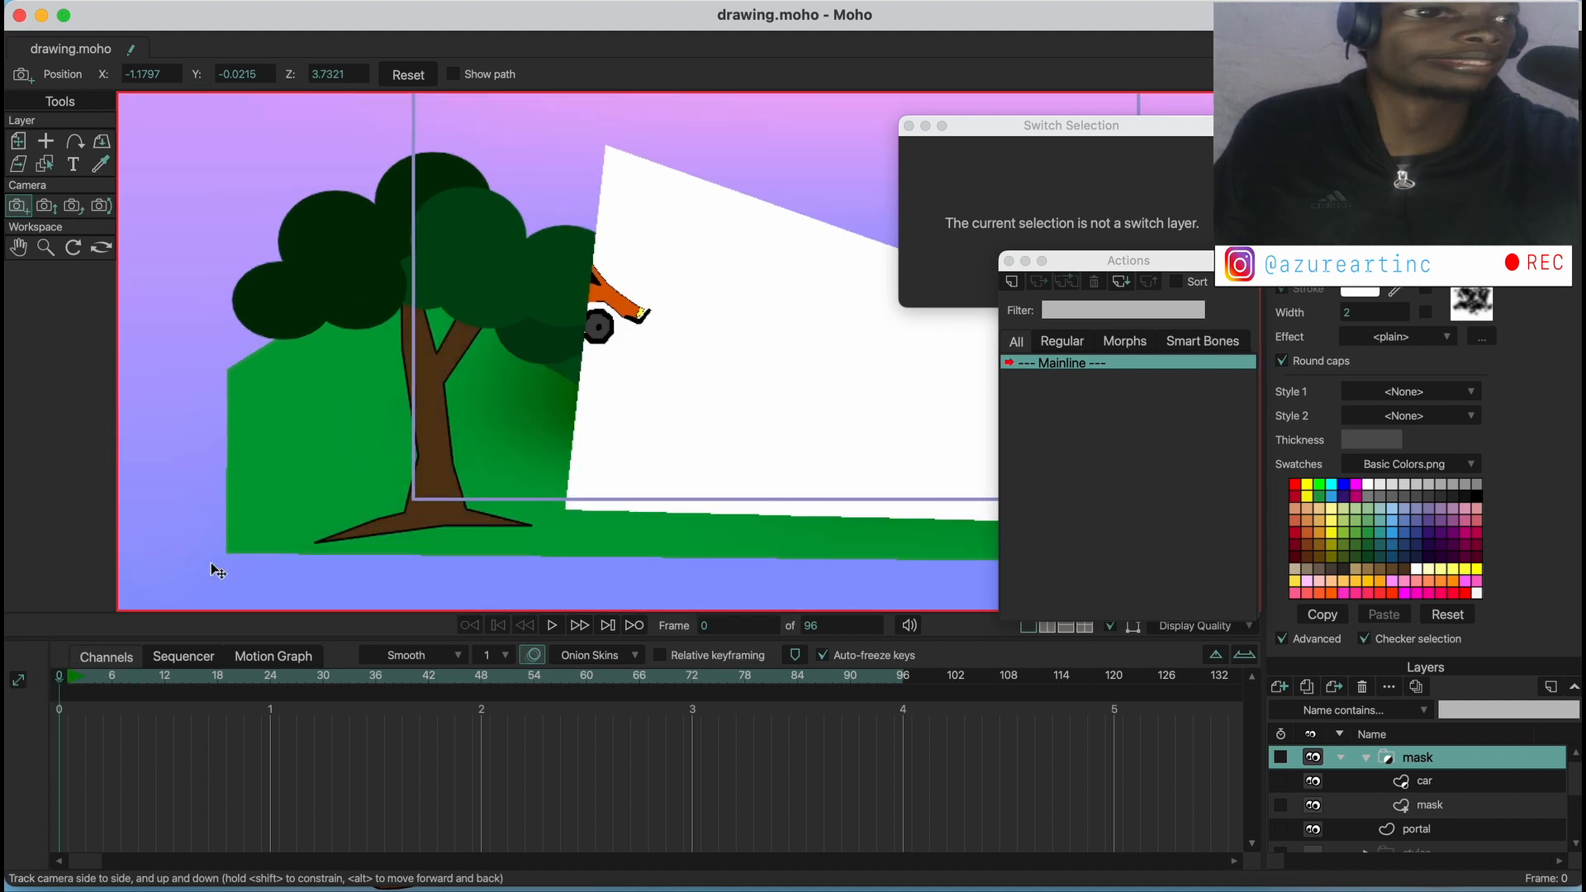
Set the mask layer's layer masking to "+ Add to mask, but keep invisible" and apply it
left_click_drag(830, 348, 599, 294)
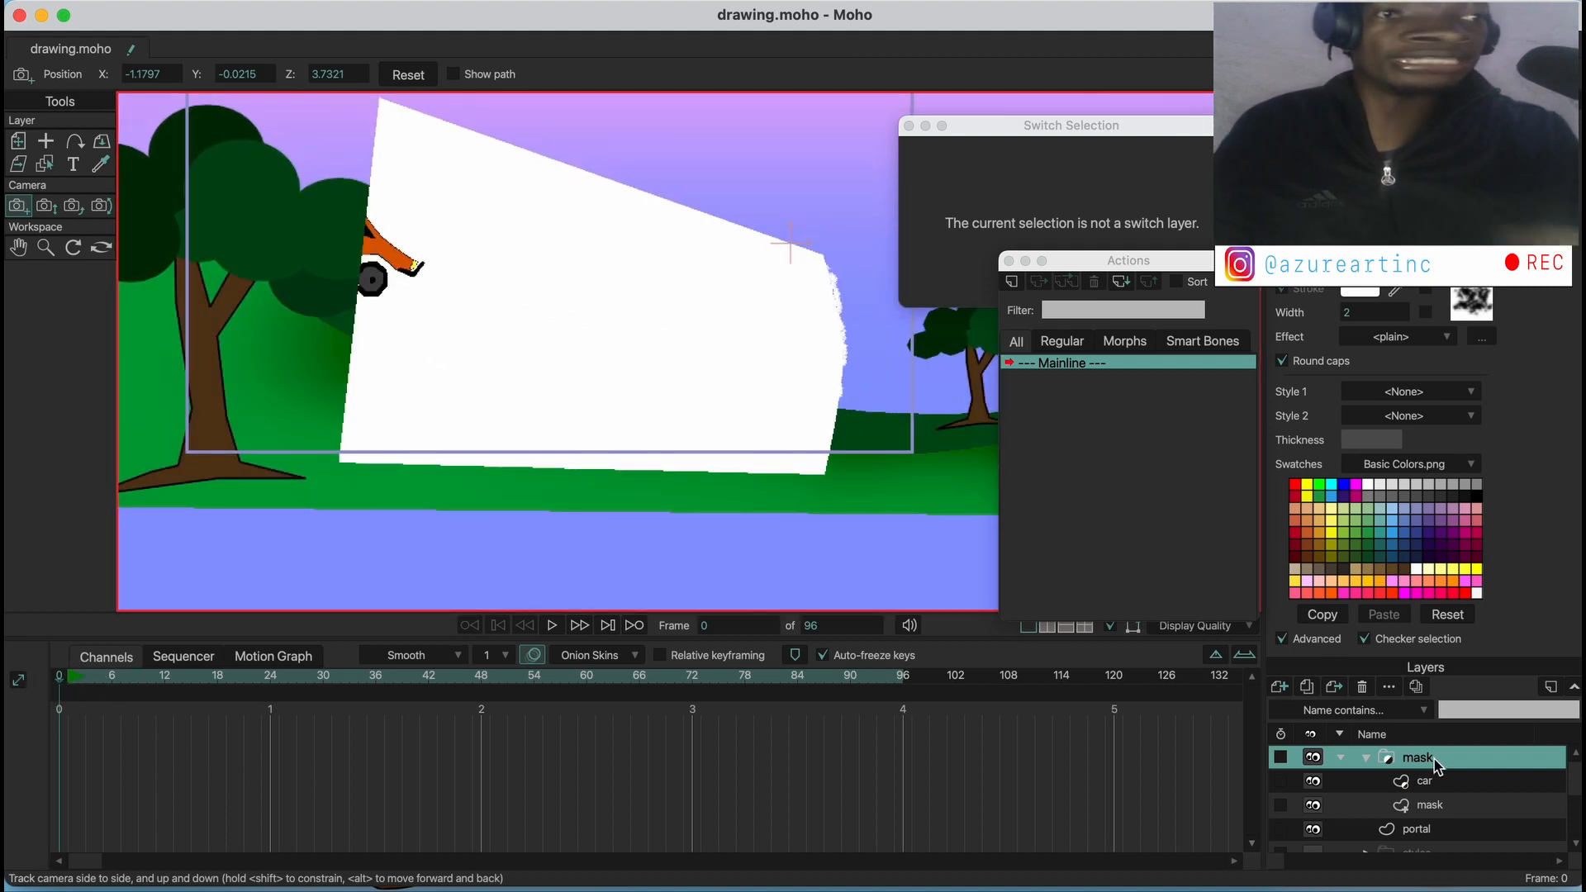
left_click(1429, 805)
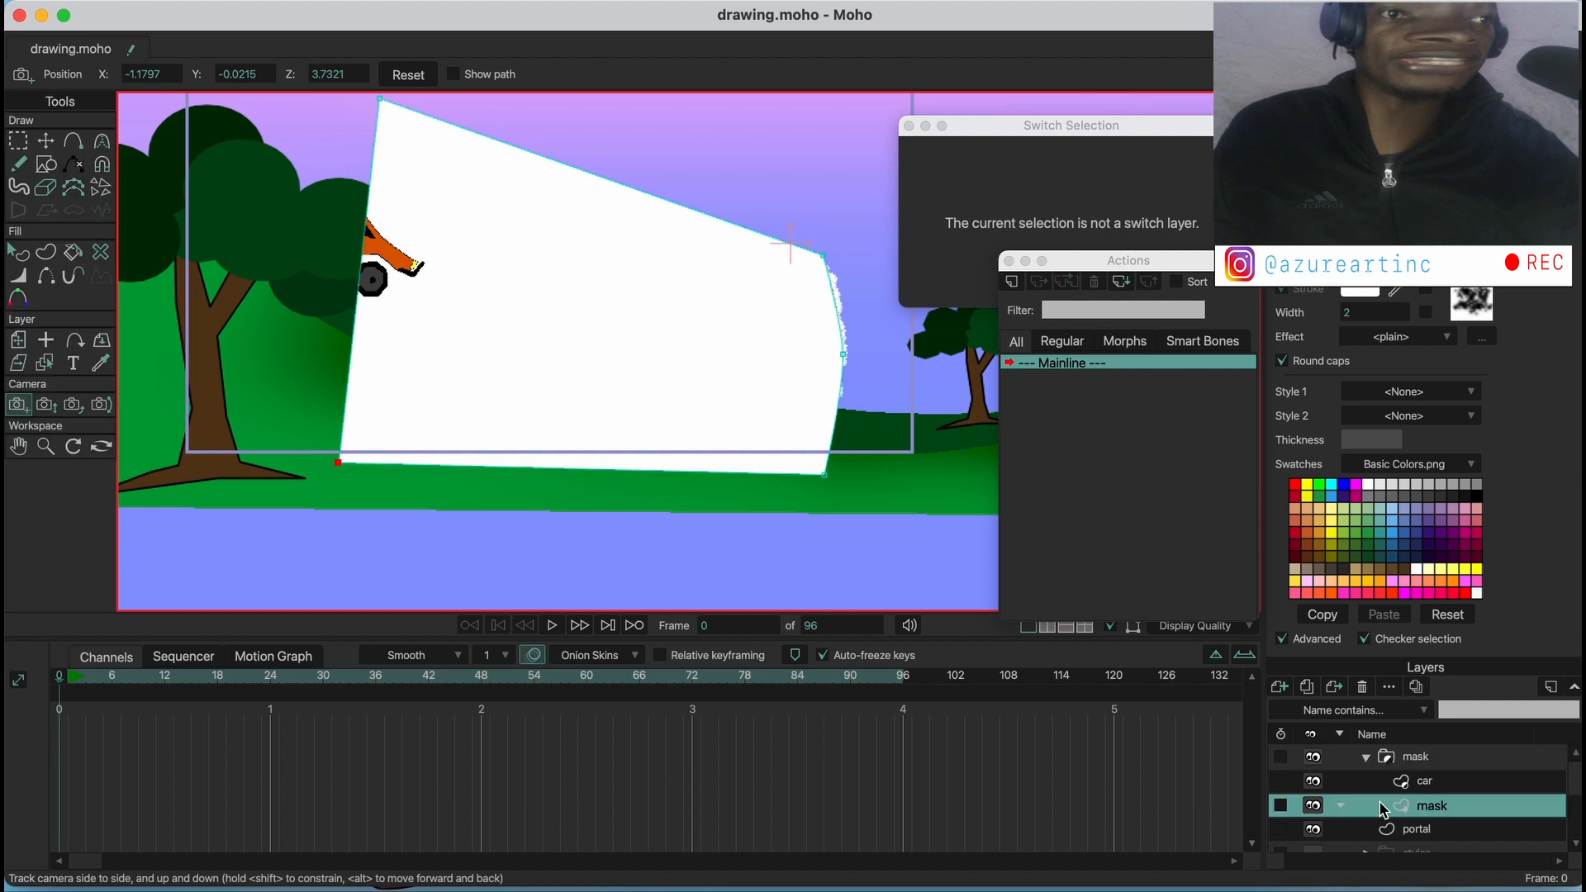
double_click(1430, 805)
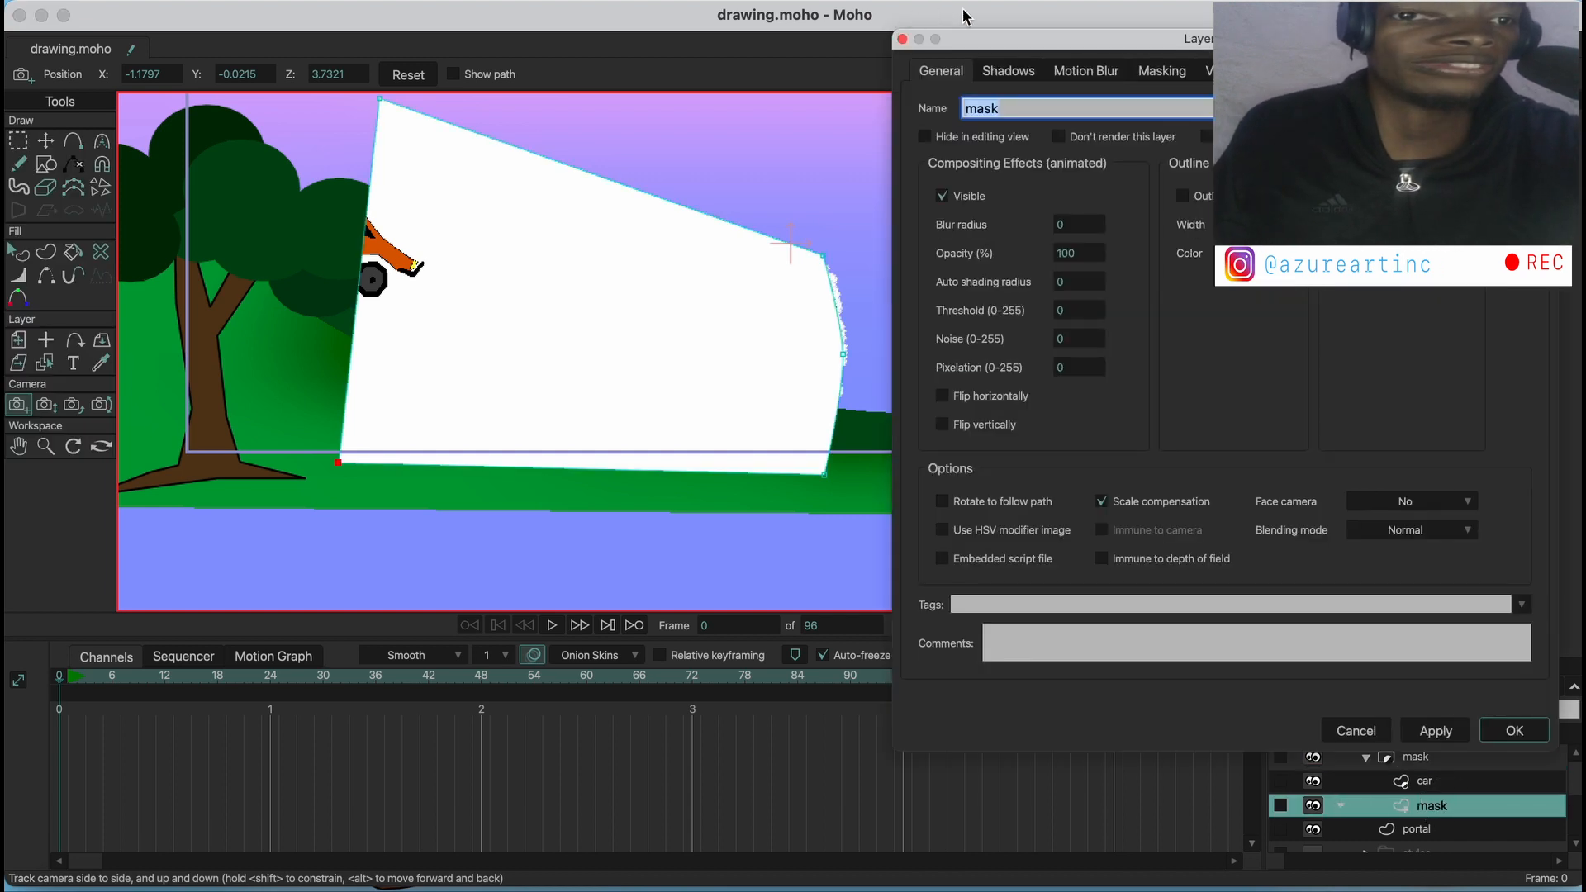
left_click(1150, 73)
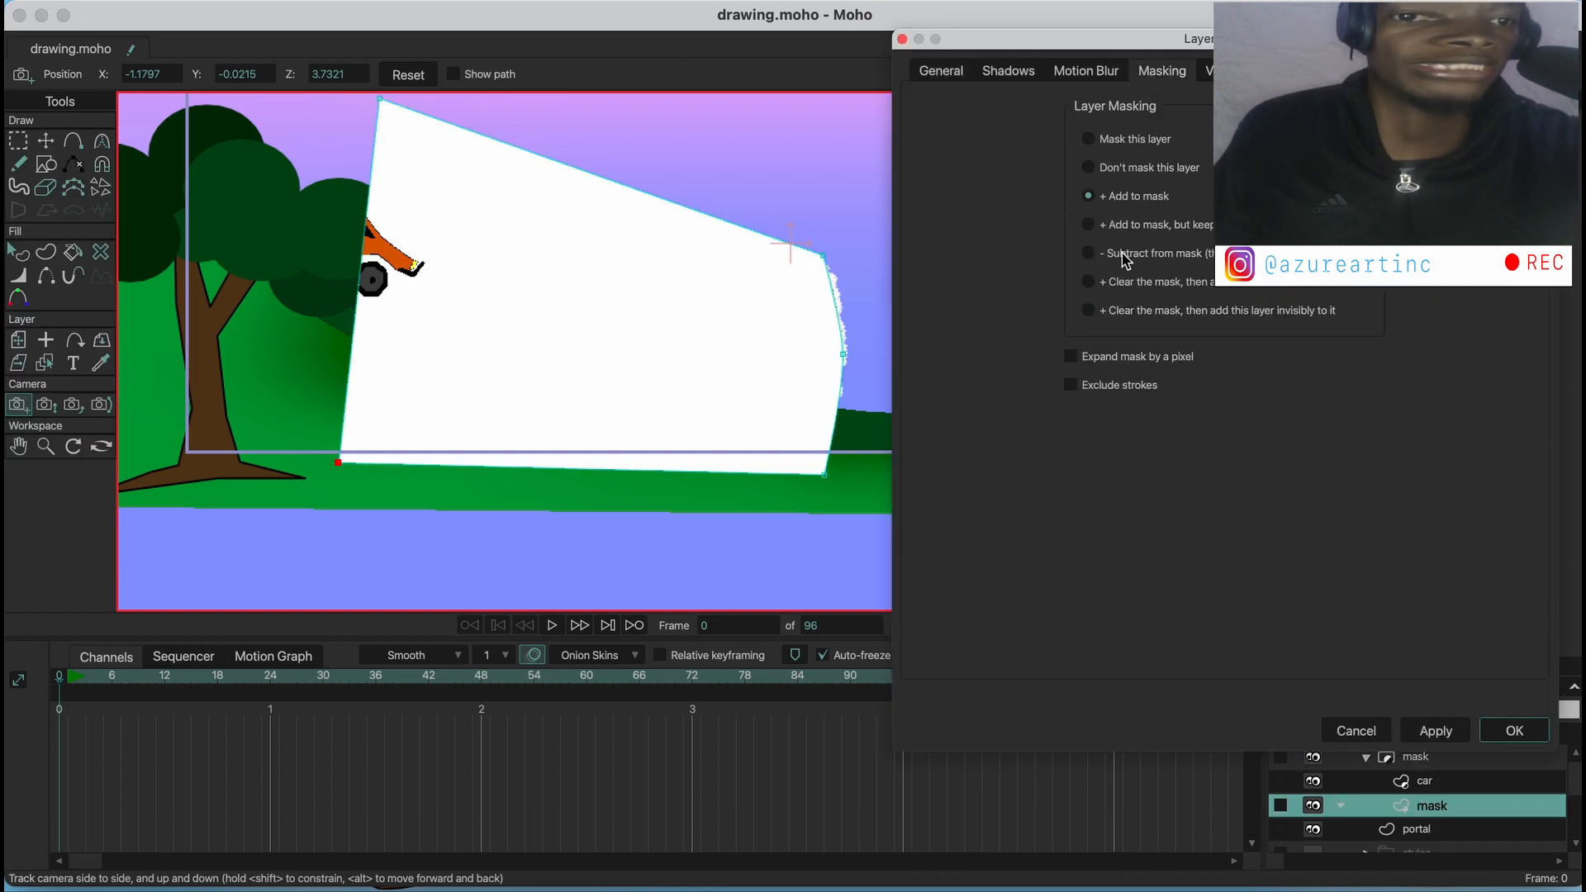
left_click(1088, 224)
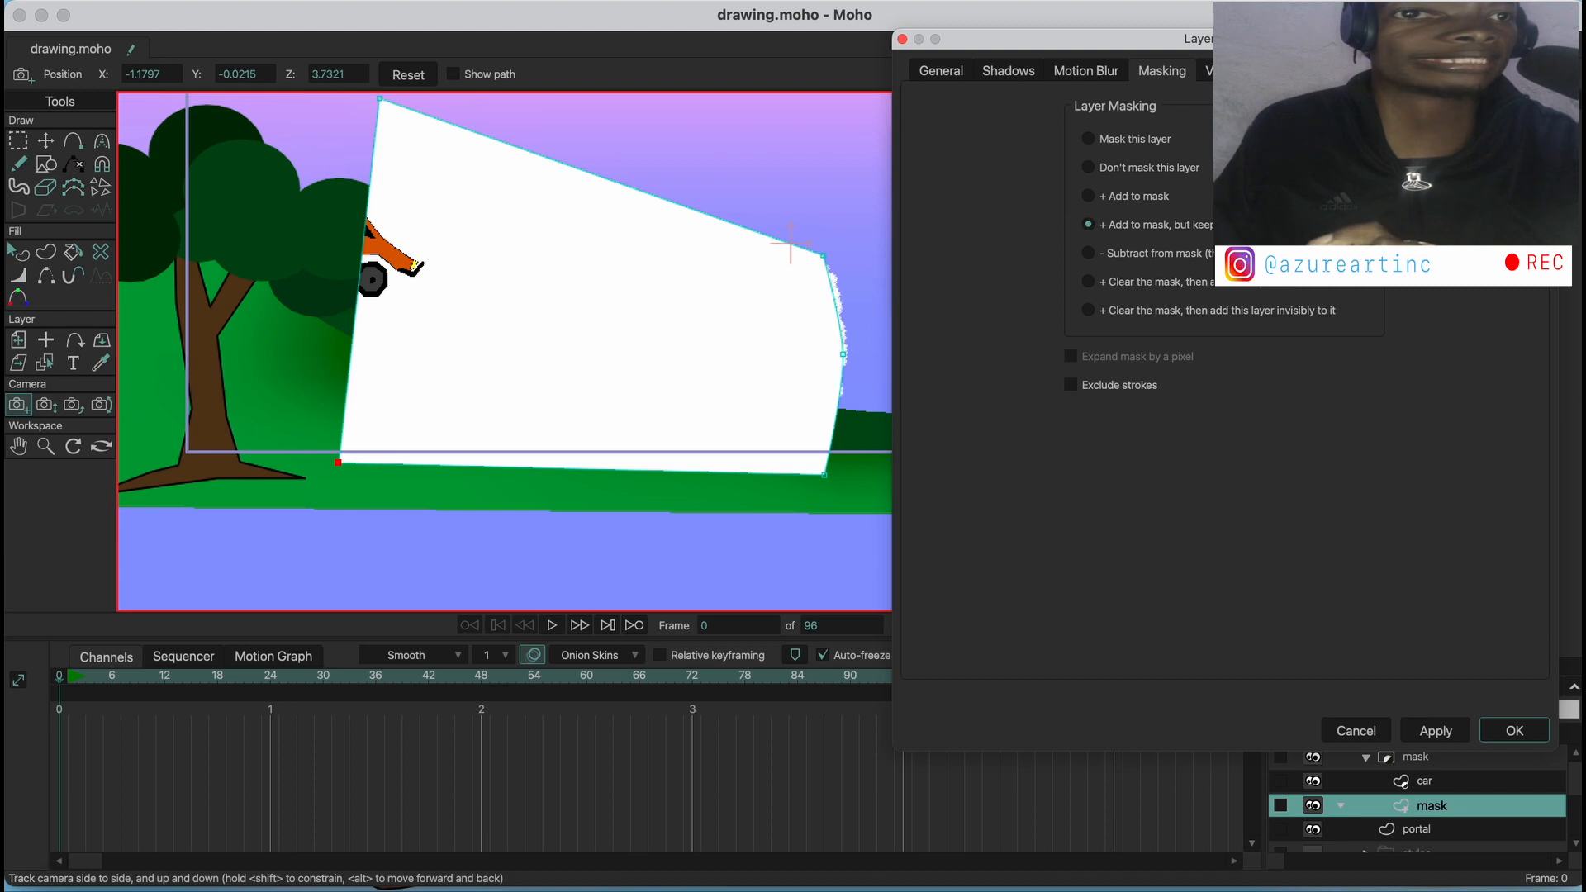
left_click(1451, 734)
left_click(1504, 730)
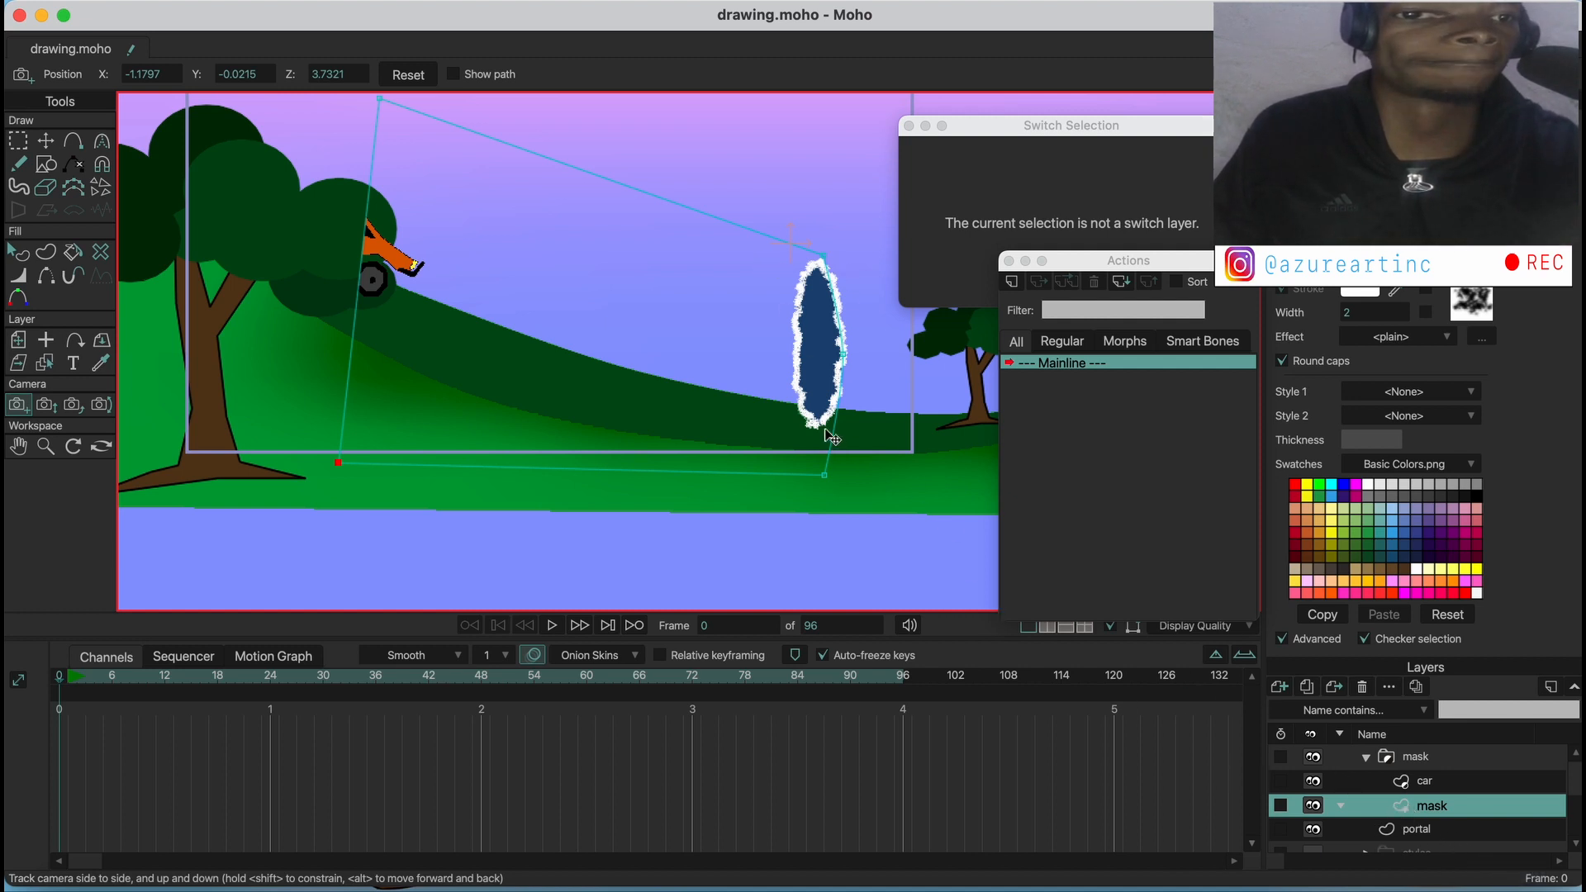
Render a preview of frame 0 to check the car with the invisible mask, and close the render
left_click(135, 2)
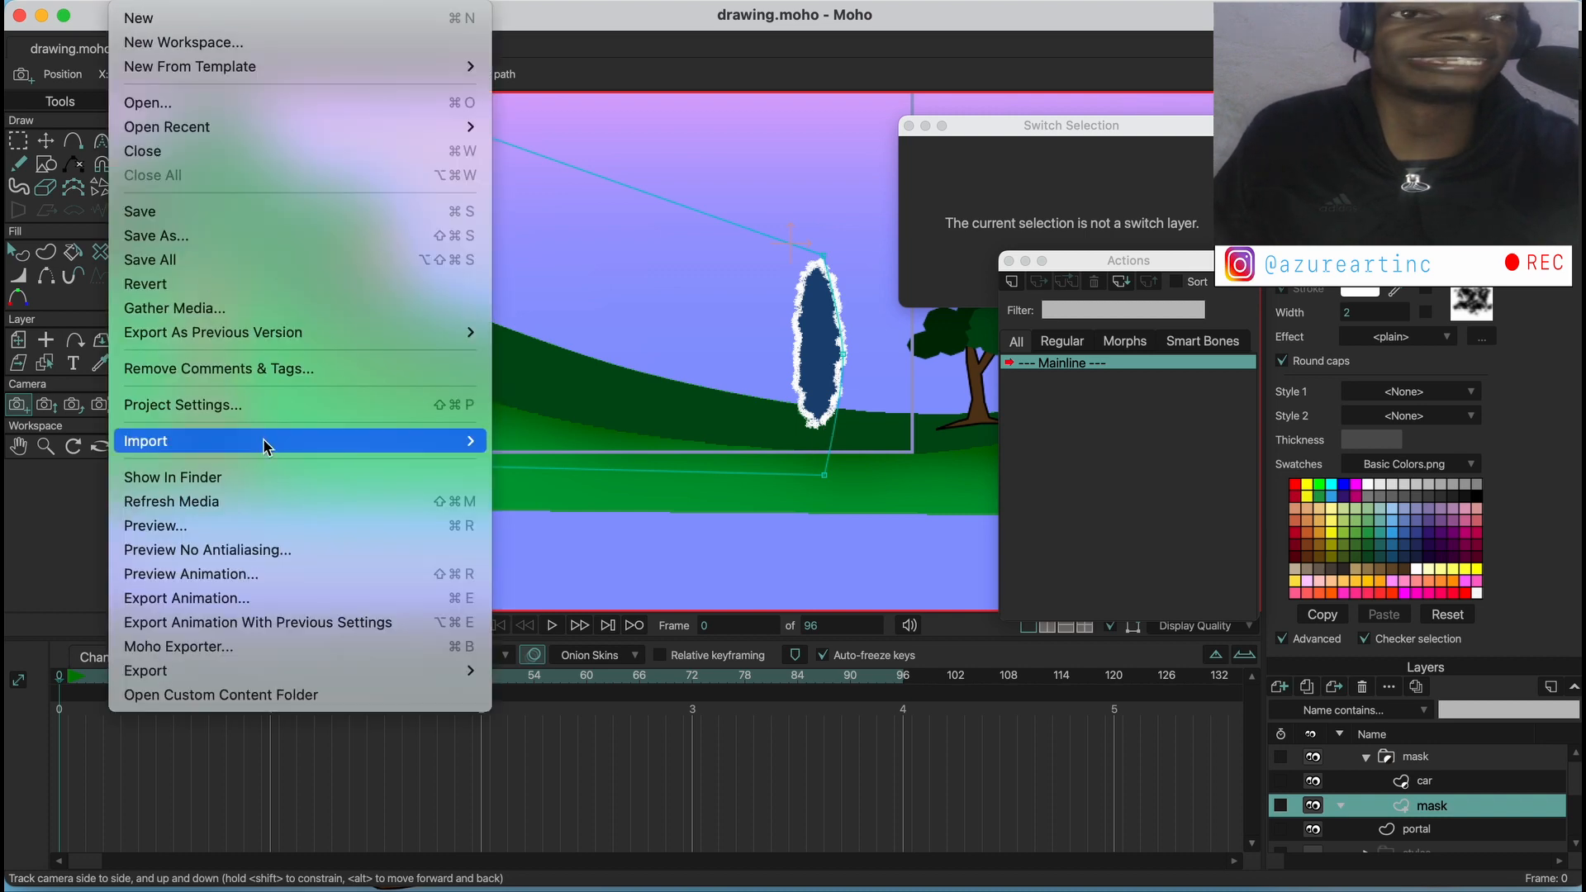
left_click(207, 523)
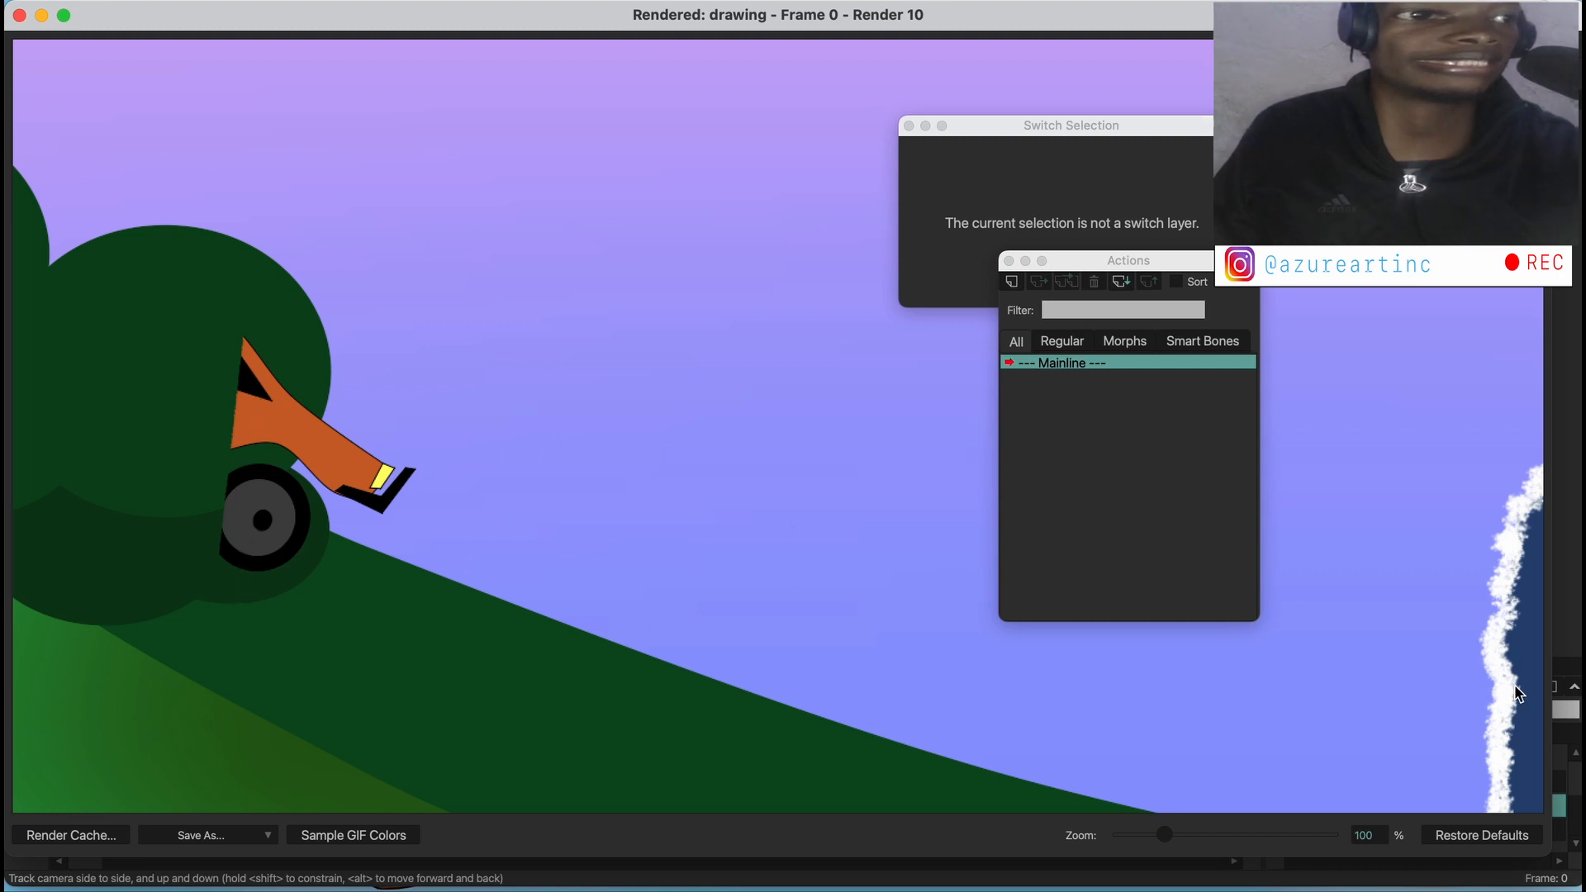
left_click(19, 15)
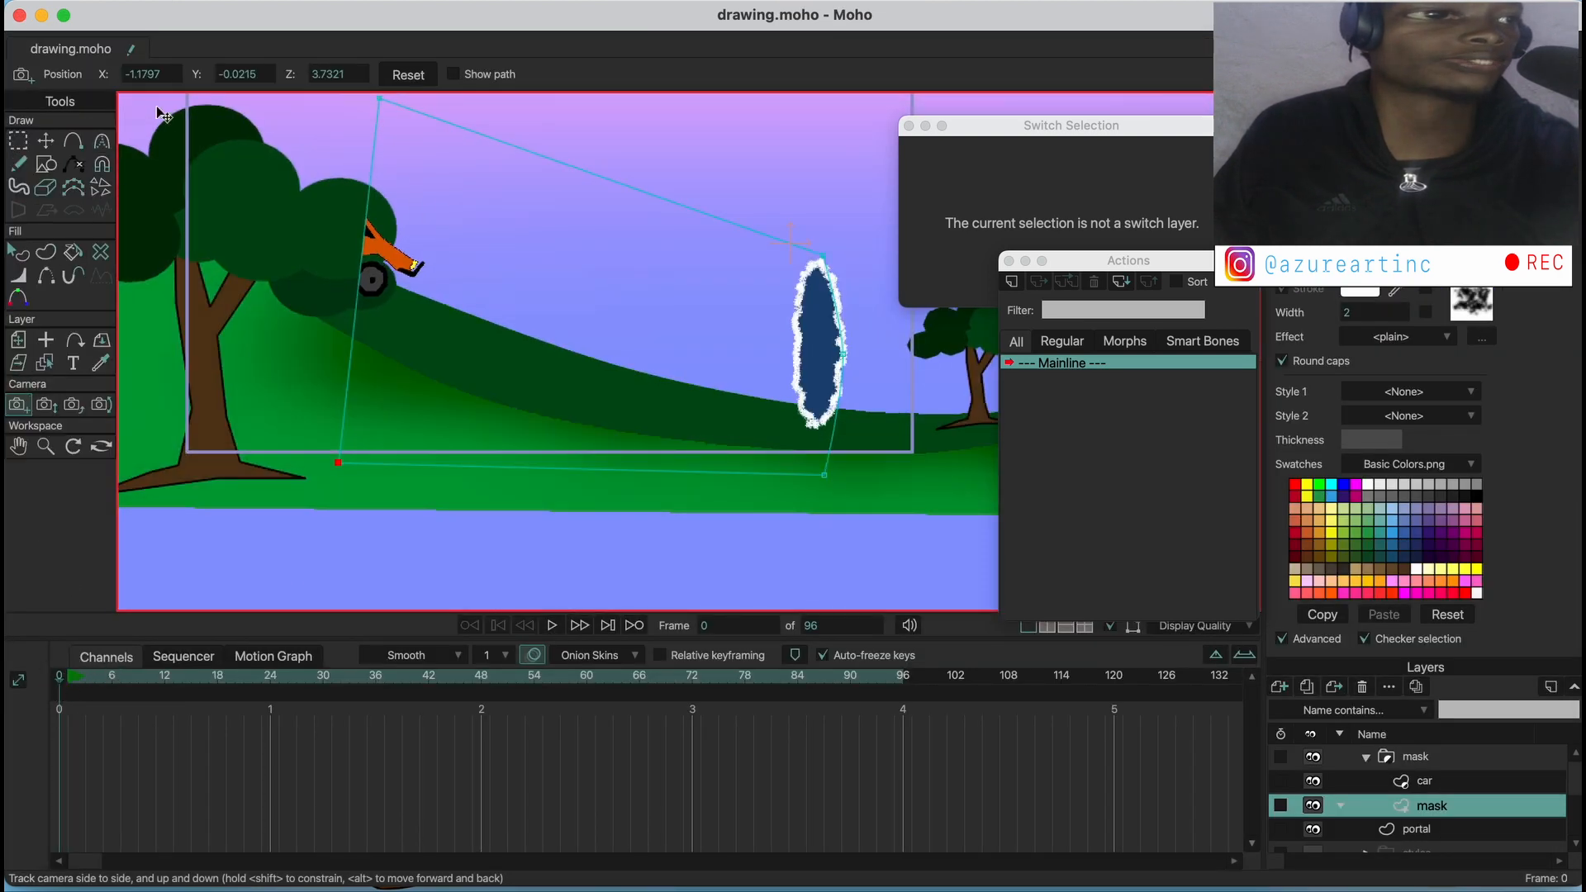
Reset the camera position, and check frame 41 in a preview render that is closed again
left_click(404, 76)
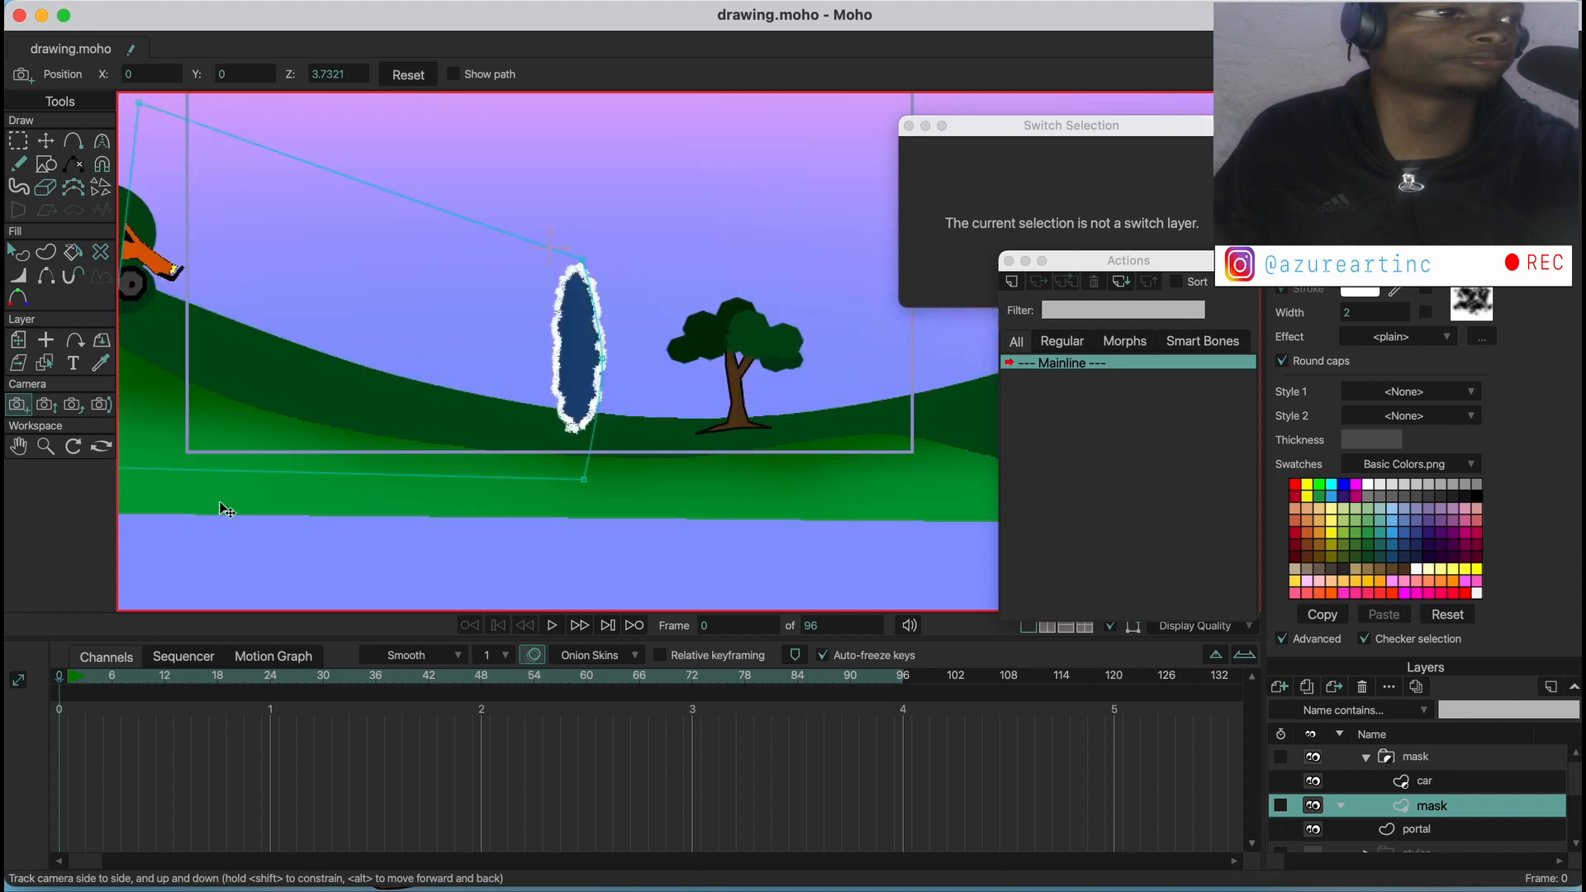
left_click_drag(60, 679, 420, 698)
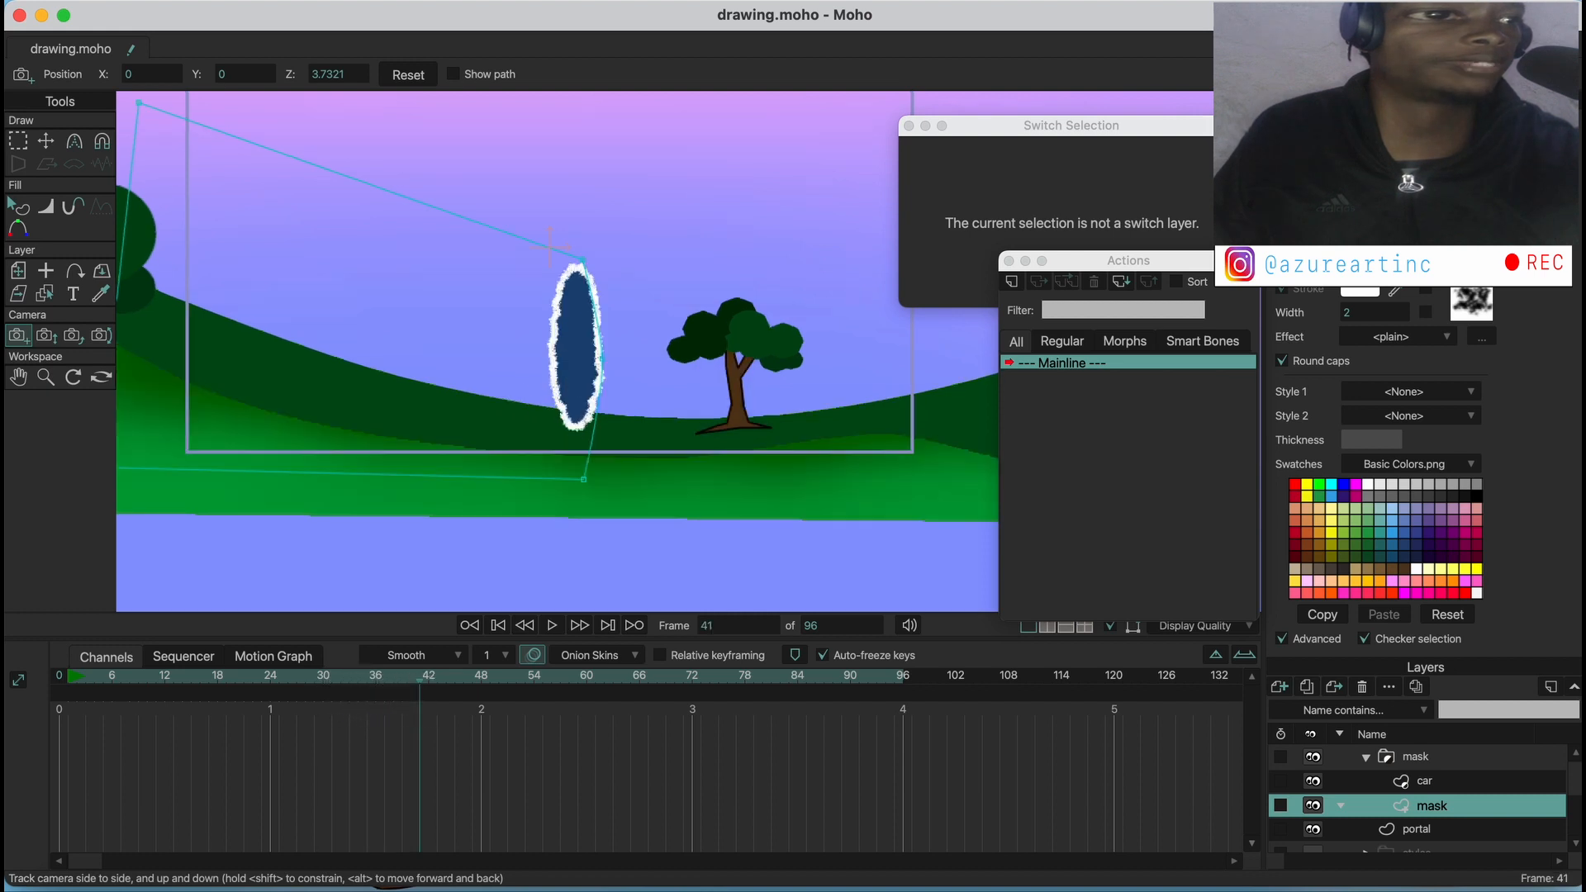
left_click(151, 12)
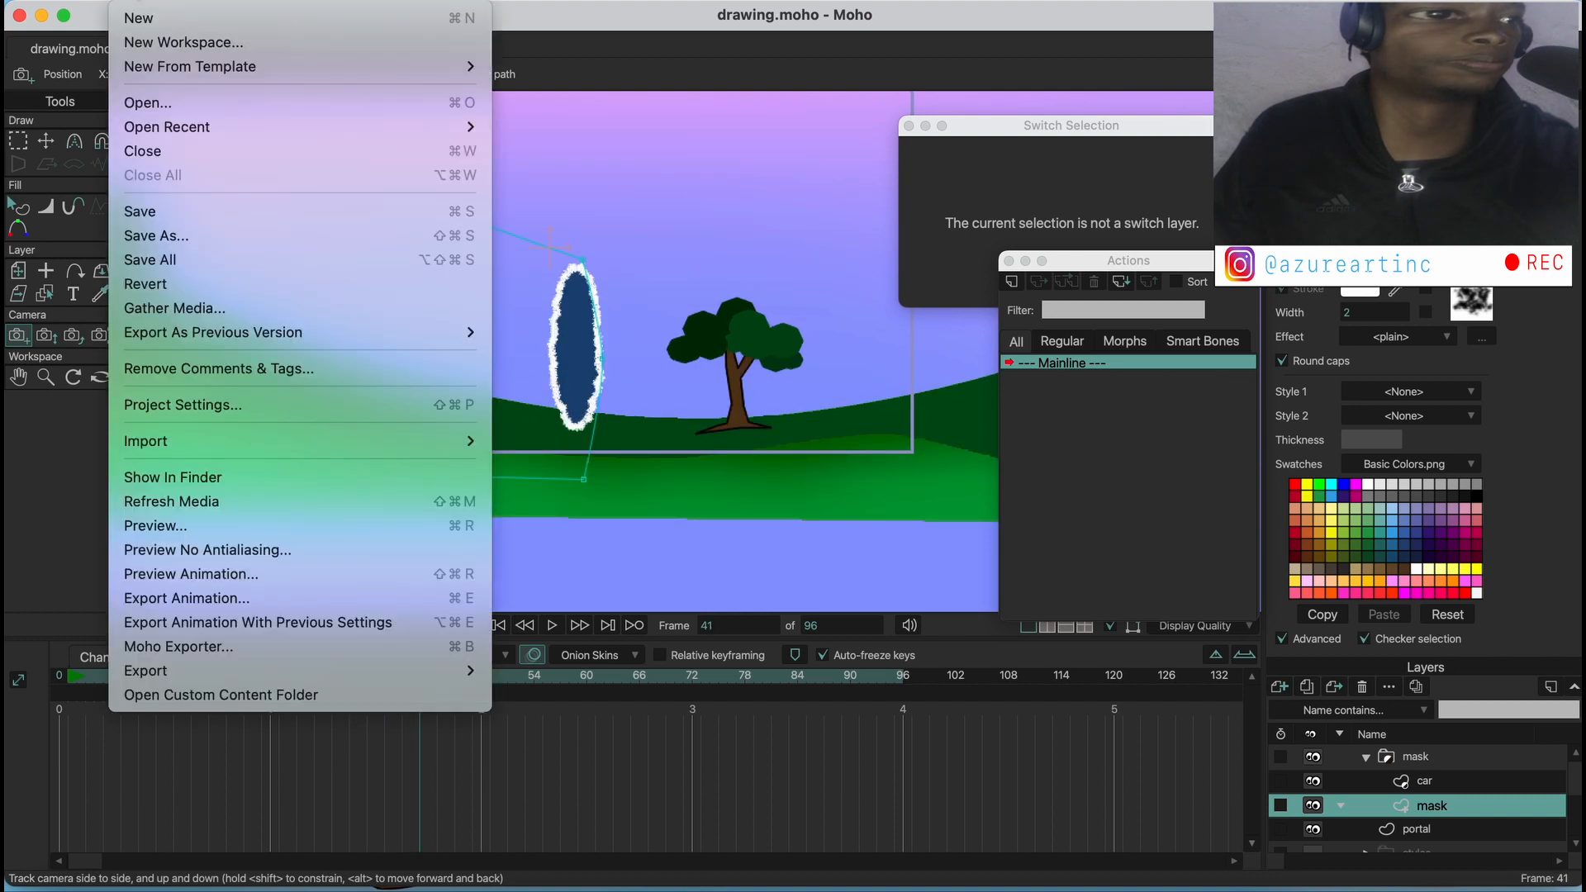
left_click(172, 527)
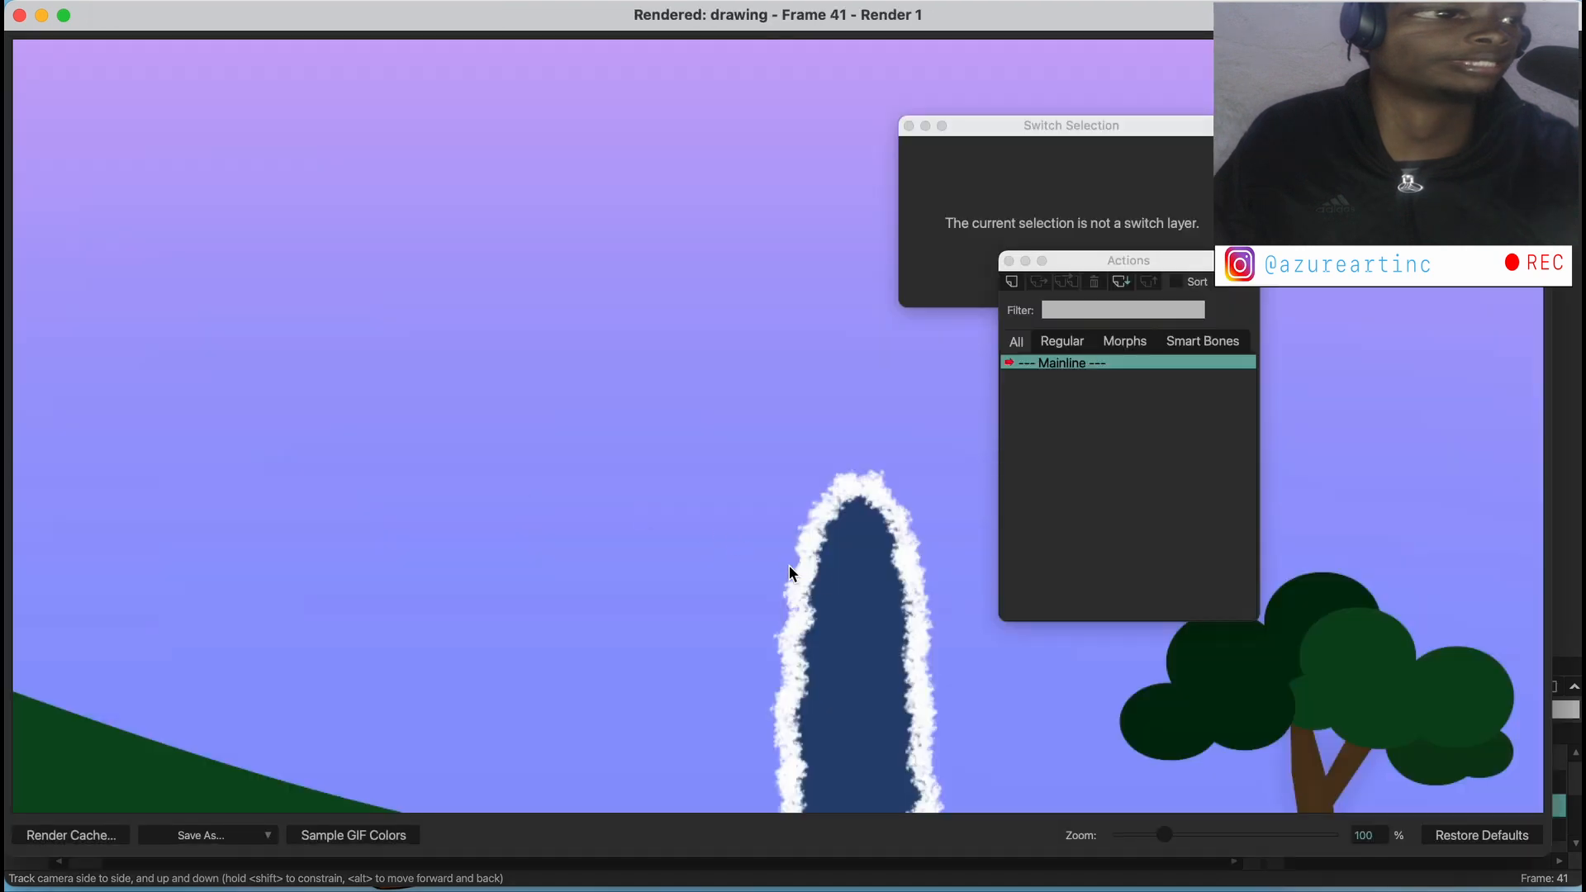
left_click(19, 15)
Render a preview of frame 34 to check how the car is cut off at the portal, and close the render
left_click_drag(418, 675, 360, 682)
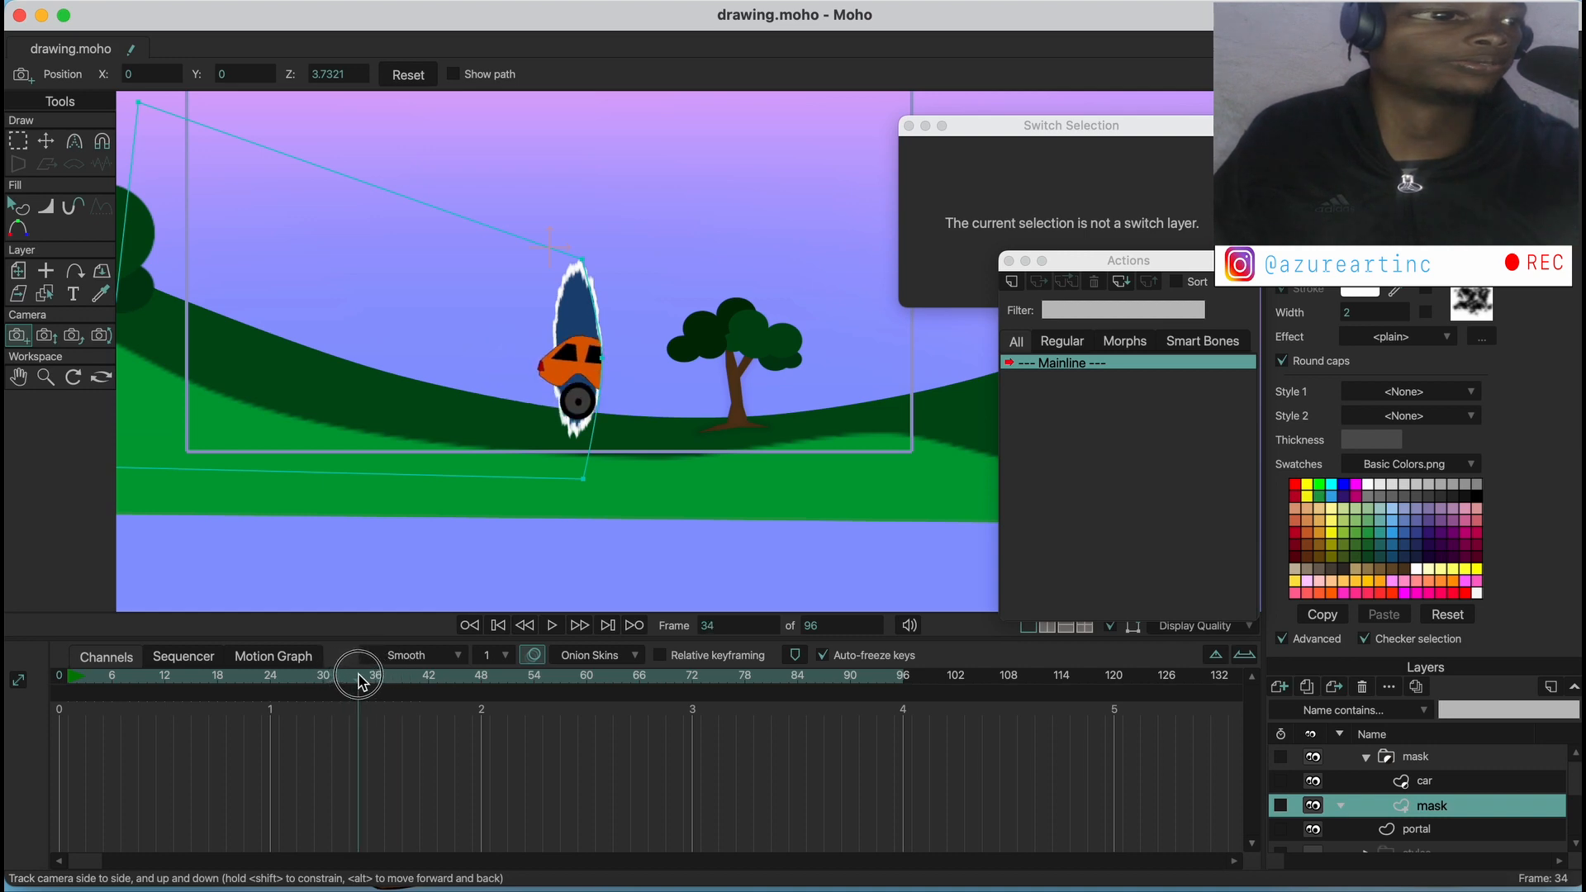
left_click(136, 1)
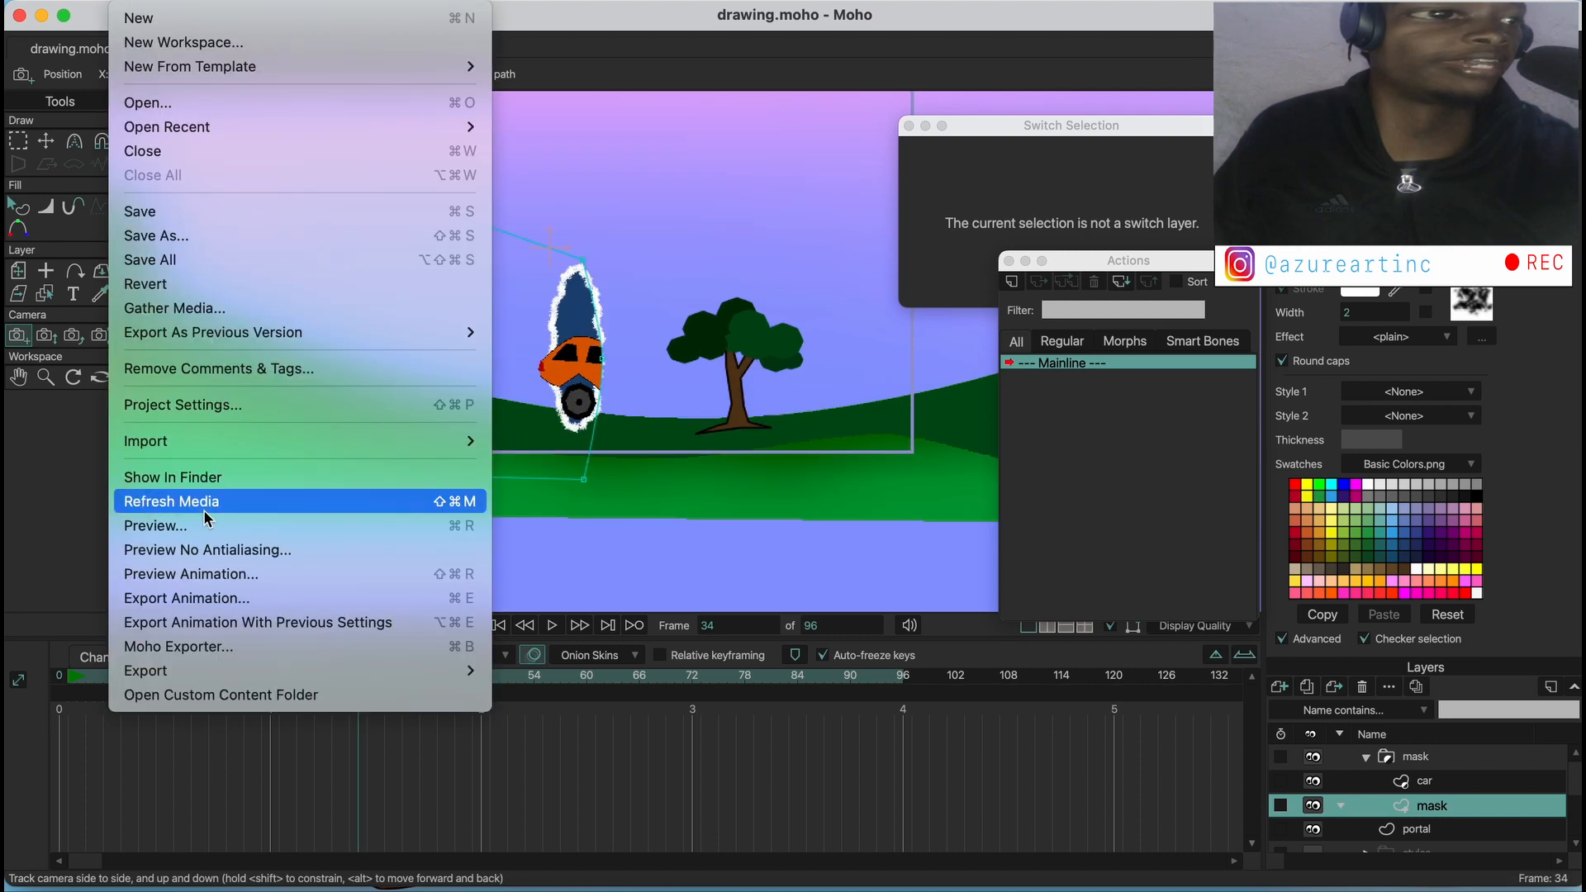
left_click(376, 529)
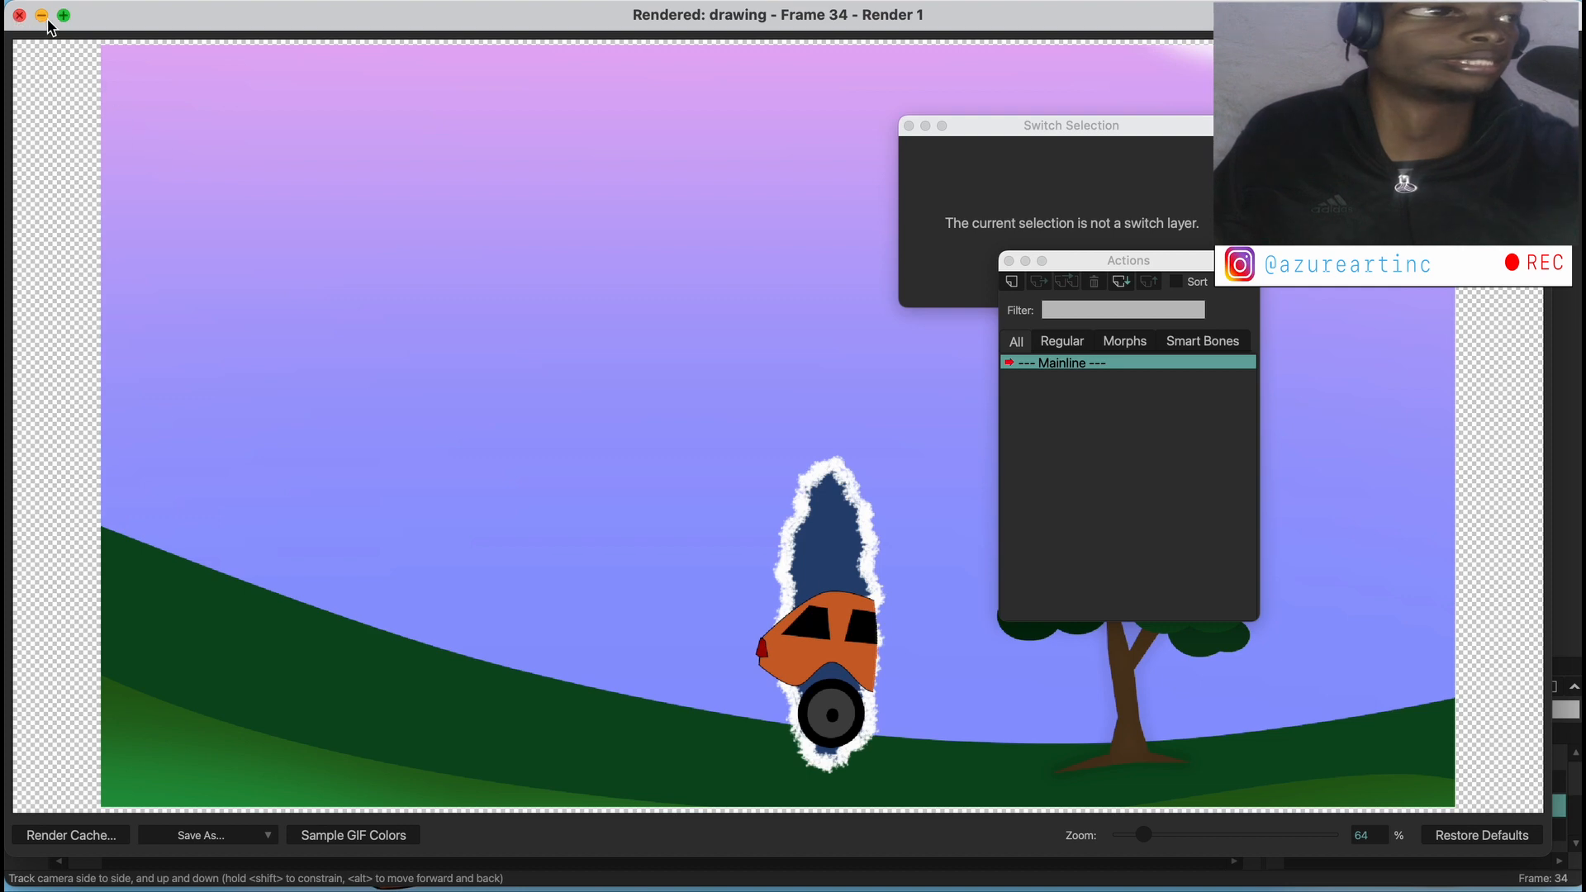
left_click(20, 15)
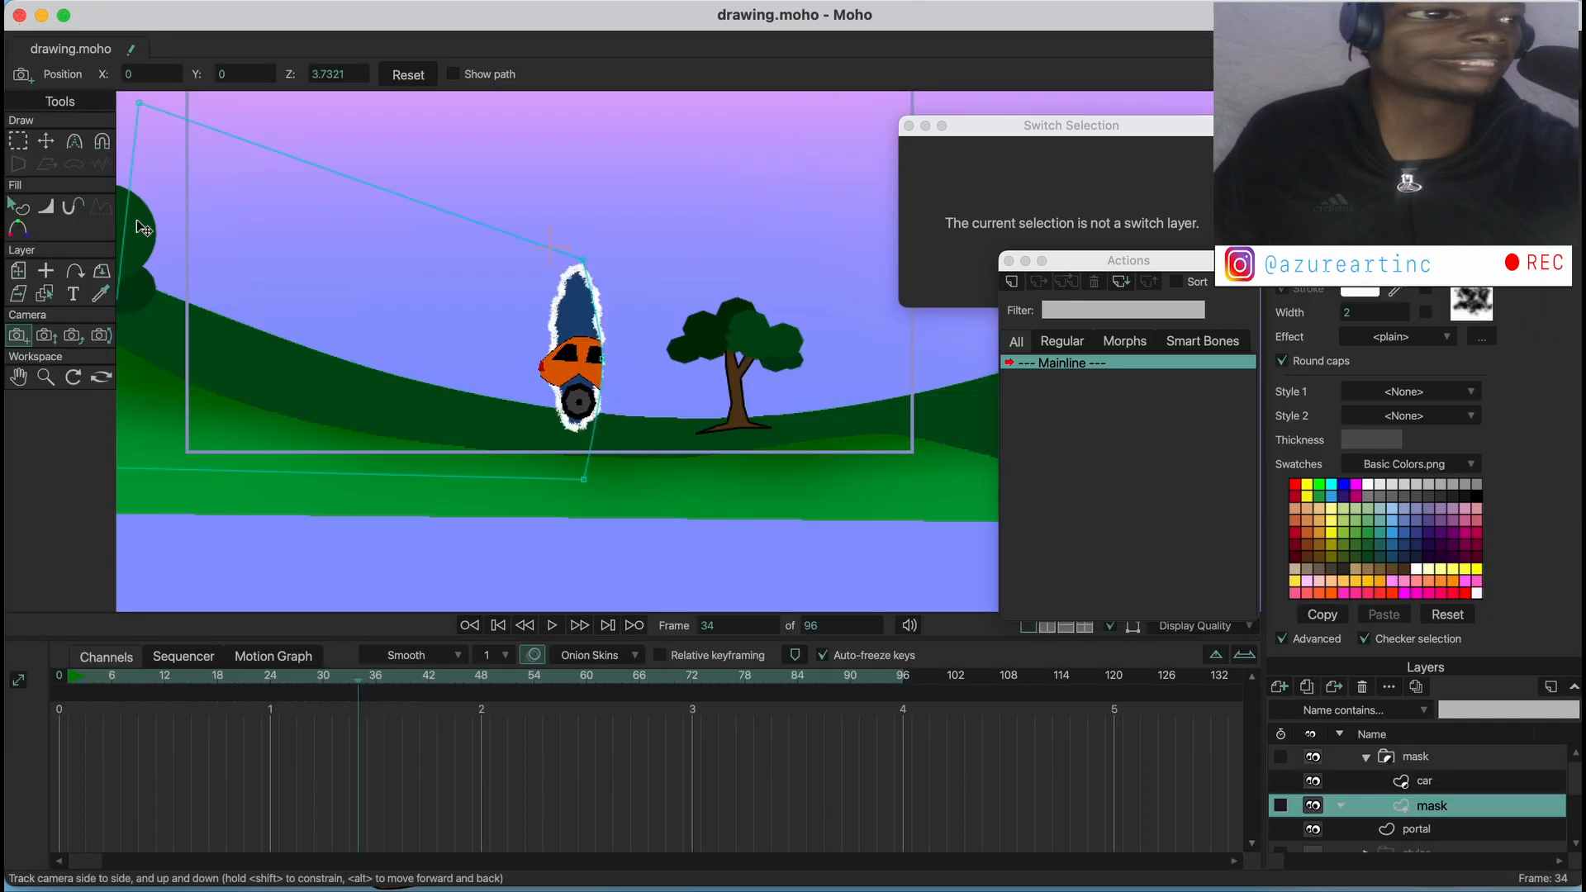
On frame 0, adjust the mask's points beside the portal with Transform Points so its edge follows the portal's right side
left_click(46, 141)
scroll(587, 376, "up", 5)
left_click_drag(634, 353, 624, 354)
scroll(649, 413, "down", 5)
left_click_drag(621, 518, 606, 517)
left_click_drag(392, 712, 268, 843)
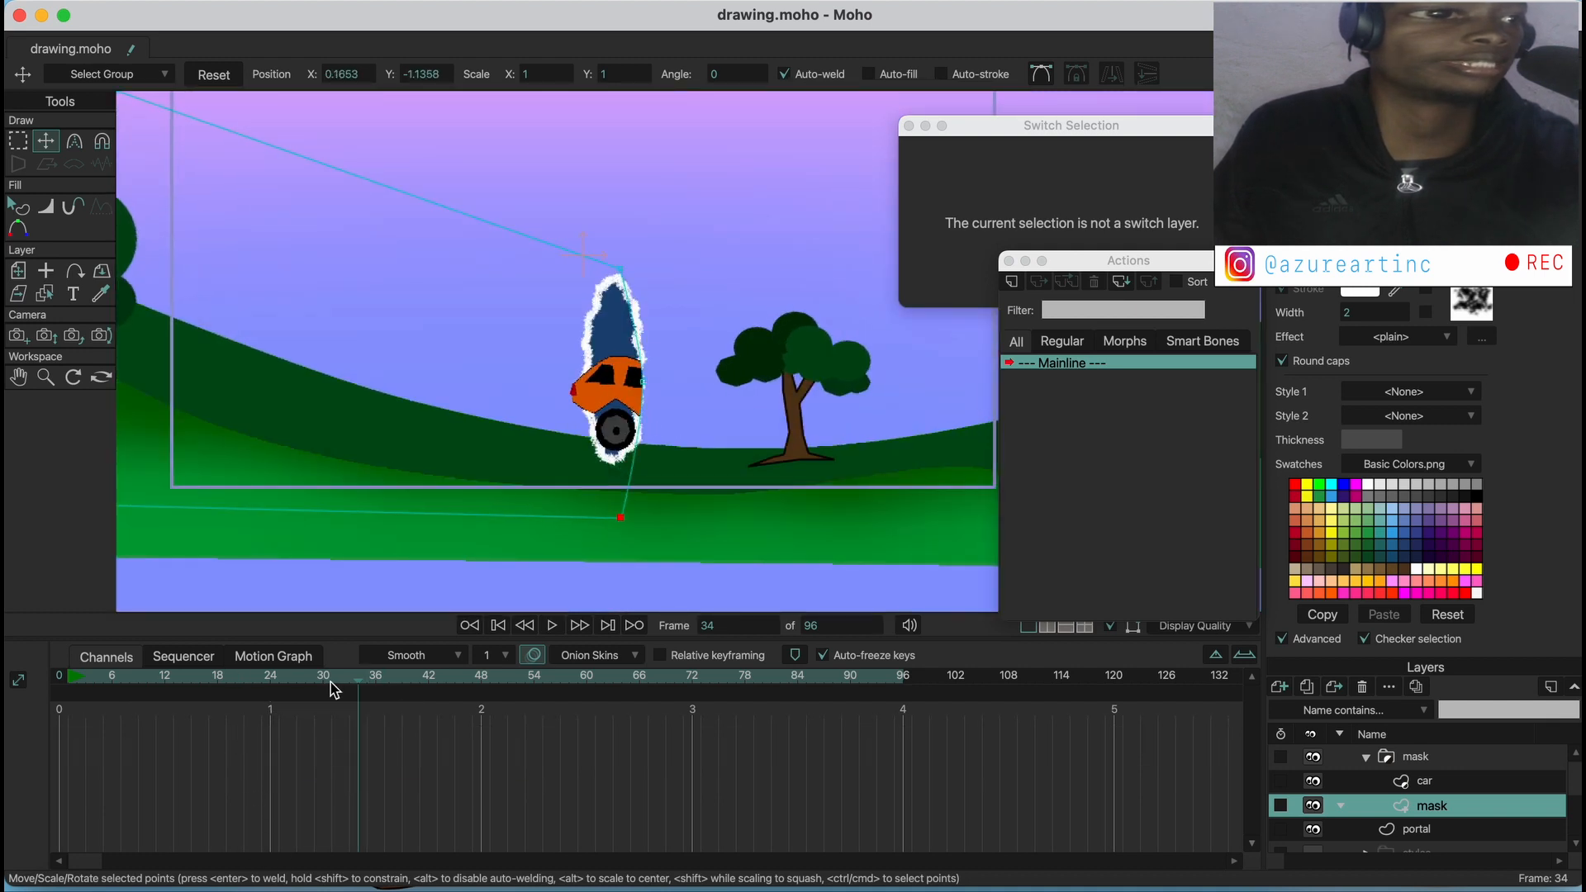
left_click_drag(330, 679, 60, 676)
left_click_drag(610, 509, 591, 506)
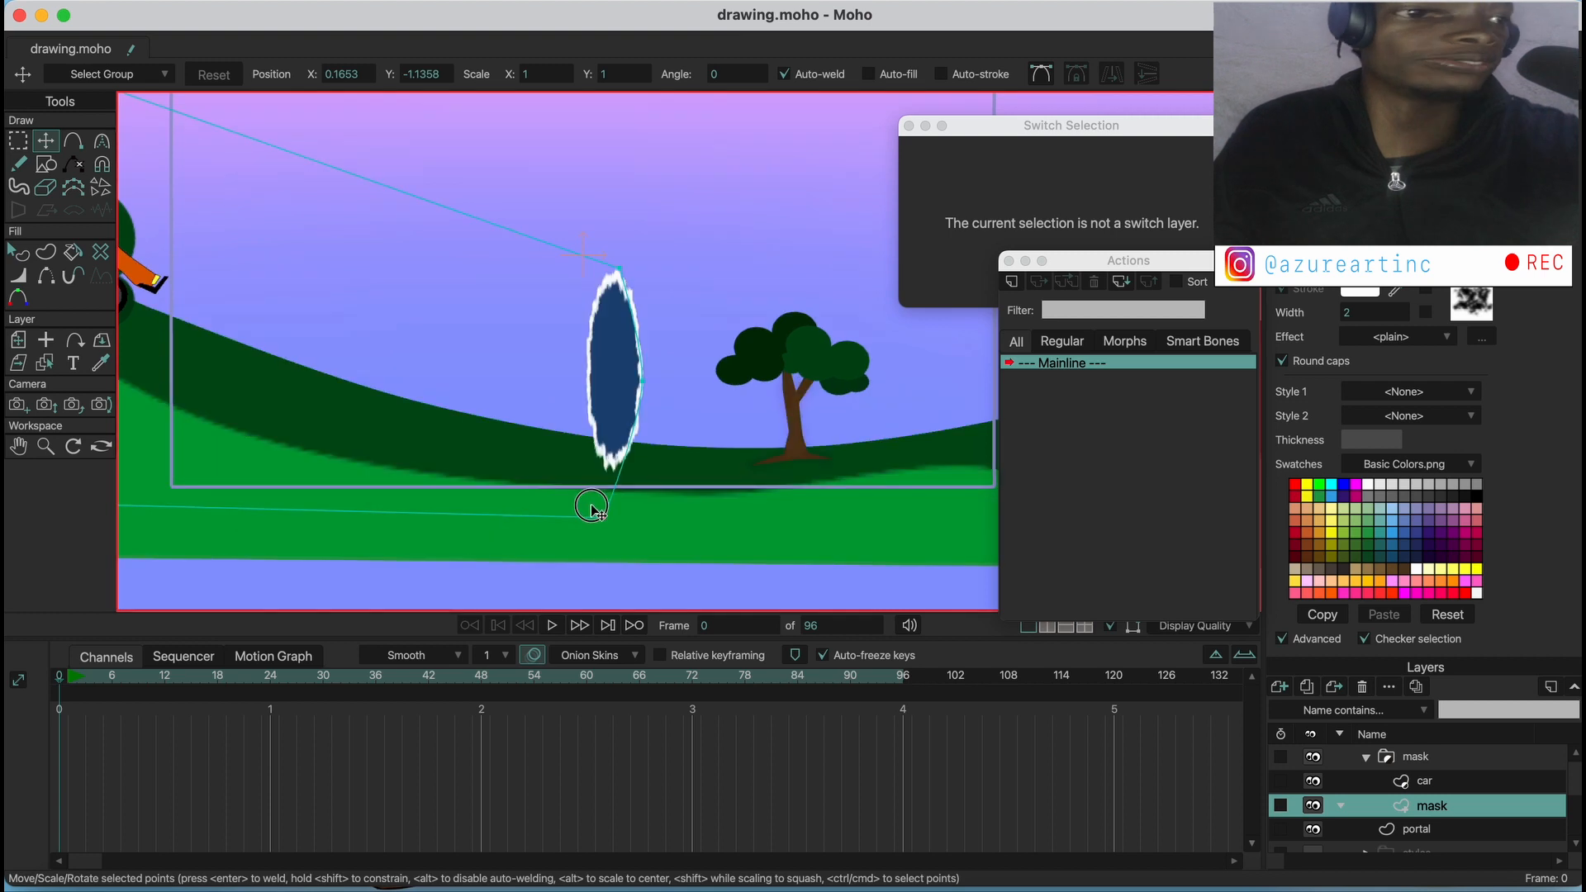
left_click_drag(651, 410, 647, 410)
left_click_drag(611, 499, 617, 501)
left_click_drag(616, 397, 619, 398)
left_click_drag(612, 282, 610, 275)
Check the mask at frame 22 and export the animation as an MP4 video named "car back to the future"
left_click_drag(56, 690, 256, 684)
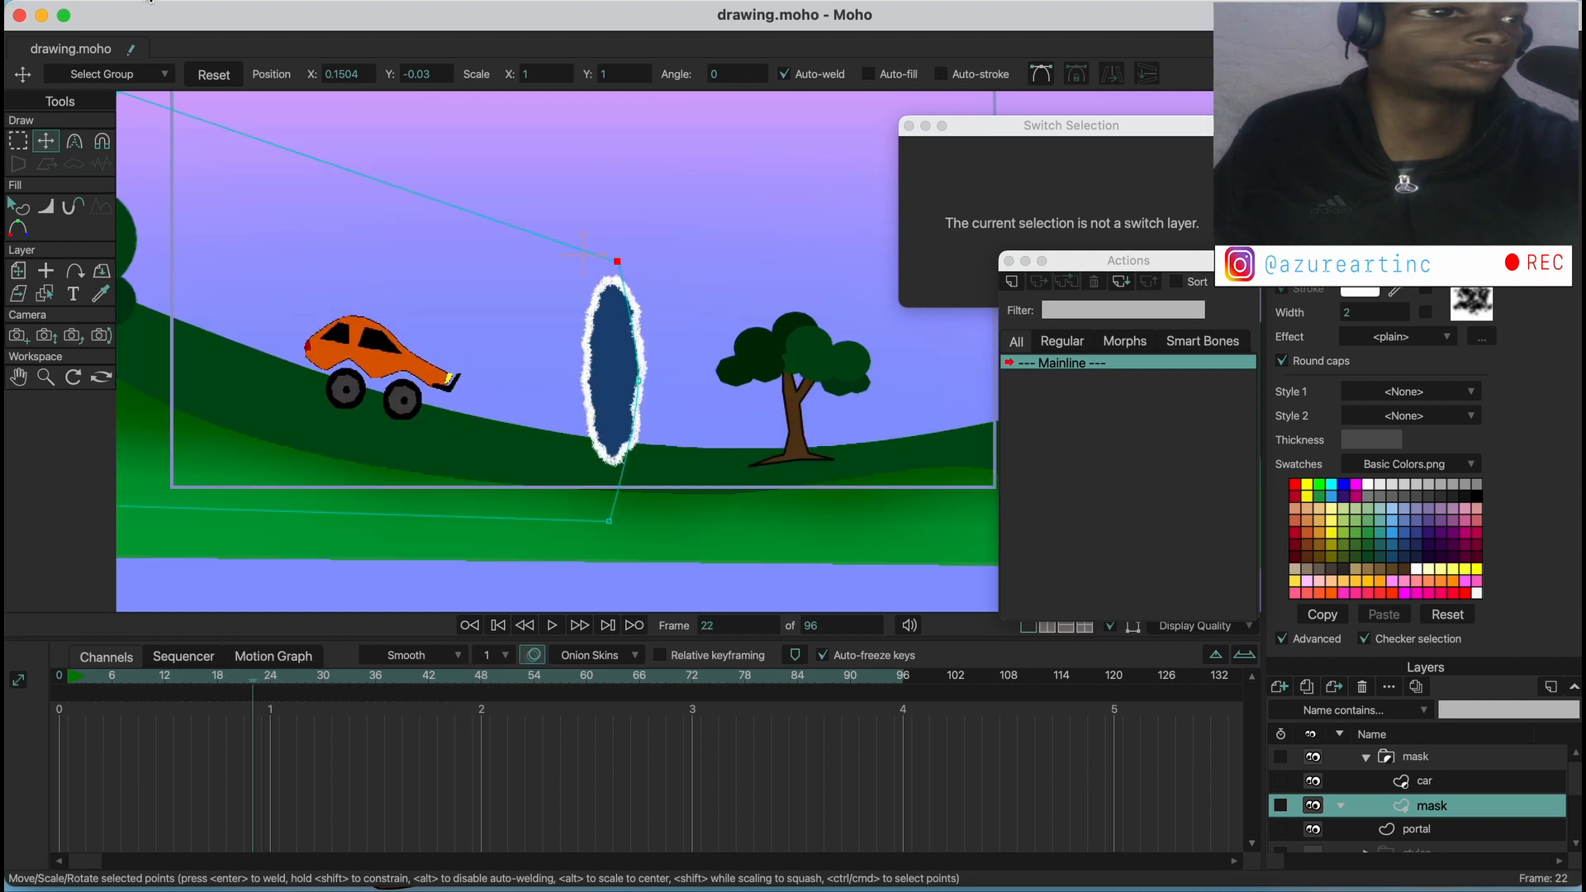
left_click(150, 2)
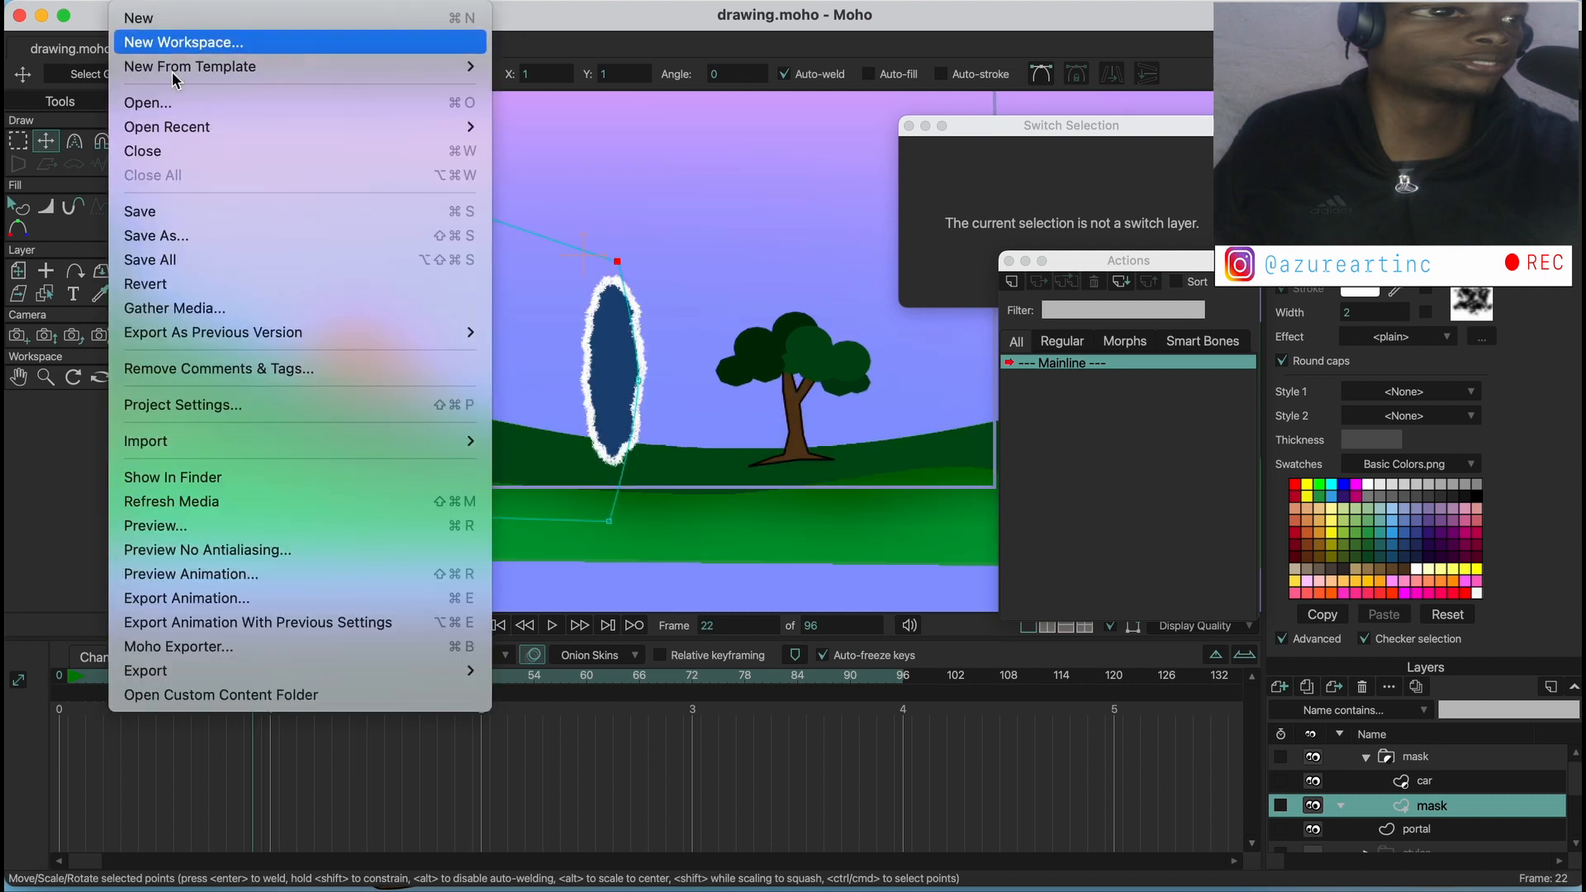
left_click(211, 598)
left_click(641, 654)
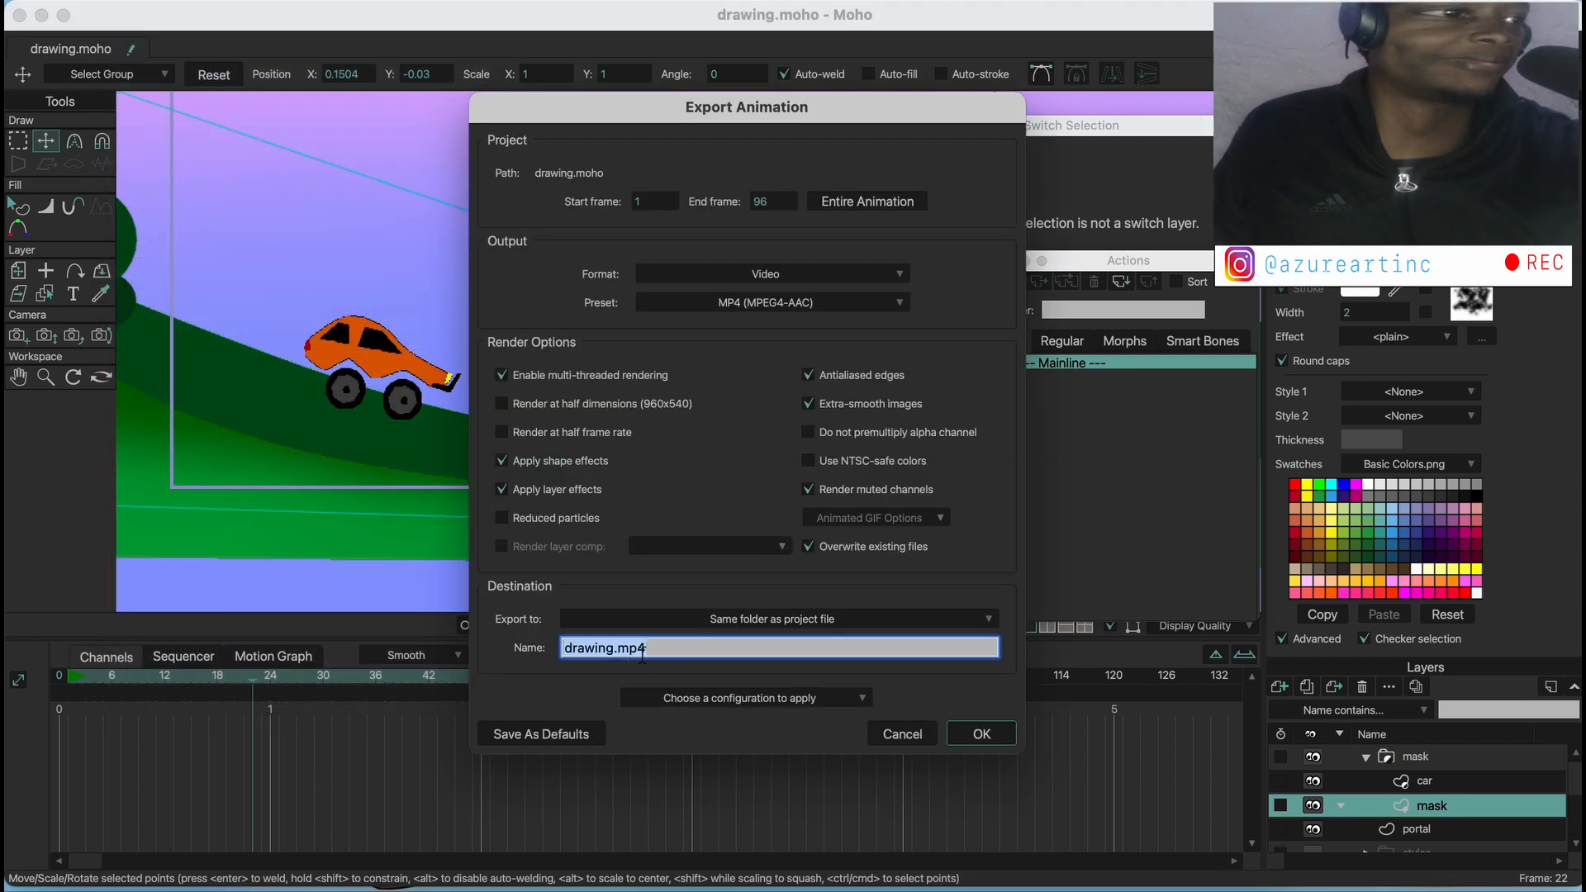
type("car back to the future")
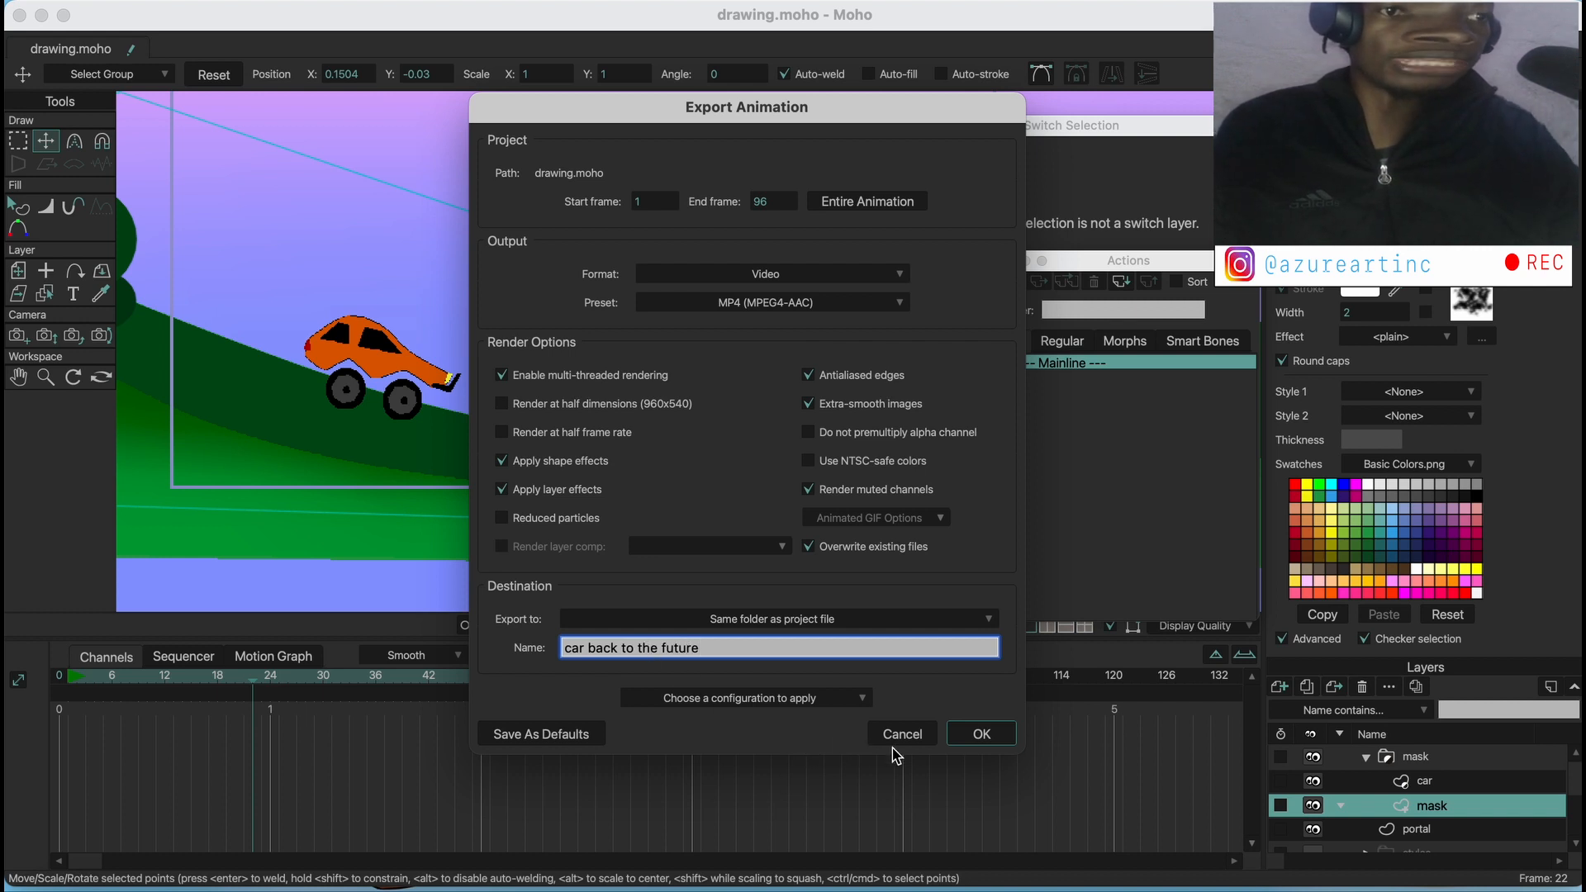
left_click(981, 734)
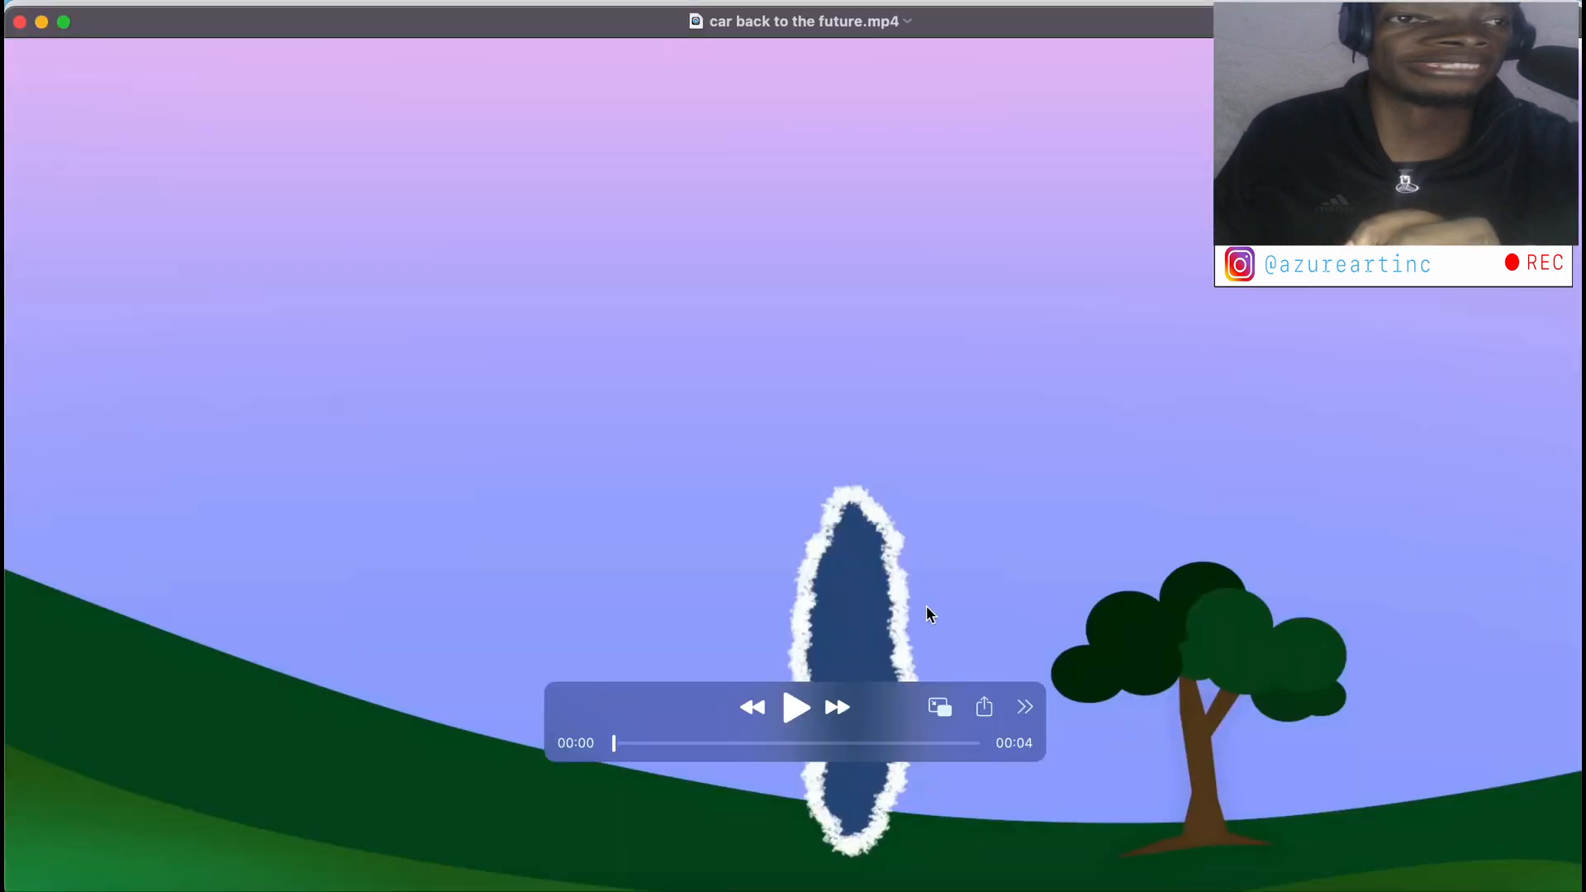
Play the exported video to review the car driving into the portal, and close the player
left_click_drag(900, 702, 1027, 287)
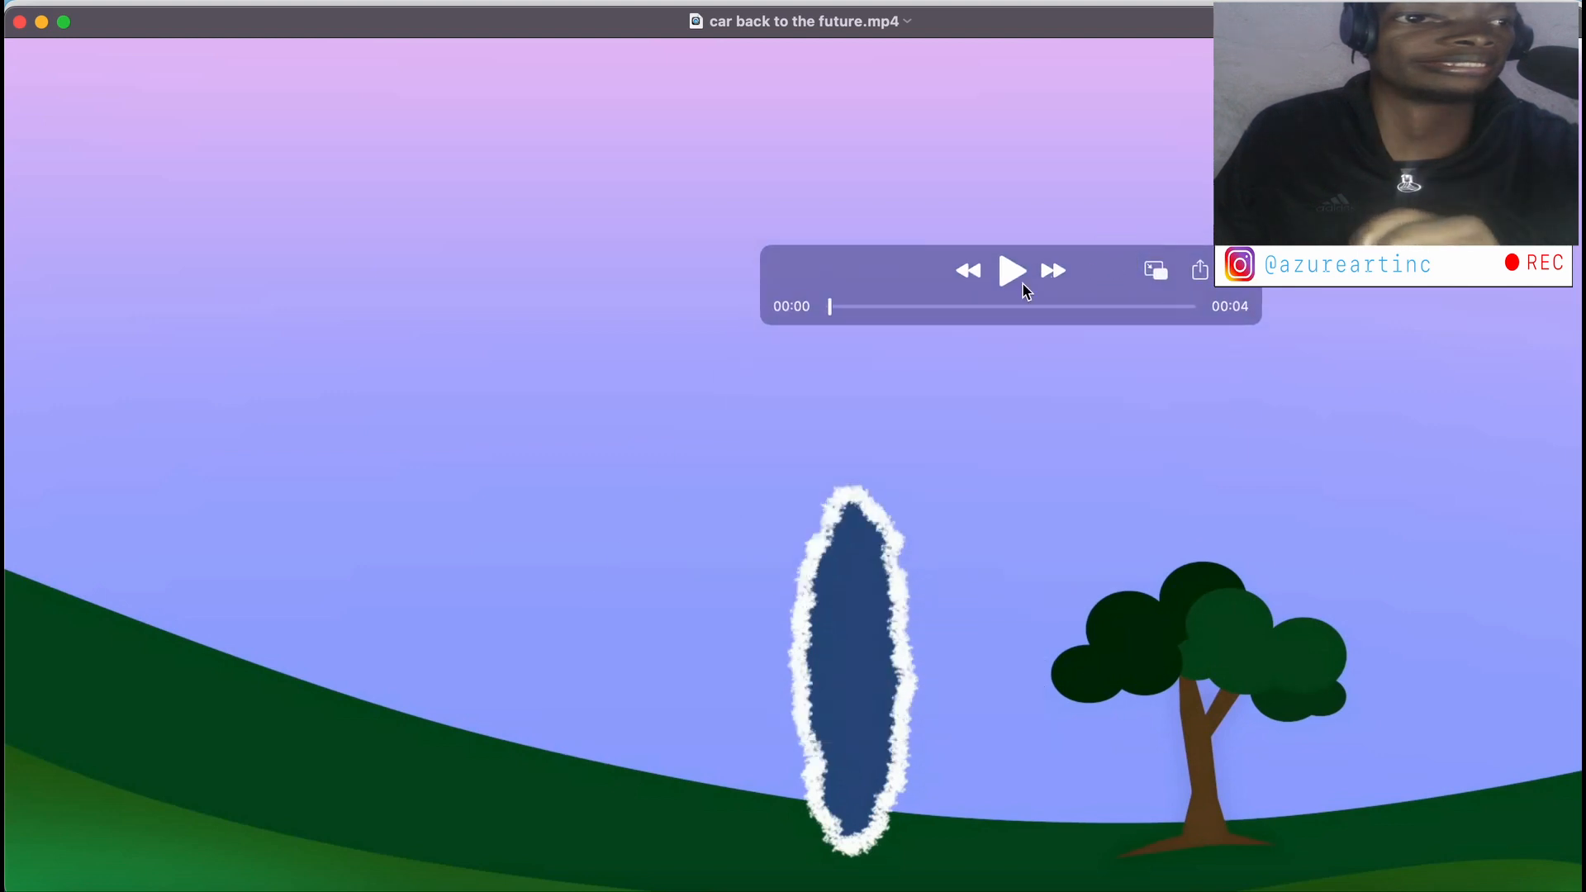
left_click(1017, 276)
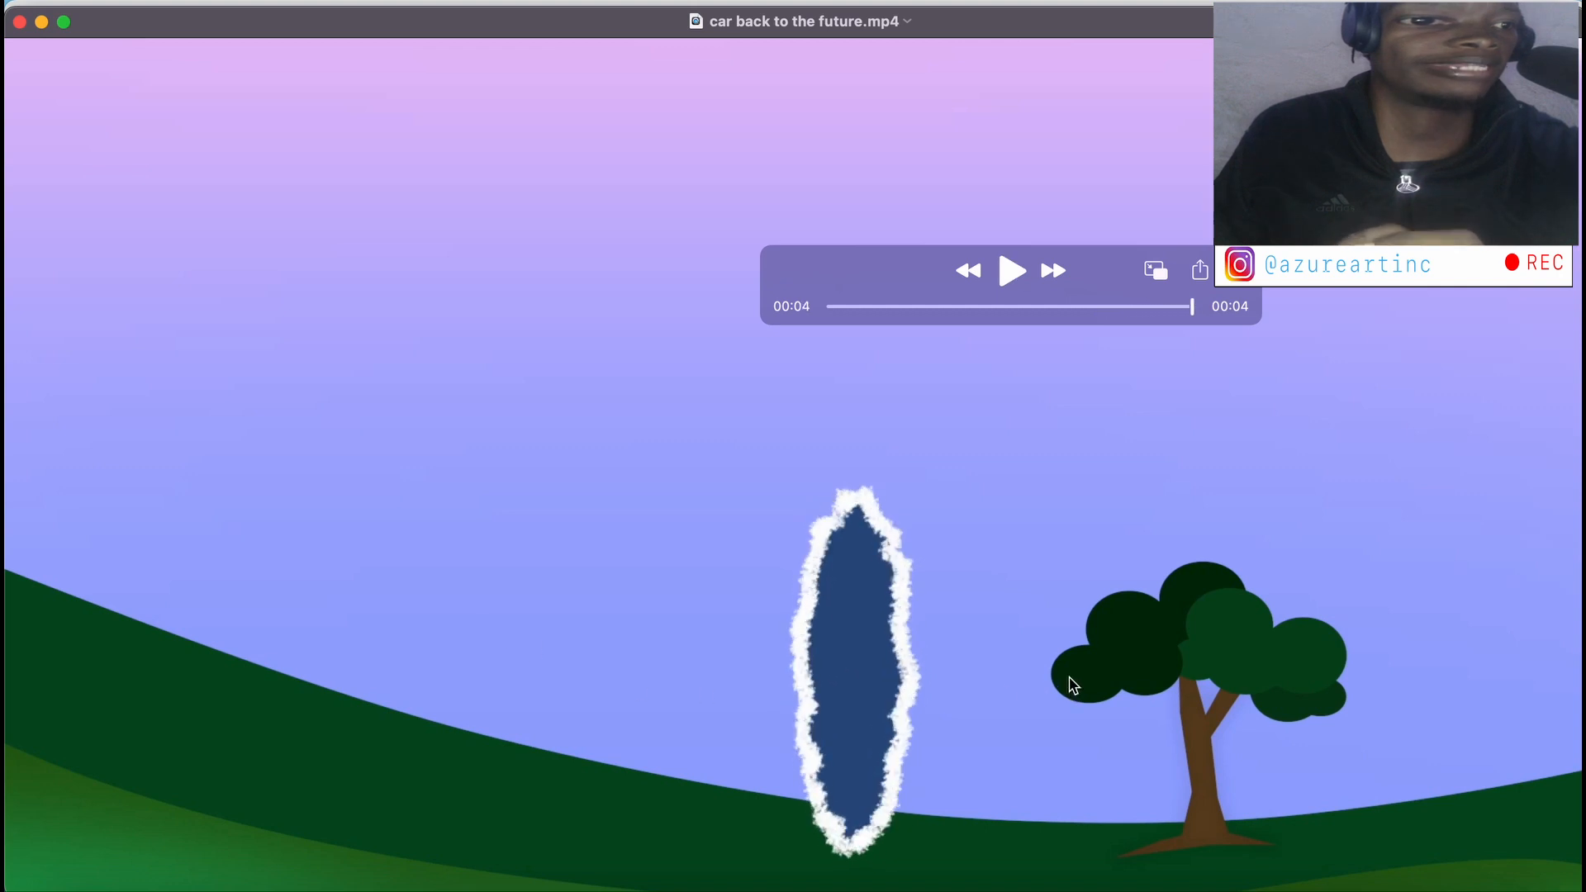
left_click(19, 22)
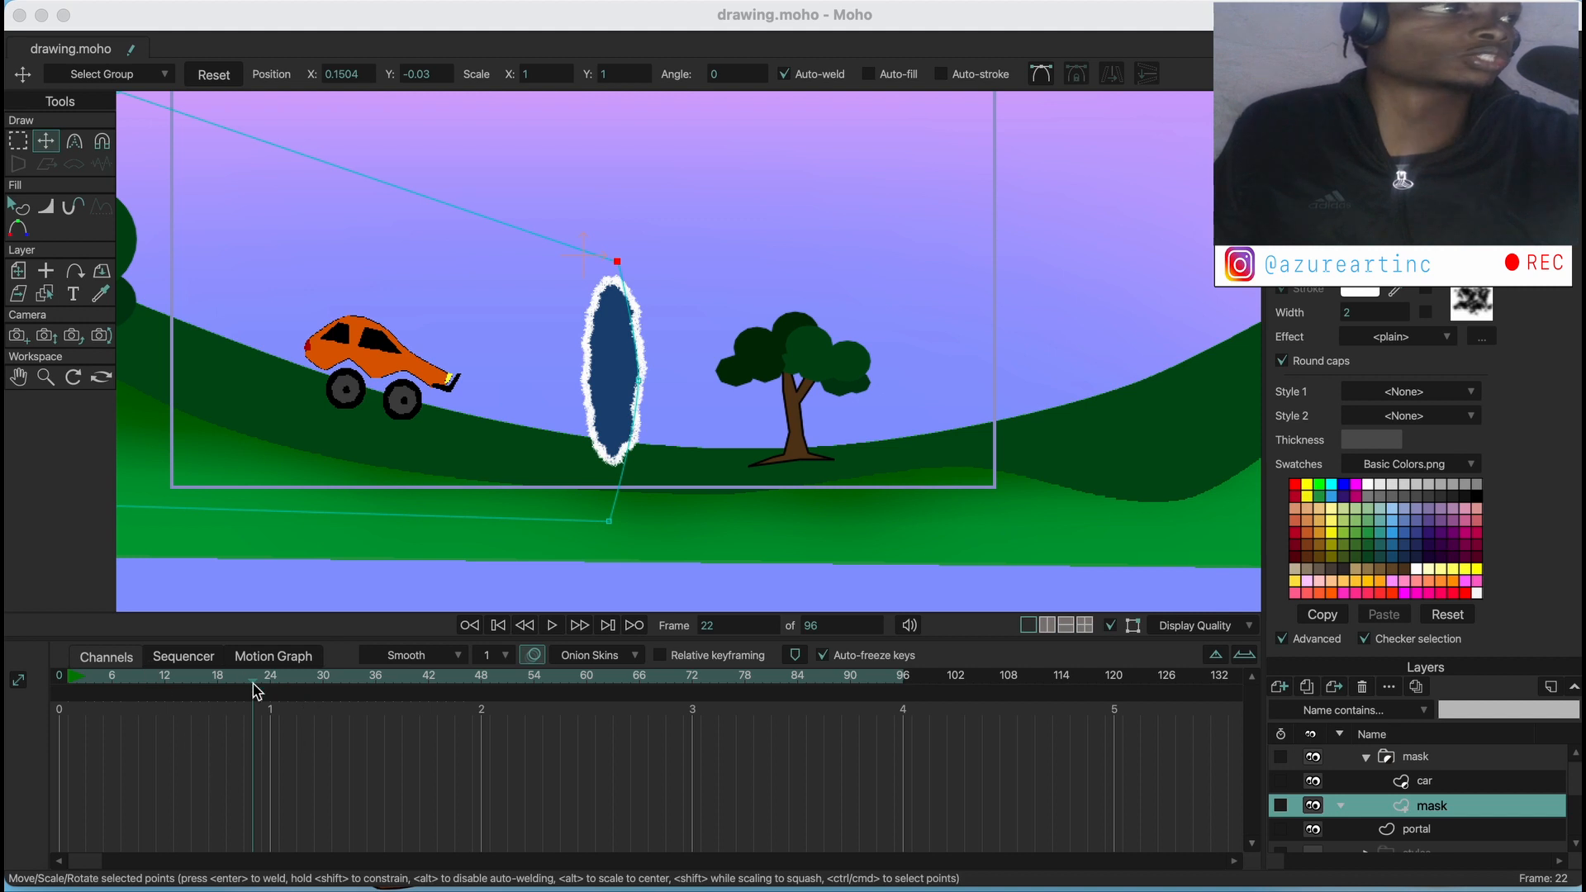
Return to frame 0, collapse the mask group, and hide both the mask group and the portal layer
left_click_drag(255, 683, 55, 683)
left_click(1422, 771)
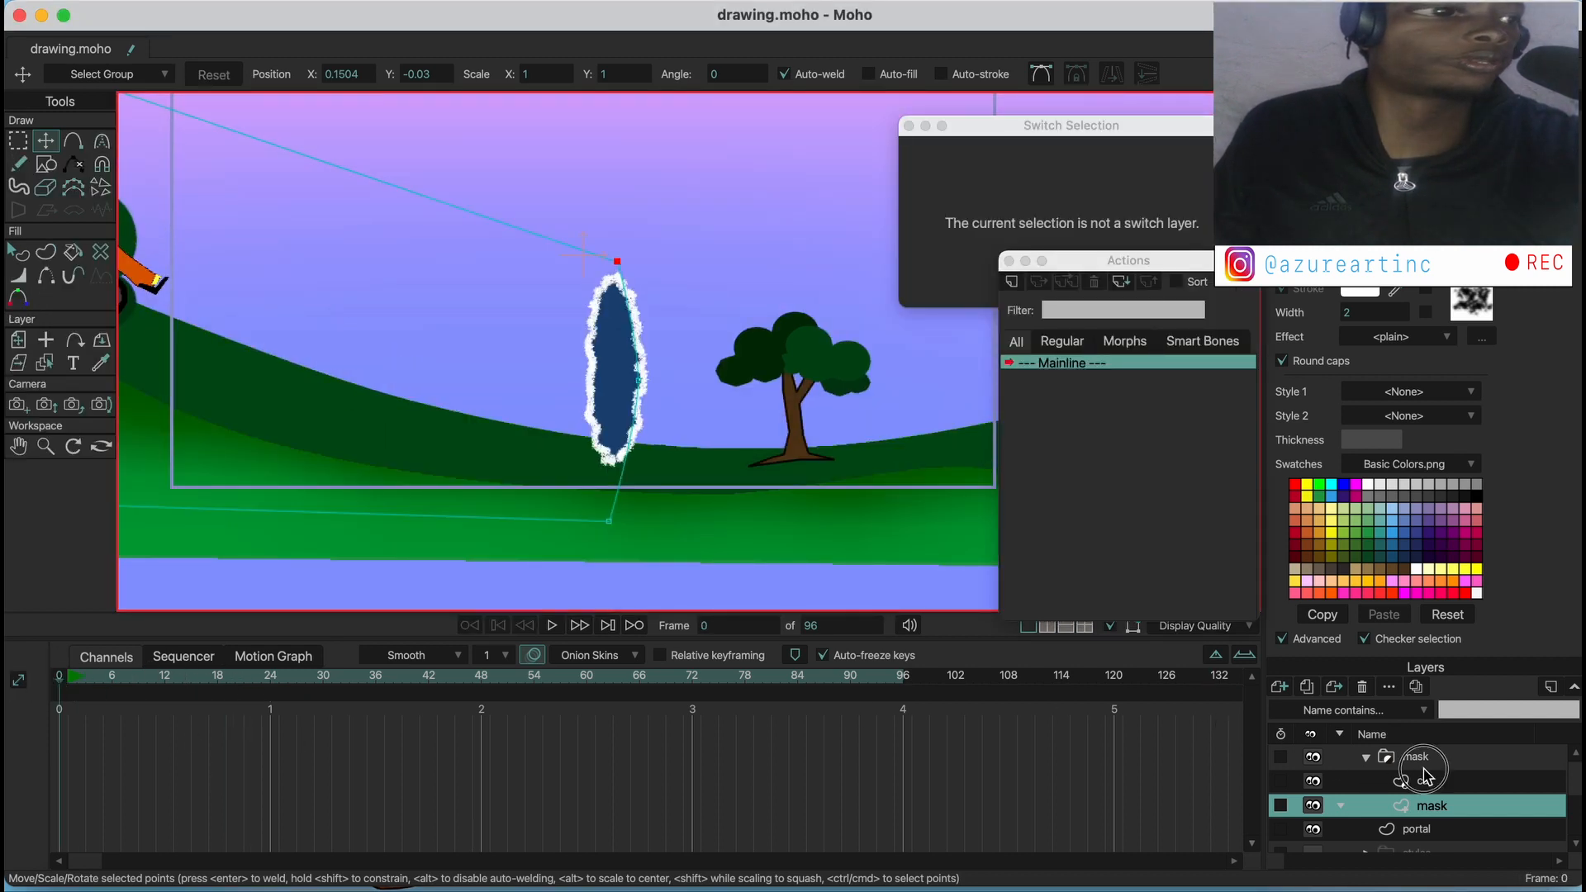
left_click(1367, 758)
left_click(1312, 756)
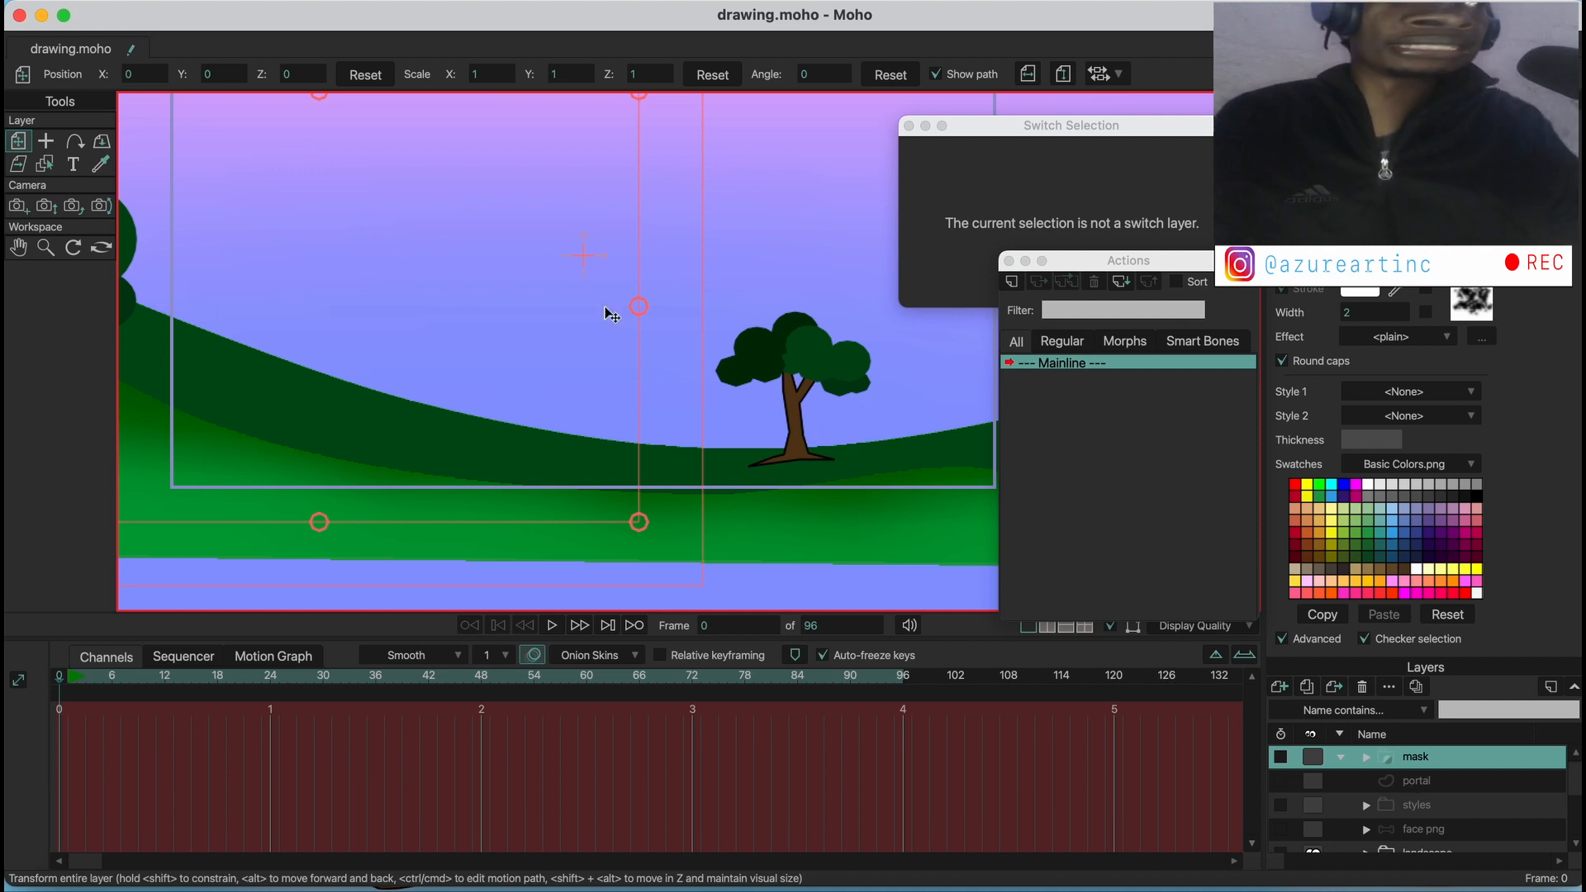
left_click_drag(388, 201, 551, 267)
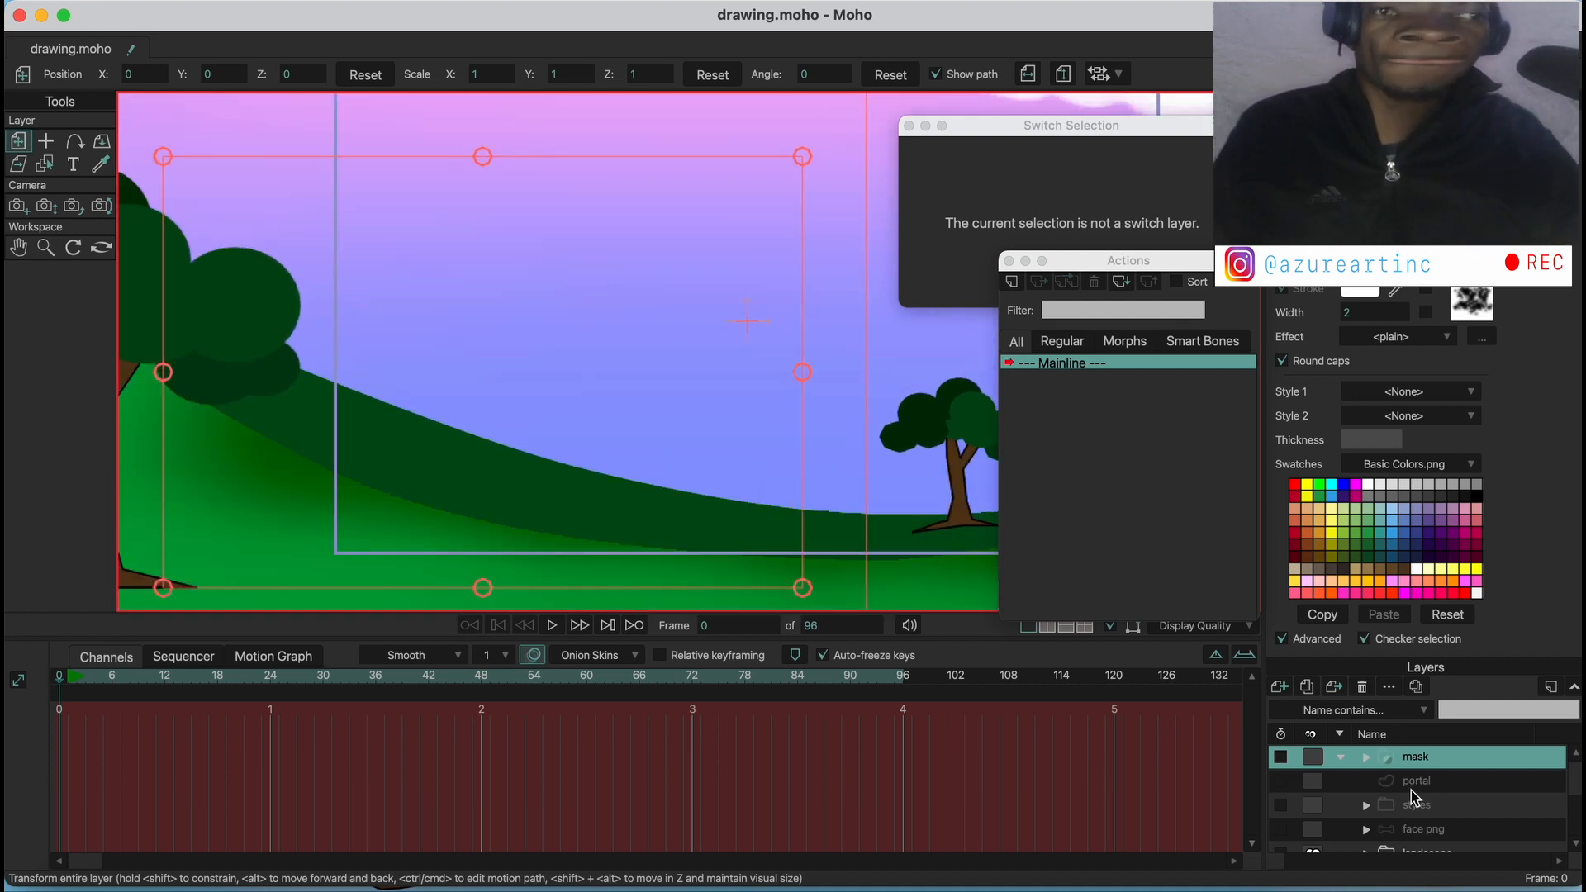
Draw a wide white ellipse on a new vector layer and hide the landscape layer
left_click(1279, 686)
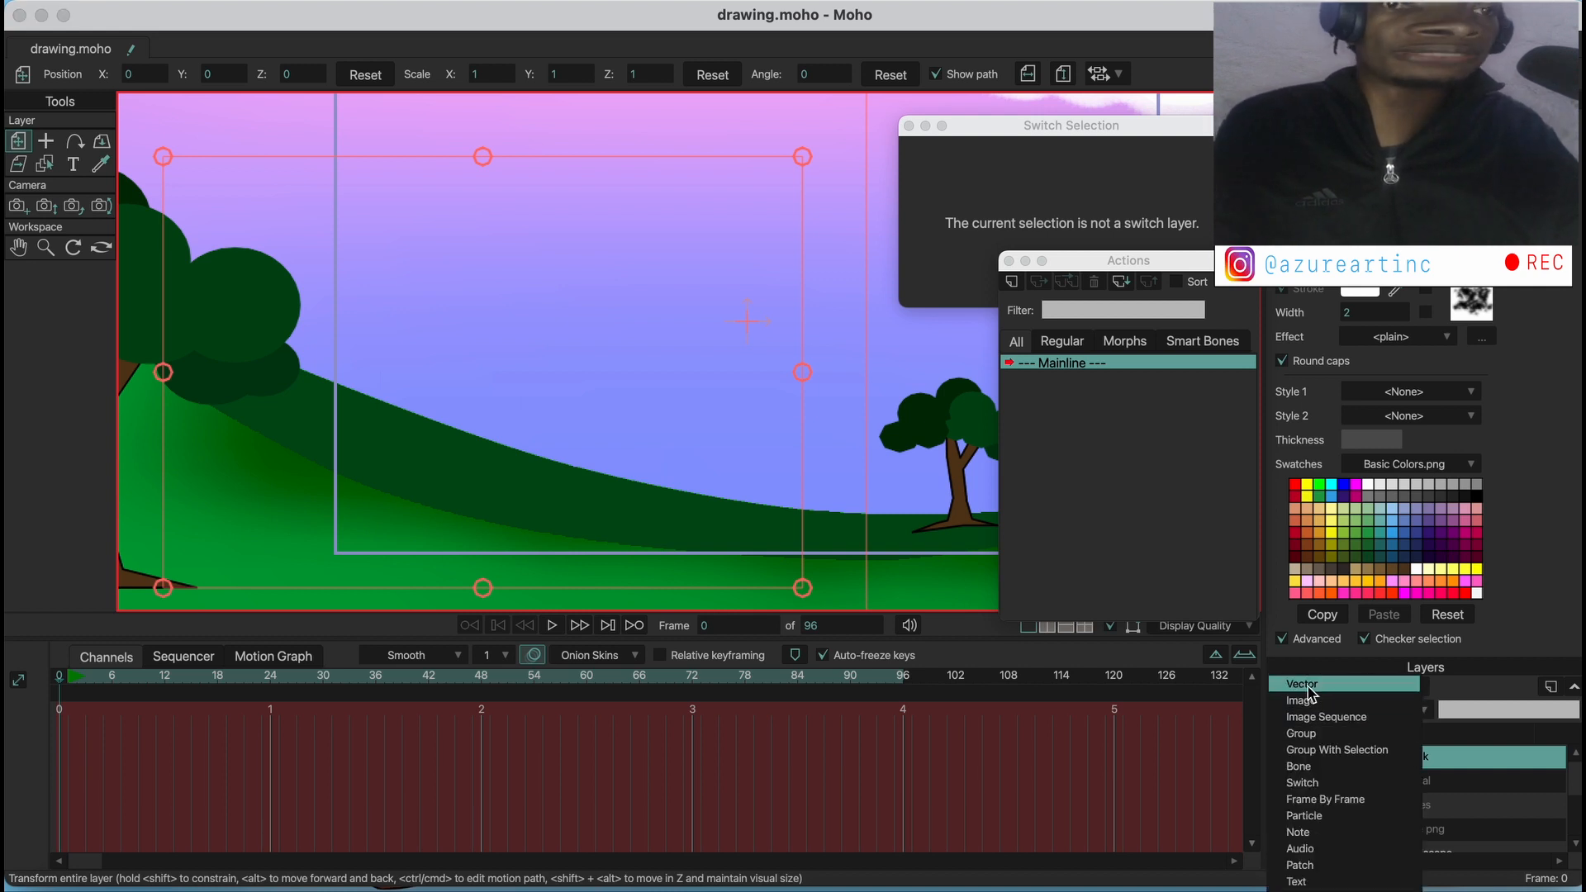
left_click(1301, 700)
left_click(53, 168)
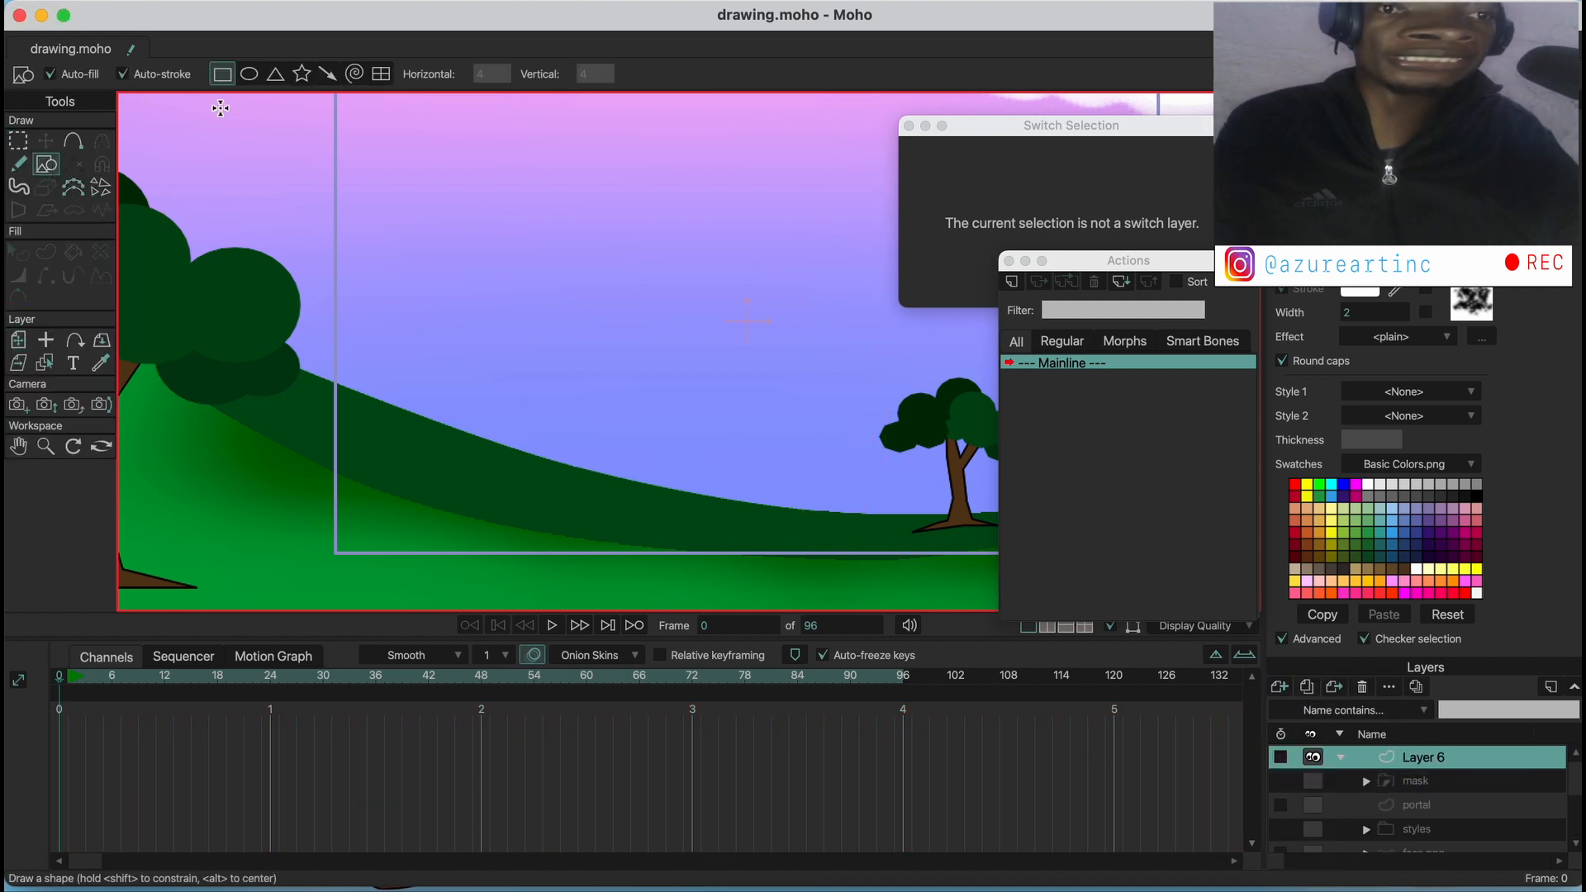
left_click(247, 73)
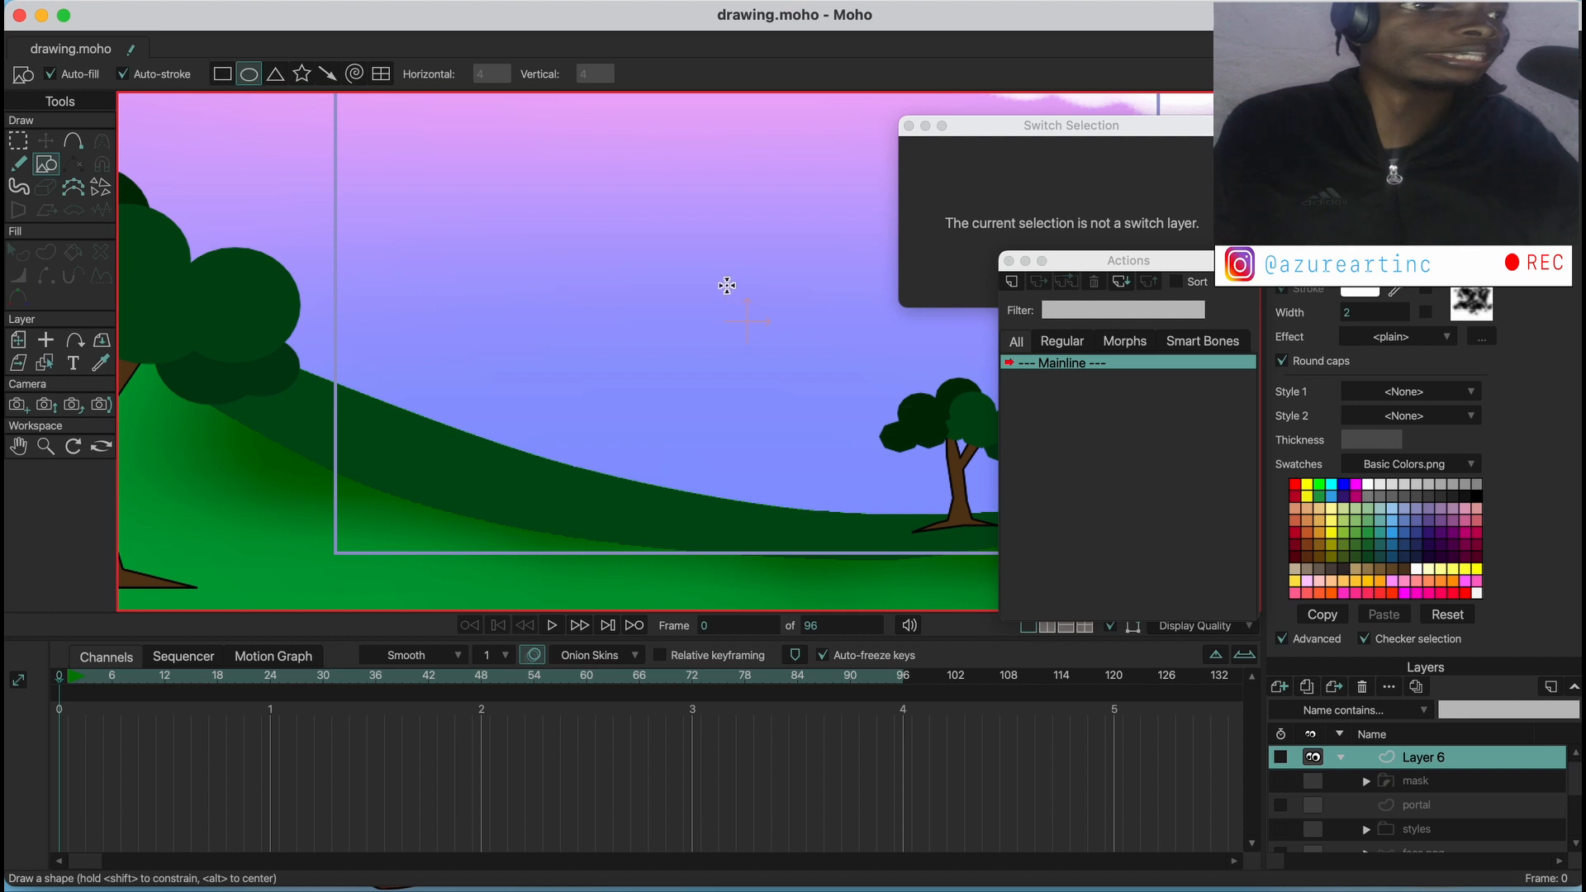
left_click_drag(727, 285, 560, 226)
mouse_move(447, 186)
left_mouse_down()
mouse_move(725, 358)
mouse_move(752, 356)
left_mouse_up()
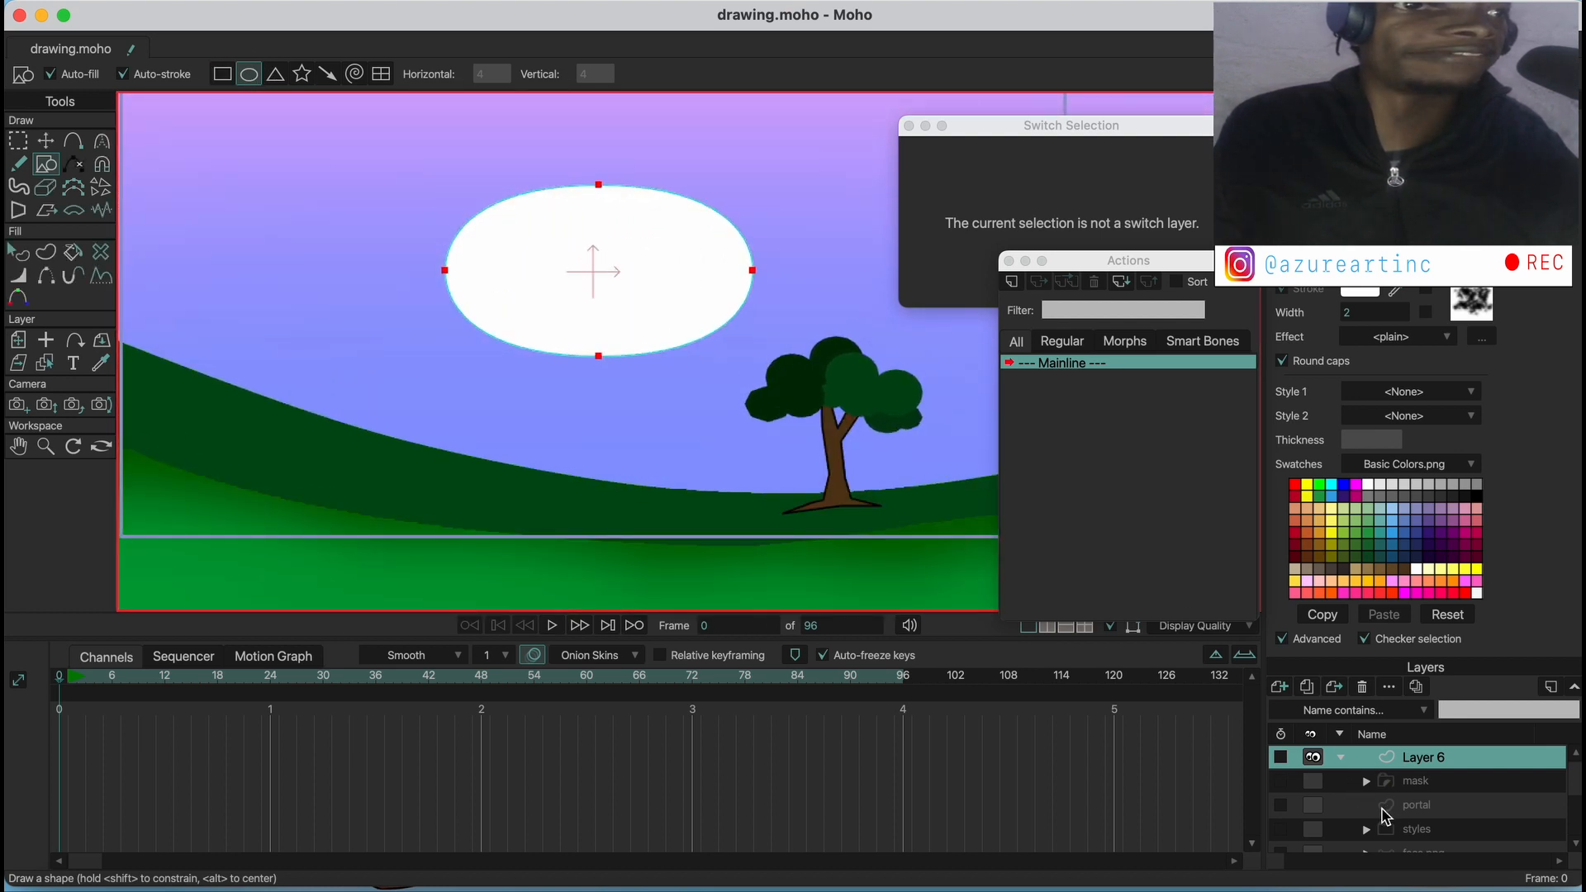
scroll(1386, 816, "down", 2)
left_click(1313, 830)
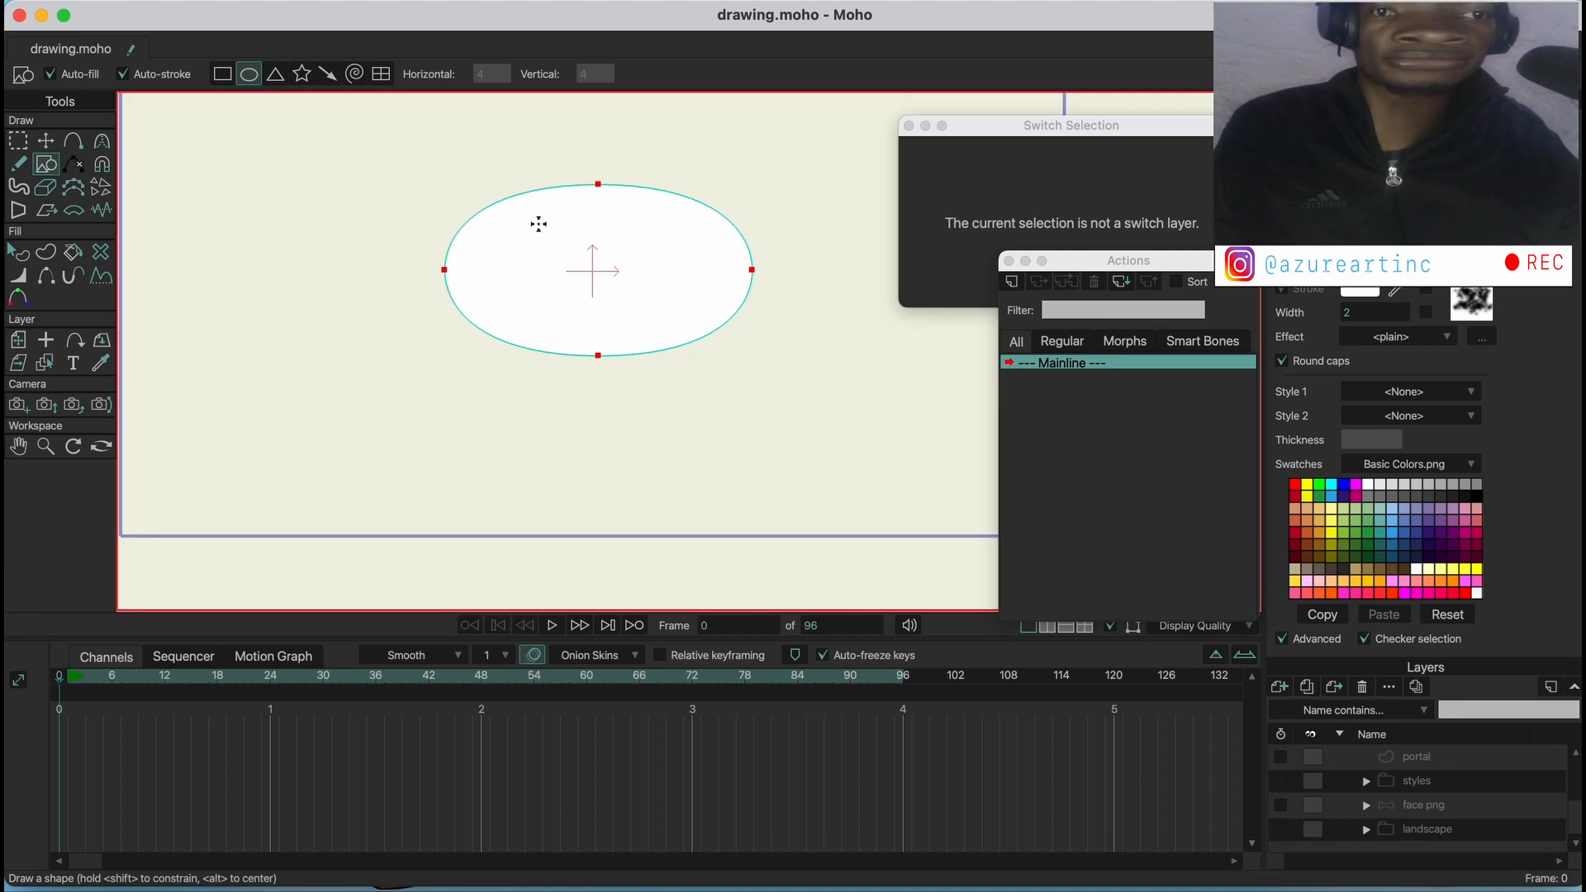
Remove the brush from the ellipse's stroke and set its stroke color to black (000000)
left_click(22, 252)
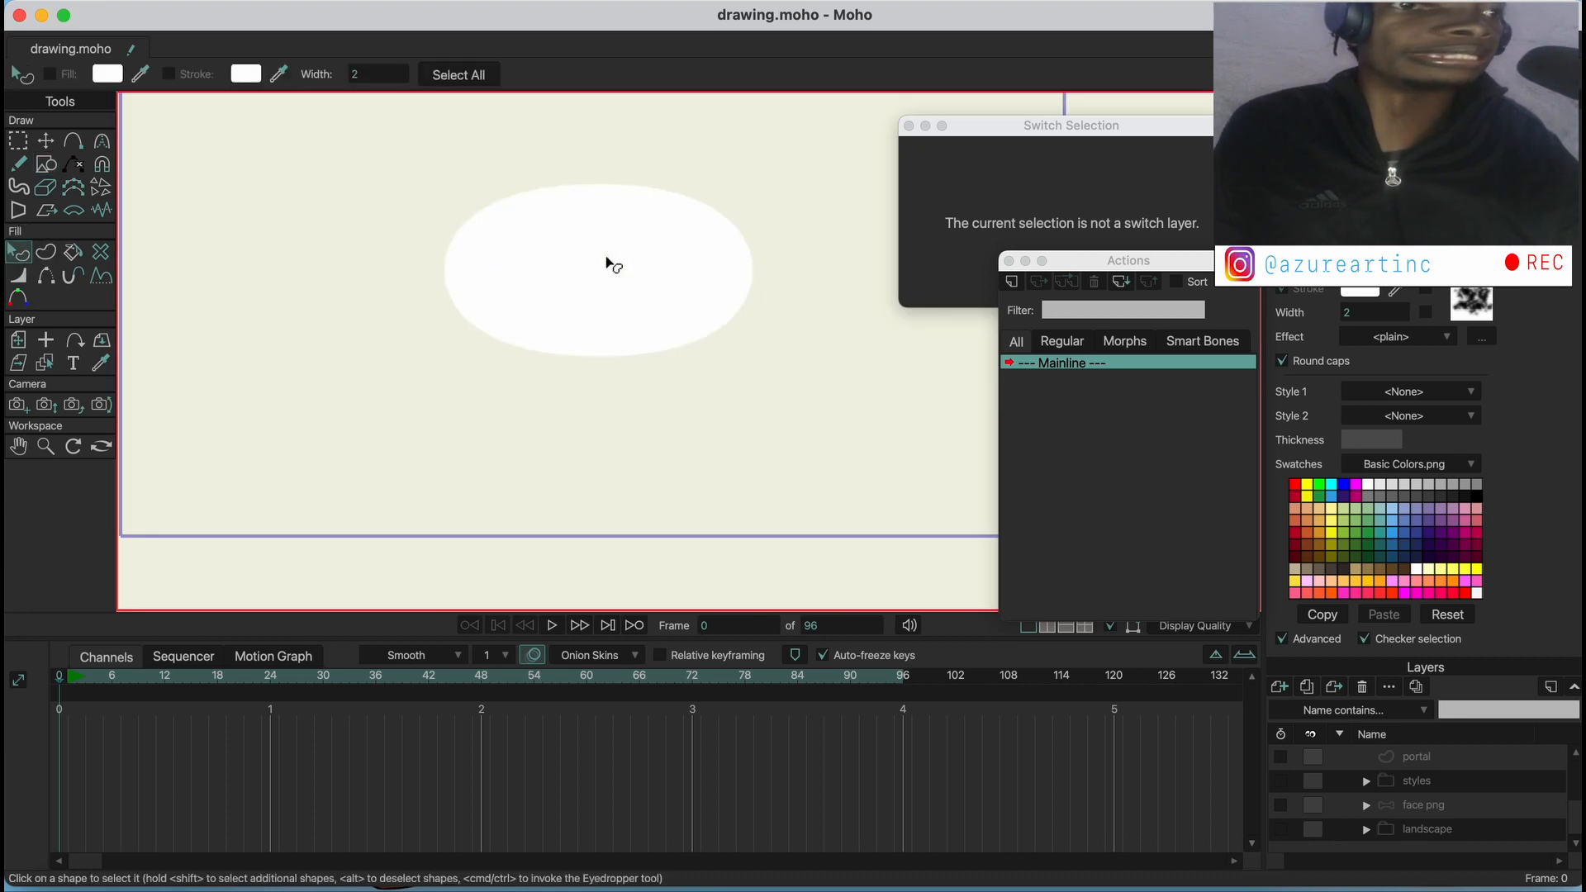
left_click(1469, 308)
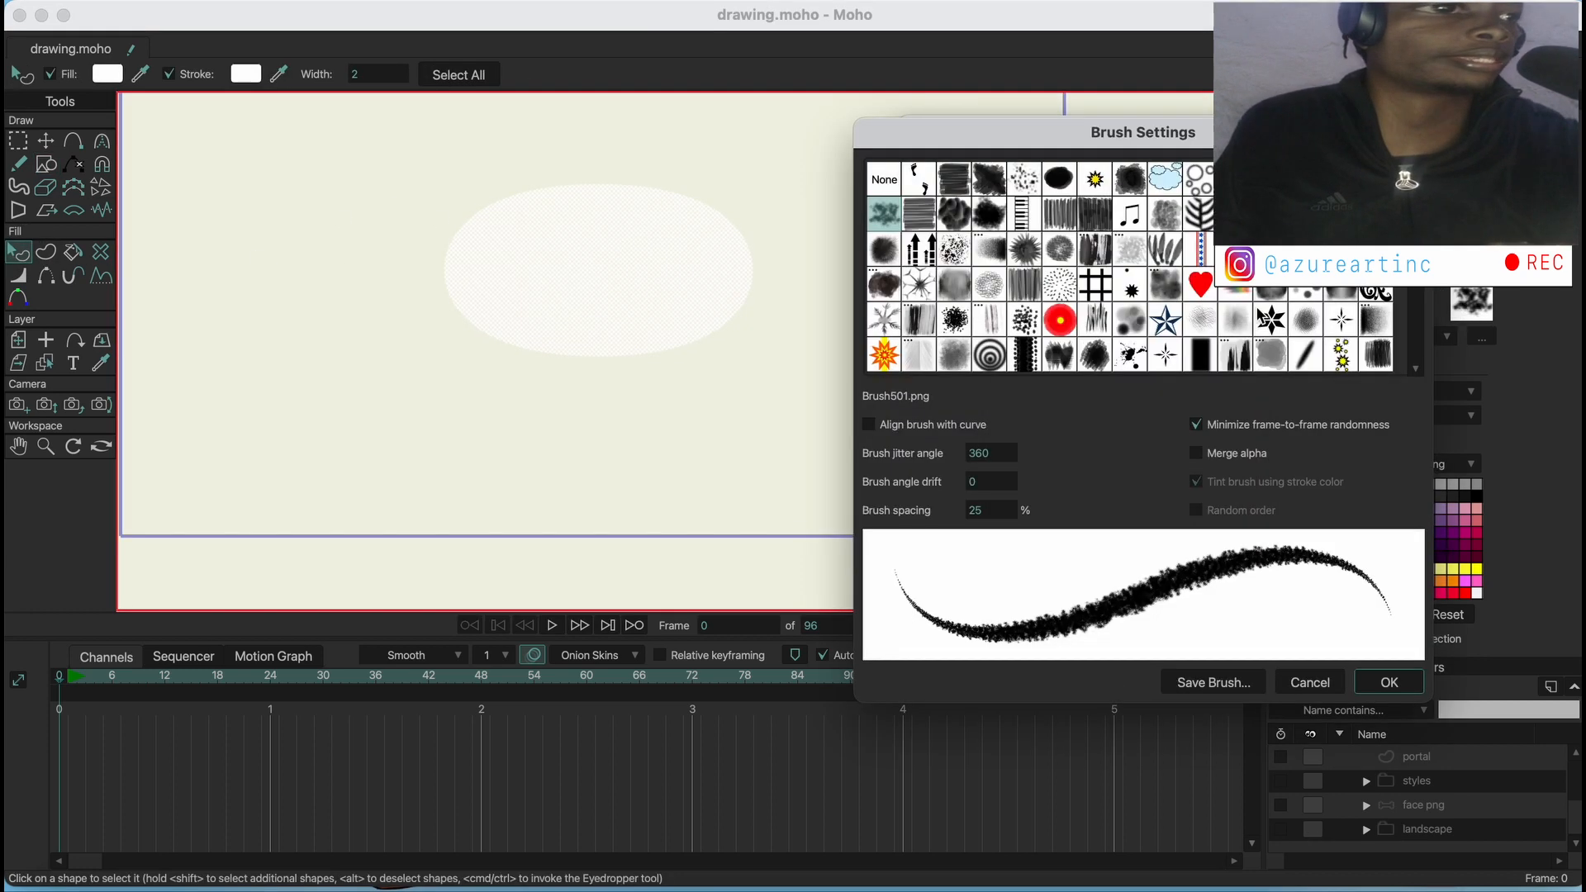
left_click(885, 180)
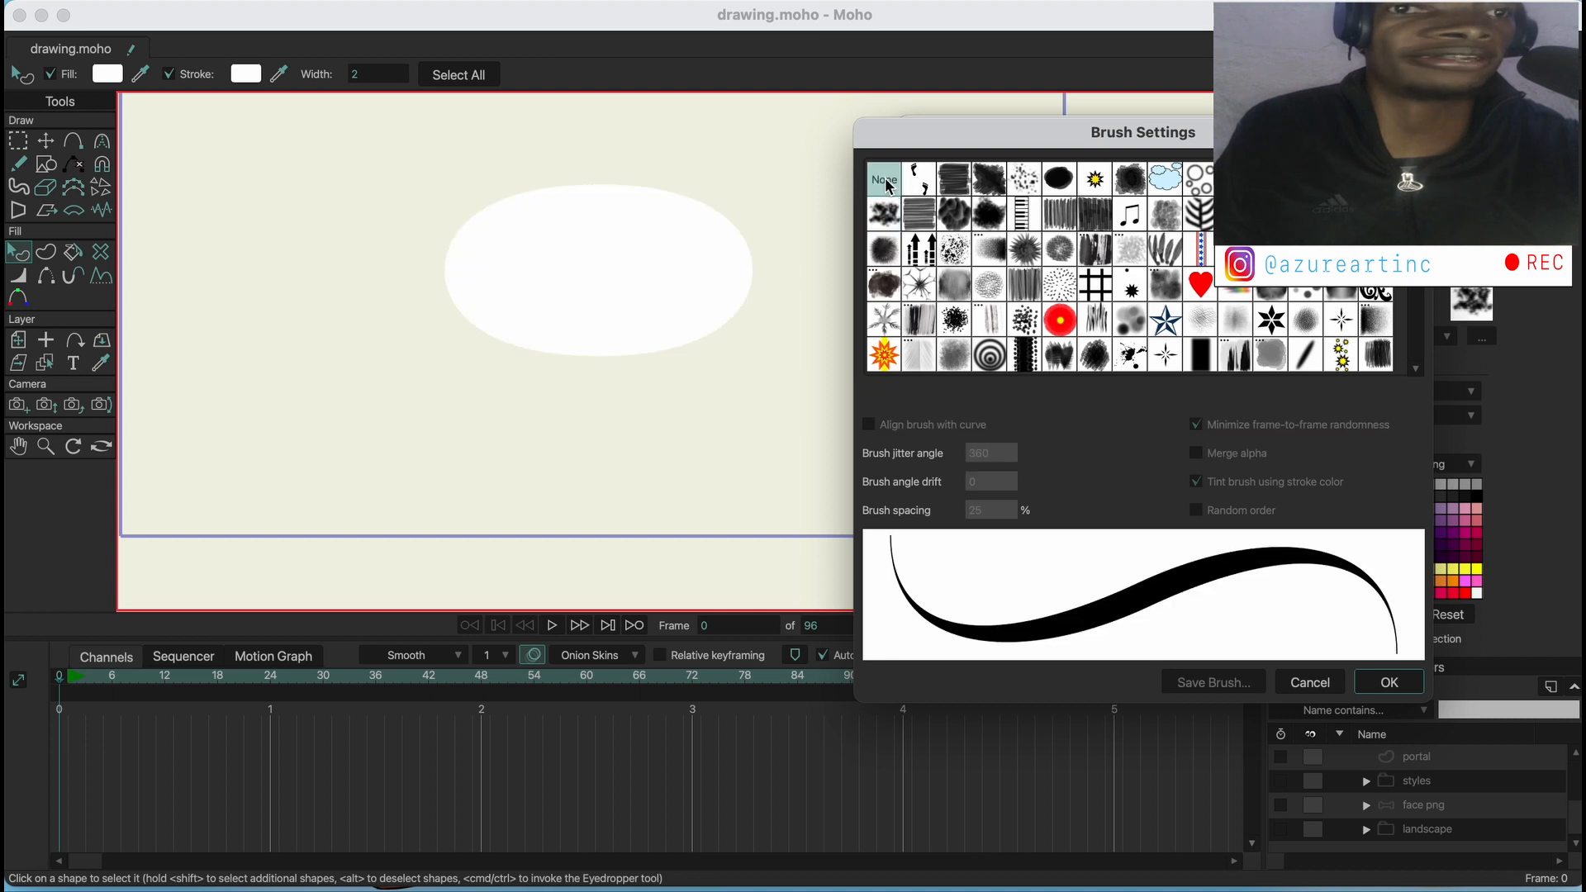
left_click(1389, 681)
left_click(249, 78)
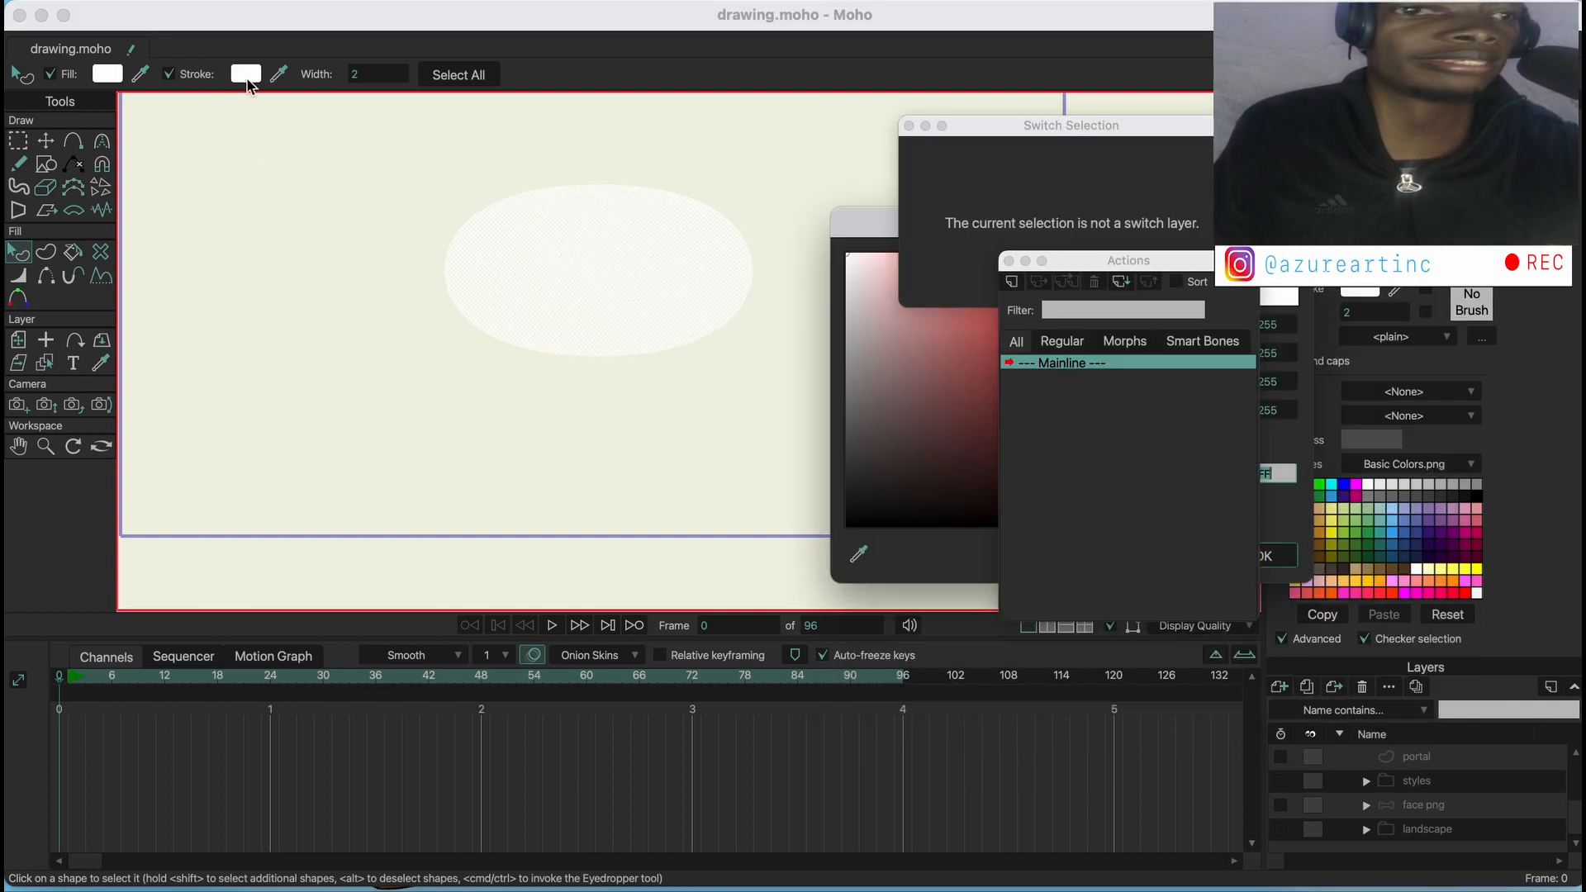
left_click(1258, 556)
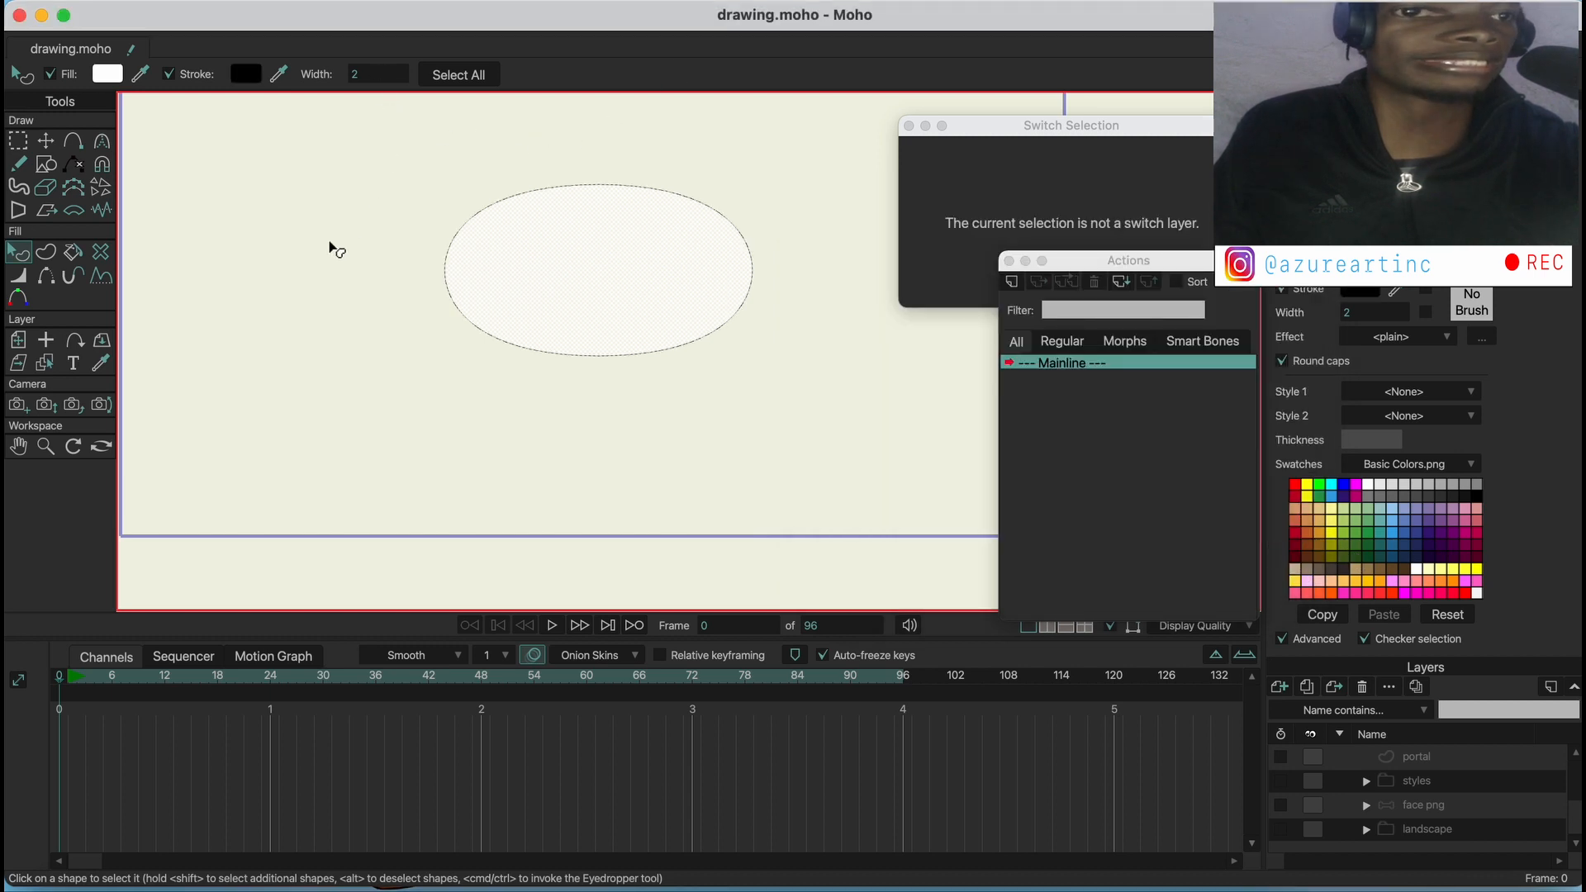
left_click(334, 250)
Nudge the white ellipse slightly upward and rename its layer to lips
left_click(62, 146)
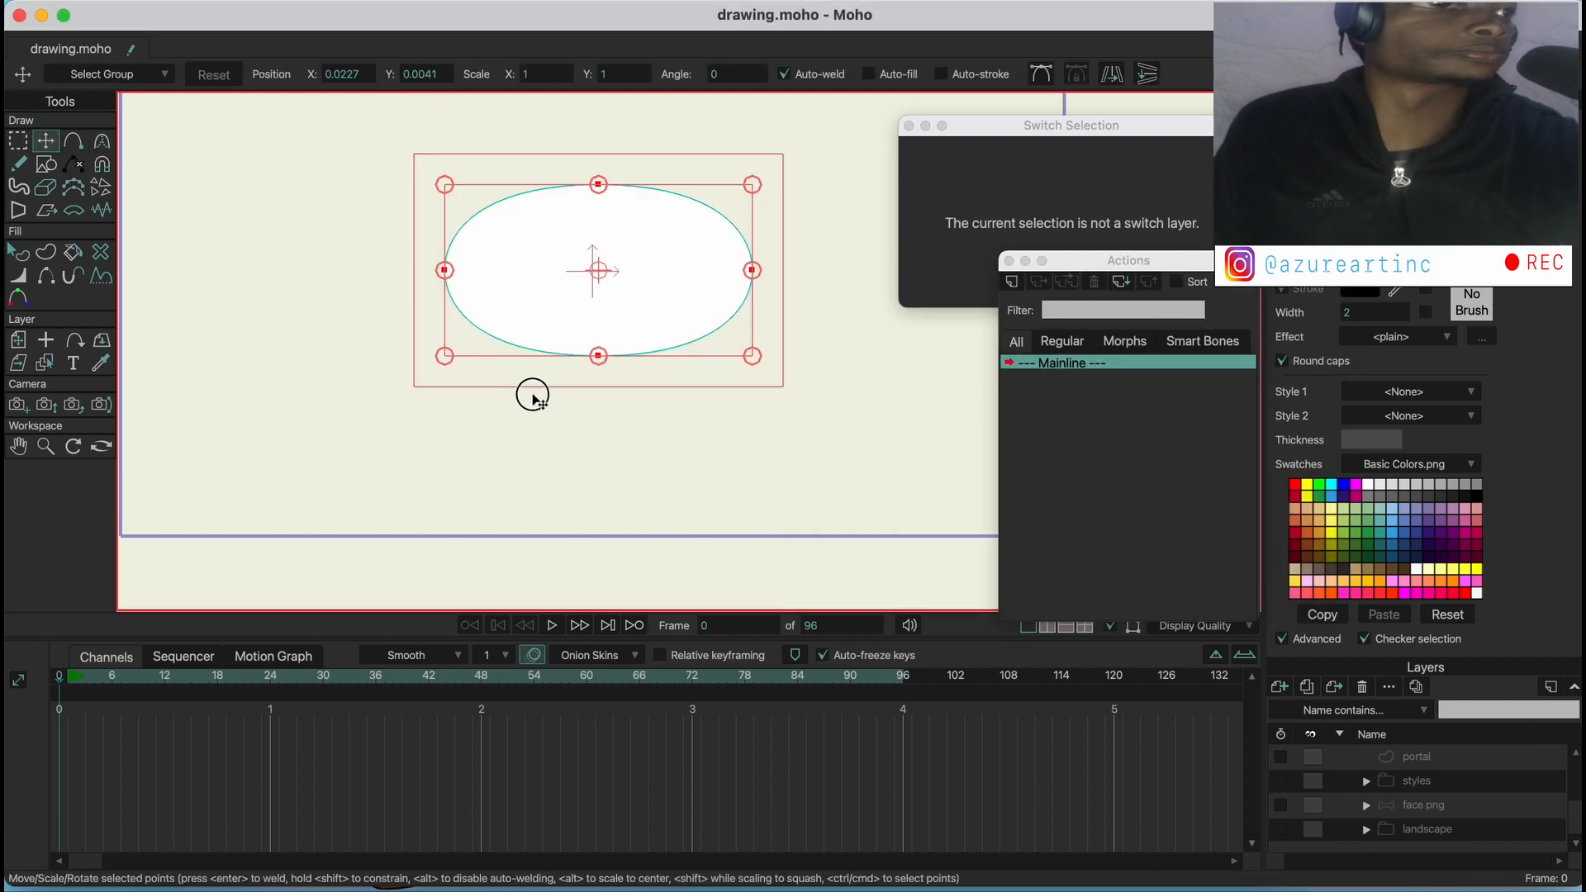
left_click_drag(532, 398, 533, 395)
scroll(1461, 784, "up", 2)
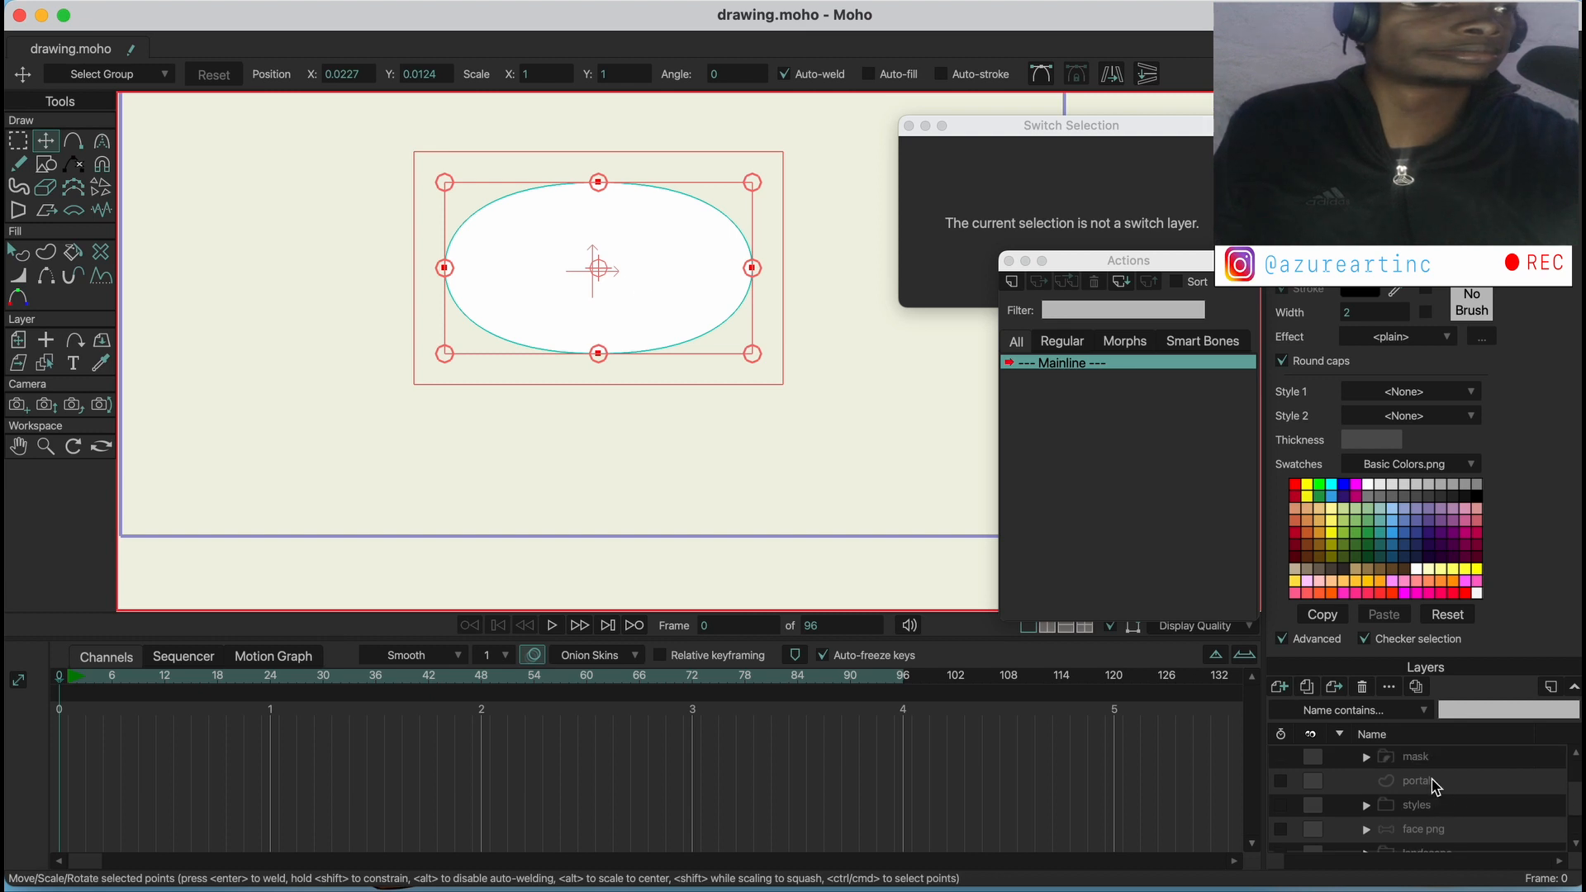
double_click(1424, 769)
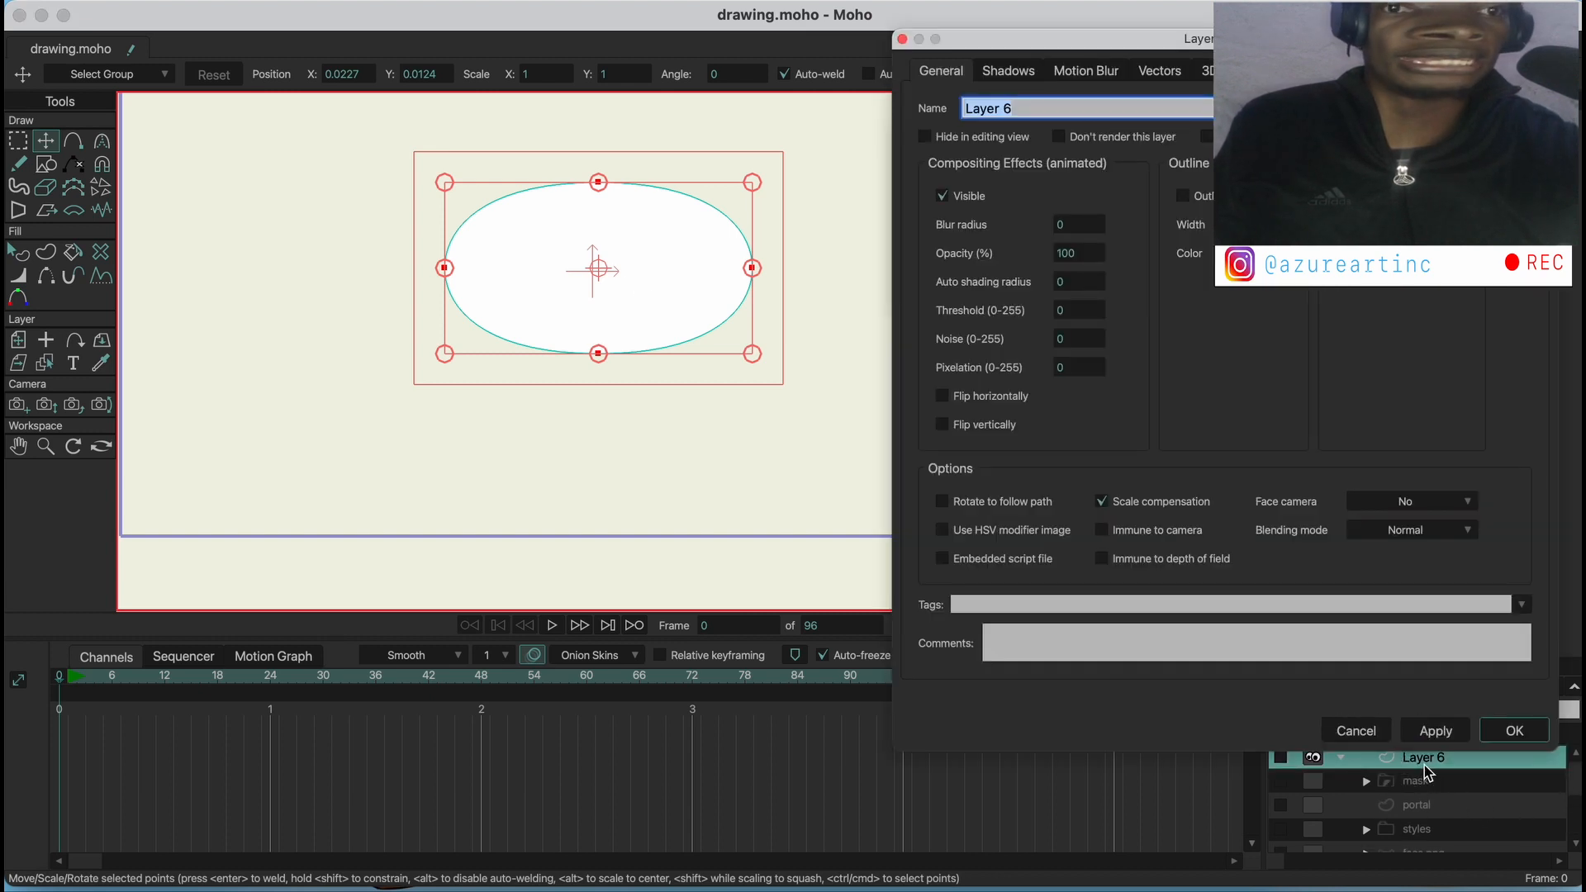
type("lips")
key("Return")
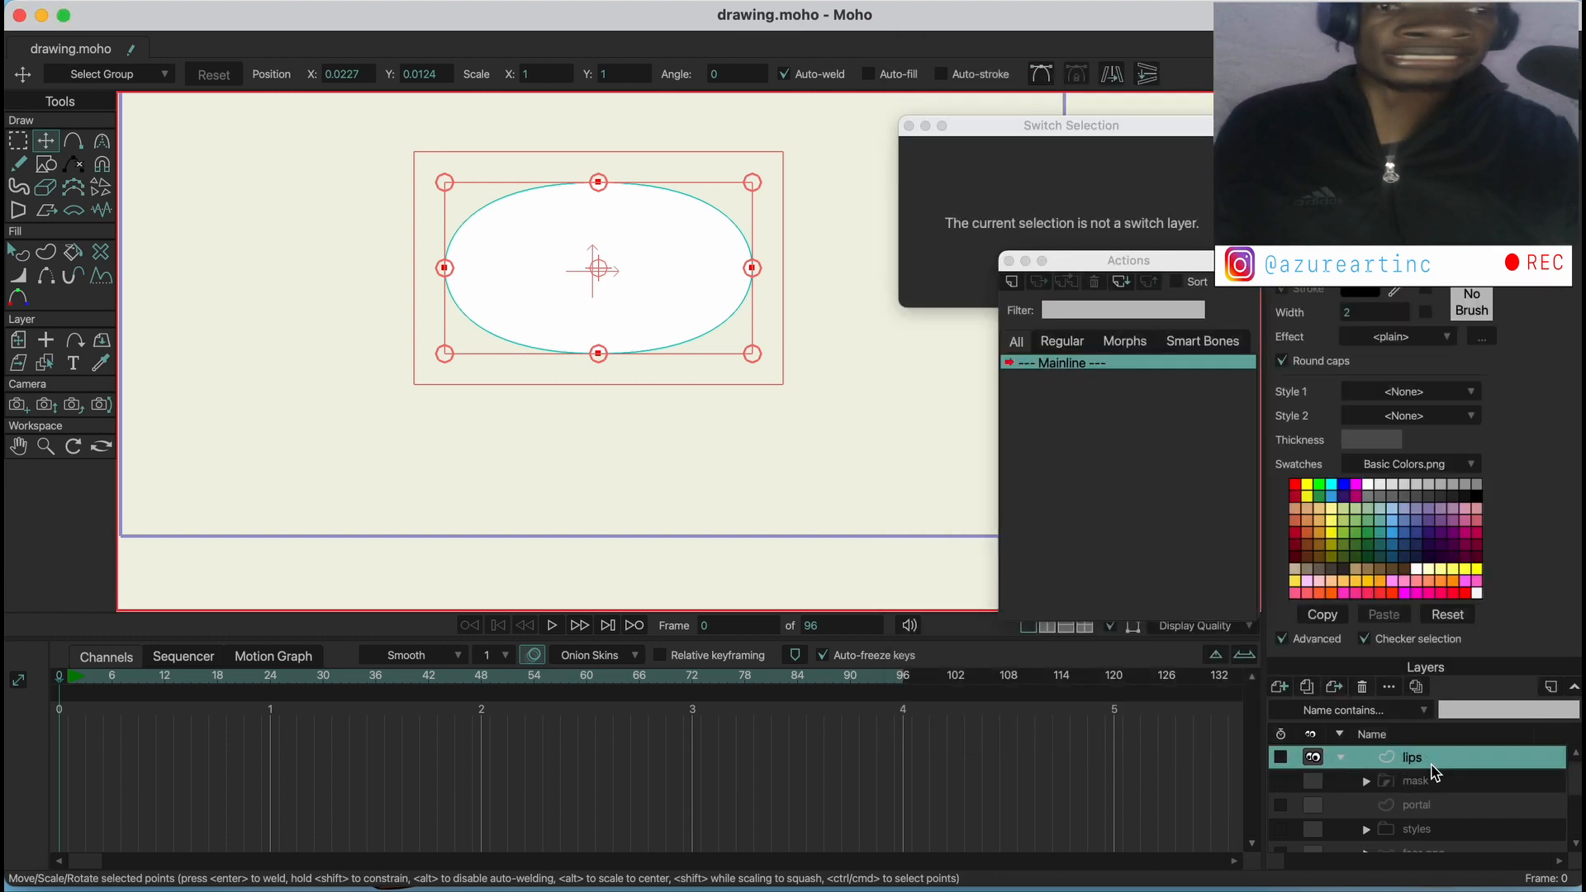
Add a vector layer named back and draw a large ellipse on it that fully covers the lips shape
left_click(1279, 687)
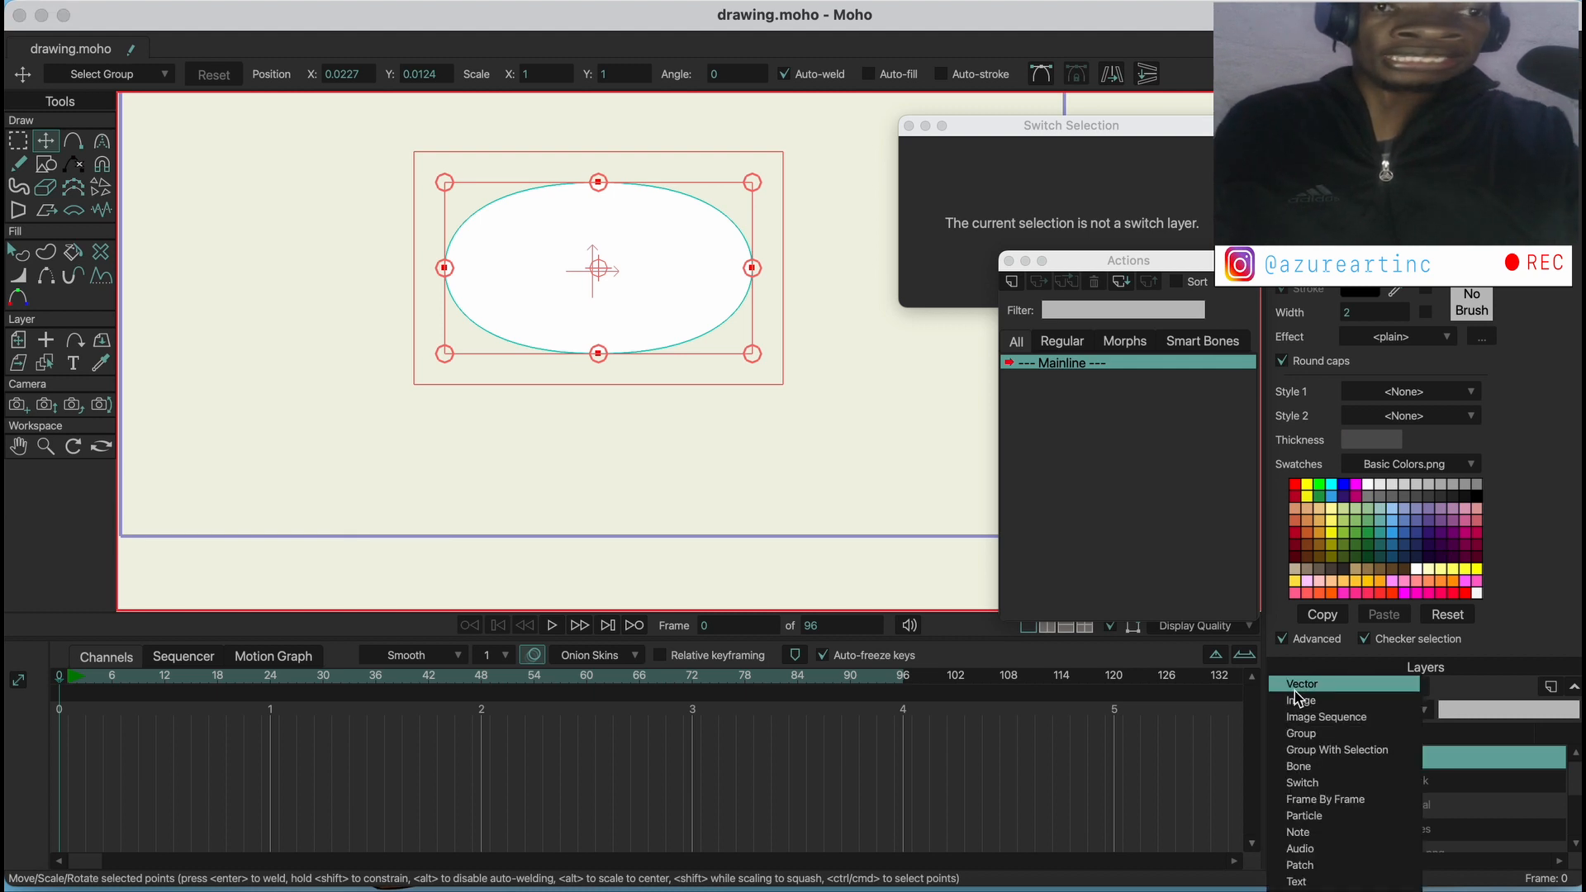
left_click(1295, 700)
left_click(1467, 760)
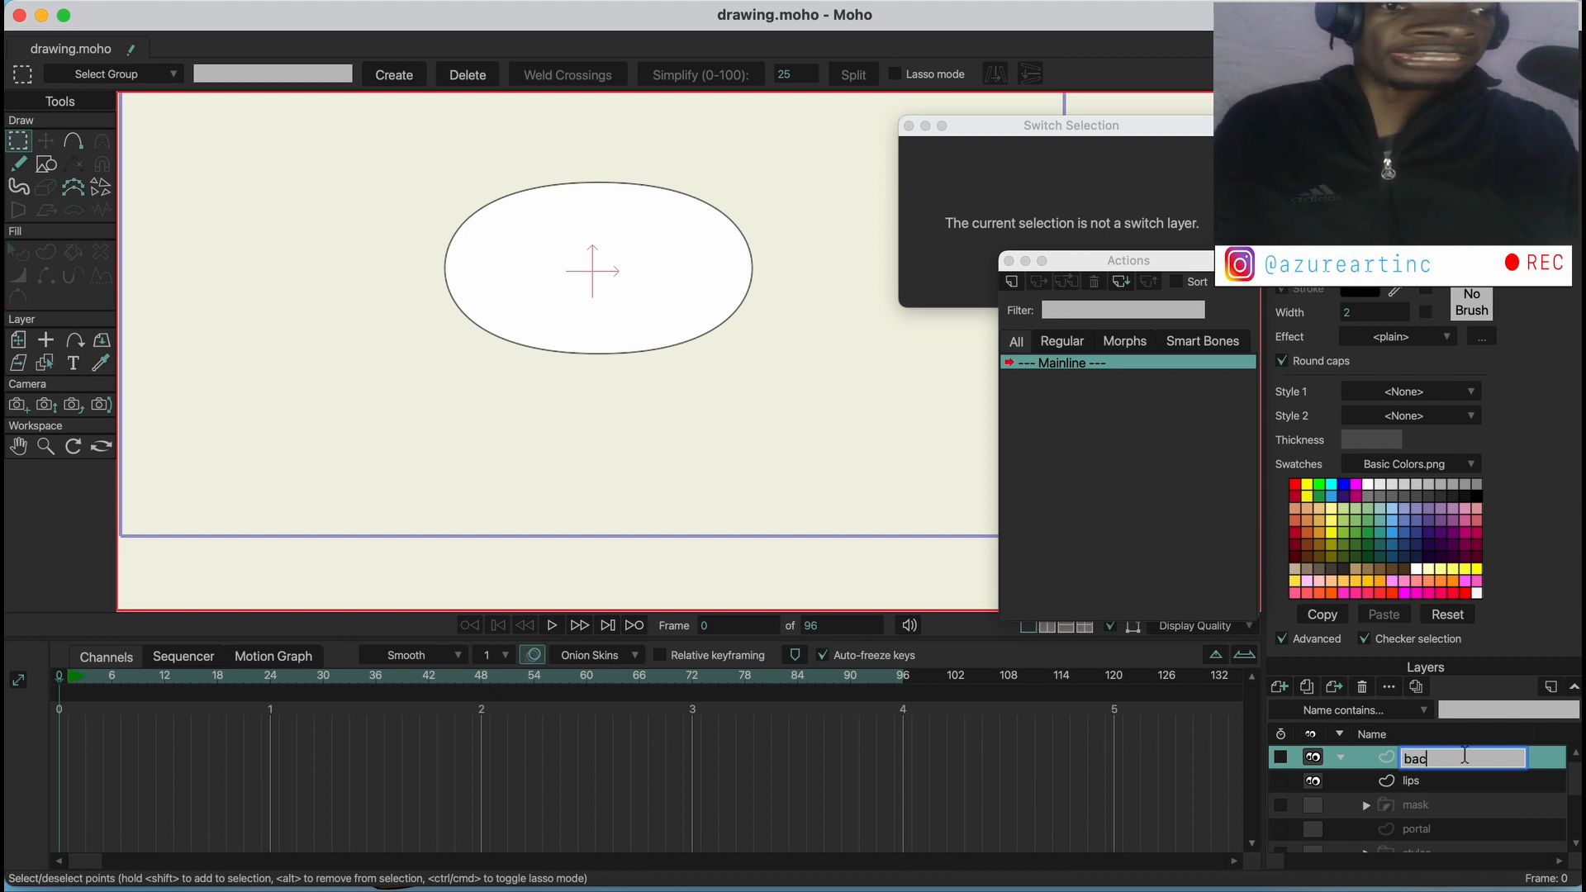
key("Return")
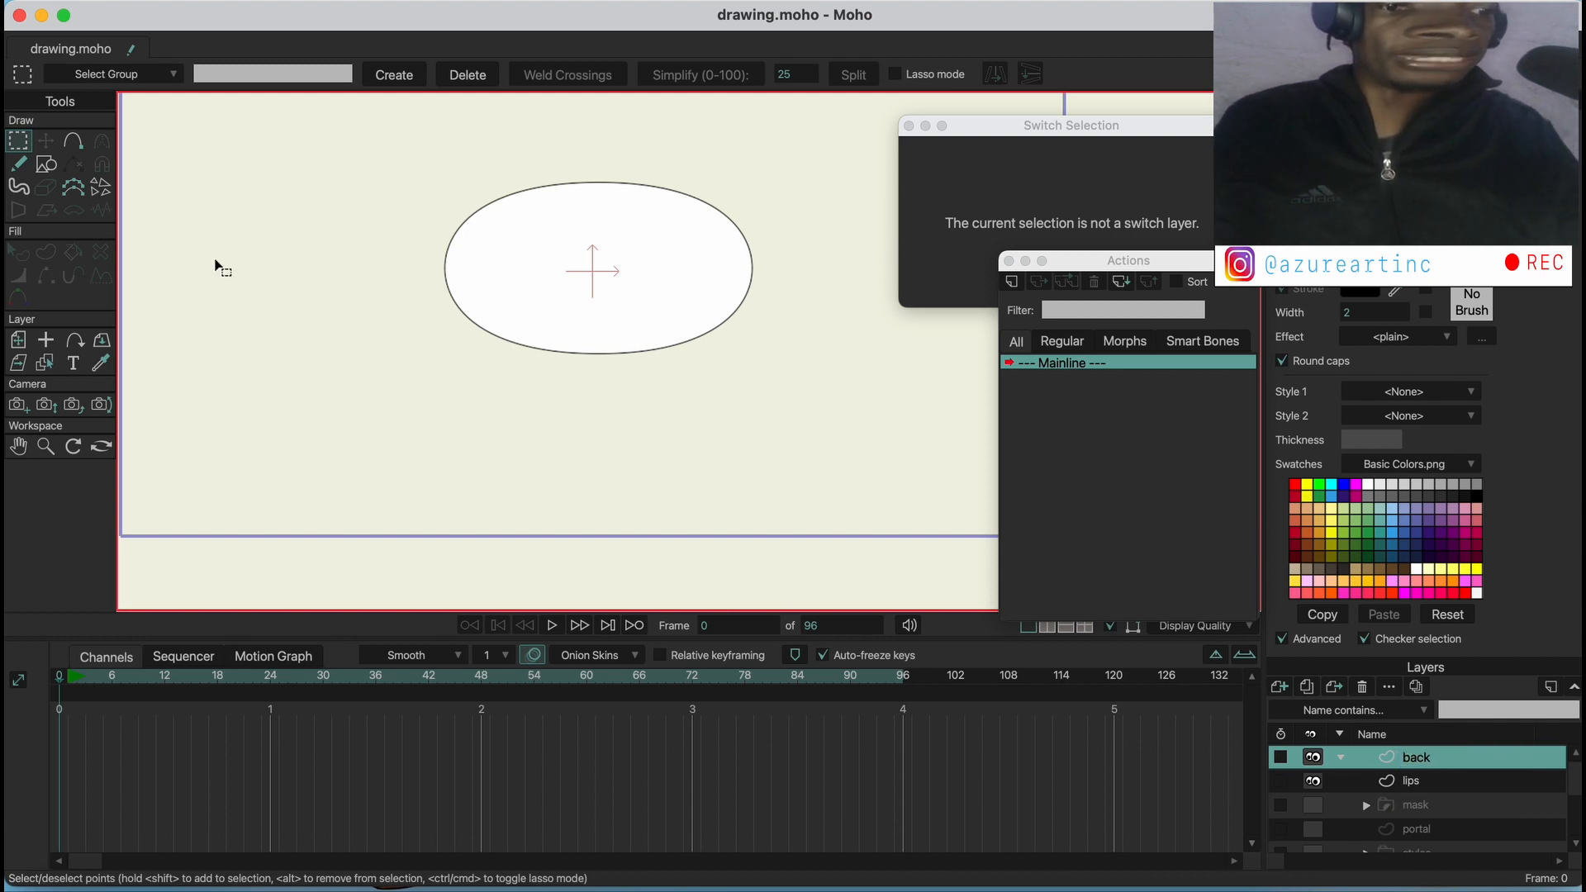
left_click(45, 163)
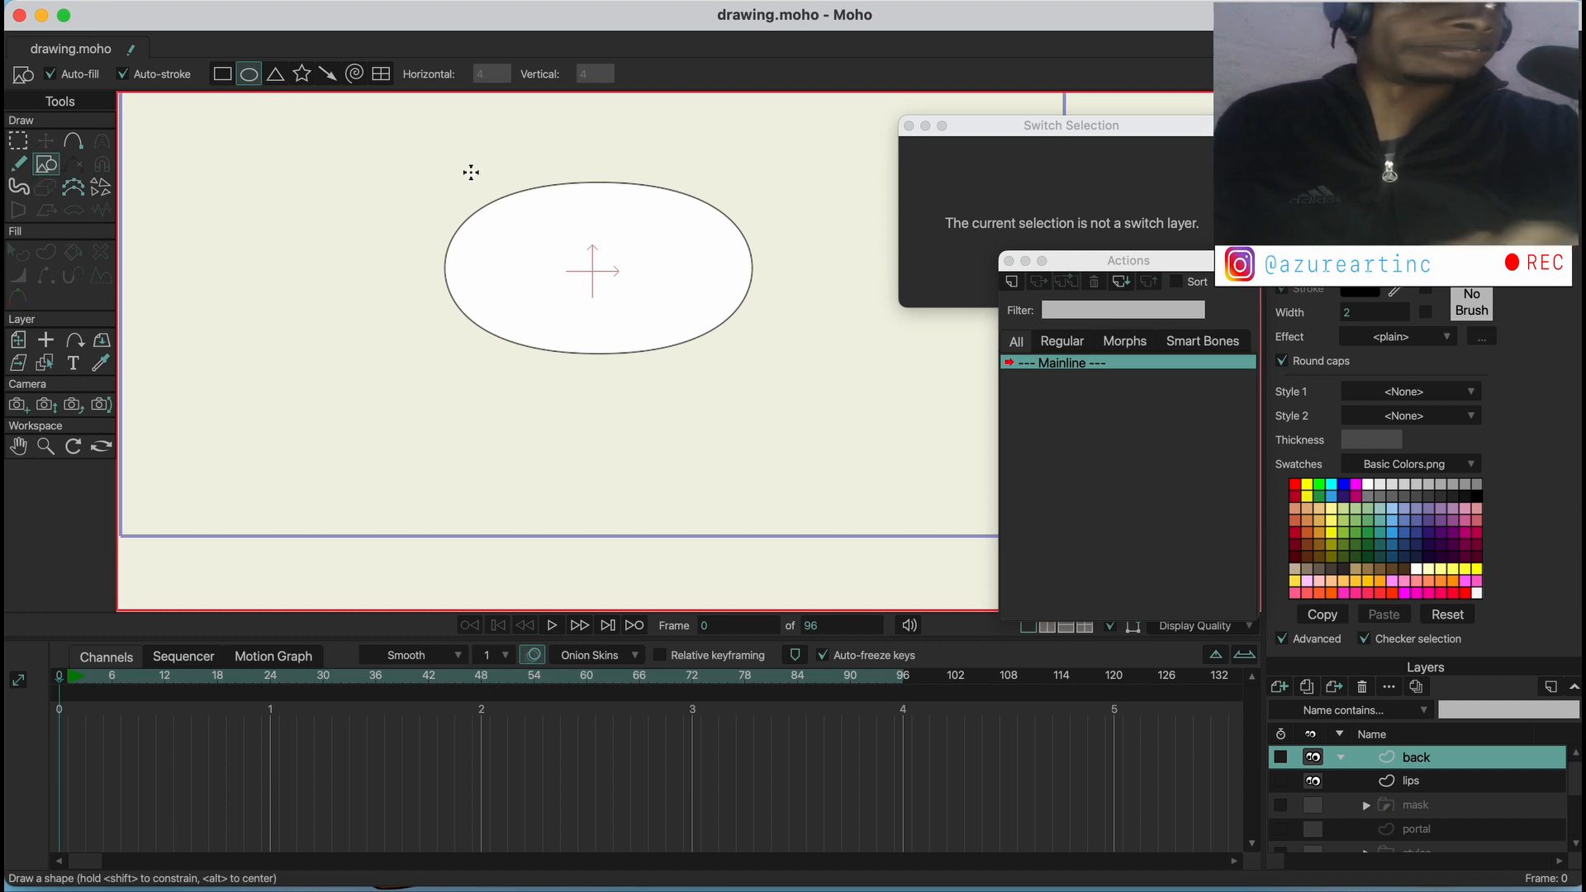
left_click_drag(418, 133, 785, 433)
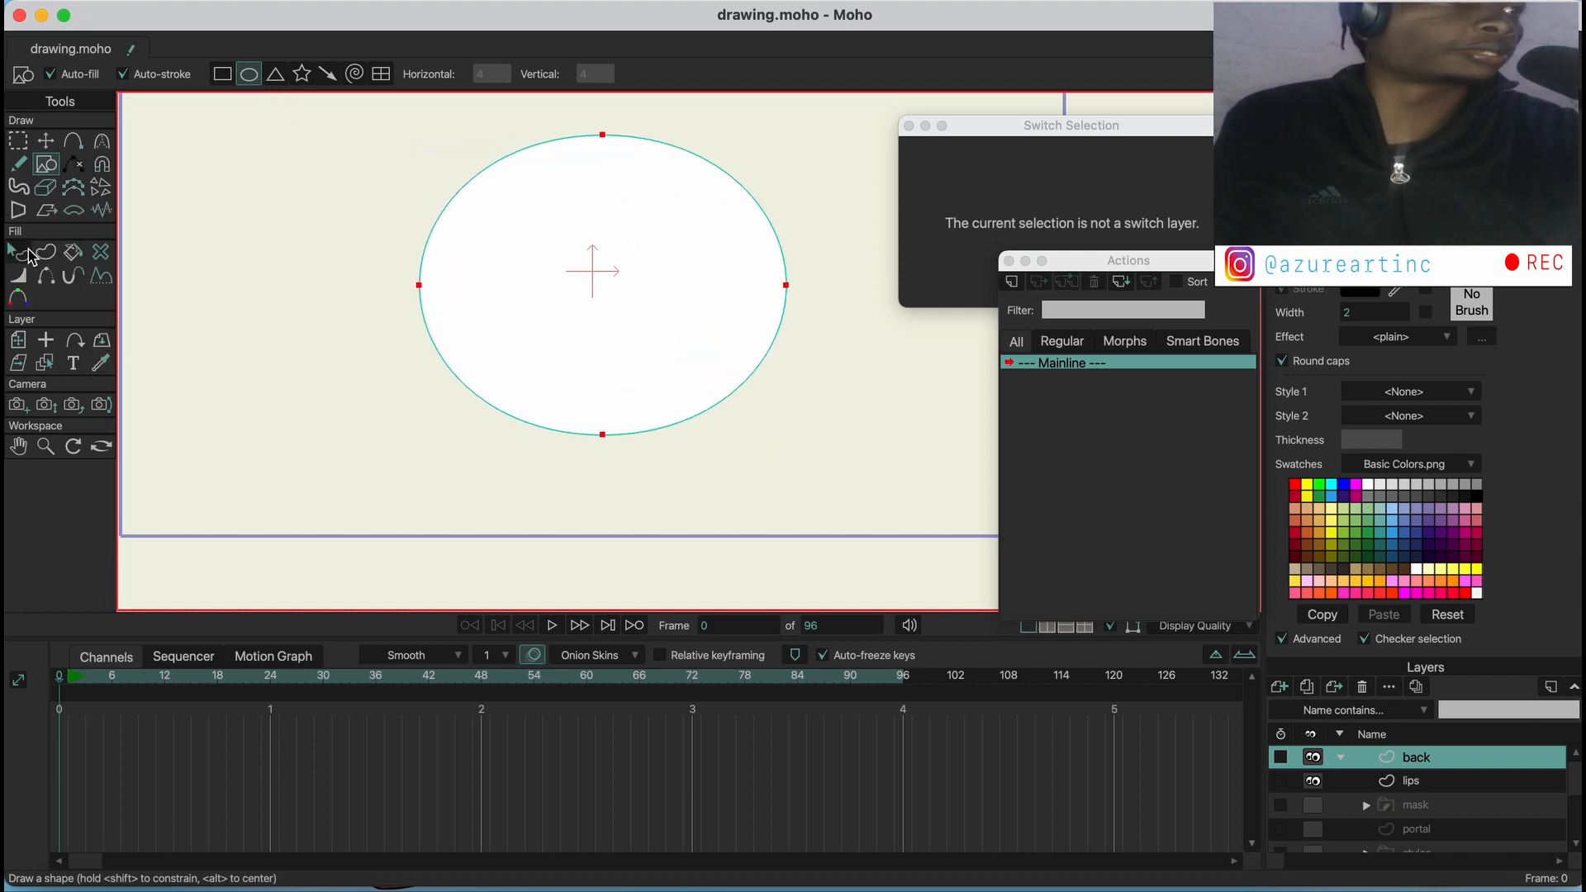
Fill the large ellipse on the back layer with a very dark maroon
left_click(27, 254)
left_click(605, 277)
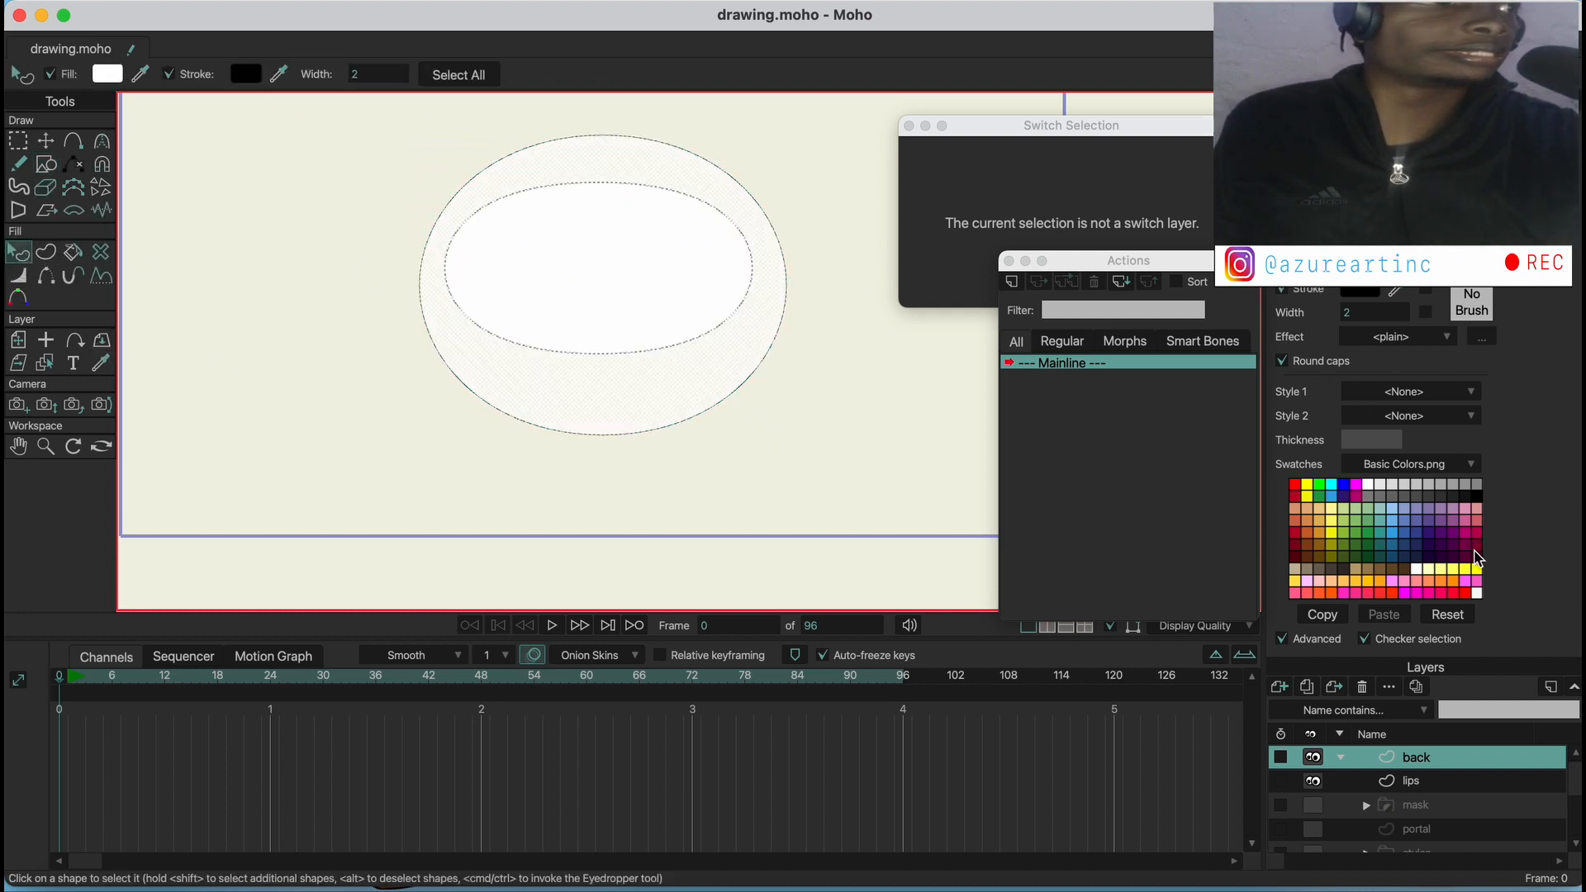
left_click(1476, 557)
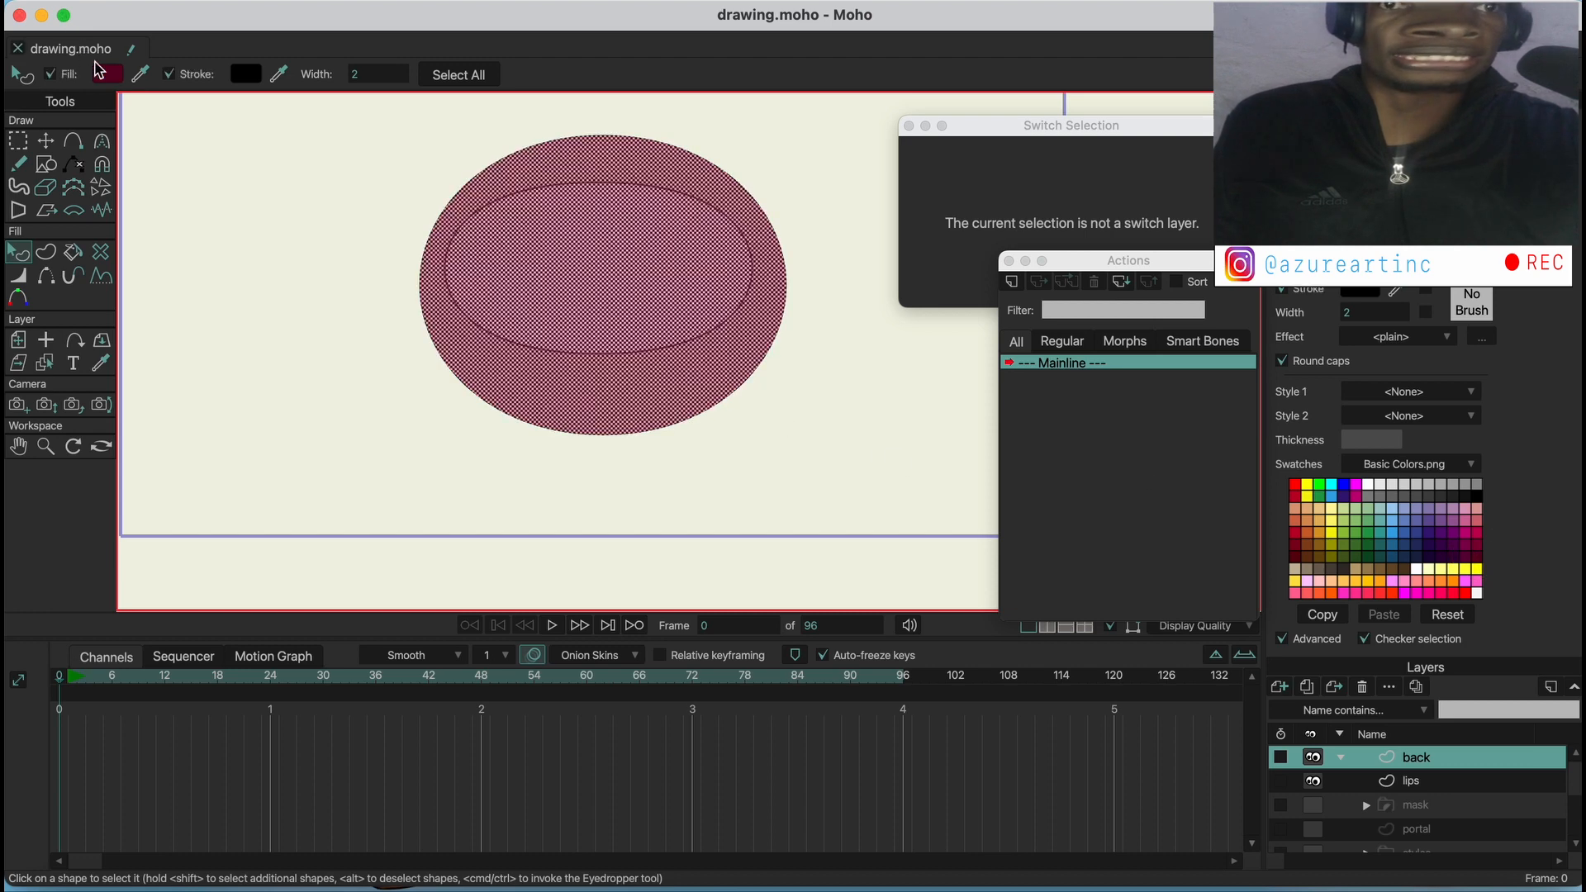
left_click(104, 74)
left_click_drag(1098, 437, 1084, 475)
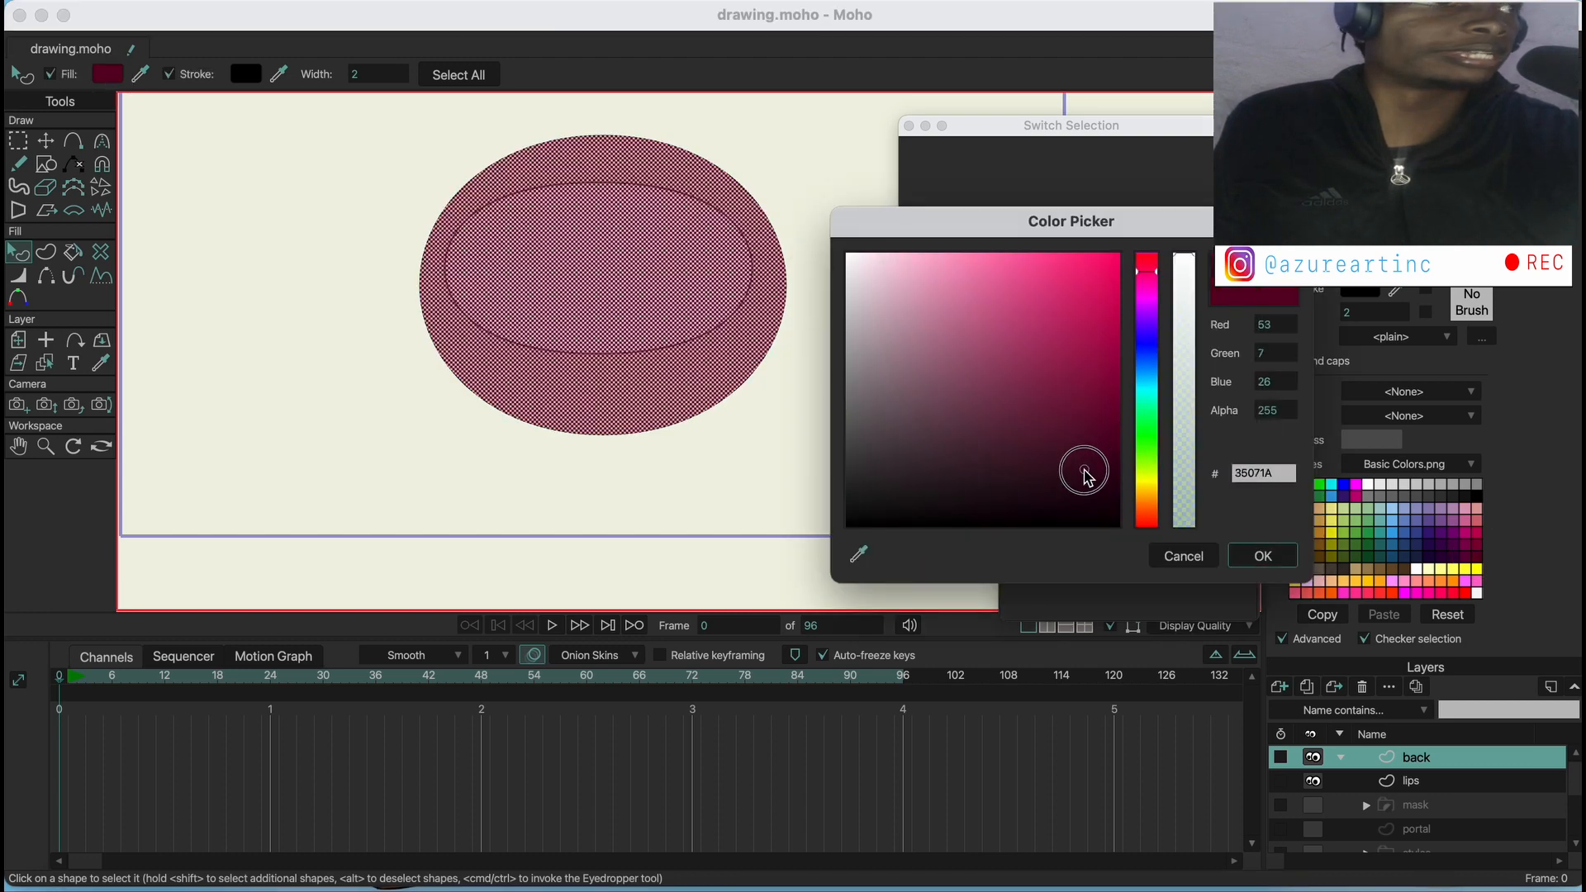
left_click(1262, 556)
Try the back layer beneath the lips layer, and move it back above lips
left_click_drag(1415, 757, 1421, 791)
left_click(1423, 766)
left_click(1422, 781)
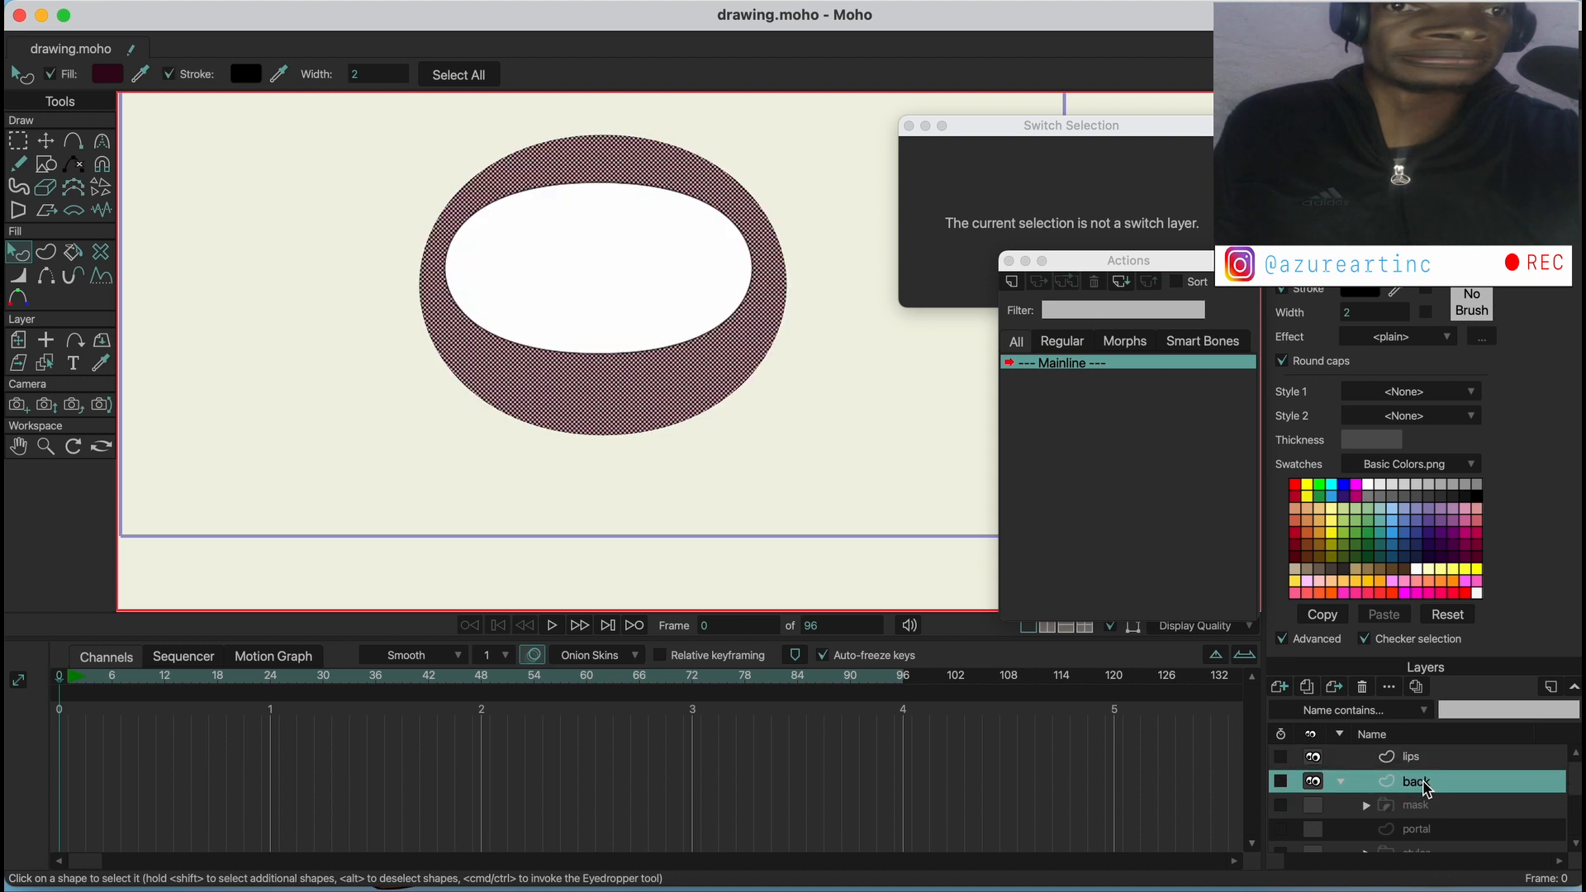
left_click(864, 424)
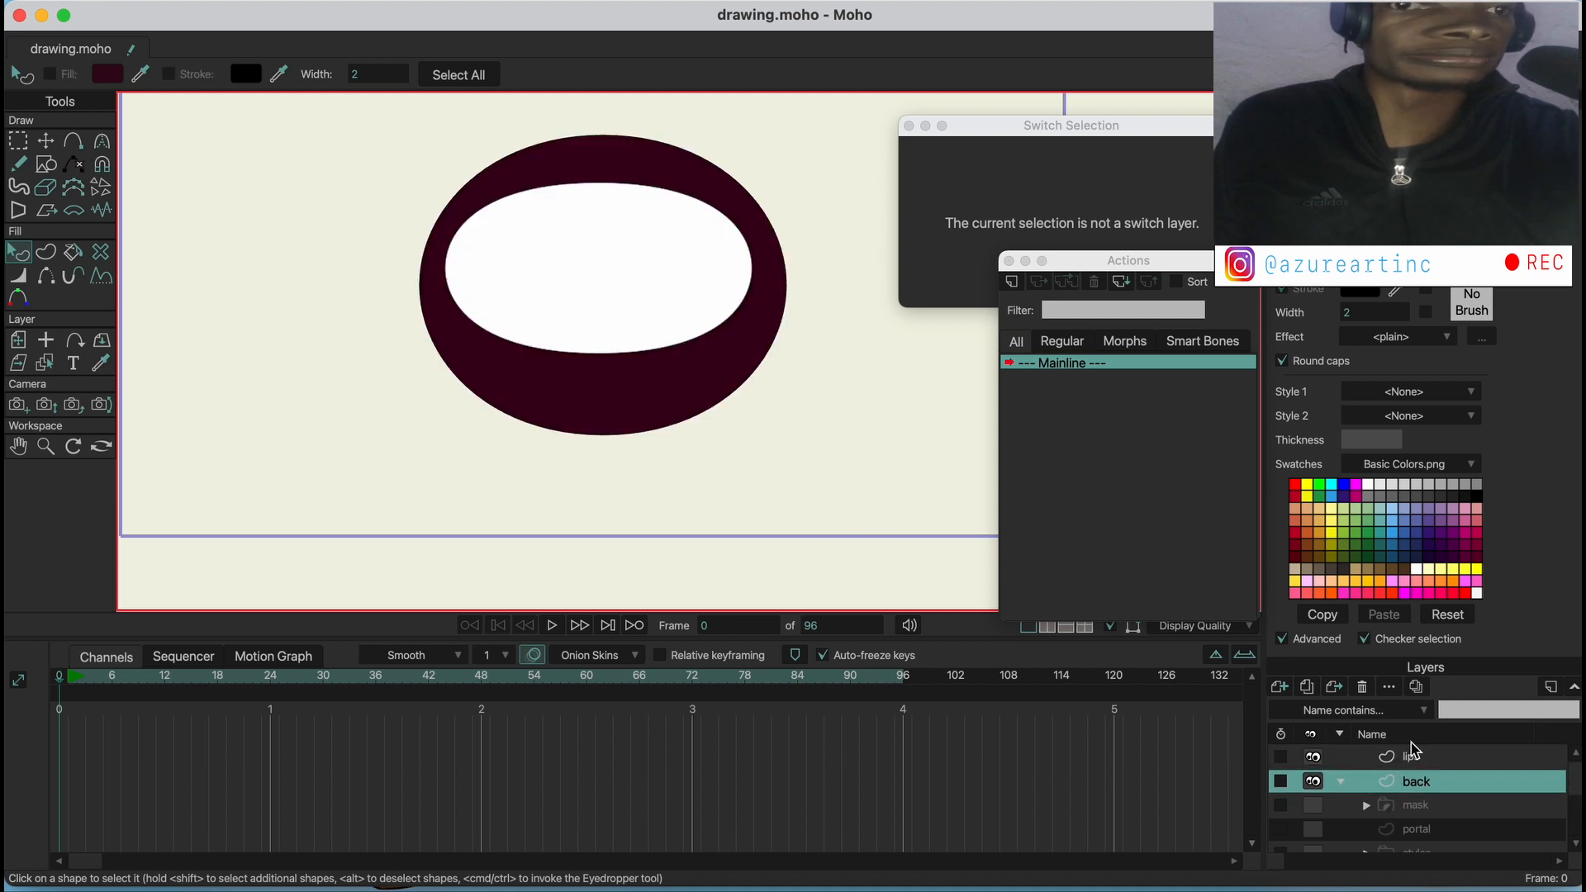
left_click_drag(1427, 788, 1423, 747)
left_click(1427, 785)
left_click(1412, 756)
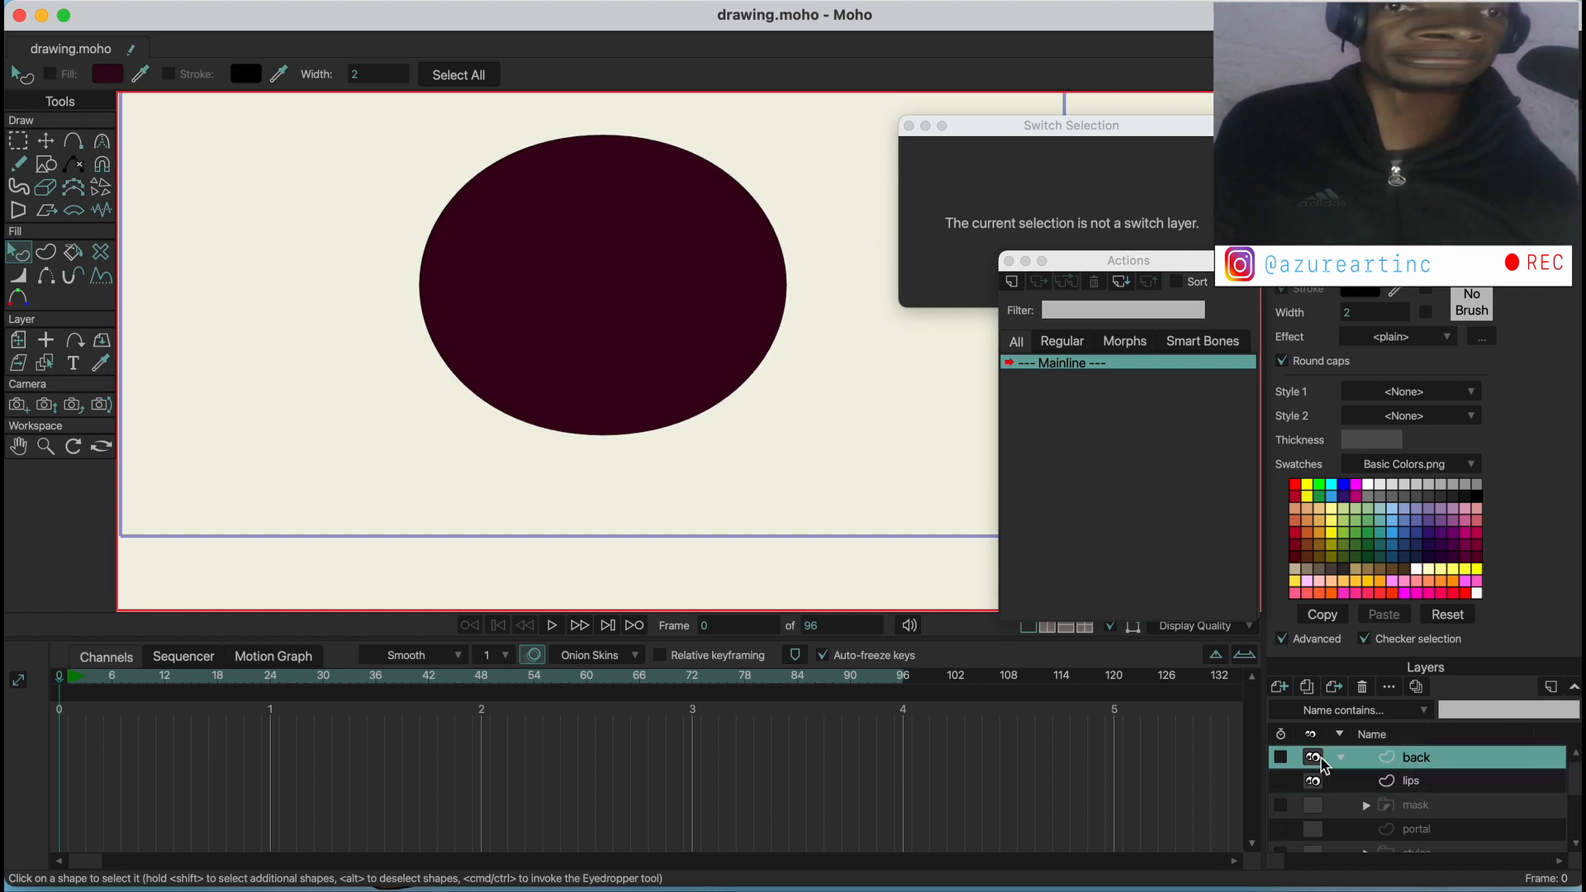
Hide the back layer and add a new vector layer named tongue above it
left_click(1313, 756)
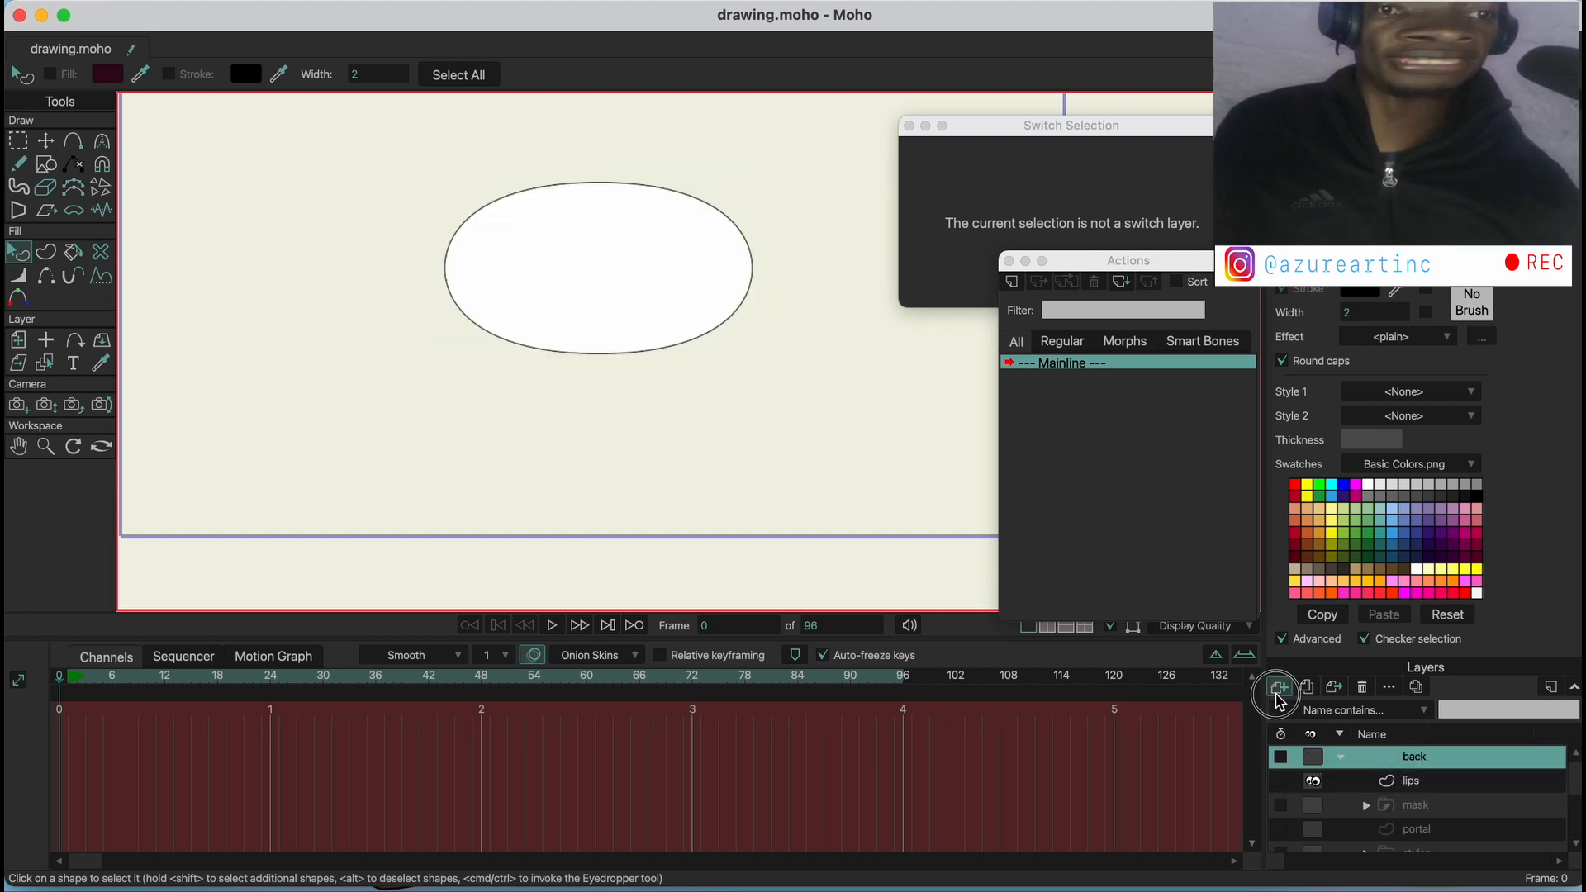
left_click(1279, 687)
double_click(1442, 760)
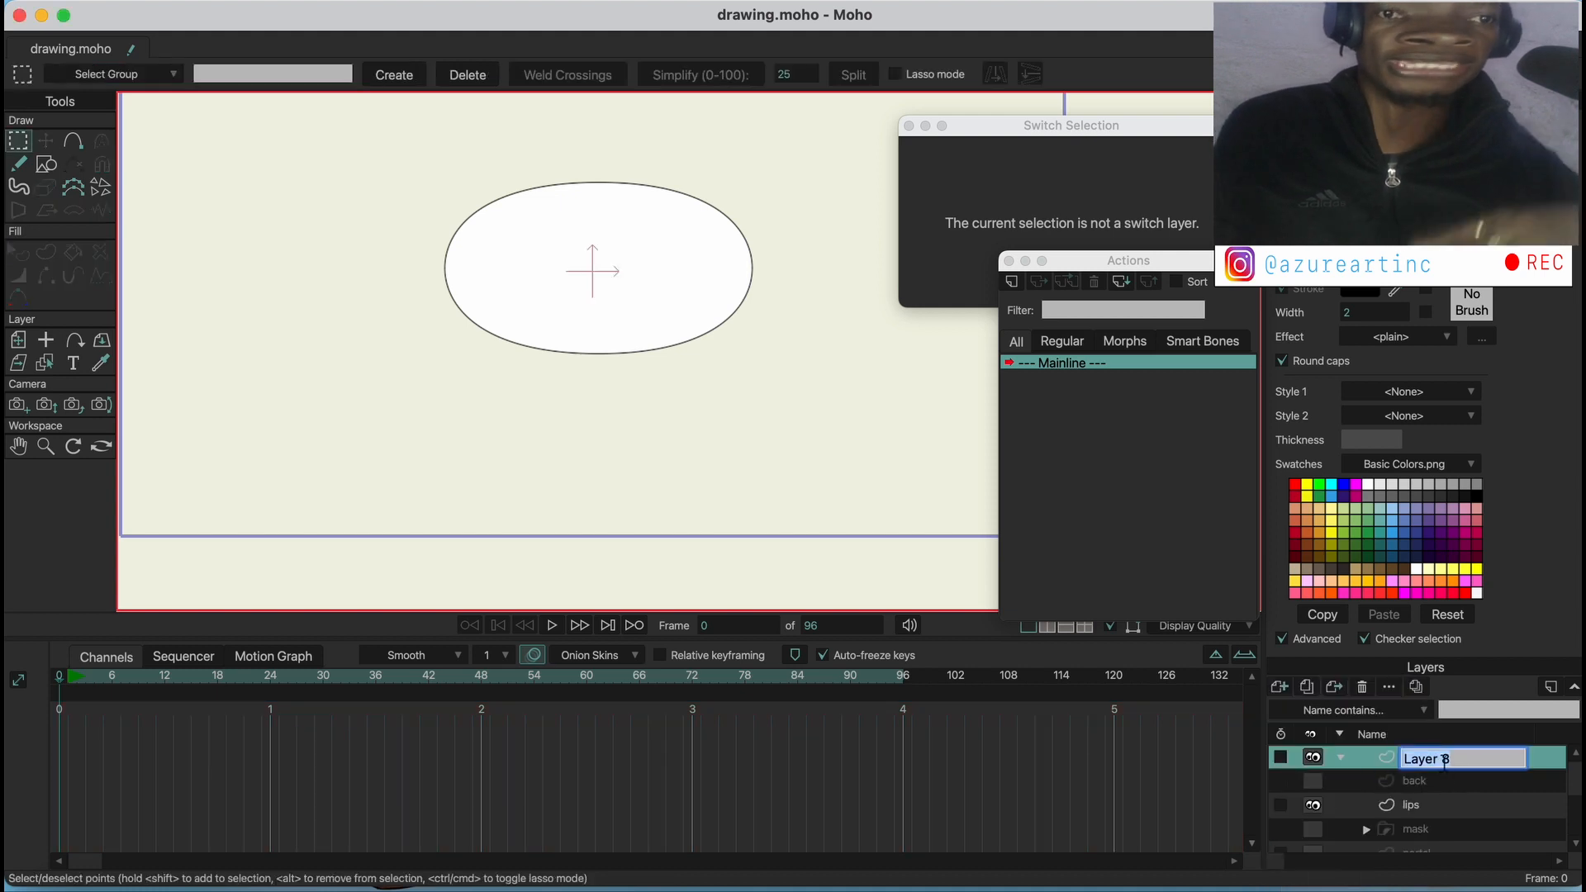
type("tongue")
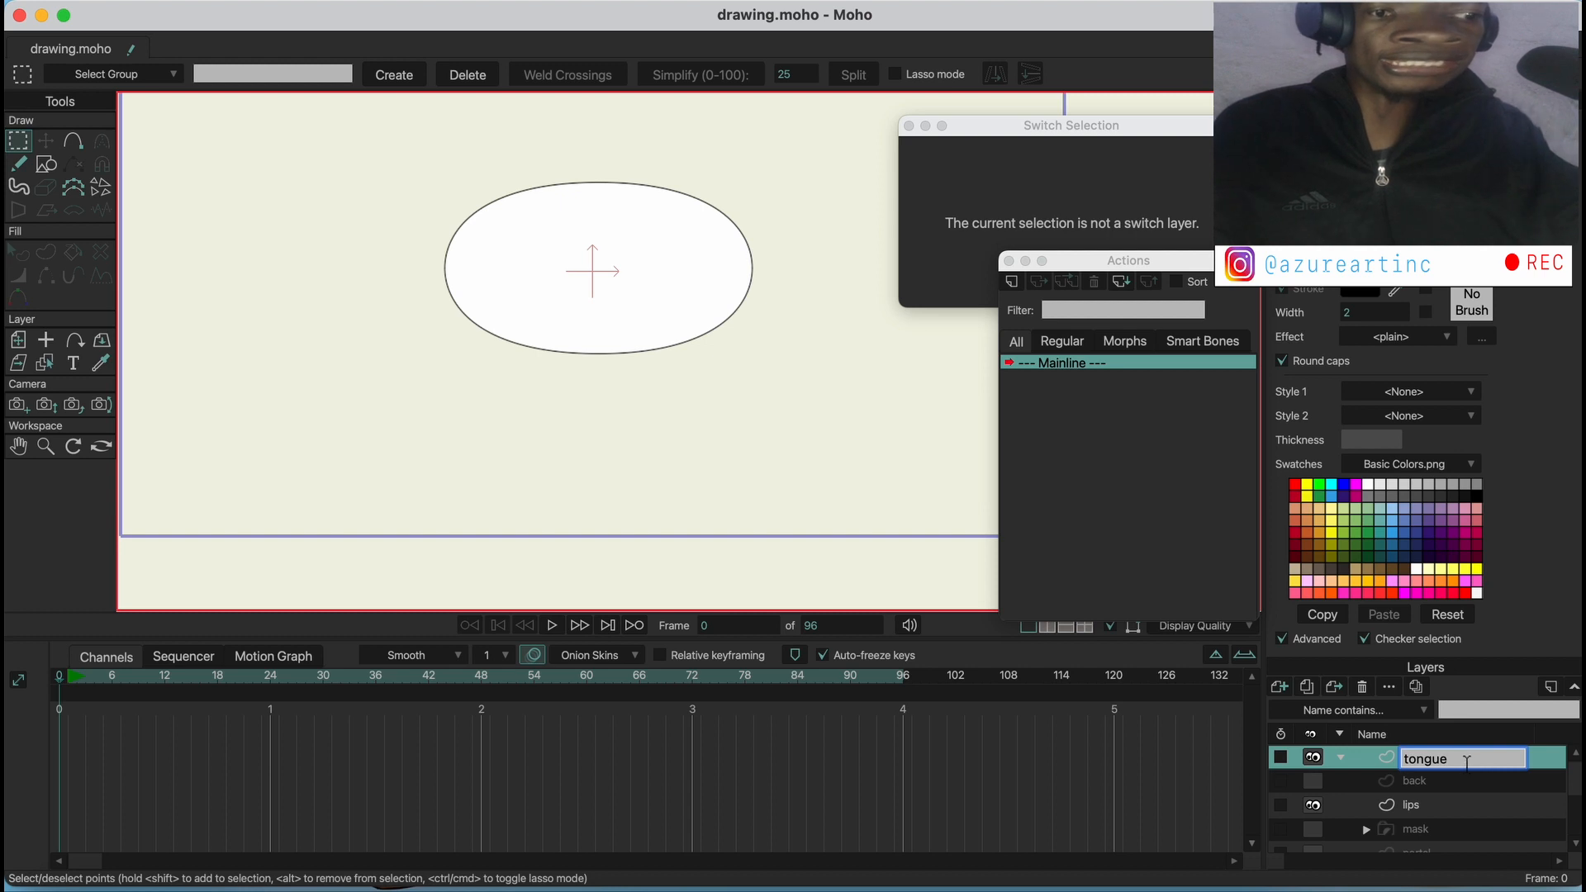
key("Return")
Draw an ellipse over the lower part of the lips on the tongue layer and fill it with salmon pink
left_click(46, 164)
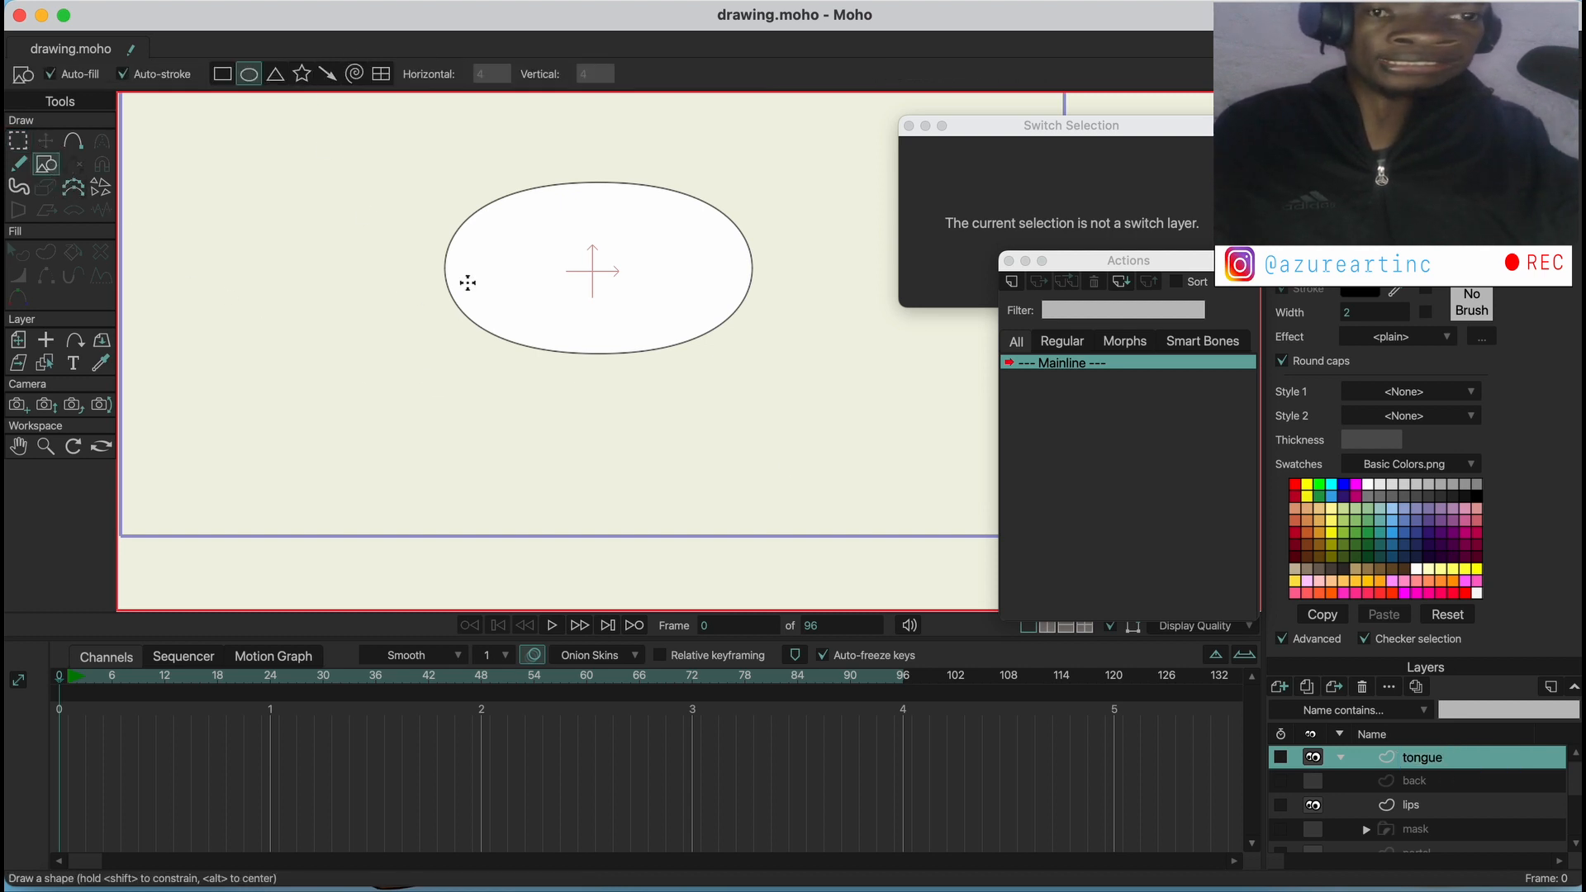
left_click_drag(477, 231, 726, 376)
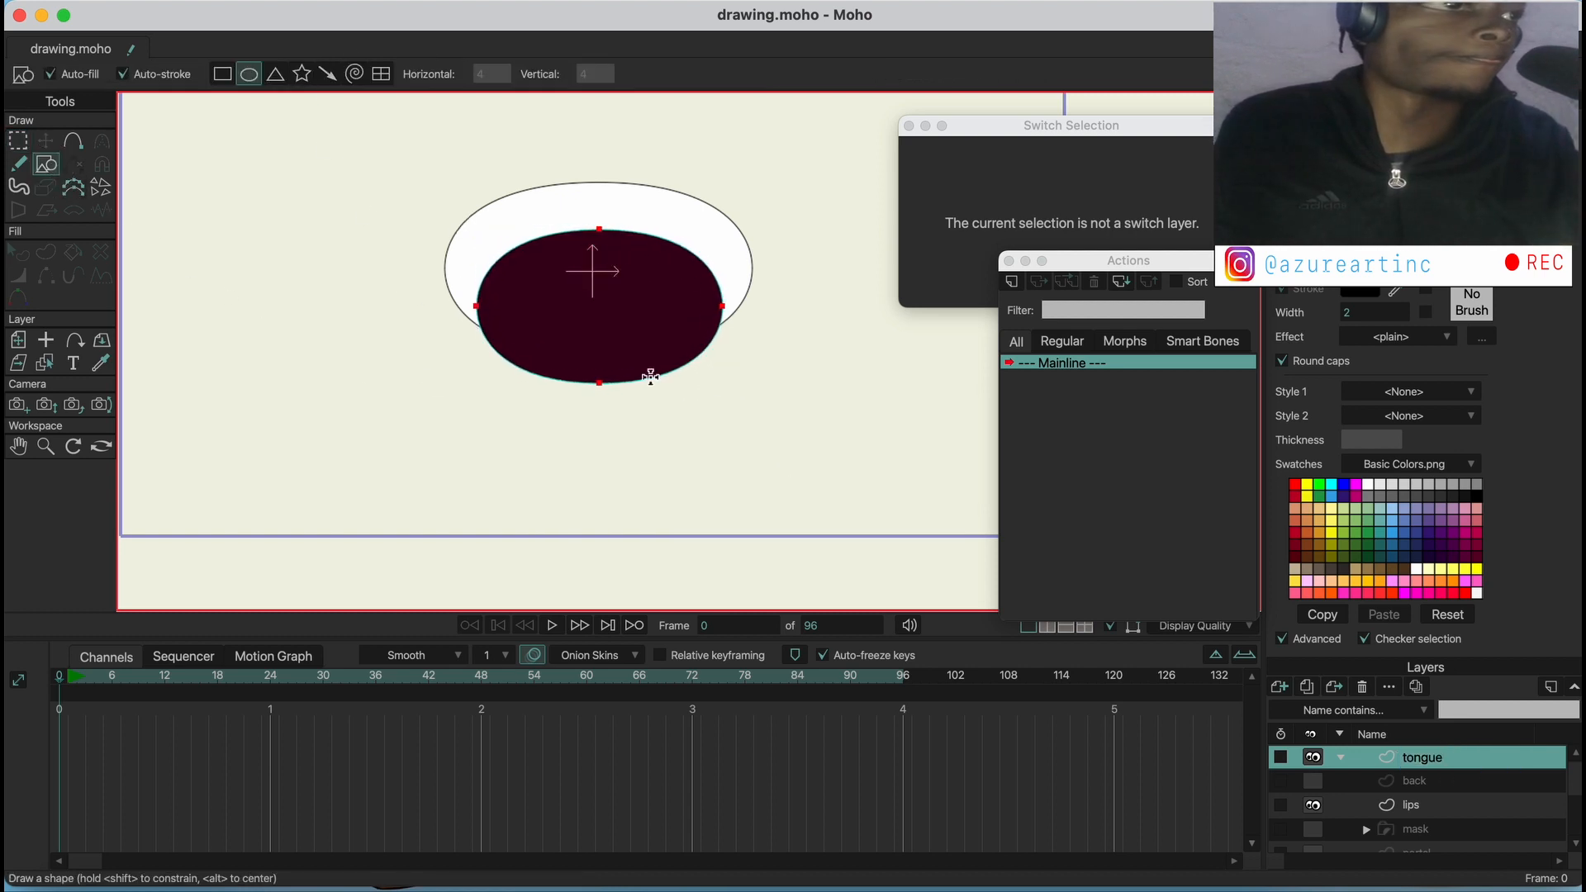
left_click(18, 252)
left_click(621, 338)
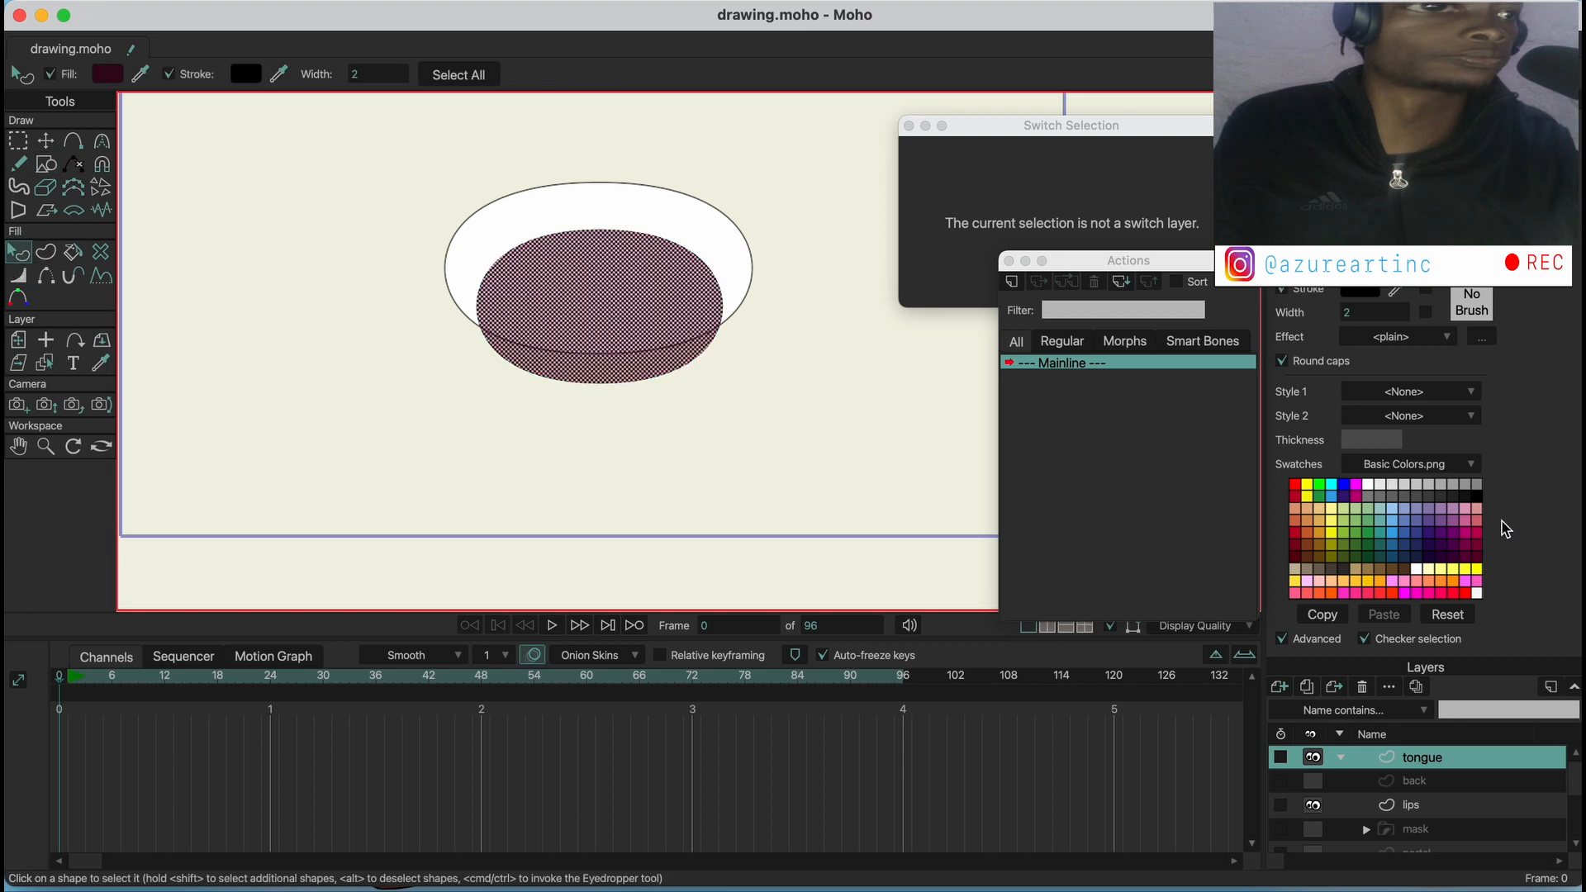
left_click(1475, 512)
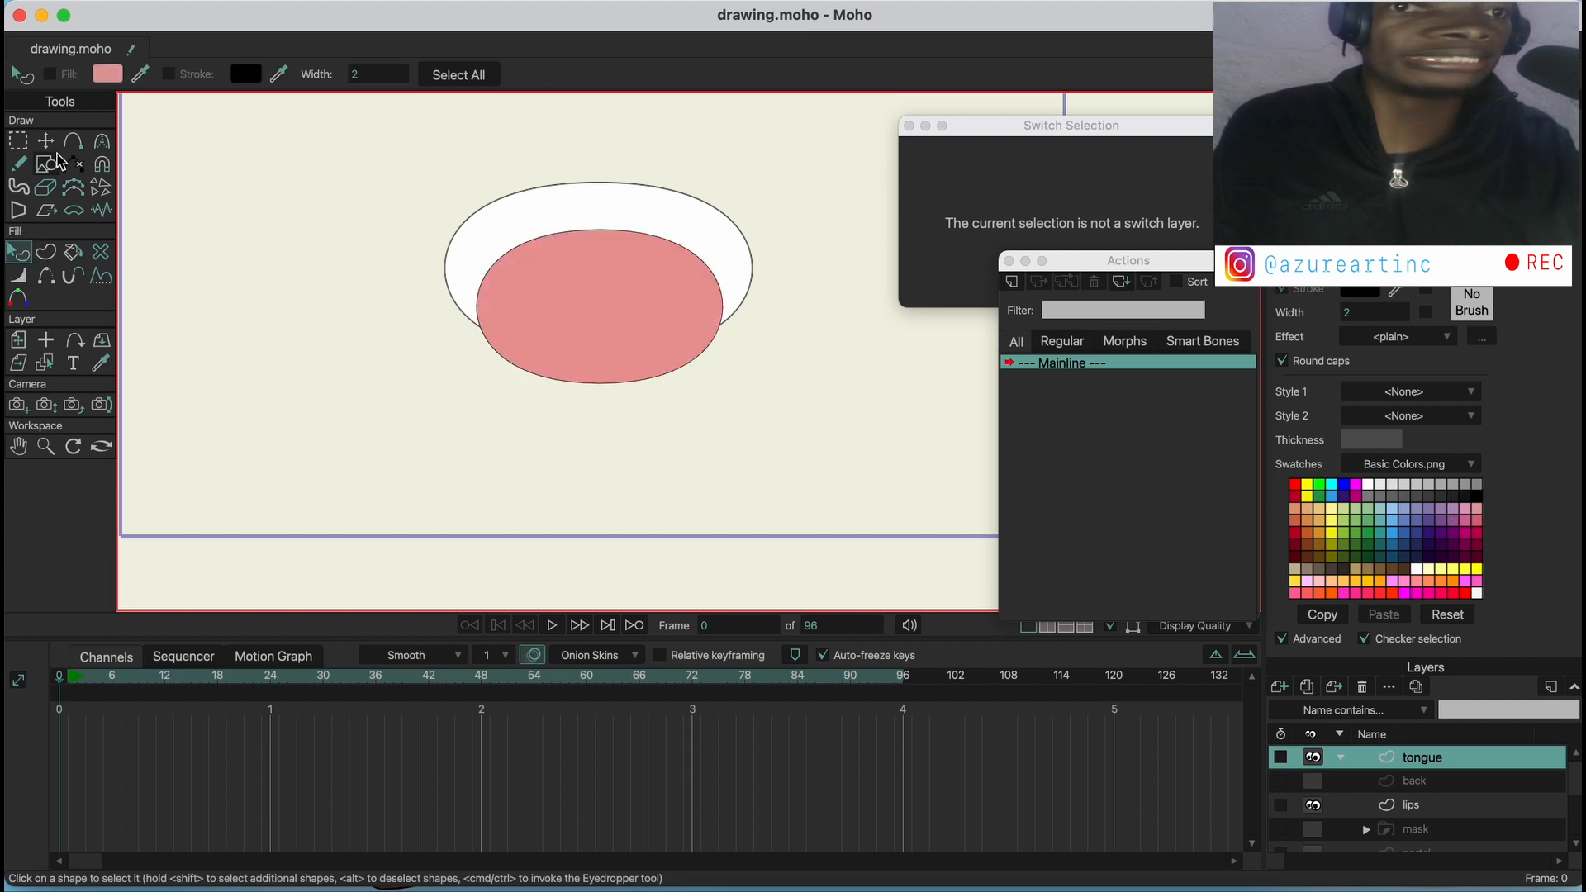
Scale the tongue ellipse down and center it over the lower edge of the lips
left_click(54, 147)
left_click_drag(481, 229, 526, 265)
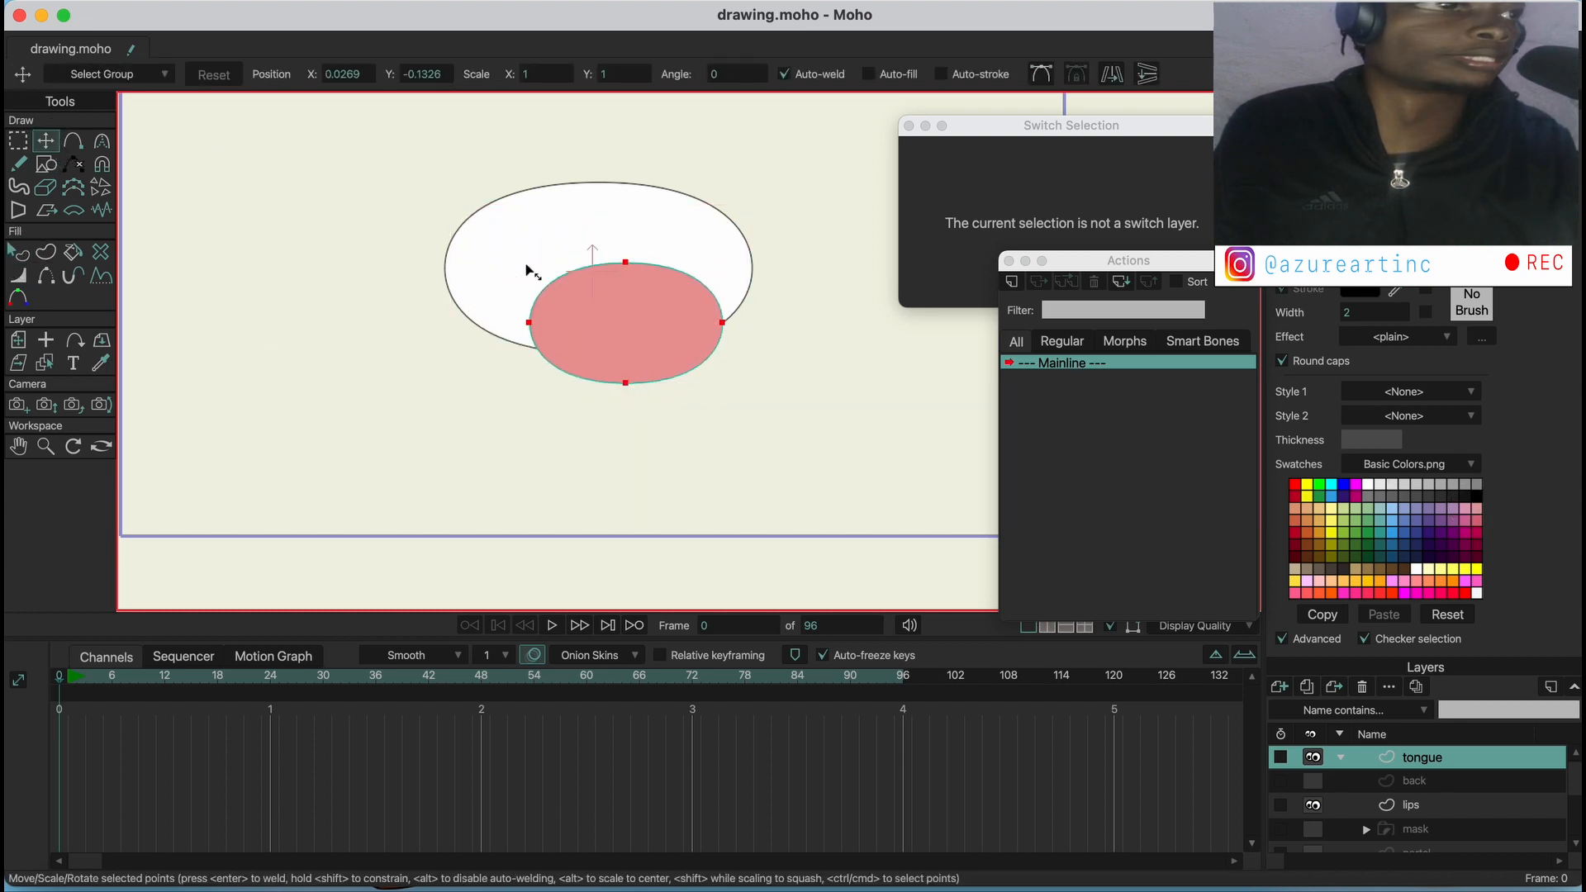
mouse_move(677, 331)
left_mouse_down()
mouse_move(602, 318)
mouse_move(648, 319)
left_mouse_up()
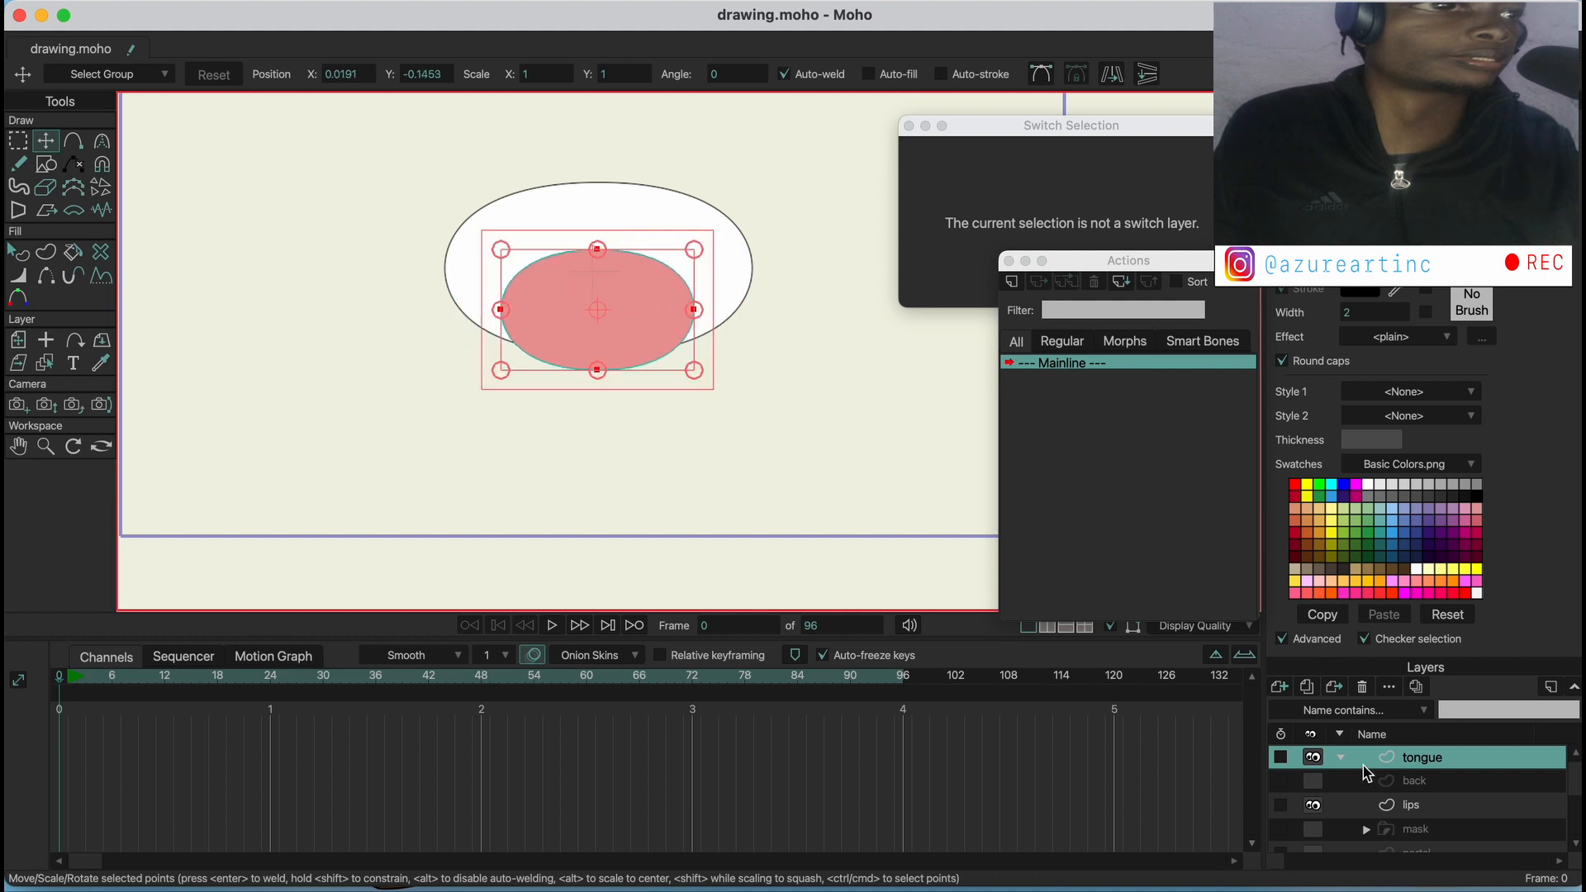
Add a new vector layer named teeth above the tongue layer
left_click(1291, 695)
left_click(1298, 699)
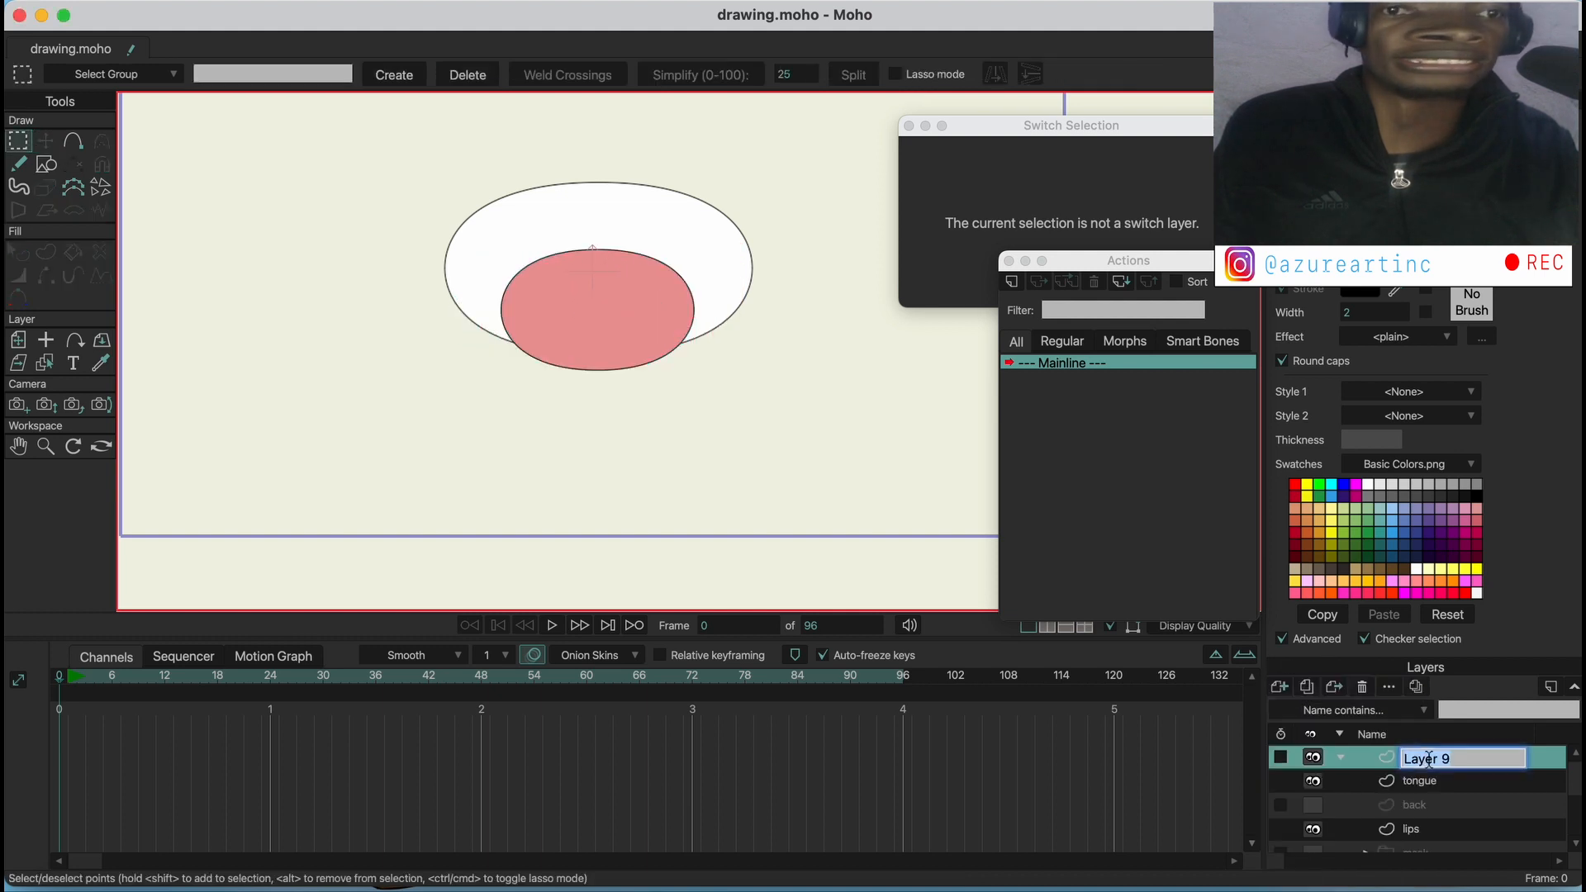
type("teeth")
key("Return")
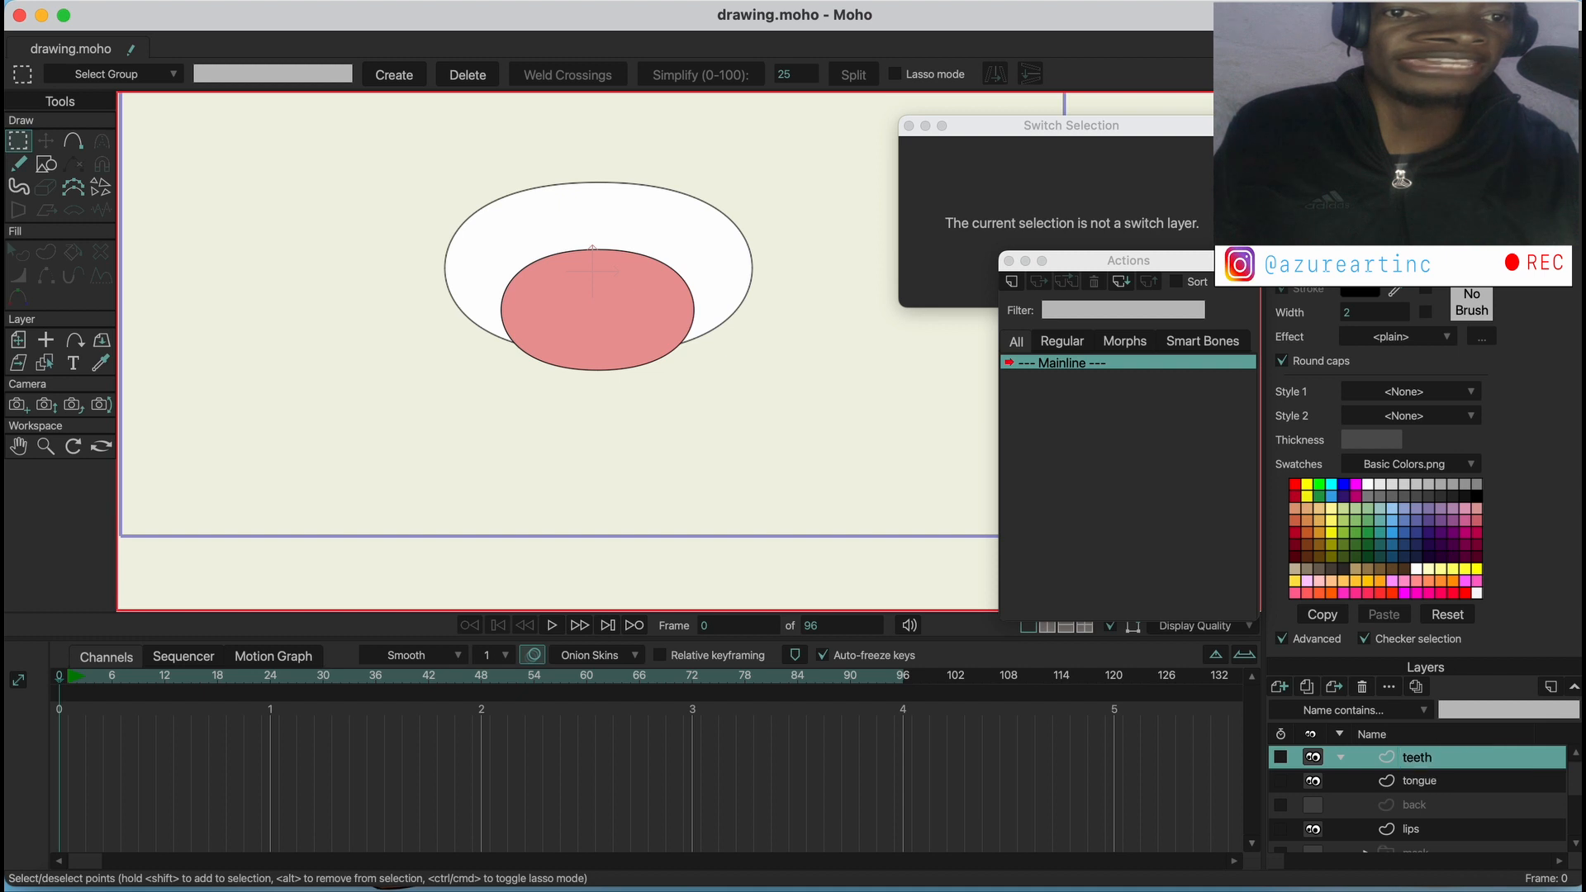
Draw a wide, flat ellipse across the upper lips on the teeth layer and fill it with white
left_click(53, 166)
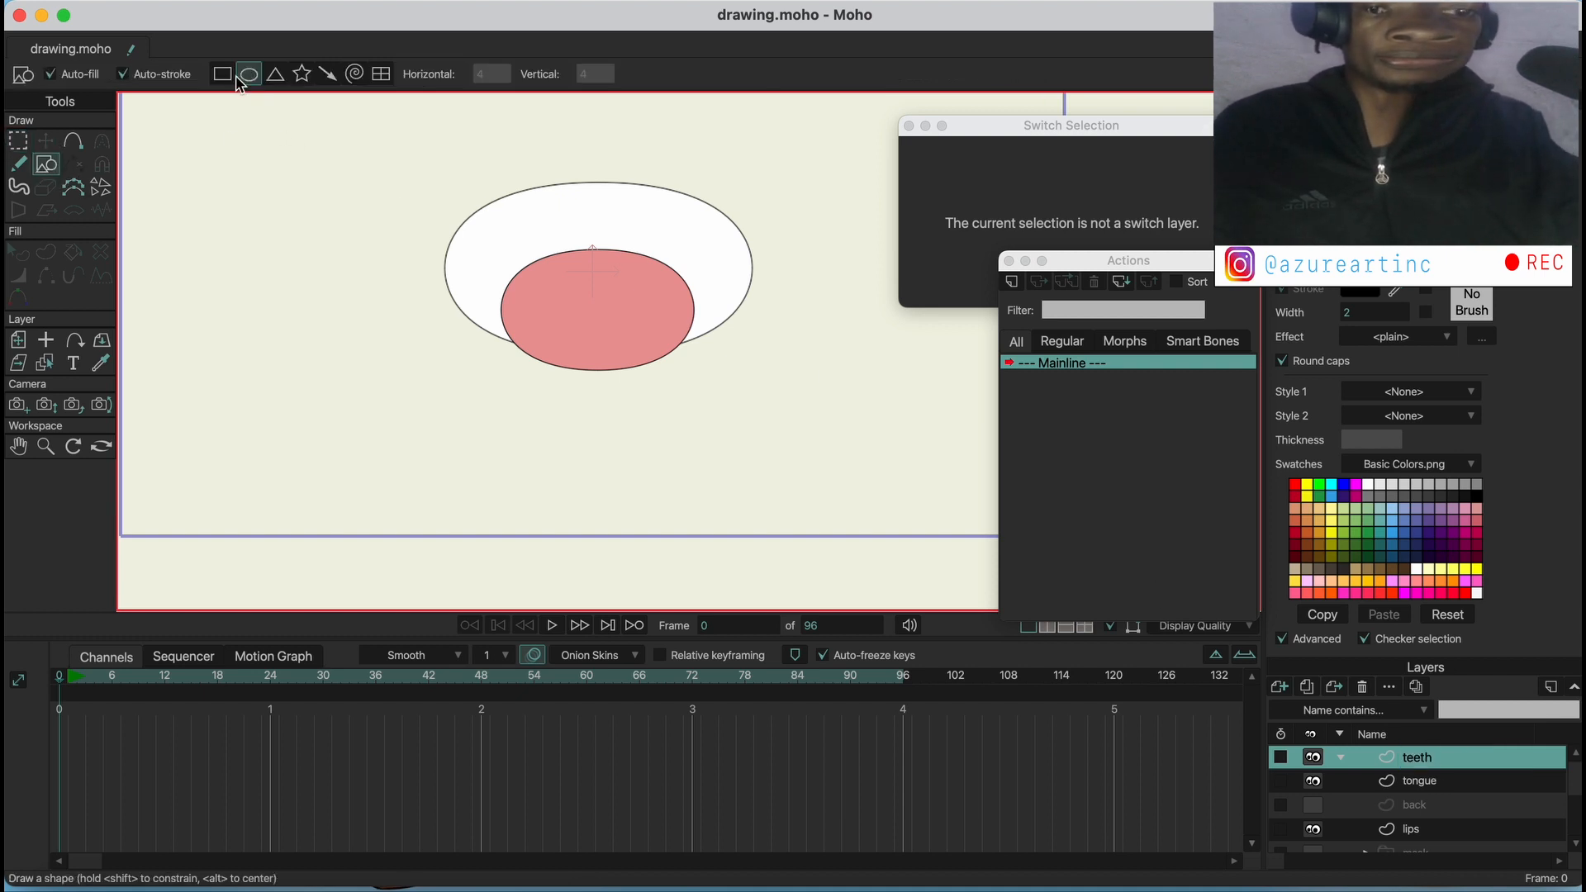
left_click_drag(444, 164, 715, 290)
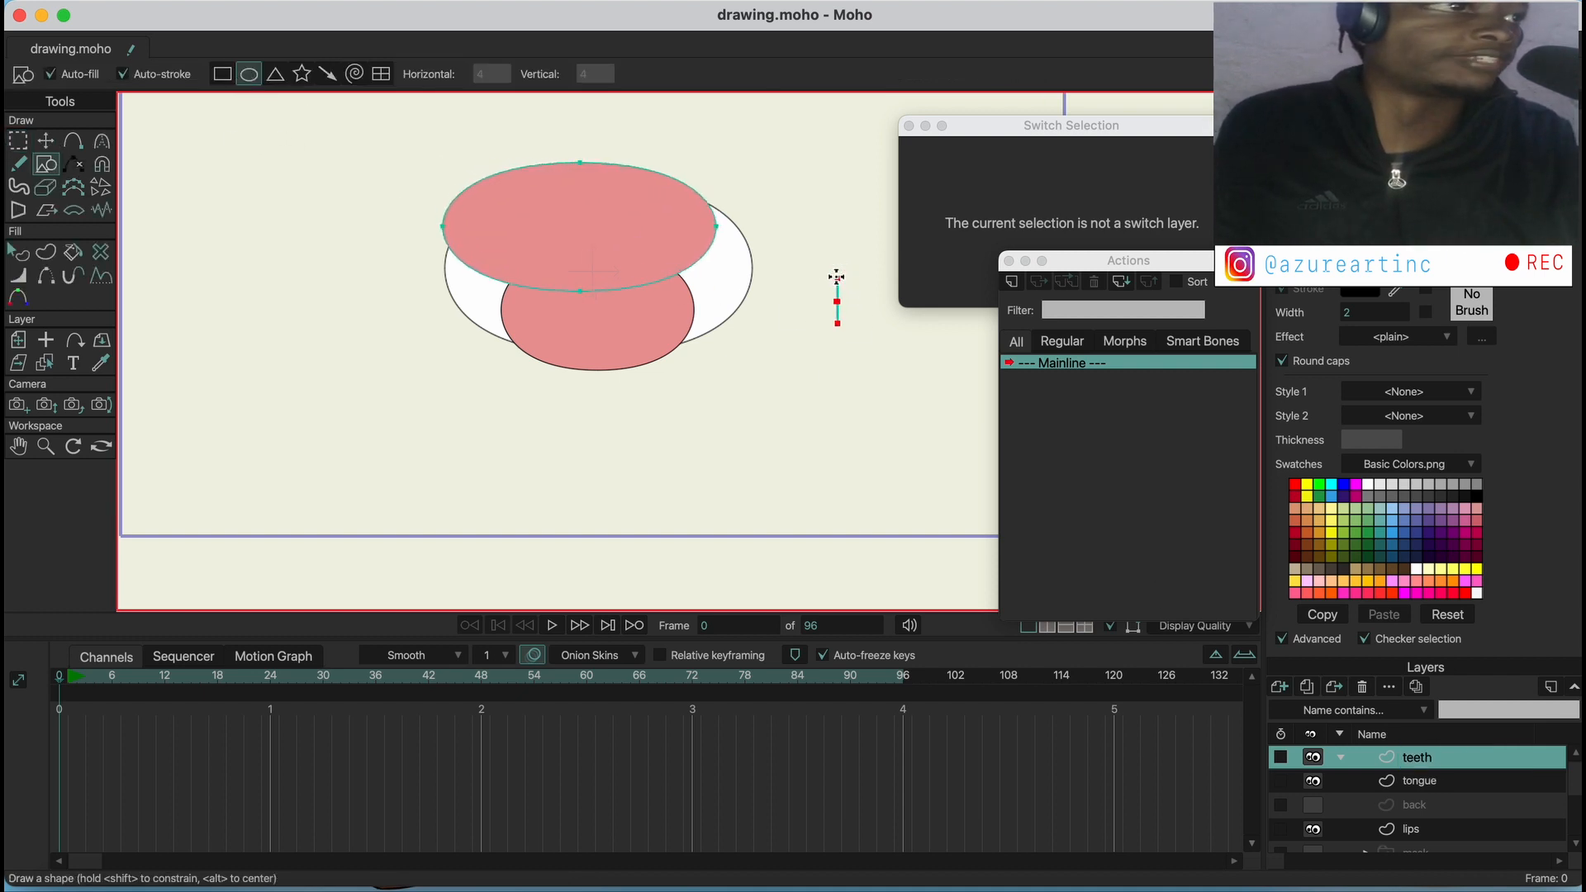
key("super+z")
mouse_move(423, 165)
left_mouse_down()
mouse_move(496, 195)
mouse_move(821, 233)
mouse_move(801, 247)
left_mouse_up()
left_click(19, 252)
left_click(659, 237)
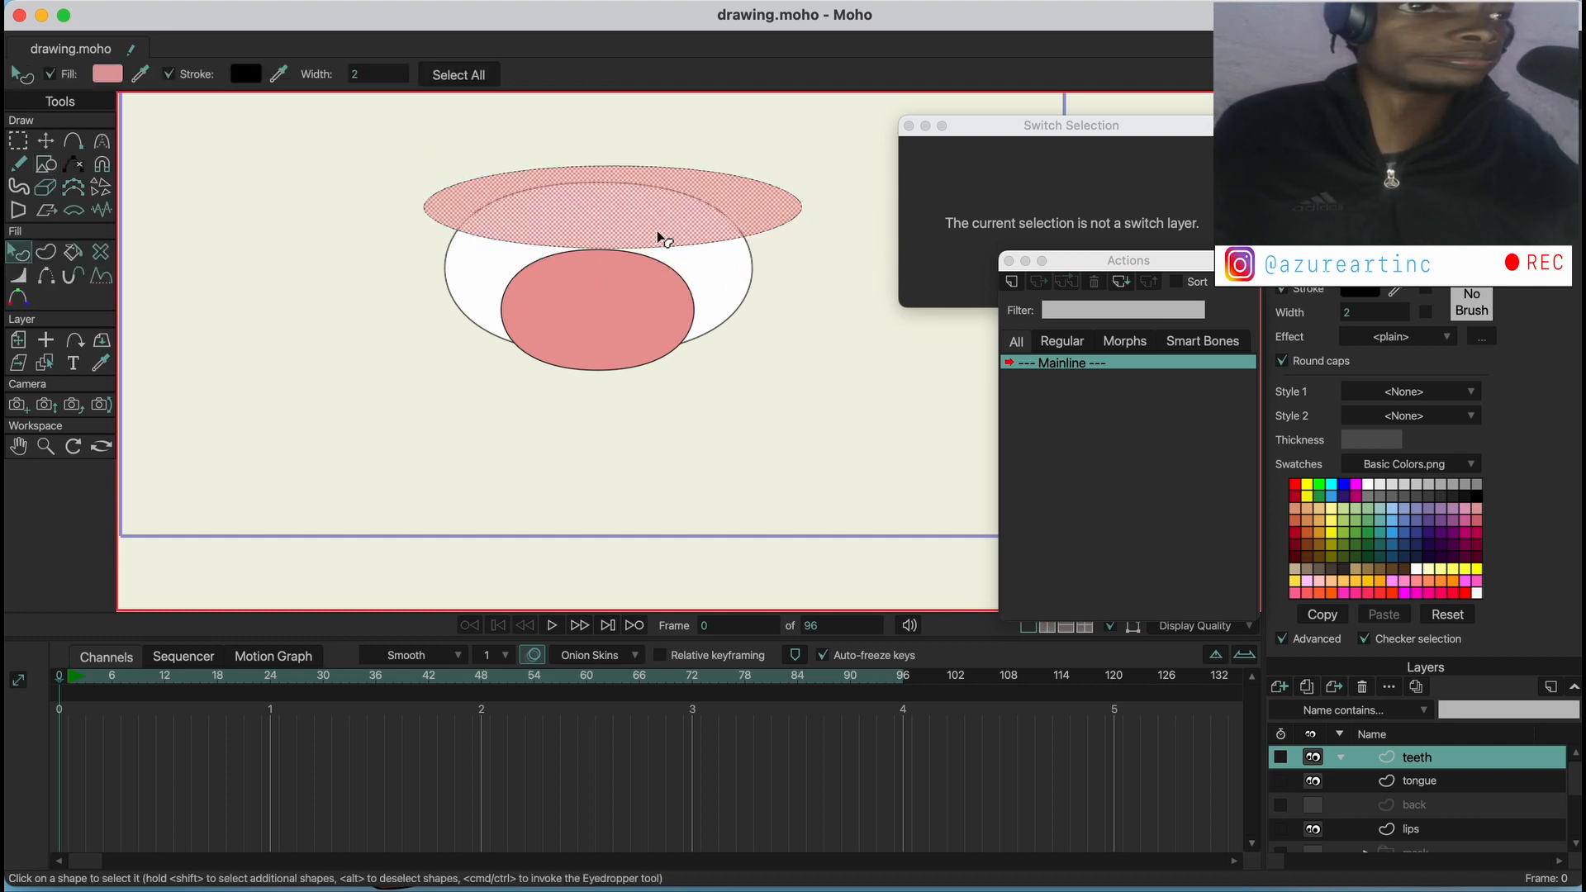
left_click(1371, 485)
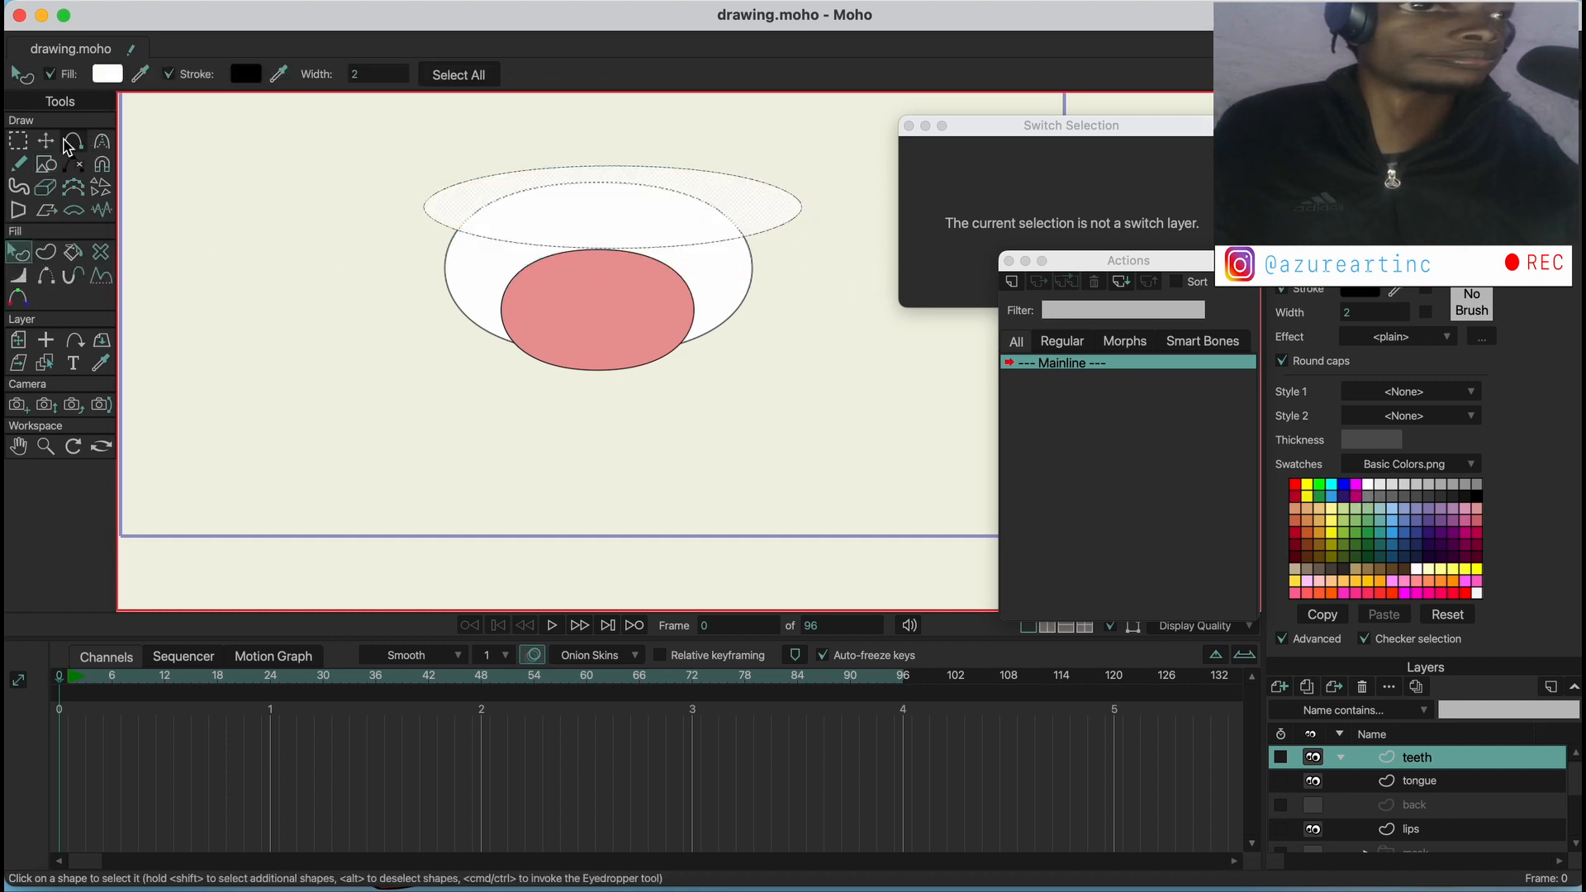
Stretch the upper teeth ellipse slightly upward and place a copy of it over the lower part of the lips
left_click(48, 142)
mouse_move(612, 166)
left_mouse_down()
mouse_move(556, 141)
mouse_move(611, 153)
left_mouse_up()
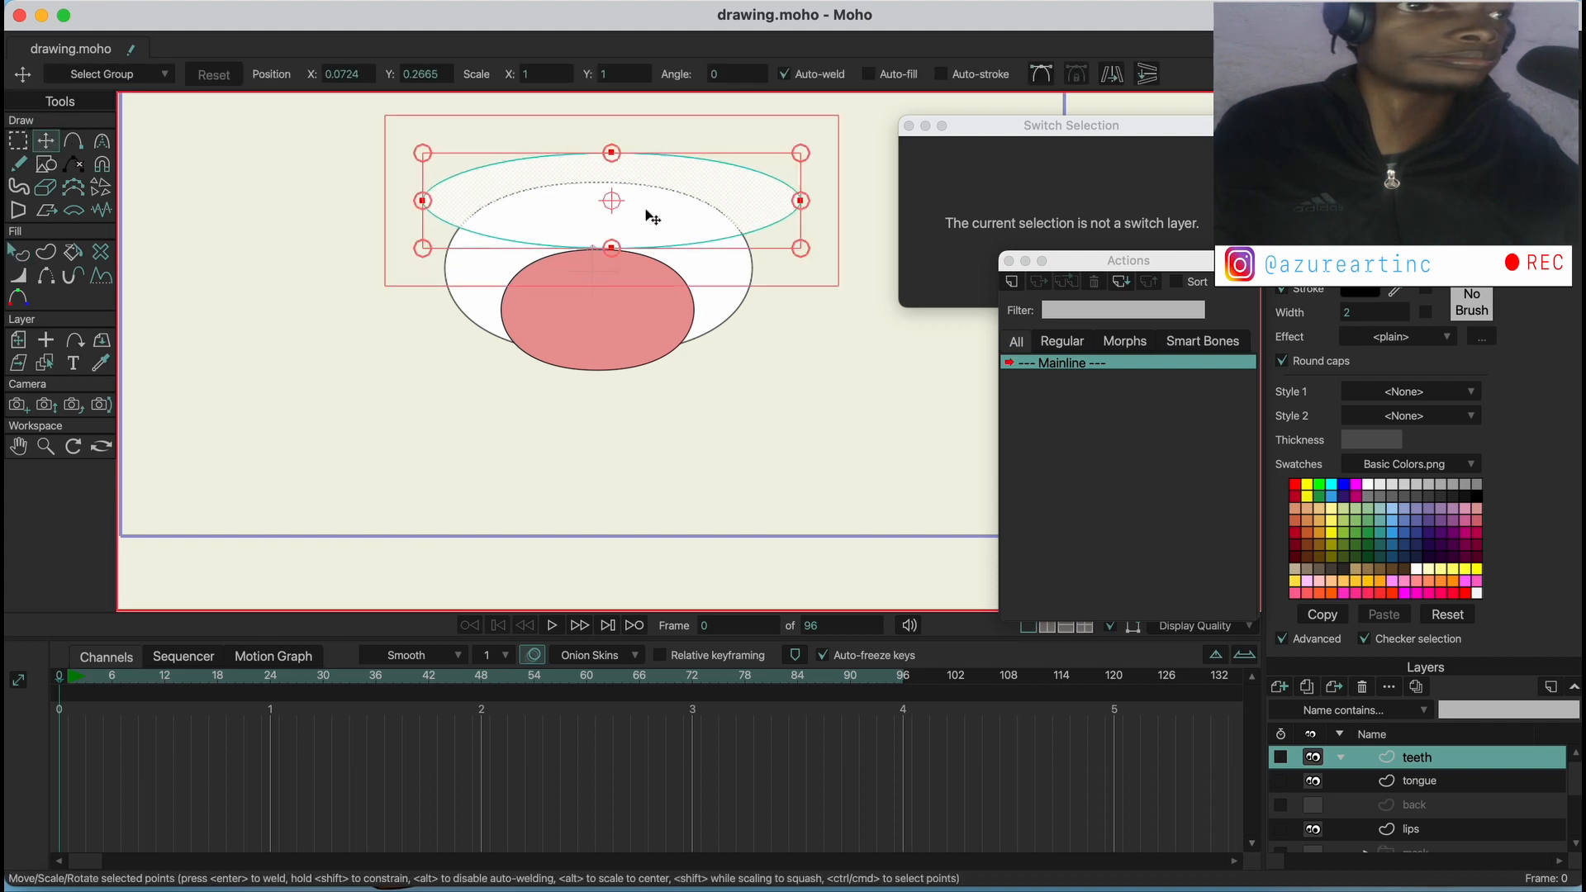
key("ctrl+v")
left_click_drag(658, 213, 657, 373)
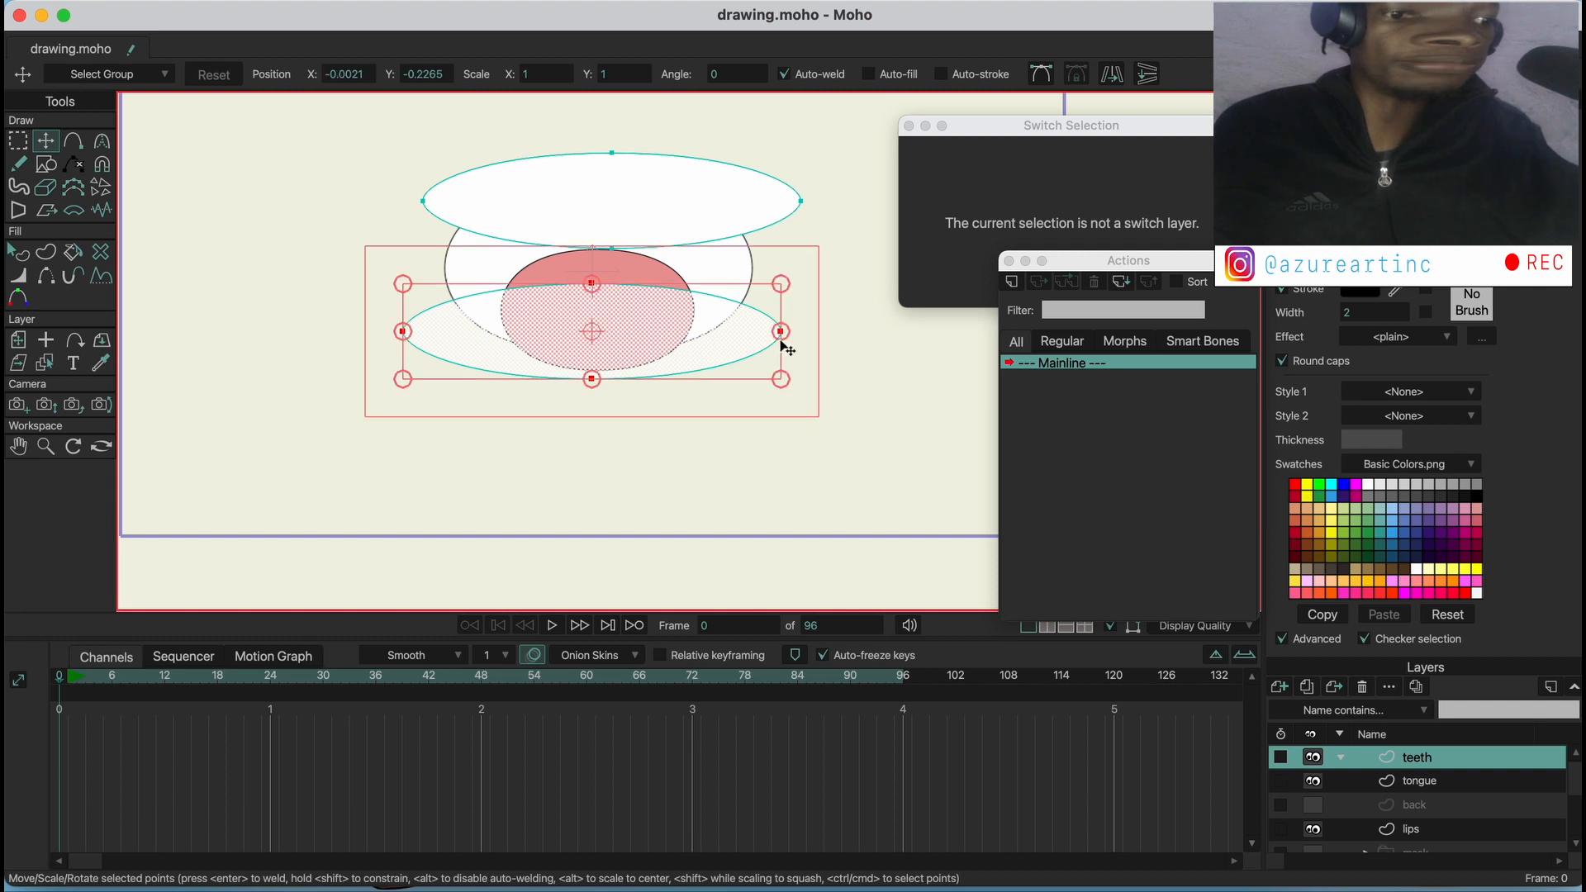
Reshape the lower teeth into an upward-curving crescent by raising both side points and adjusting the upper middle point
left_click_drag(781, 331, 786, 284)
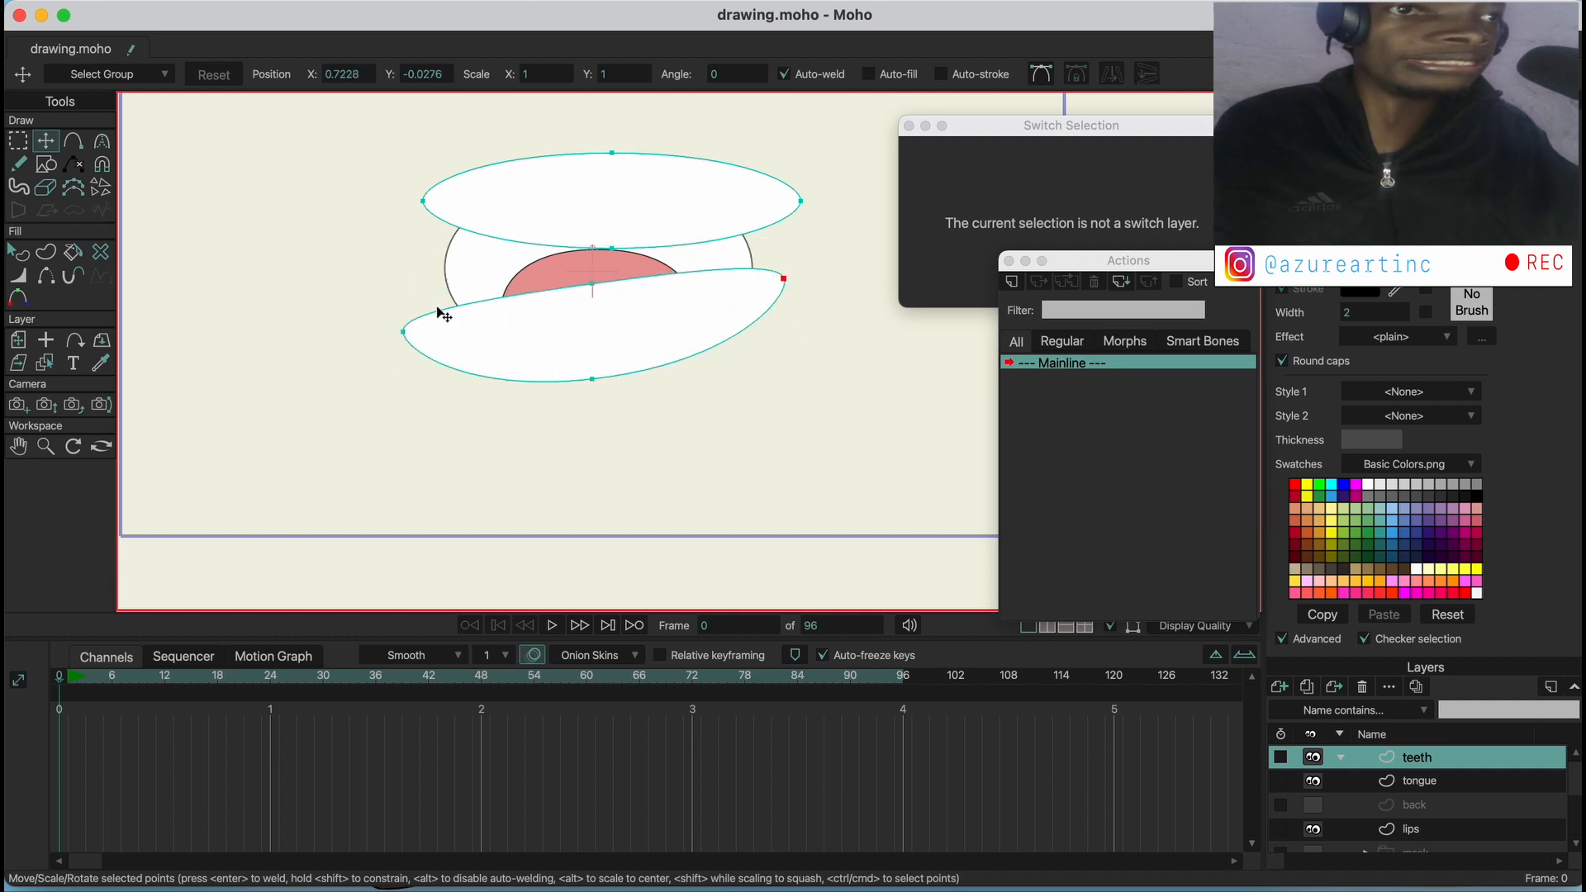
left_click_drag(427, 305, 424, 242)
left_click_drag(592, 306, 590, 330)
left_click_drag(774, 305, 778, 298)
left_click_drag(635, 318, 634, 312)
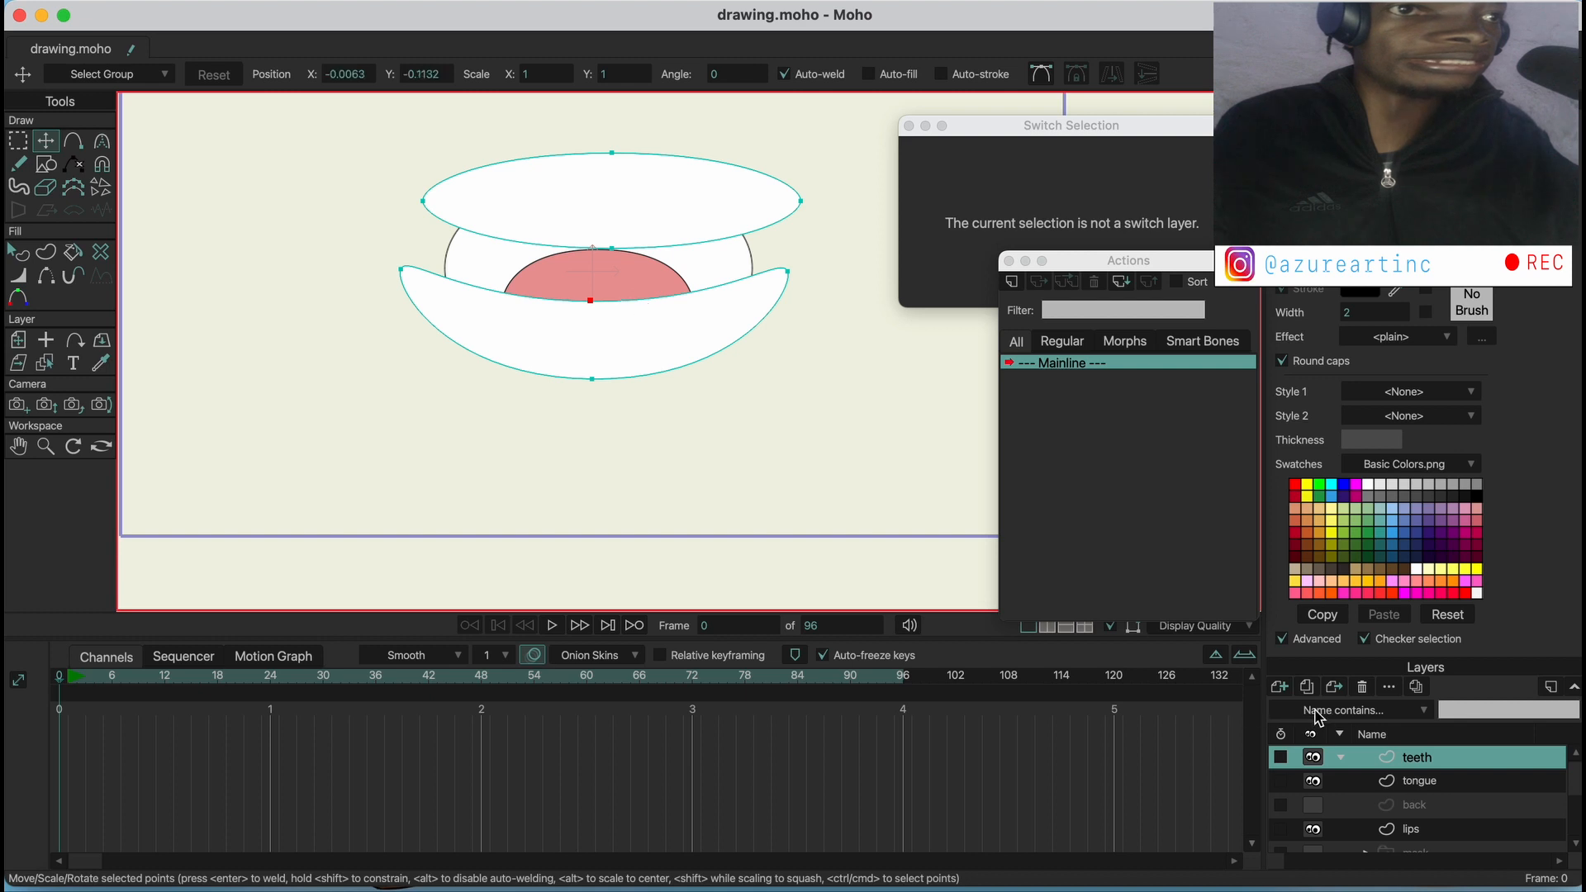
Show the back layer and turn both side points of the lips outline into sharp corners, raising the left point slightly
left_click(1418, 801)
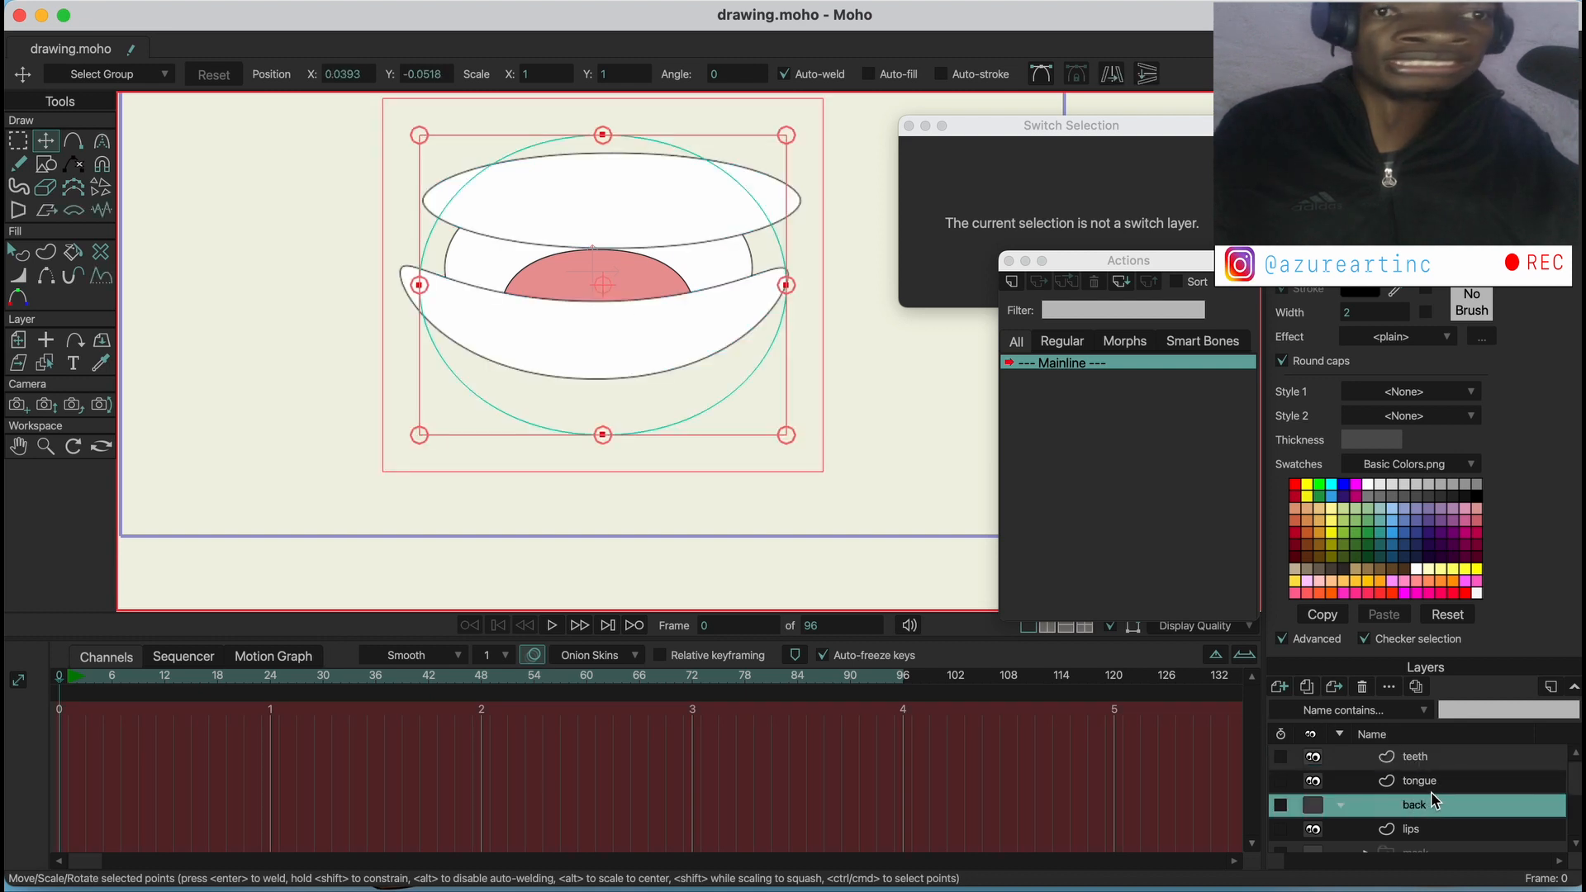
left_click(1313, 805)
left_click(1420, 833)
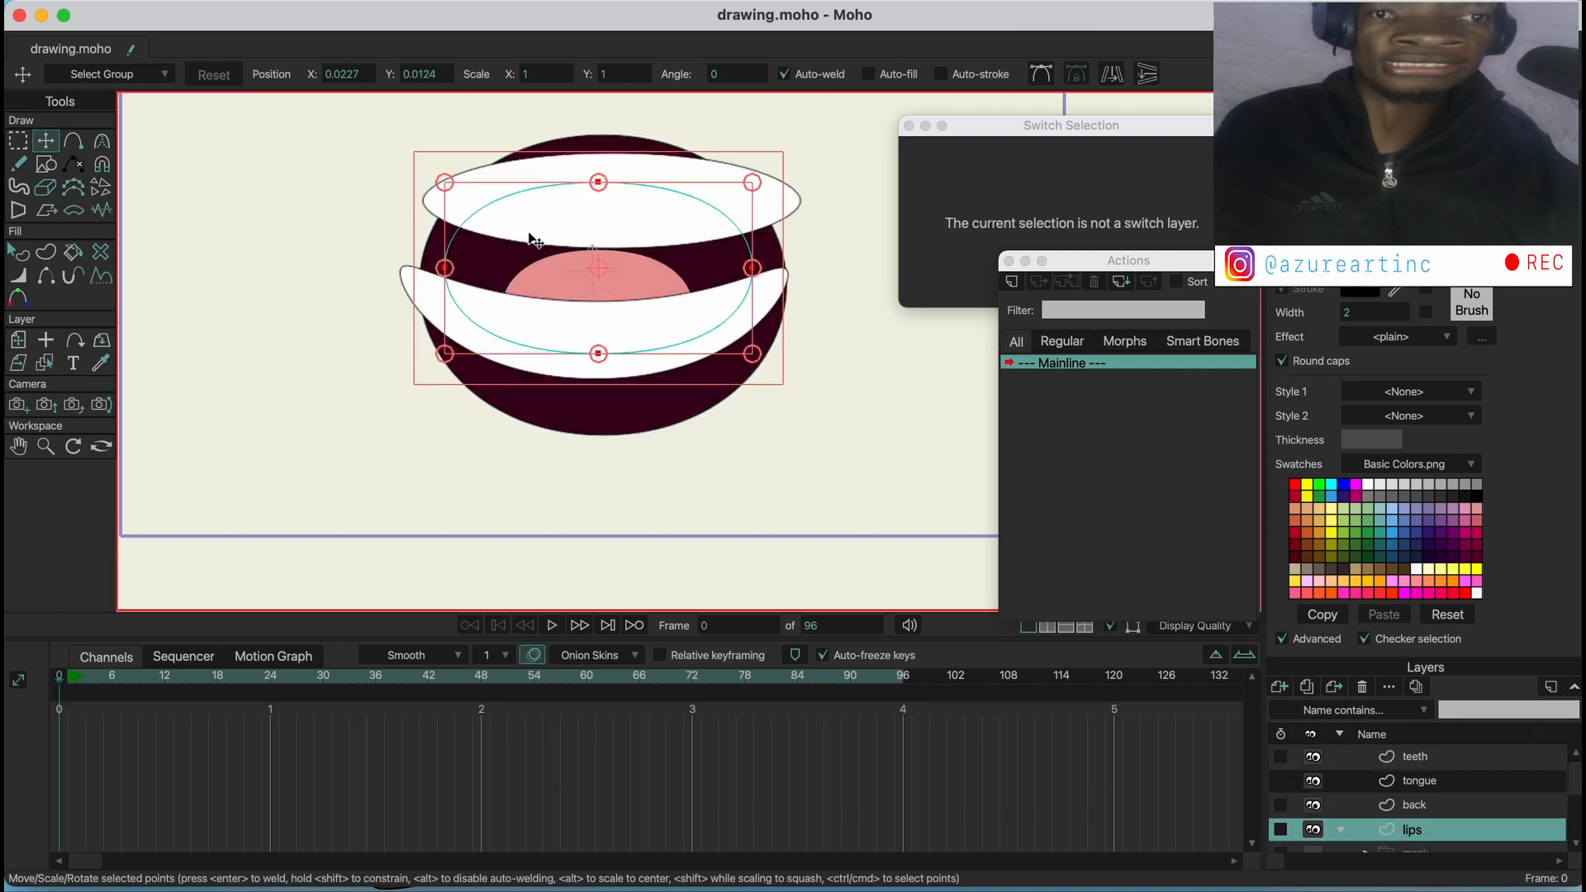
left_click(441, 270)
left_click_drag(441, 270, 432, 258)
left_click(101, 140)
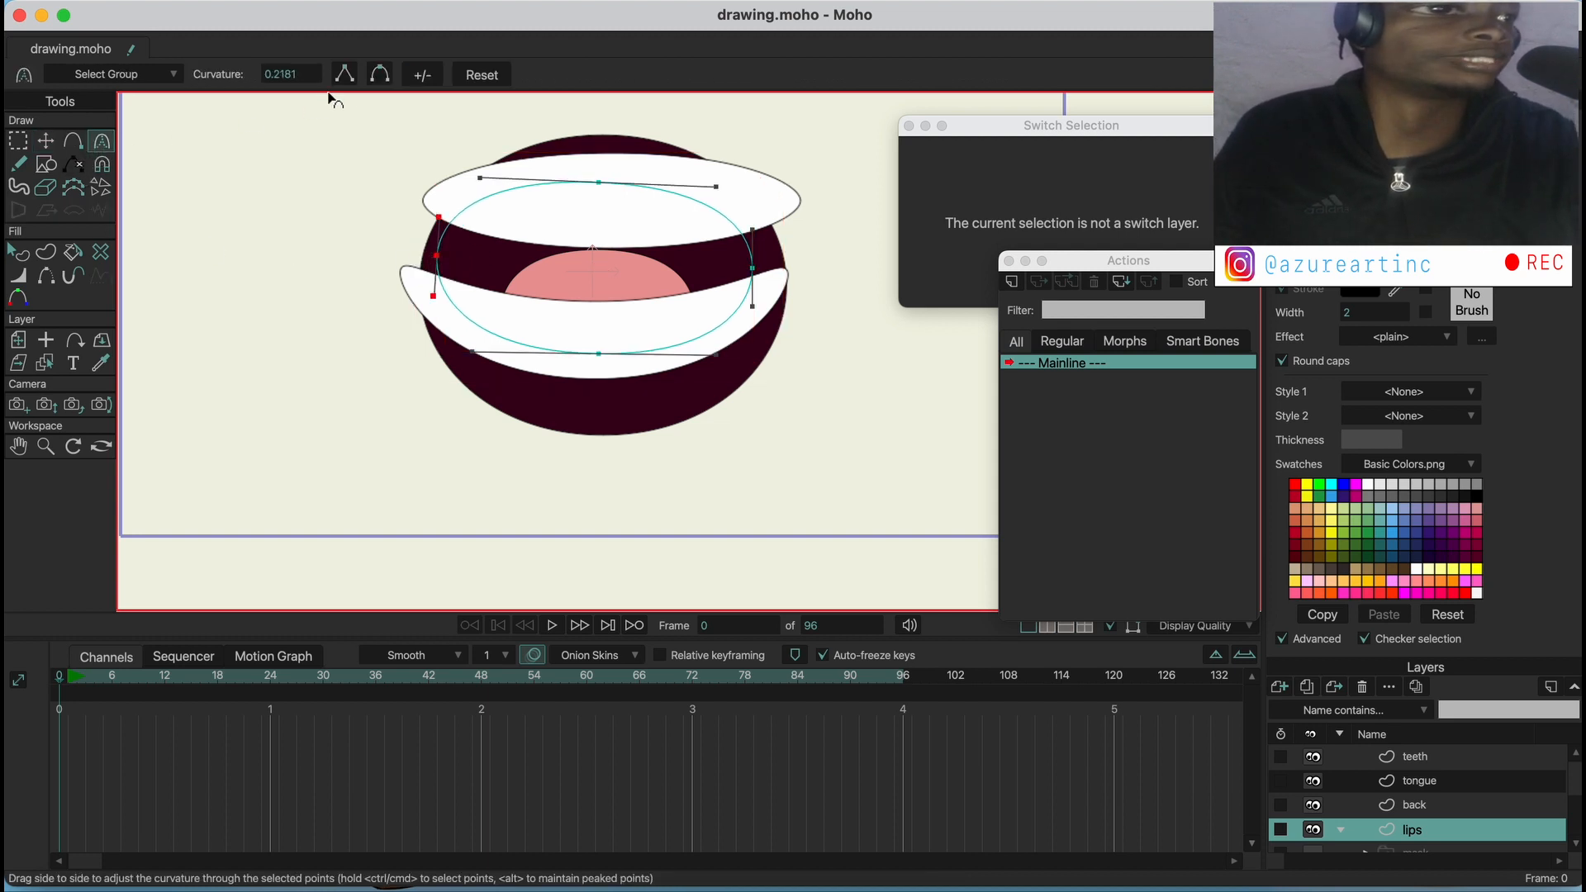
left_click(343, 75)
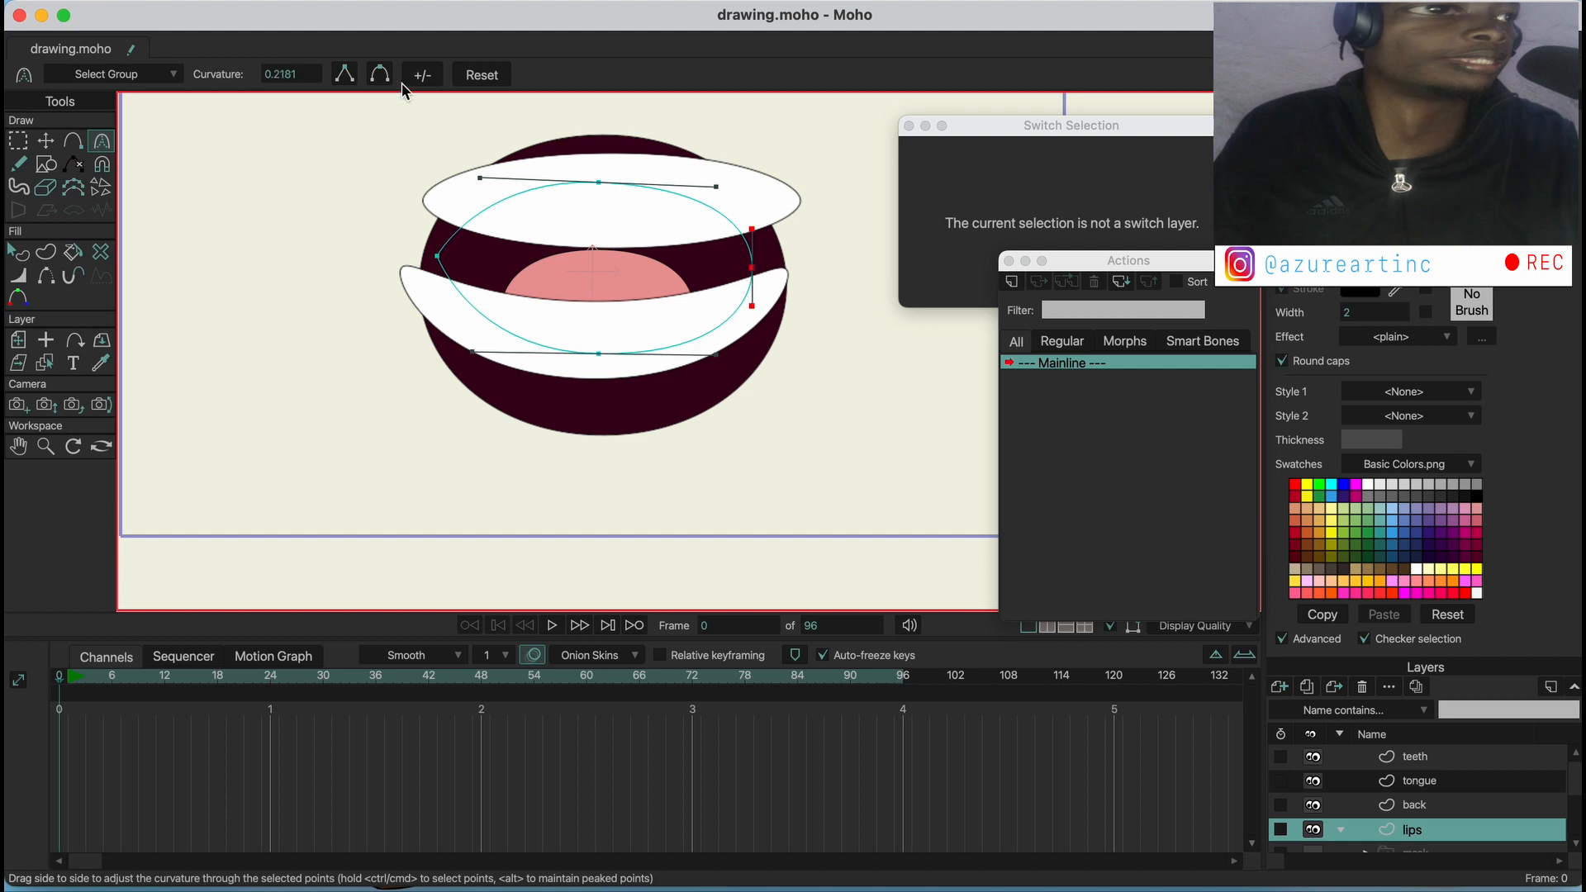
left_click(347, 77)
Reshape the lips into a smile by lowering the upper middle point, raising both corners and moving the bottom point up
left_click(50, 141)
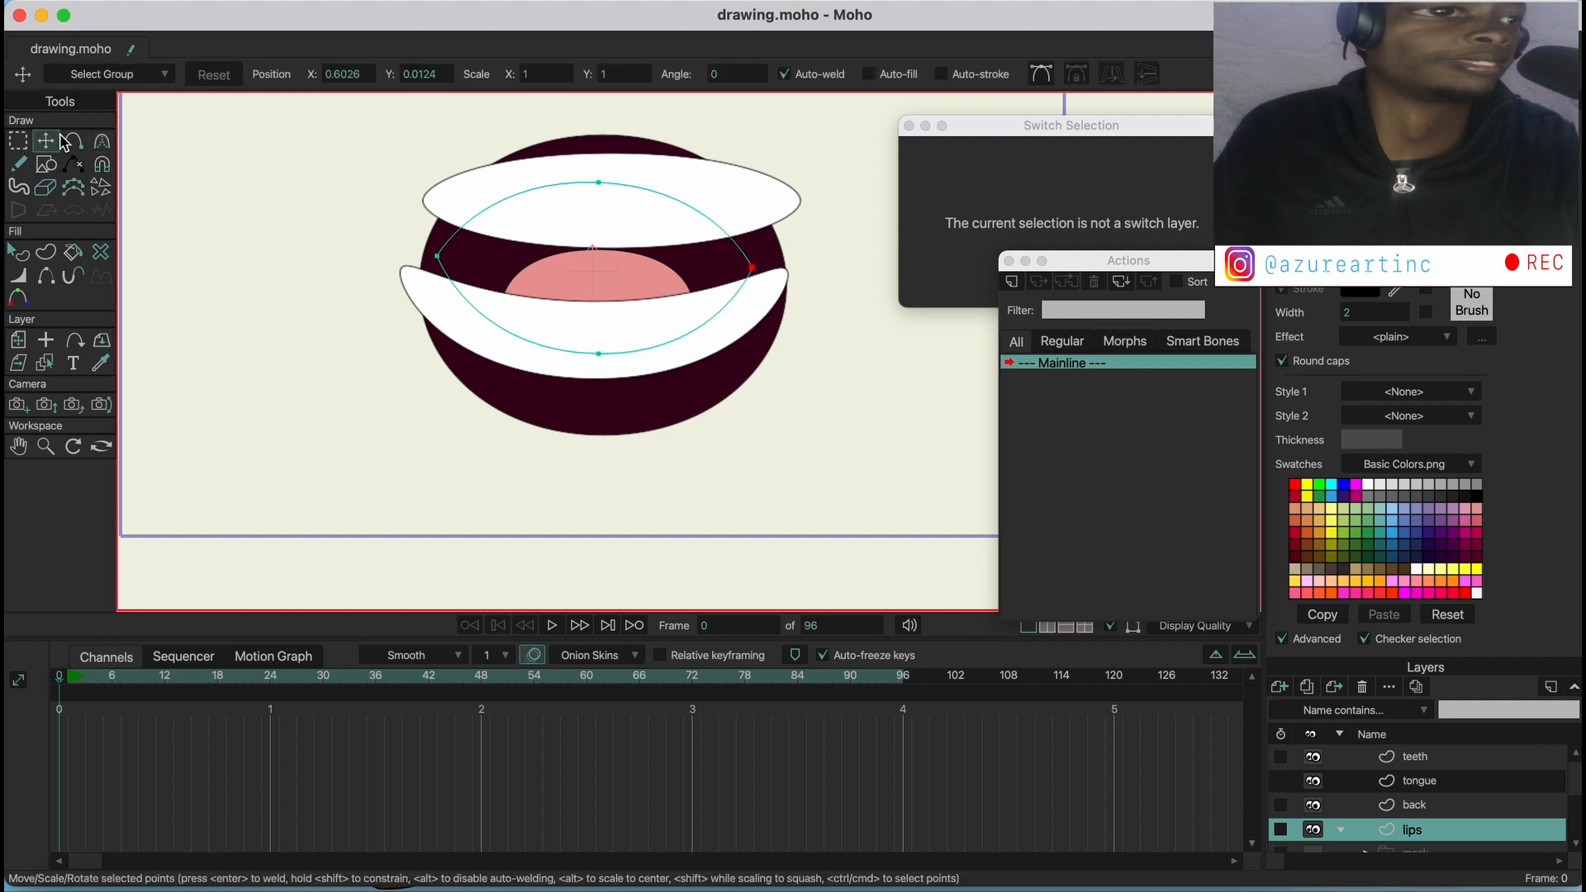
left_click_drag(588, 186, 609, 255)
left_click_drag(776, 276, 820, 262)
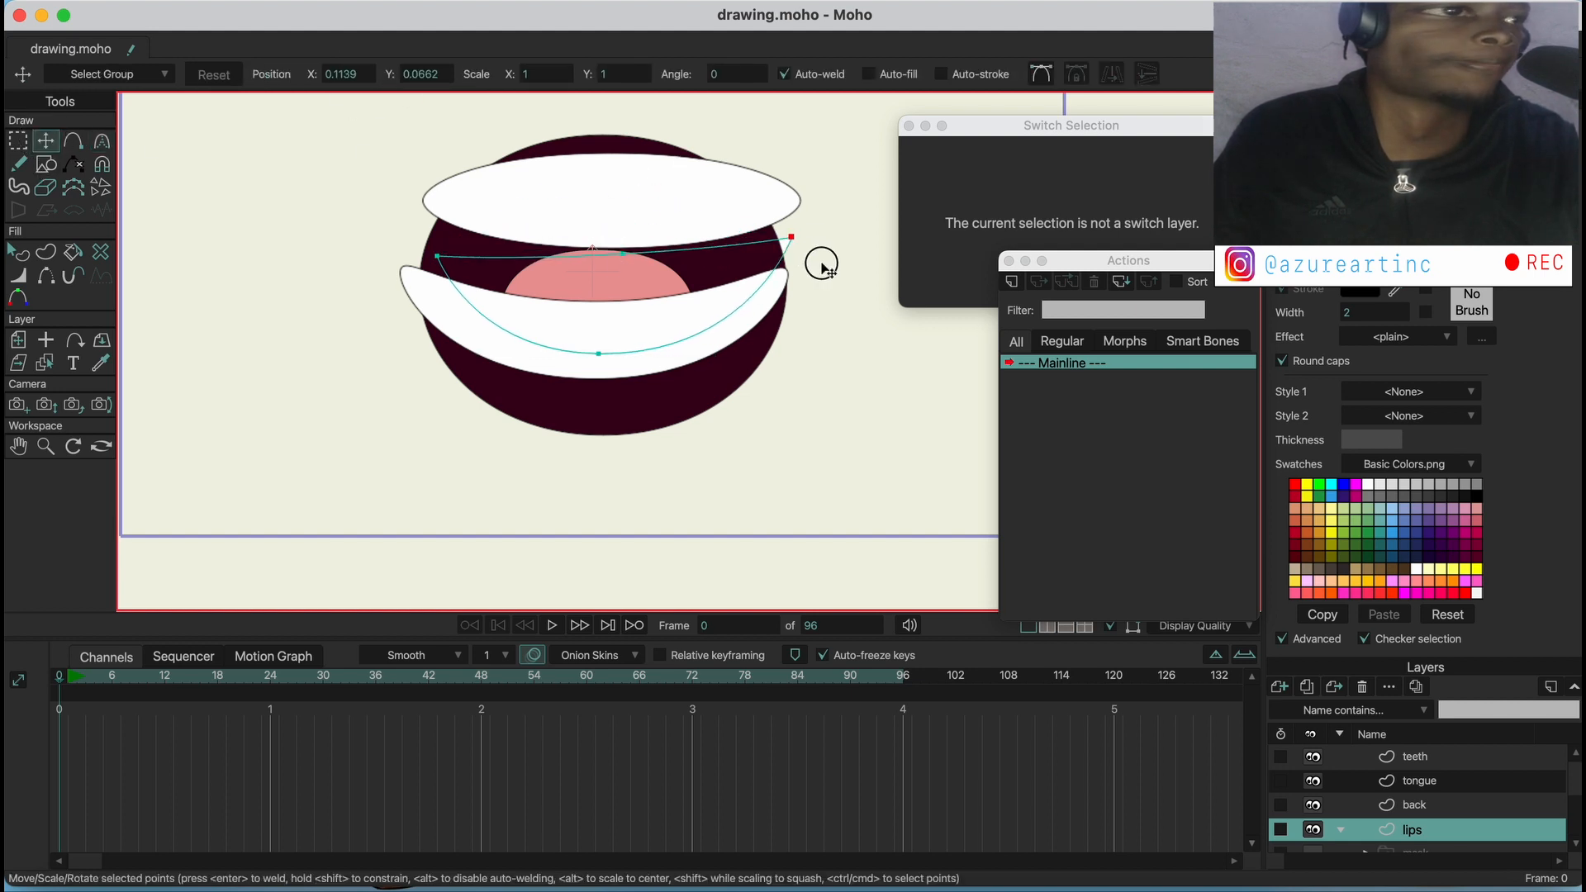
left_click_drag(600, 251, 598, 242)
mouse_move(459, 258)
left_mouse_down()
mouse_move(418, 233)
mouse_move(447, 246)
left_mouse_up()
left_click_drag(791, 244, 766, 245)
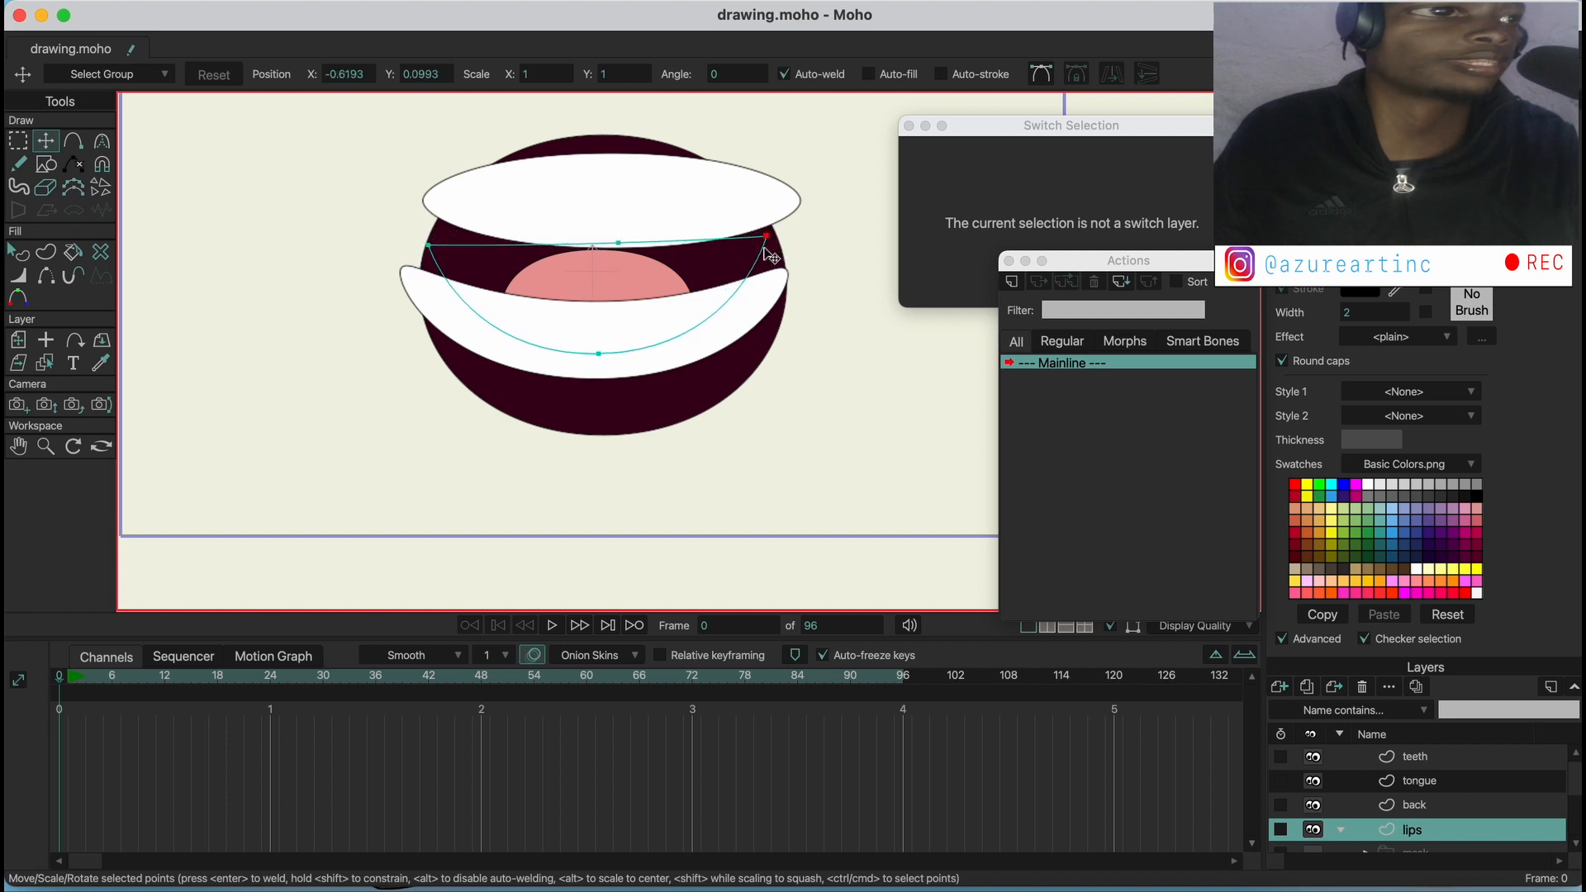
left_click_drag(504, 242, 519, 229)
left_click_drag(770, 245, 765, 233)
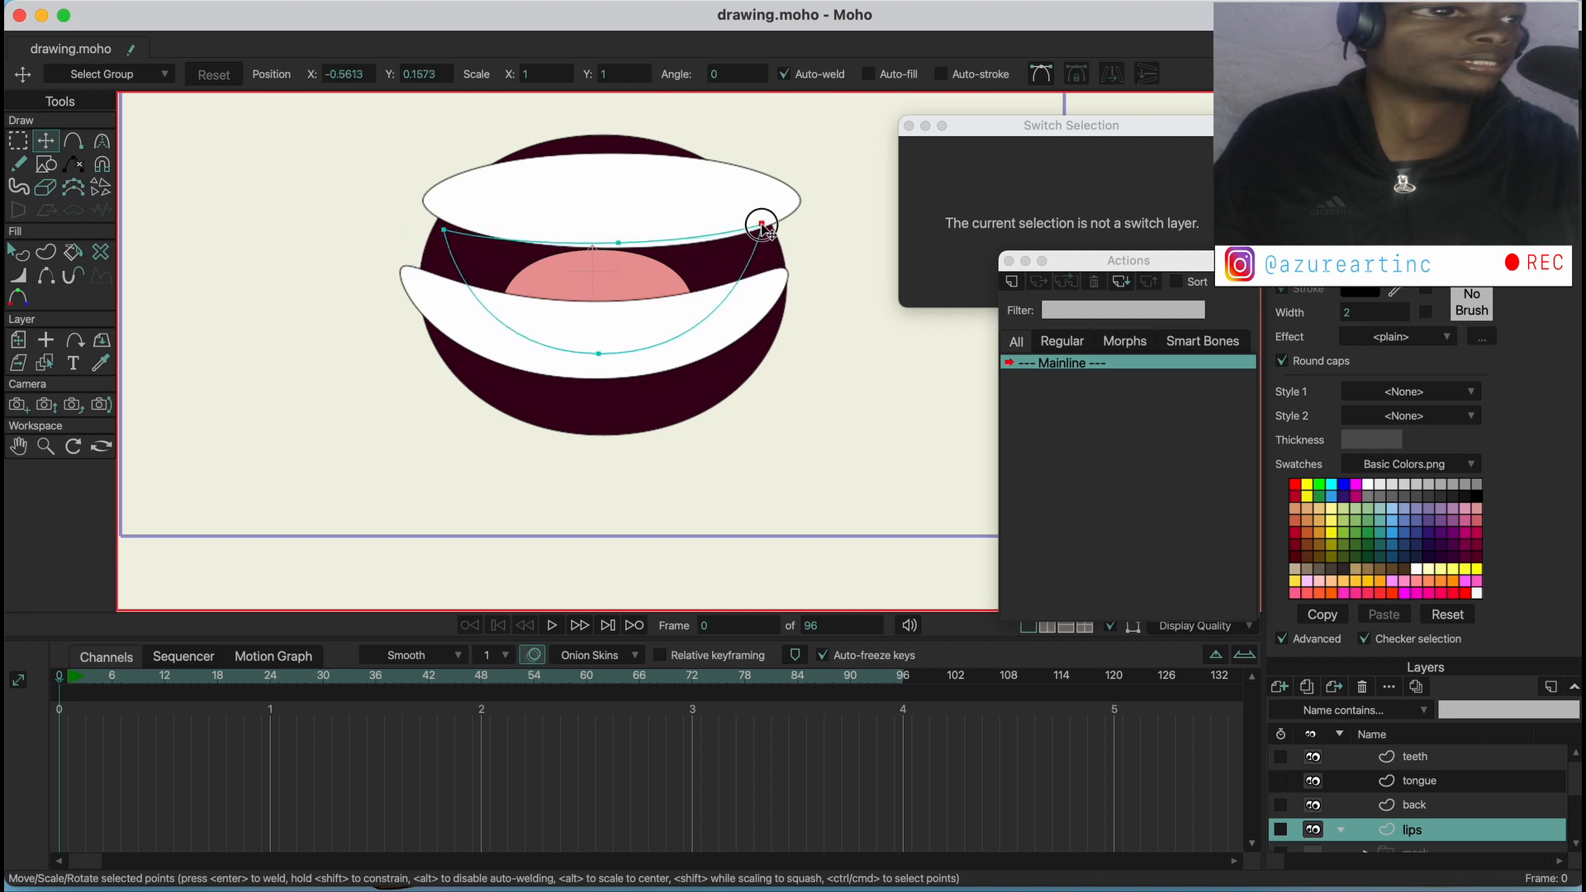
left_click_drag(597, 351, 603, 324)
left_click_drag(500, 257, 495, 256)
Move the upper teeth down and the lower teeth slightly up on the teeth layer so they sit closer together
left_click(1412, 758)
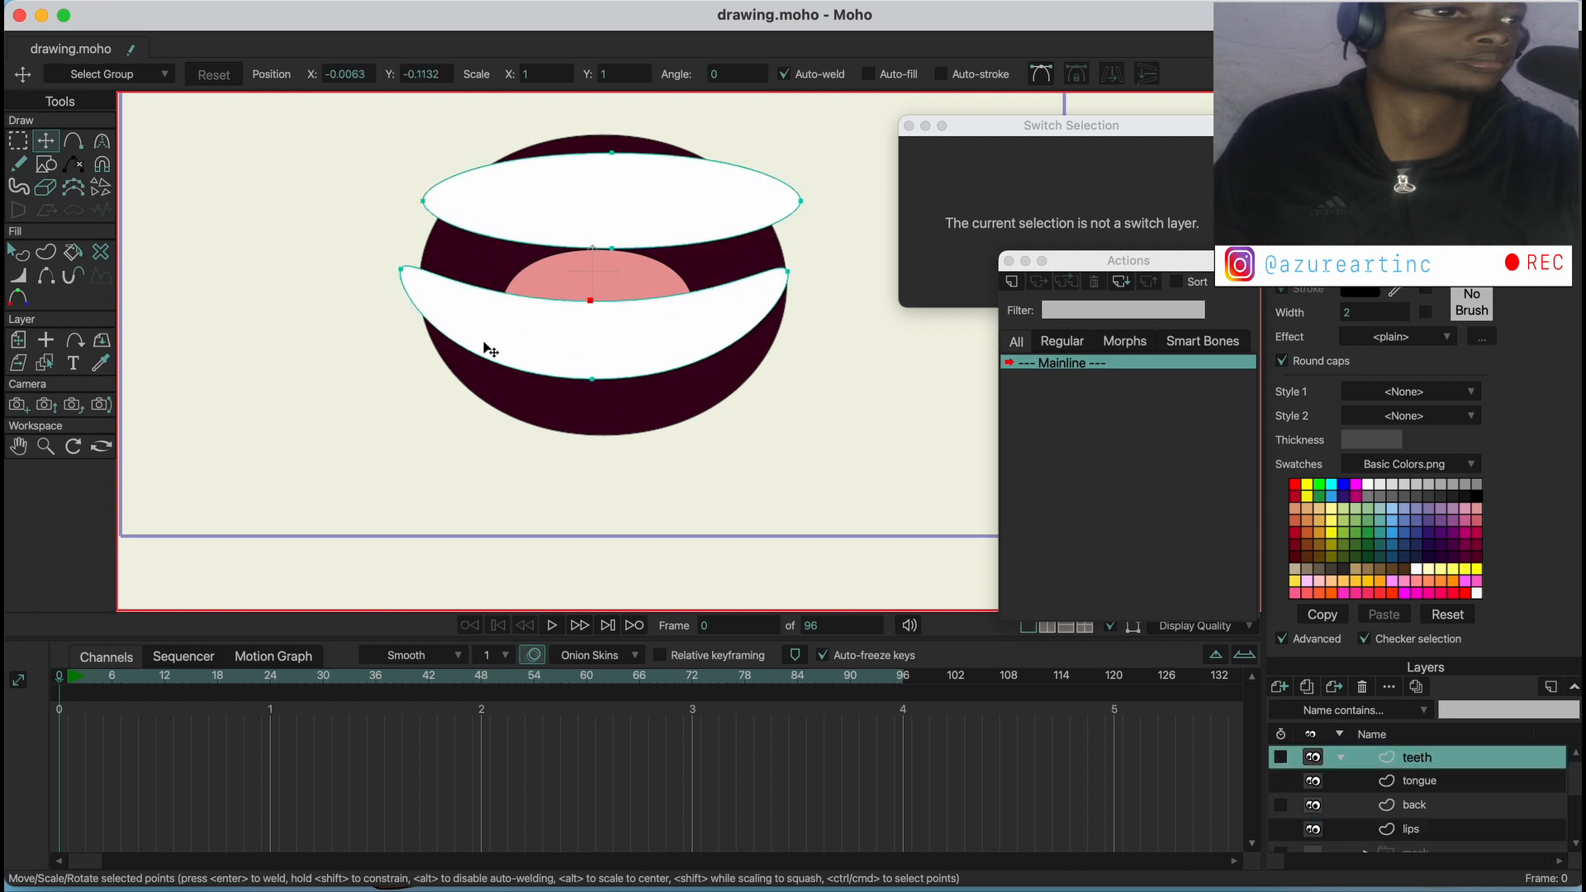
double_click(615, 202)
left_click_drag(637, 202, 661, 232)
left_click(627, 337)
left_click_drag(627, 337, 628, 328)
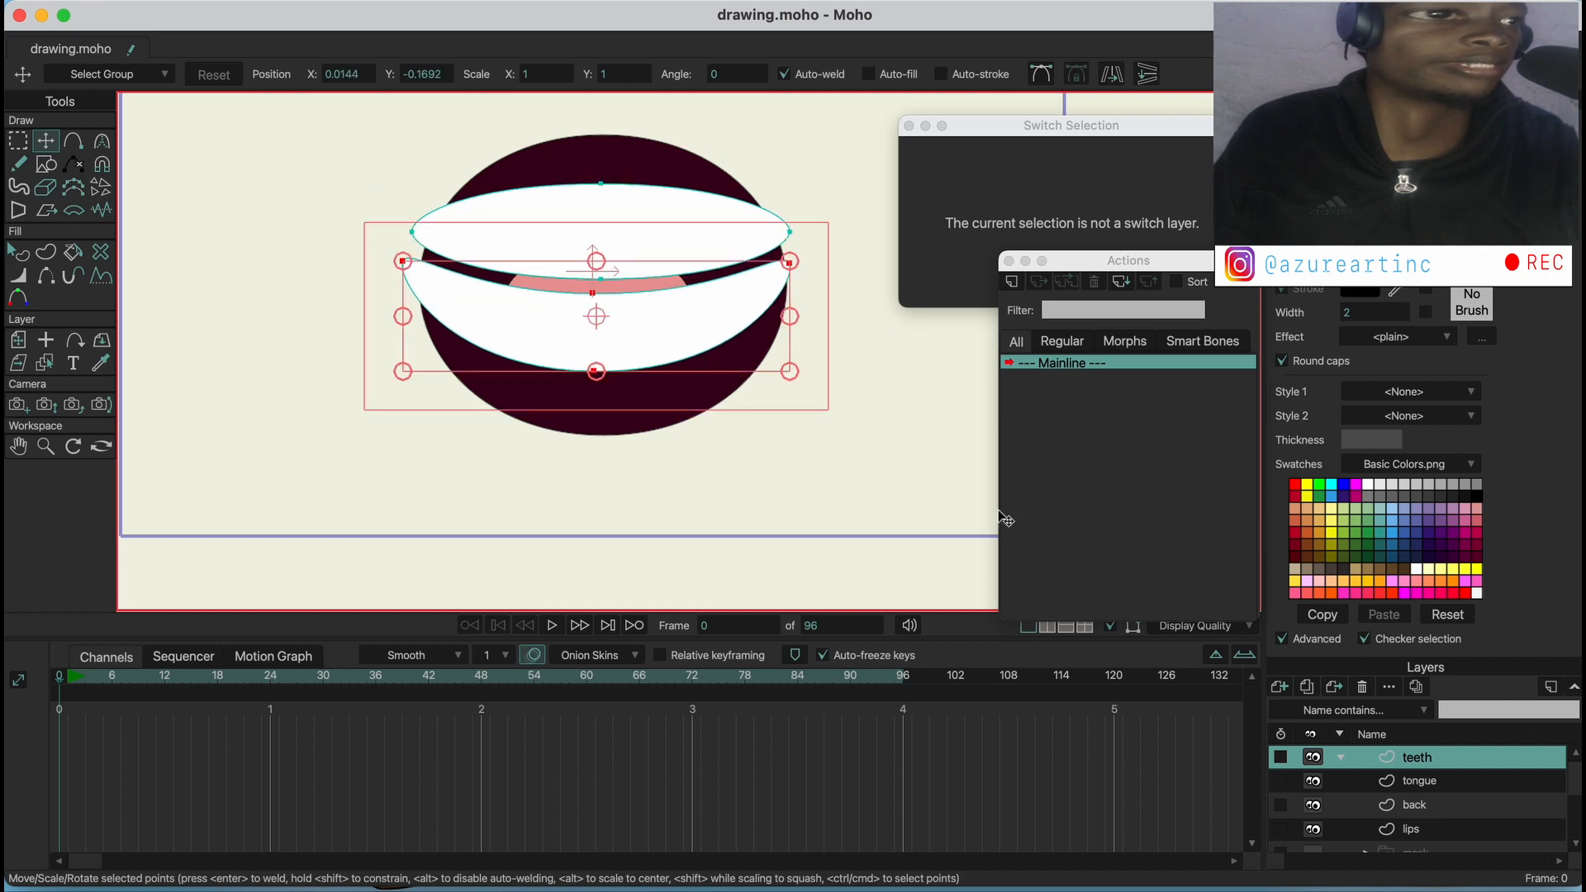
Group the teeth, tongue, back and lips layers together and name the group mouth
left_click(1423, 784, "shift")
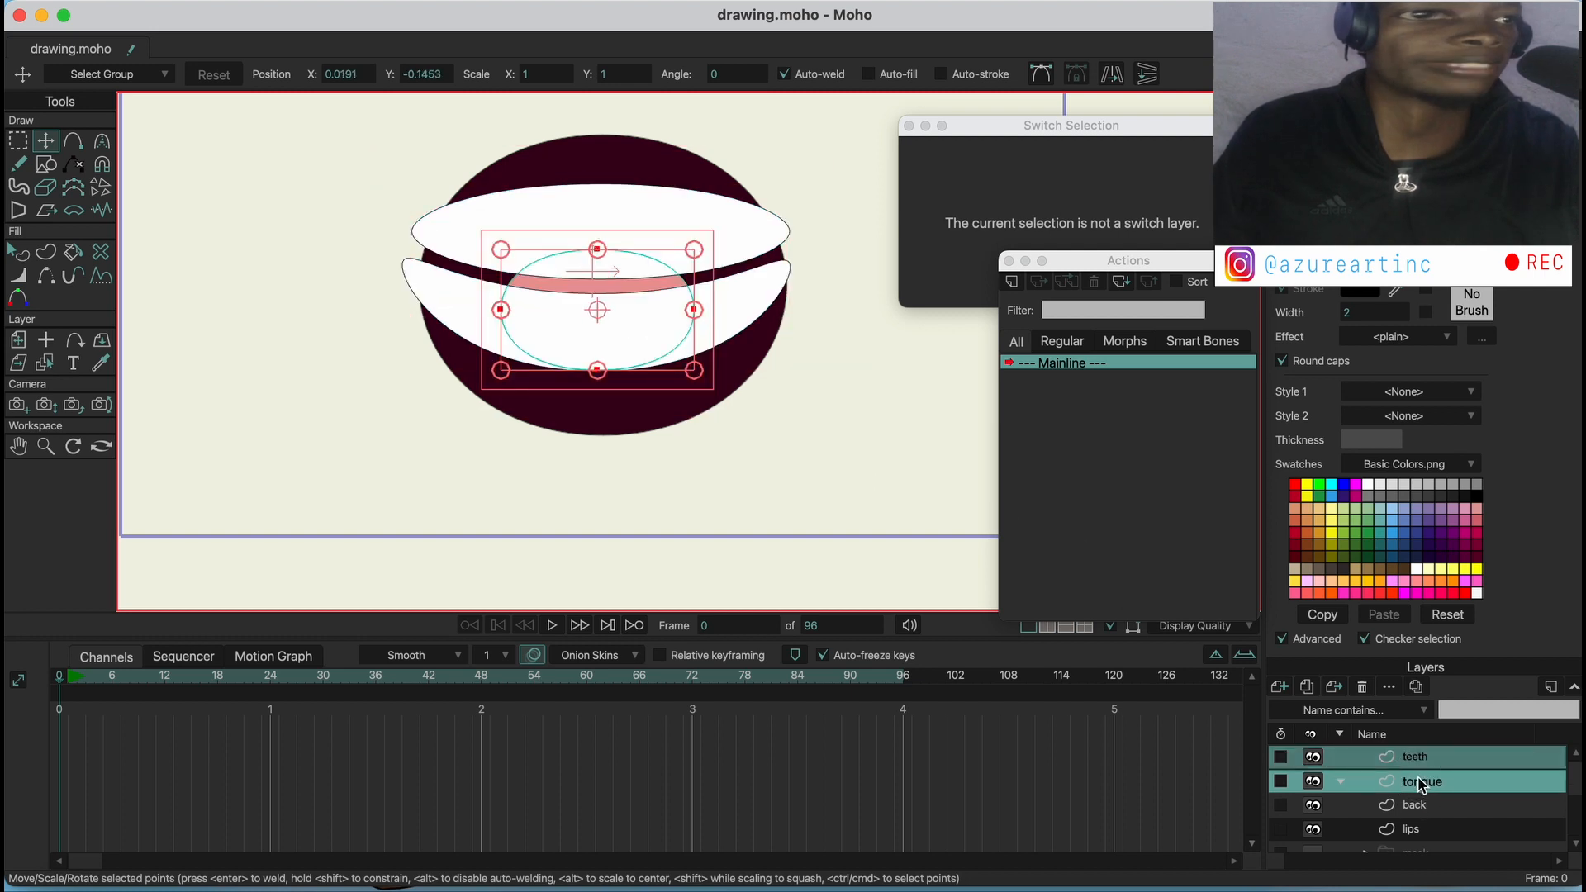
left_click(1421, 805, "shift")
left_click(1421, 825, "shift")
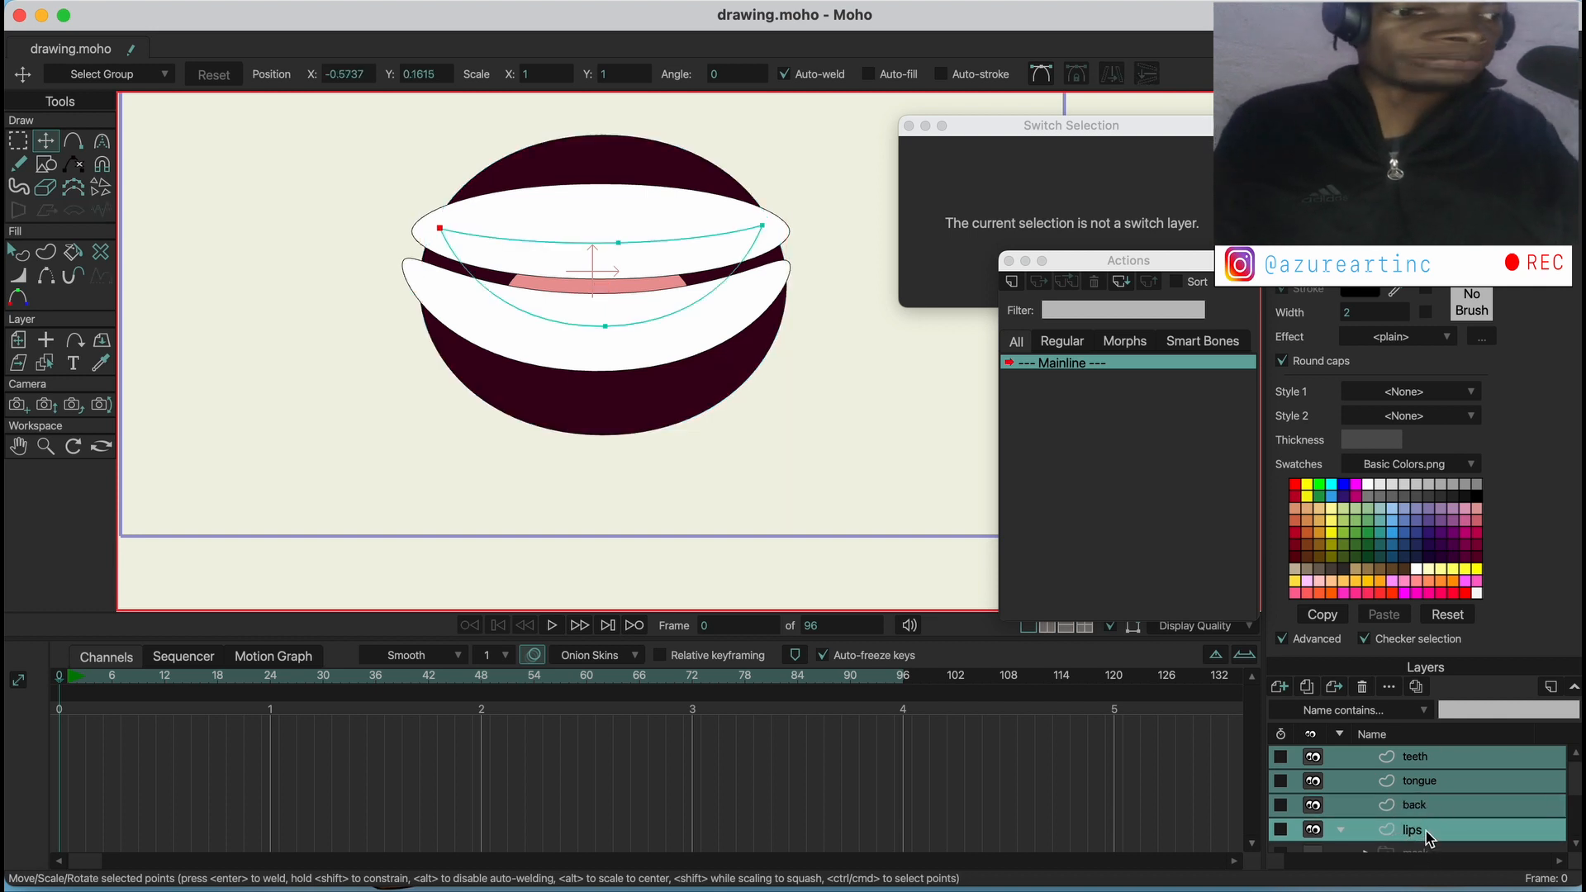
right_click(1416, 829)
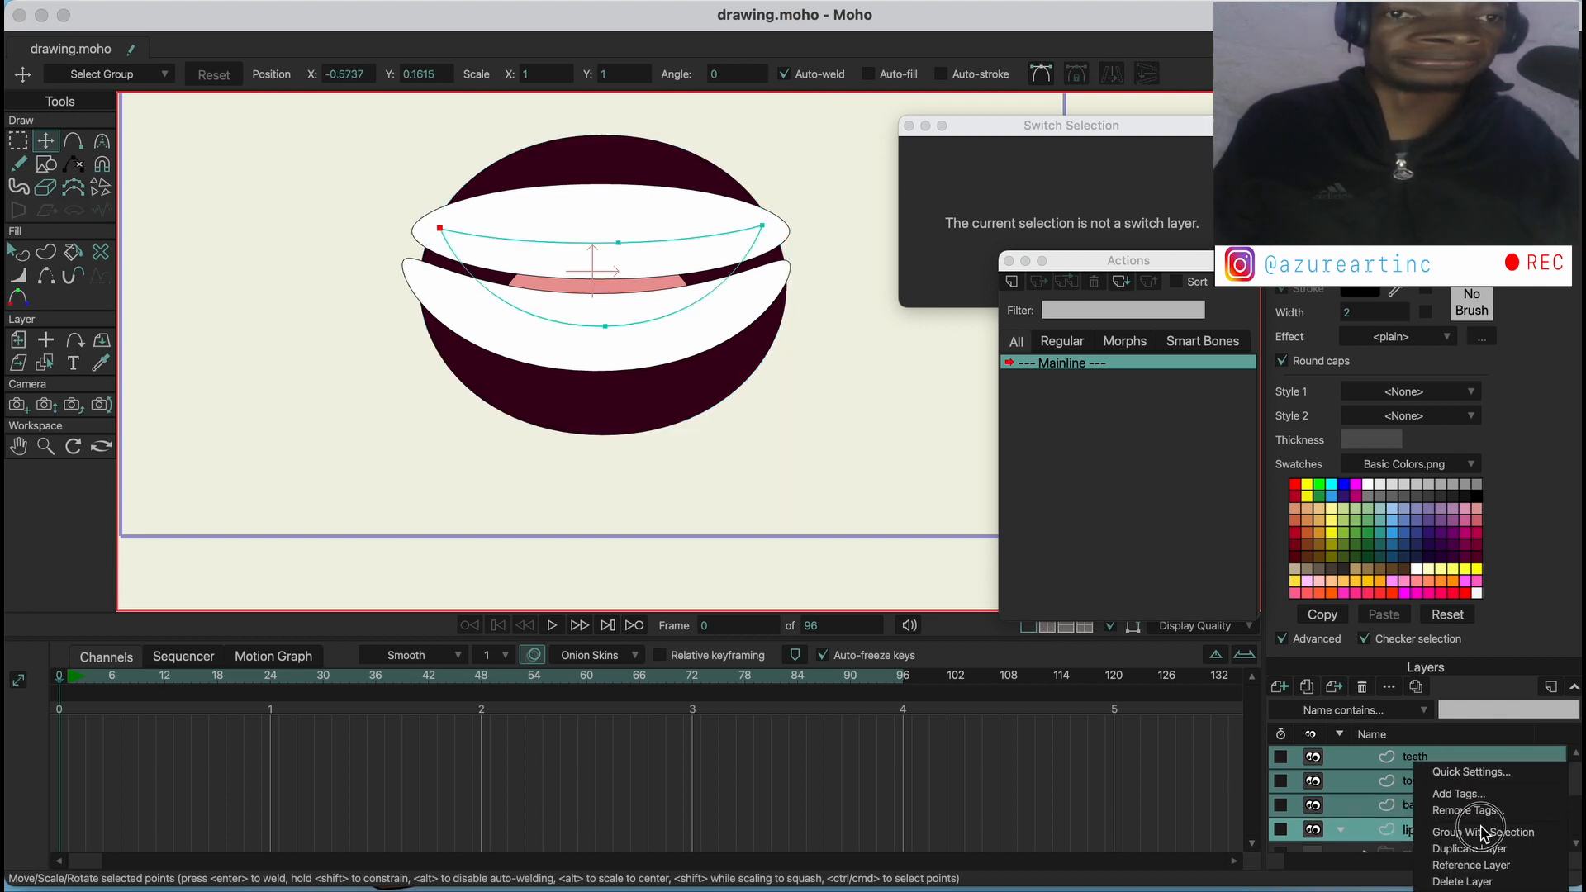
left_click(1485, 832)
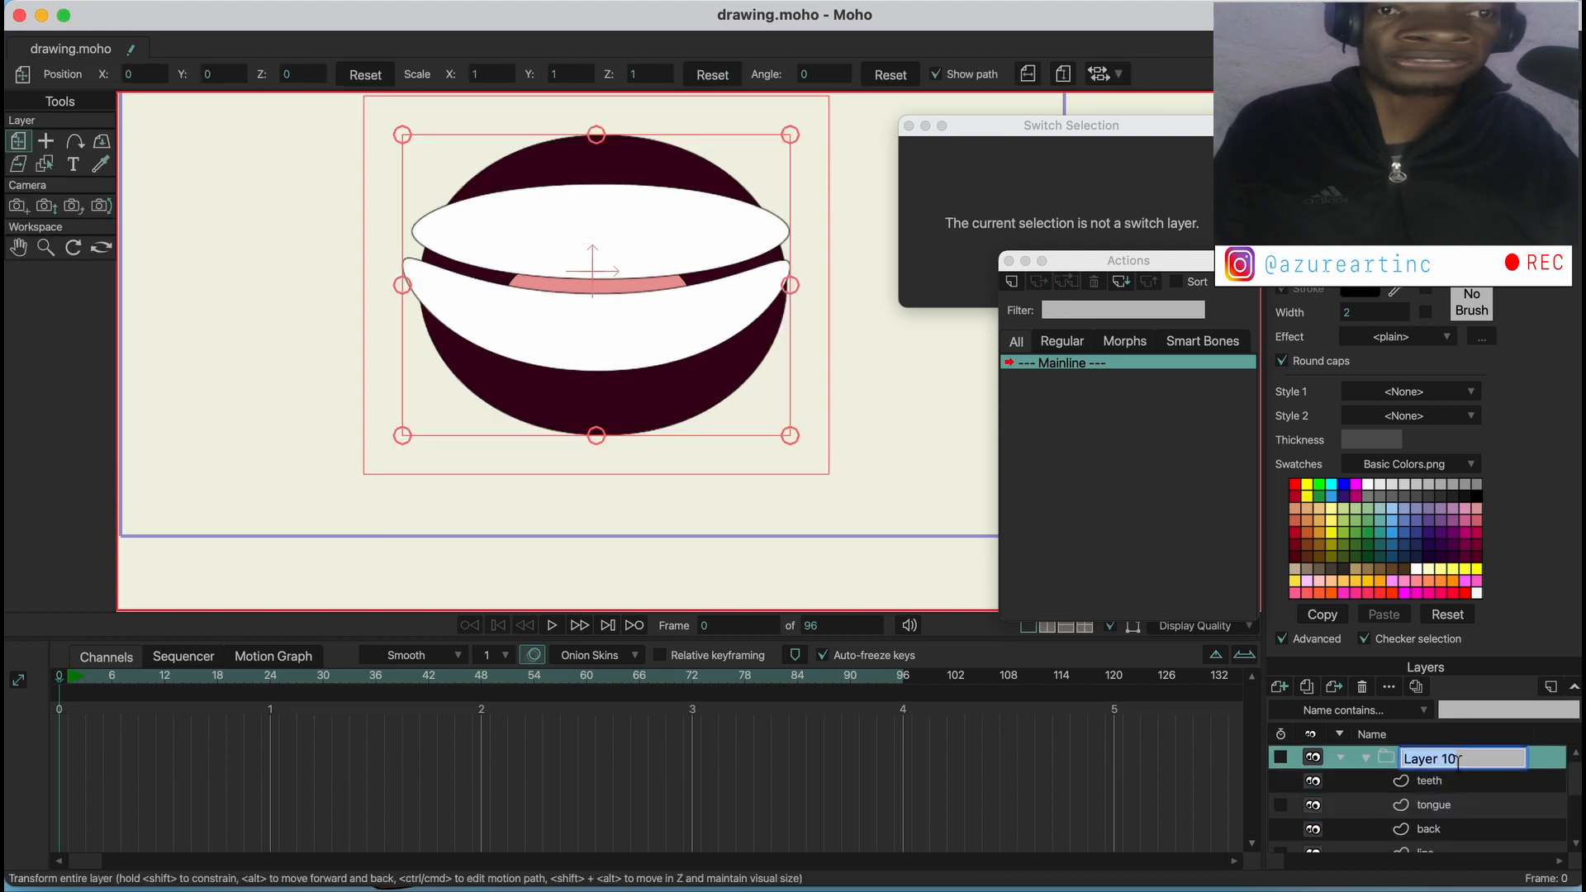
type("mo")
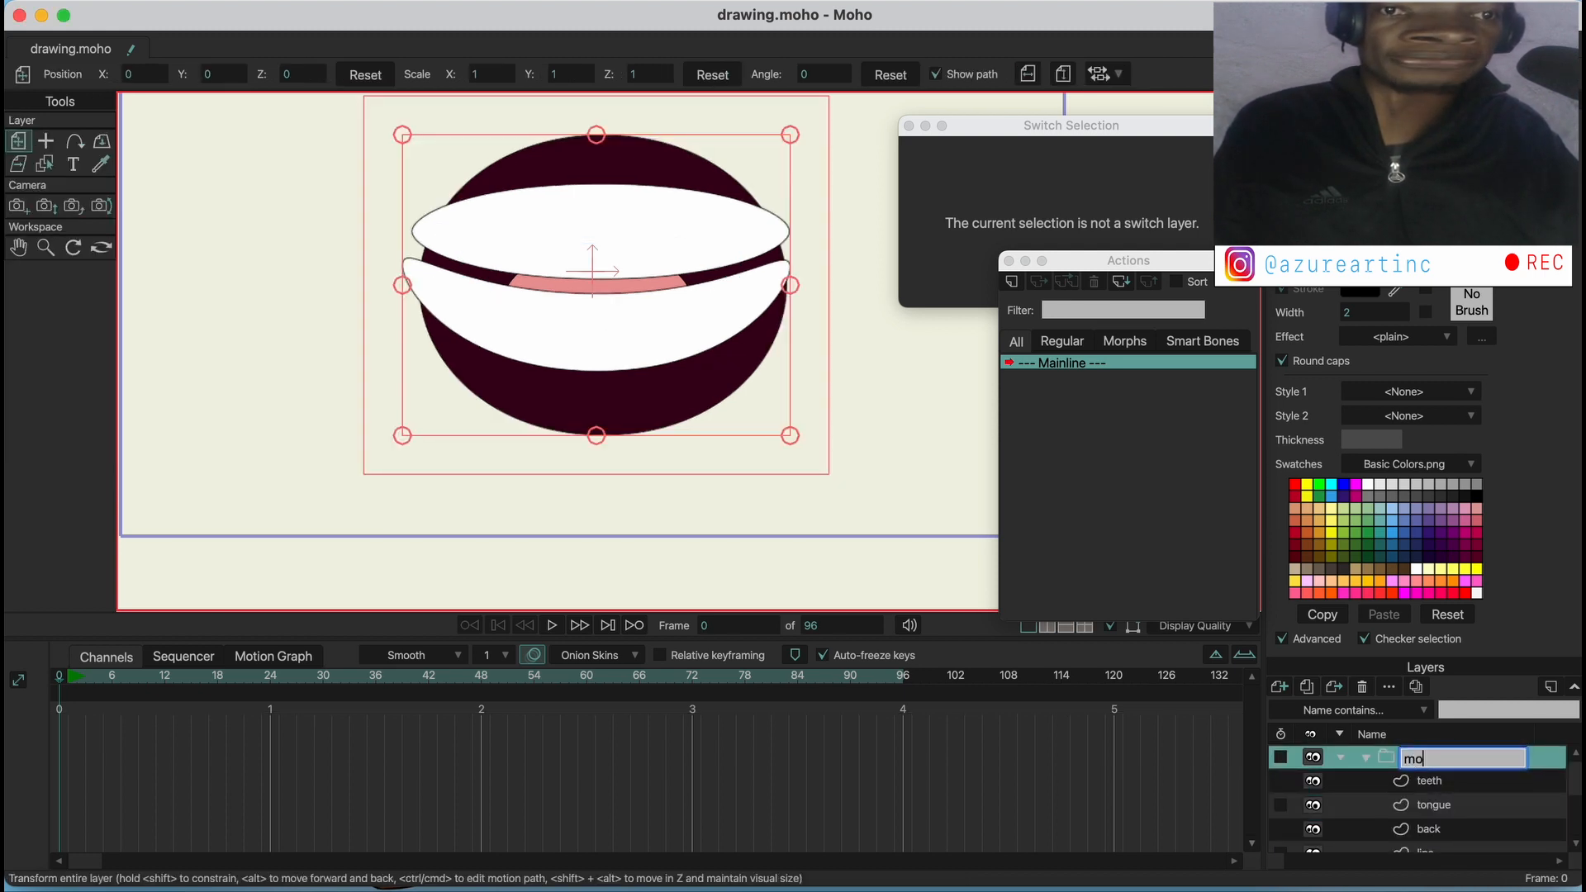
type("uth")
key("Return")
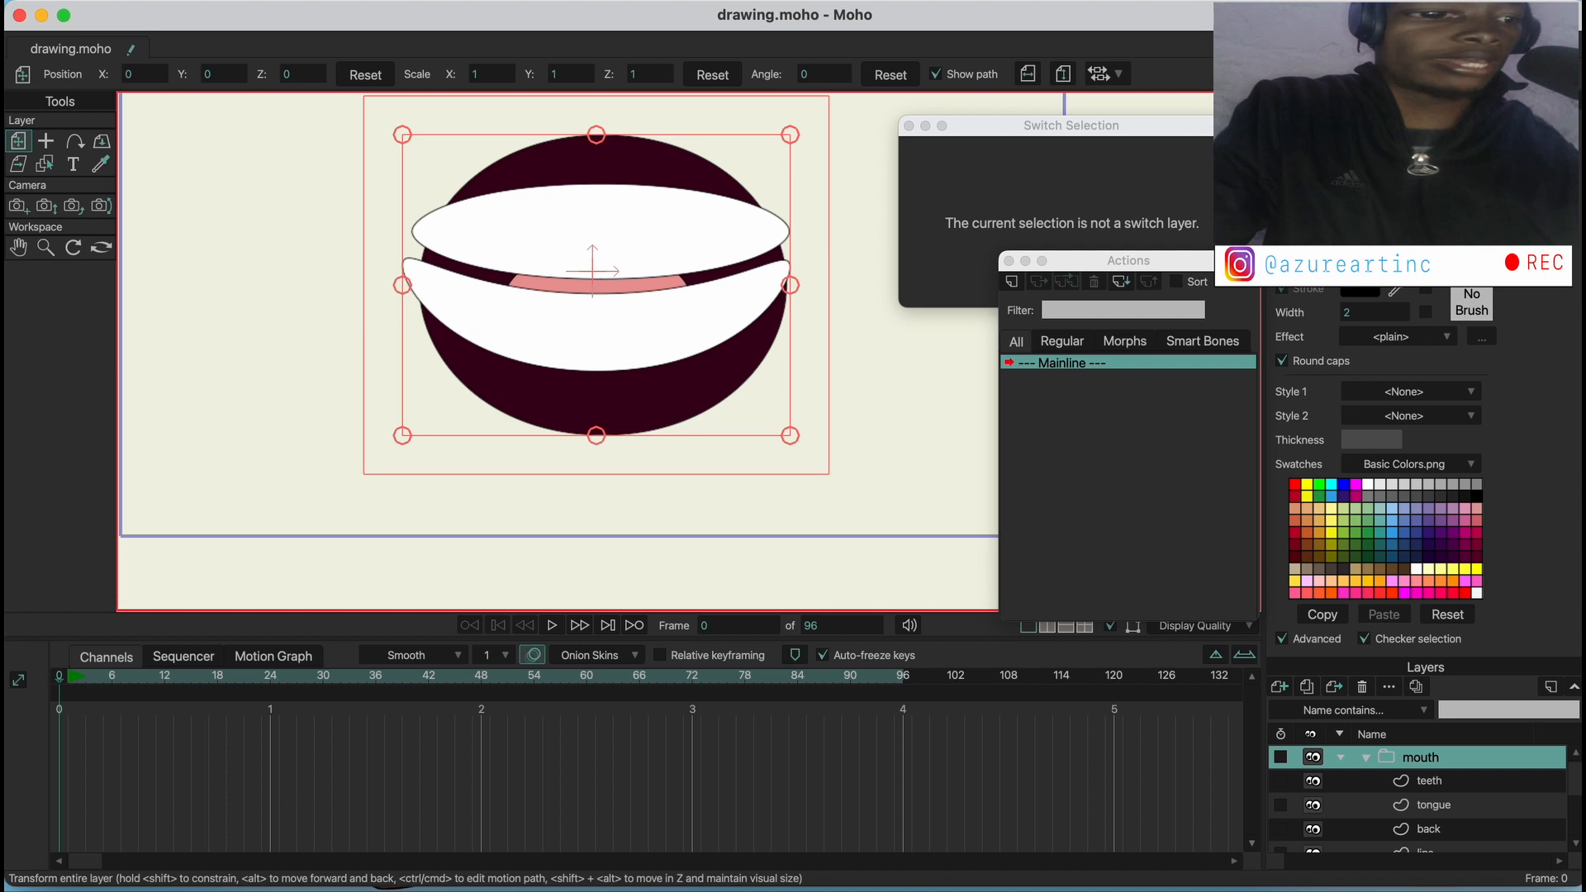
Set the mouth group's group mask to Hide all and apply it
double_click(1418, 767)
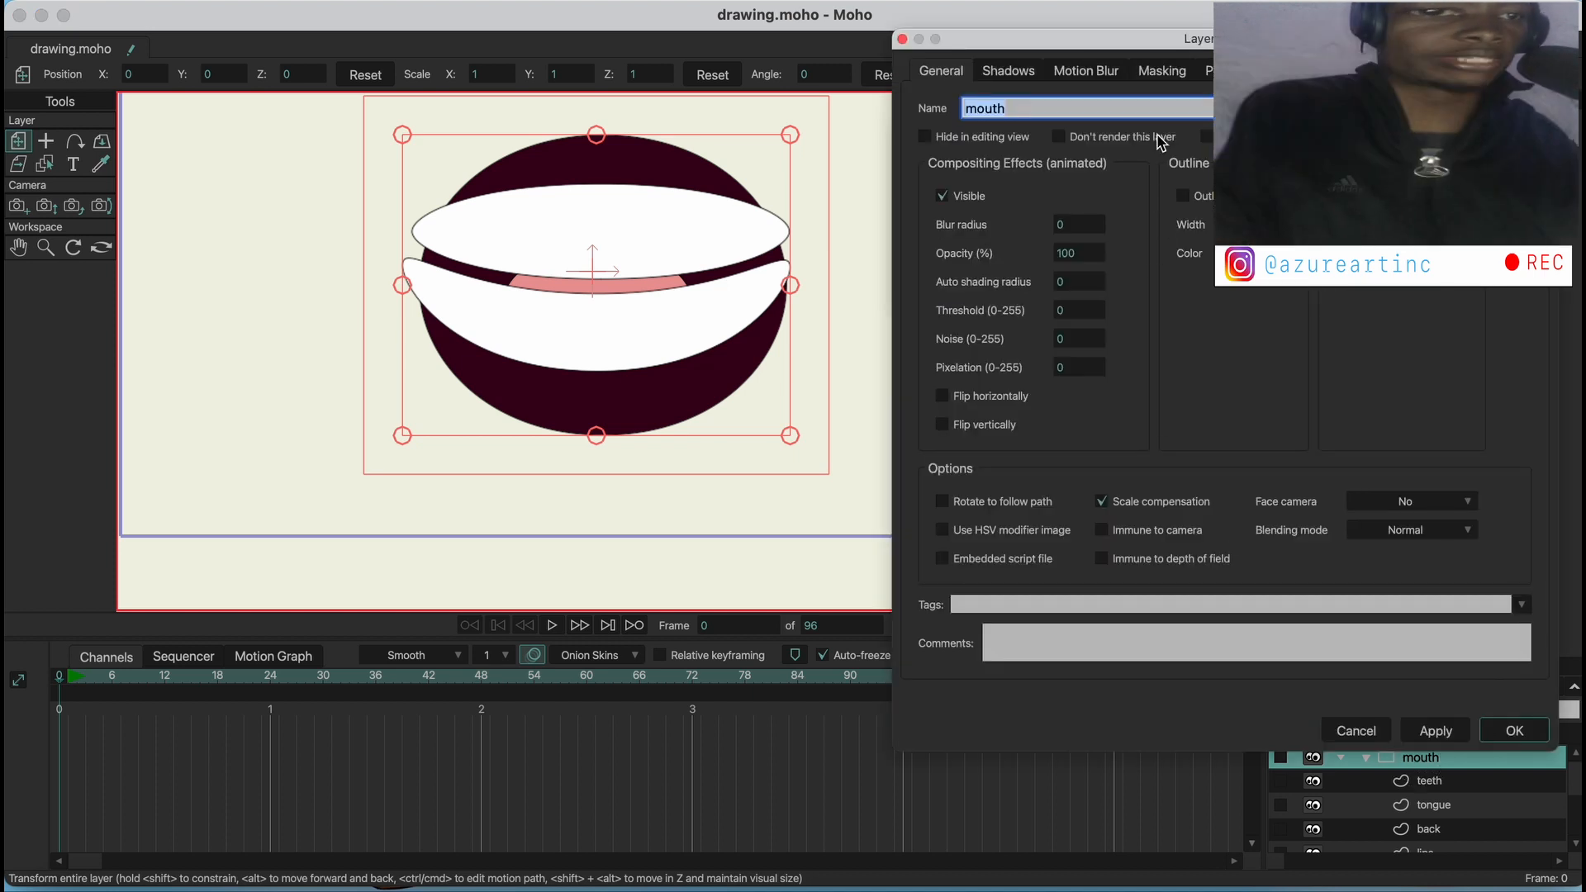
left_click(1160, 71)
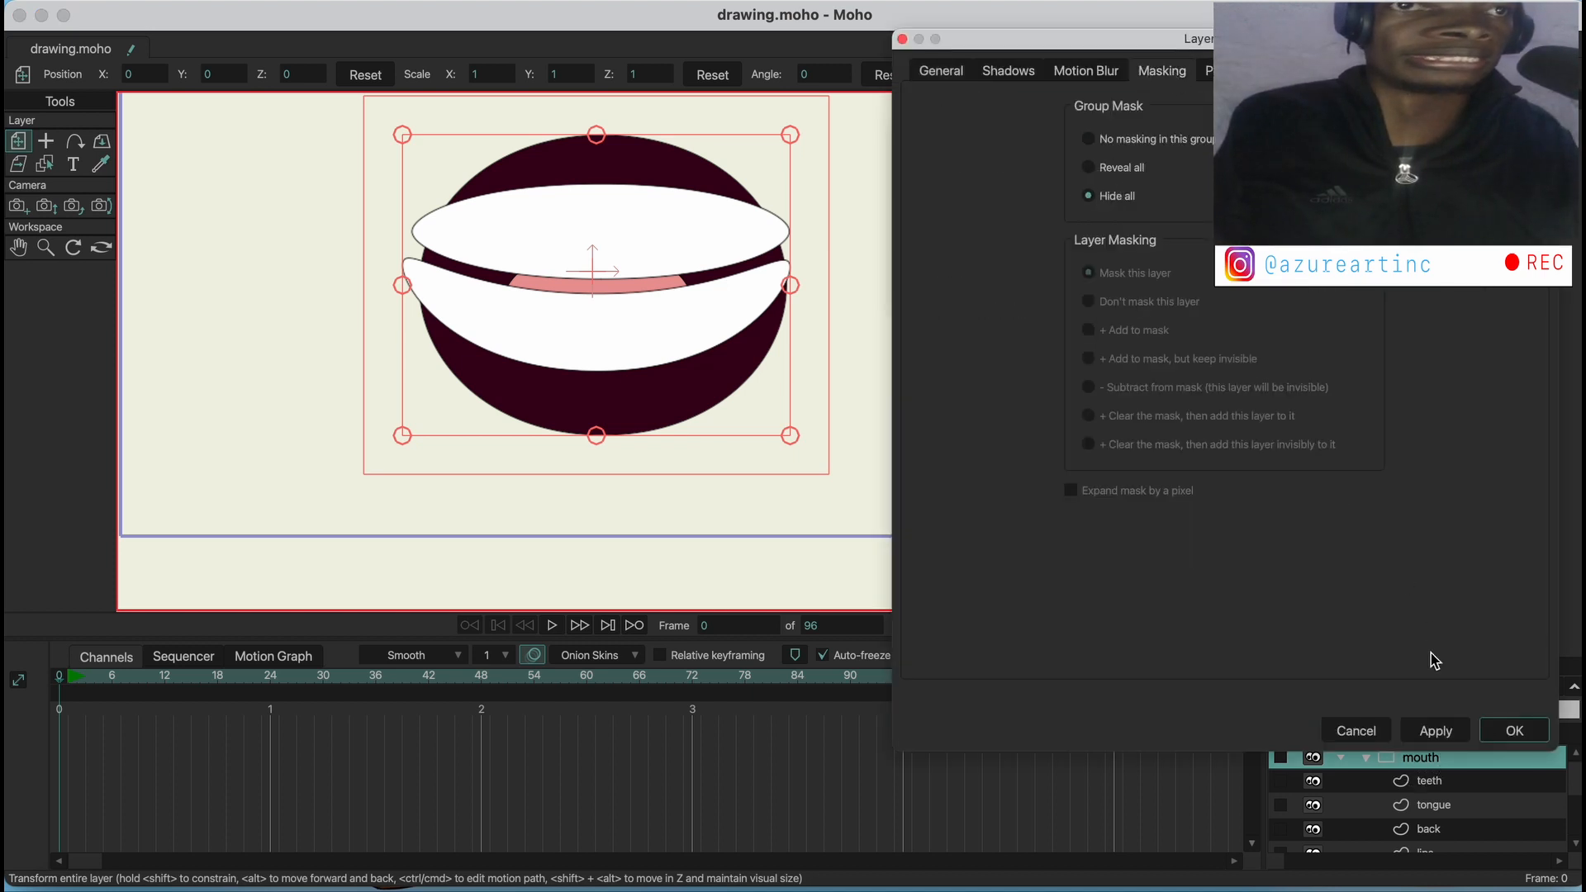
left_click(1436, 731)
left_click(1497, 732)
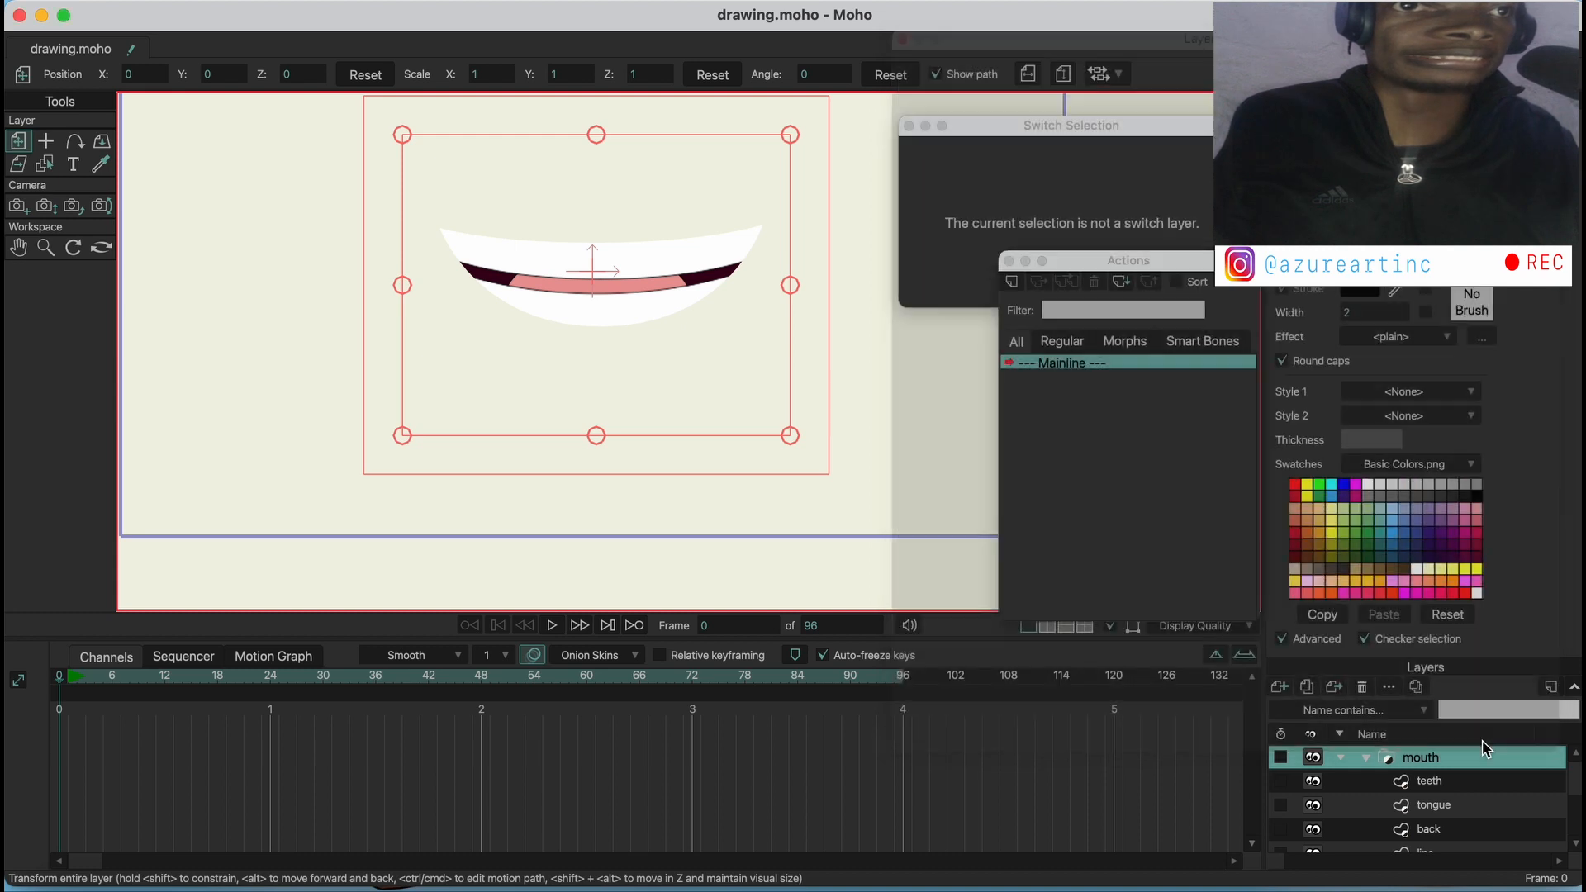
Select the lips shape to check its fill and stroke, and render a preview of the masked mouth
scroll(1429, 822, "down", 2)
left_click(1434, 811)
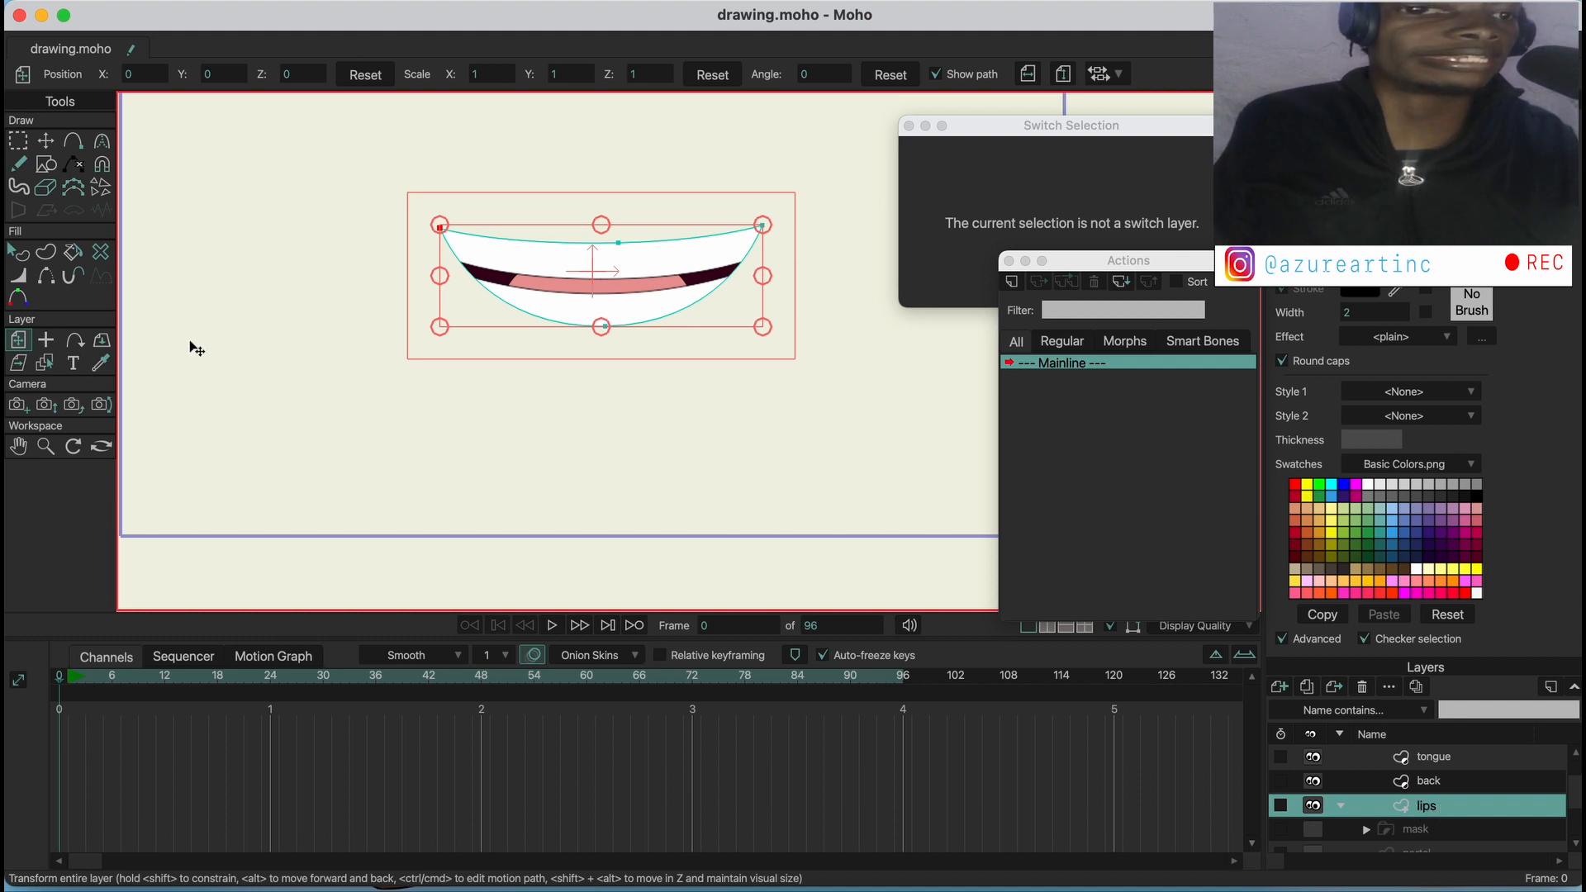
left_click(18, 252)
left_click(535, 277)
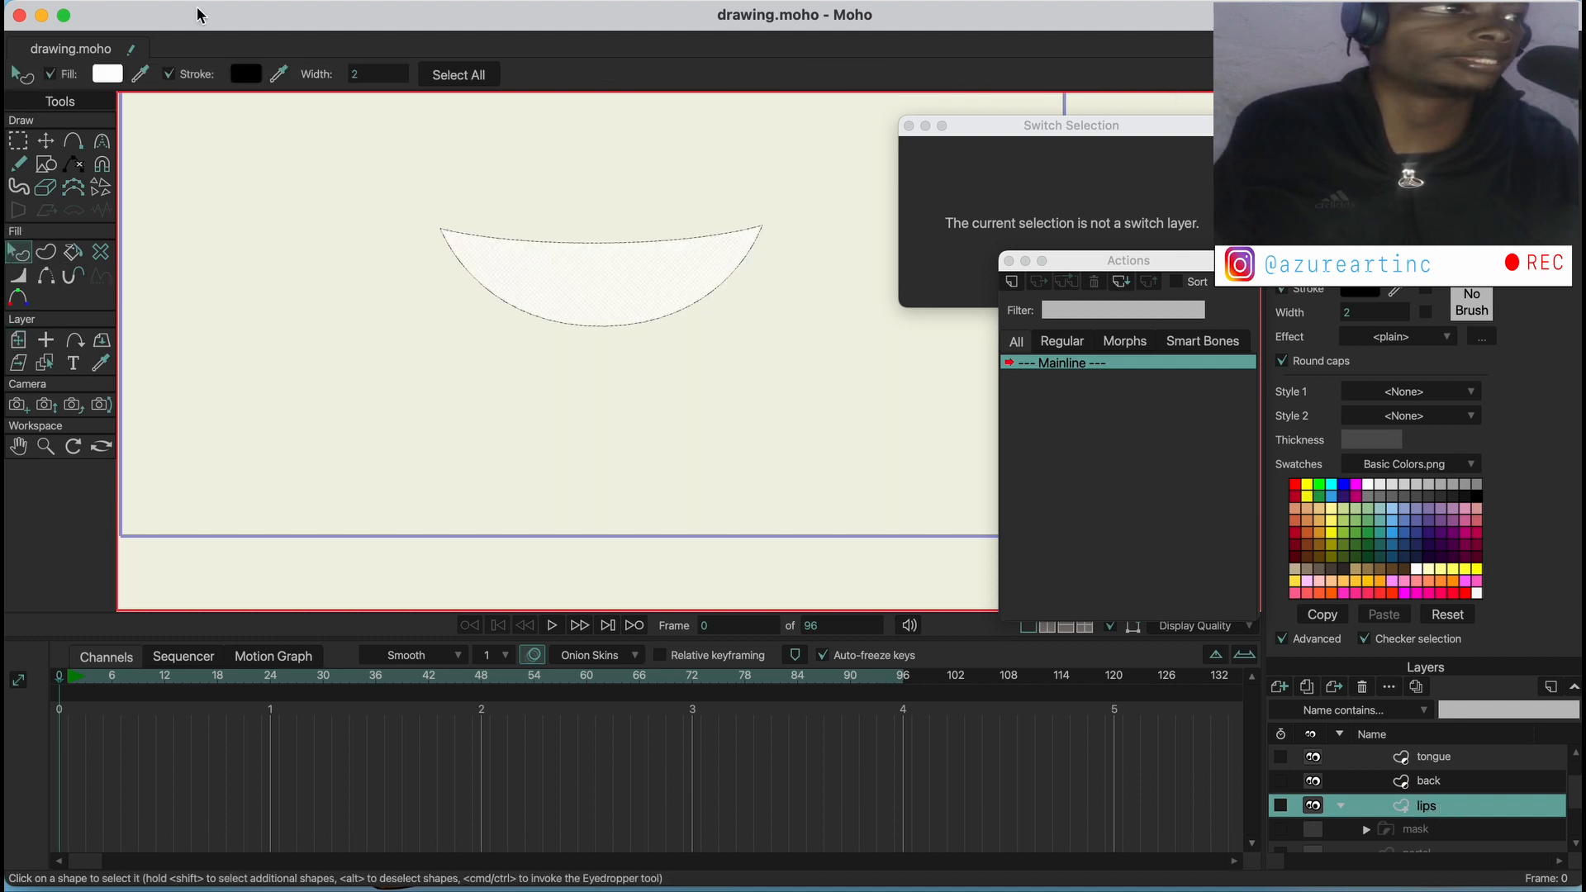
left_click(147, 7)
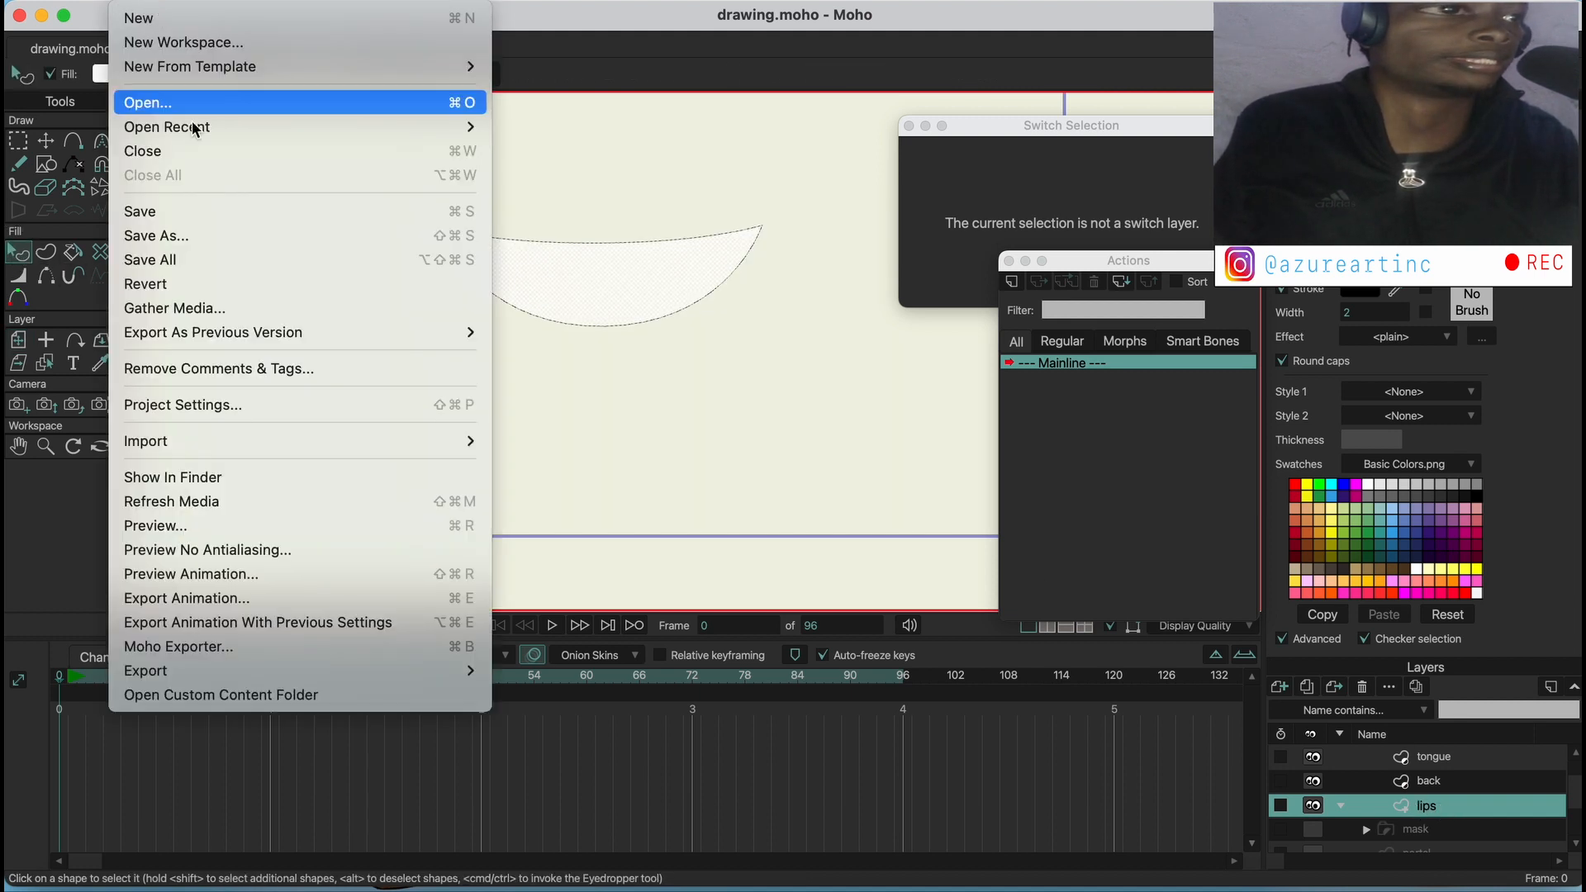
left_click(206, 520)
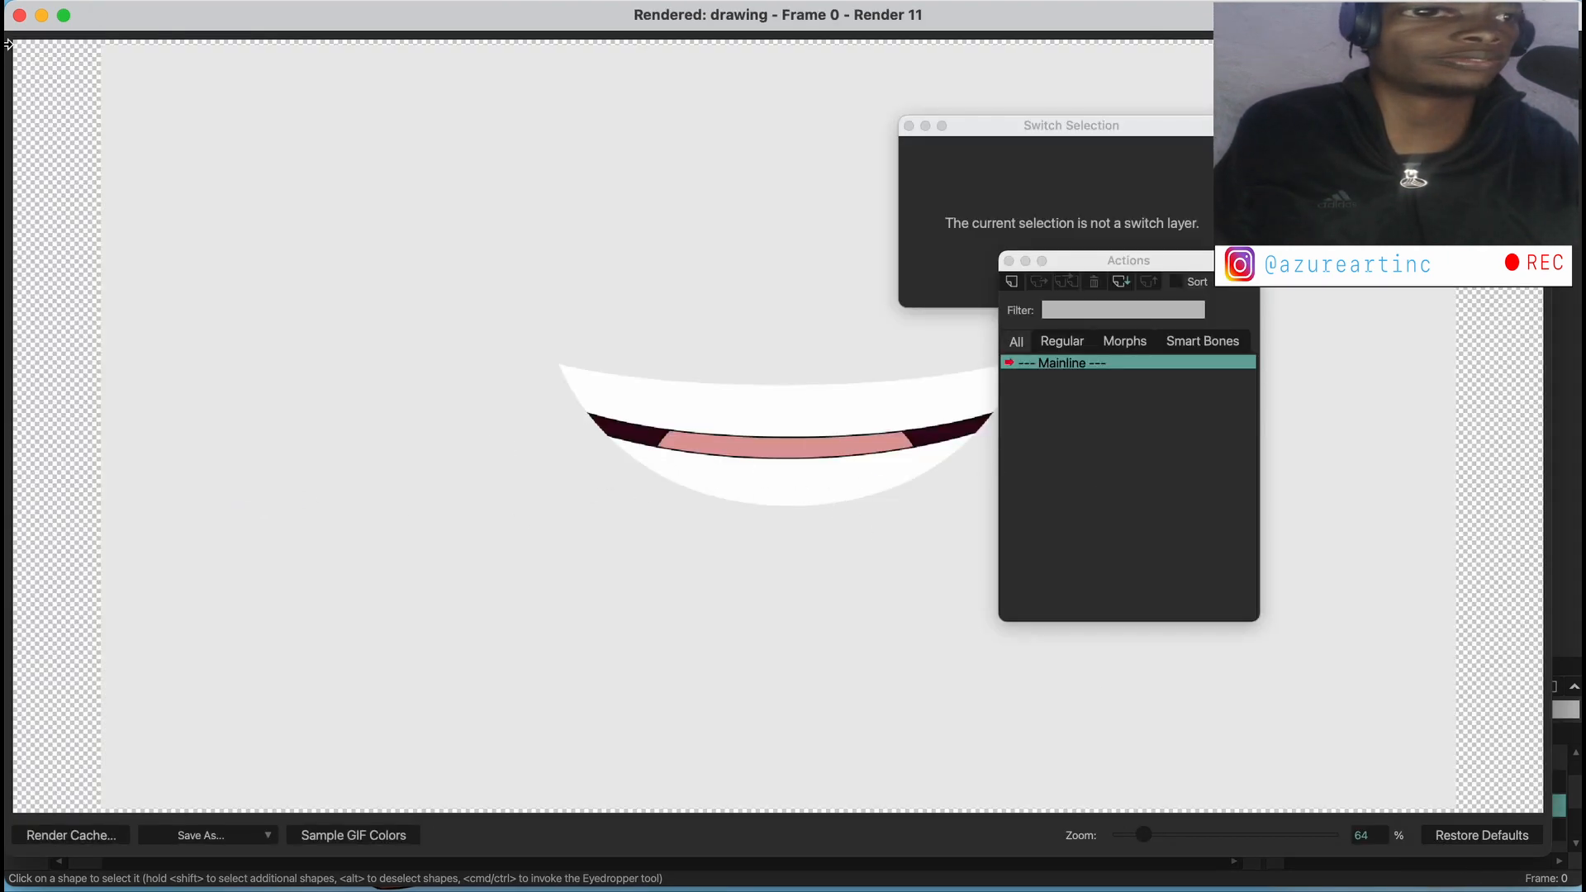
left_click(19, 16)
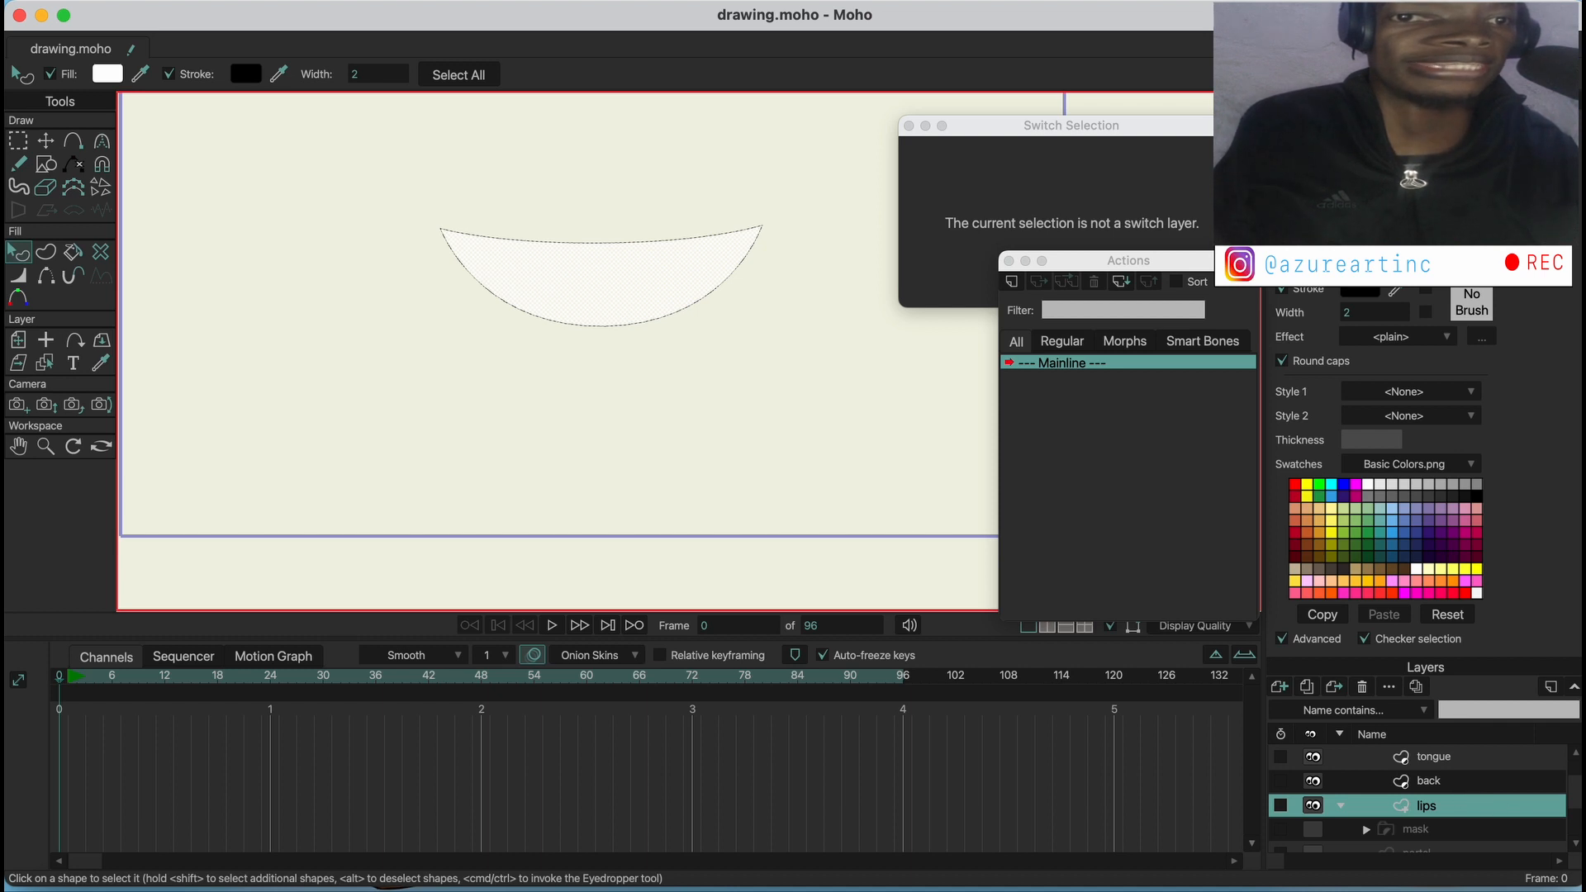
Add a new vector layer above the teeth layer inside the mouth group
left_click_drag(1576, 805, 1573, 774)
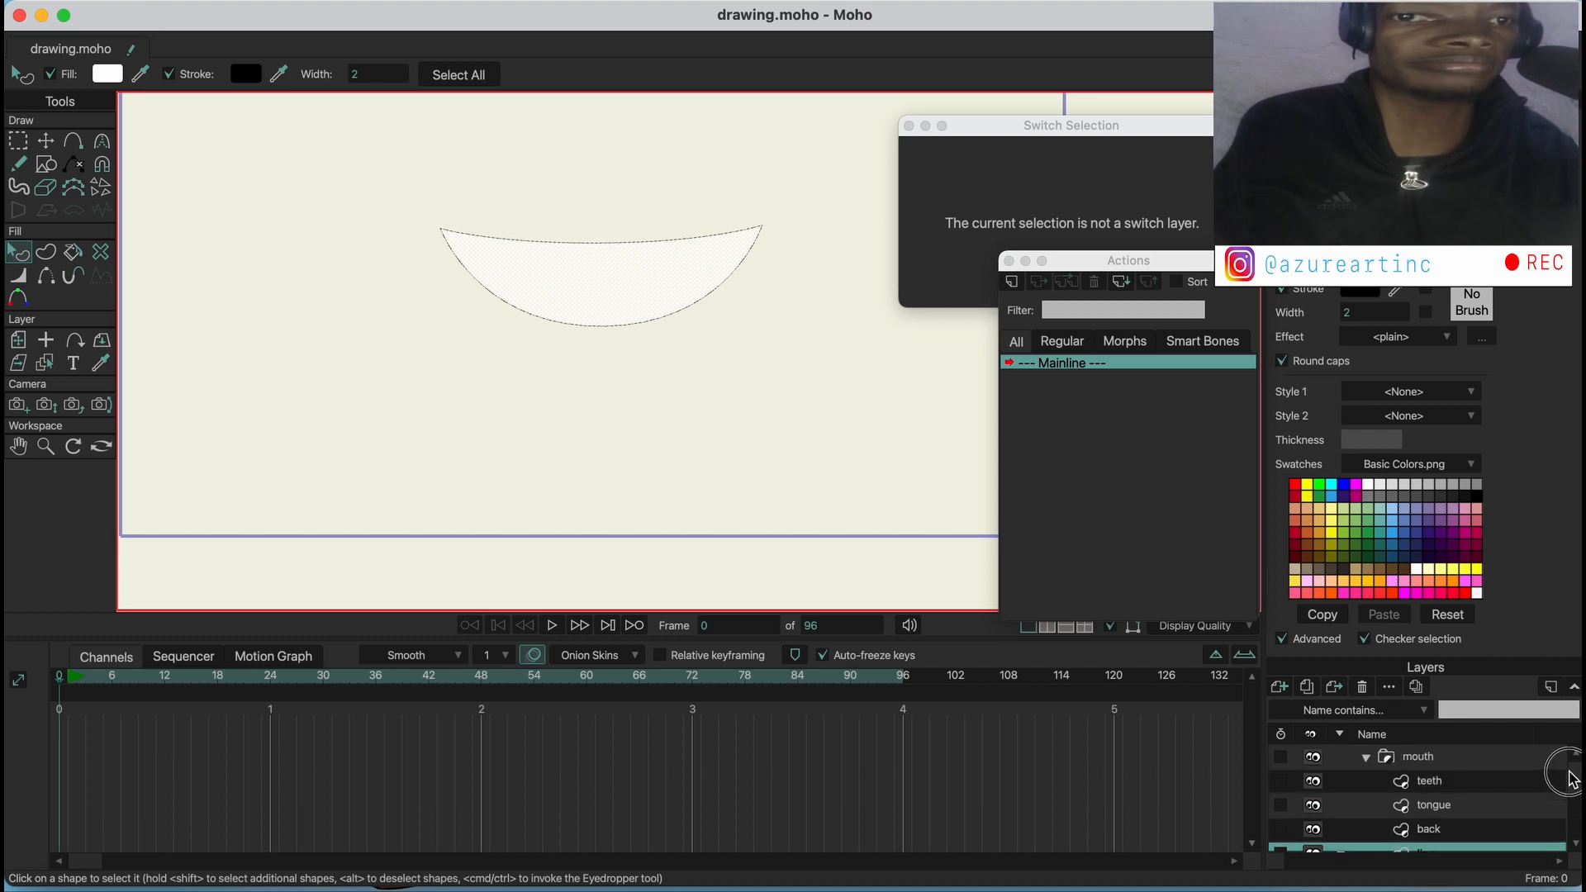
left_click(1397, 756)
left_click(1366, 758)
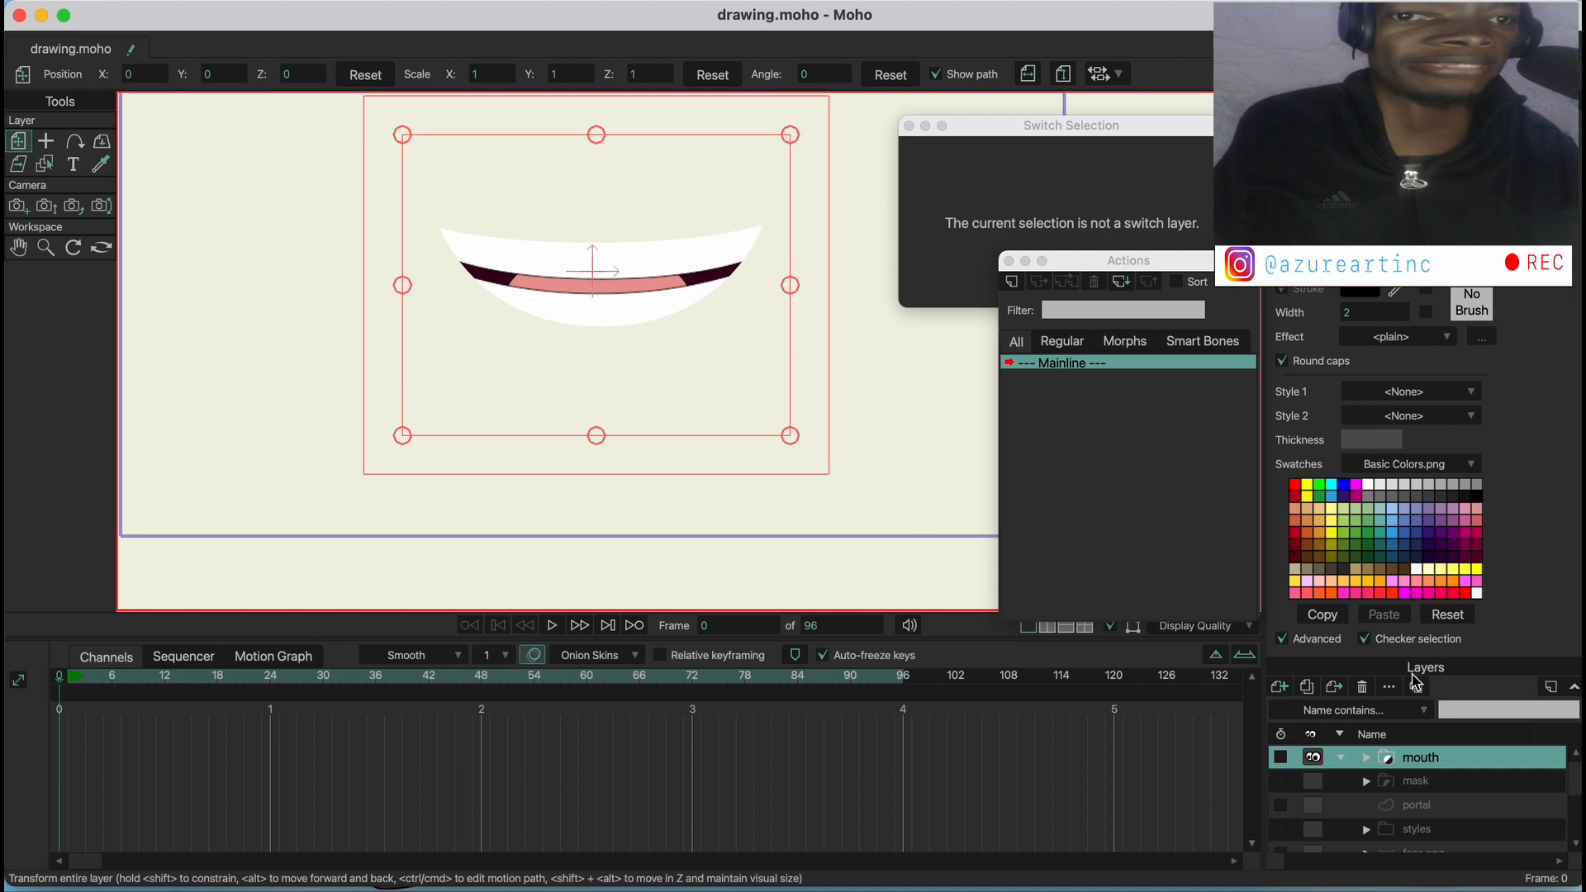
left_click(1366, 757)
left_click(1441, 781)
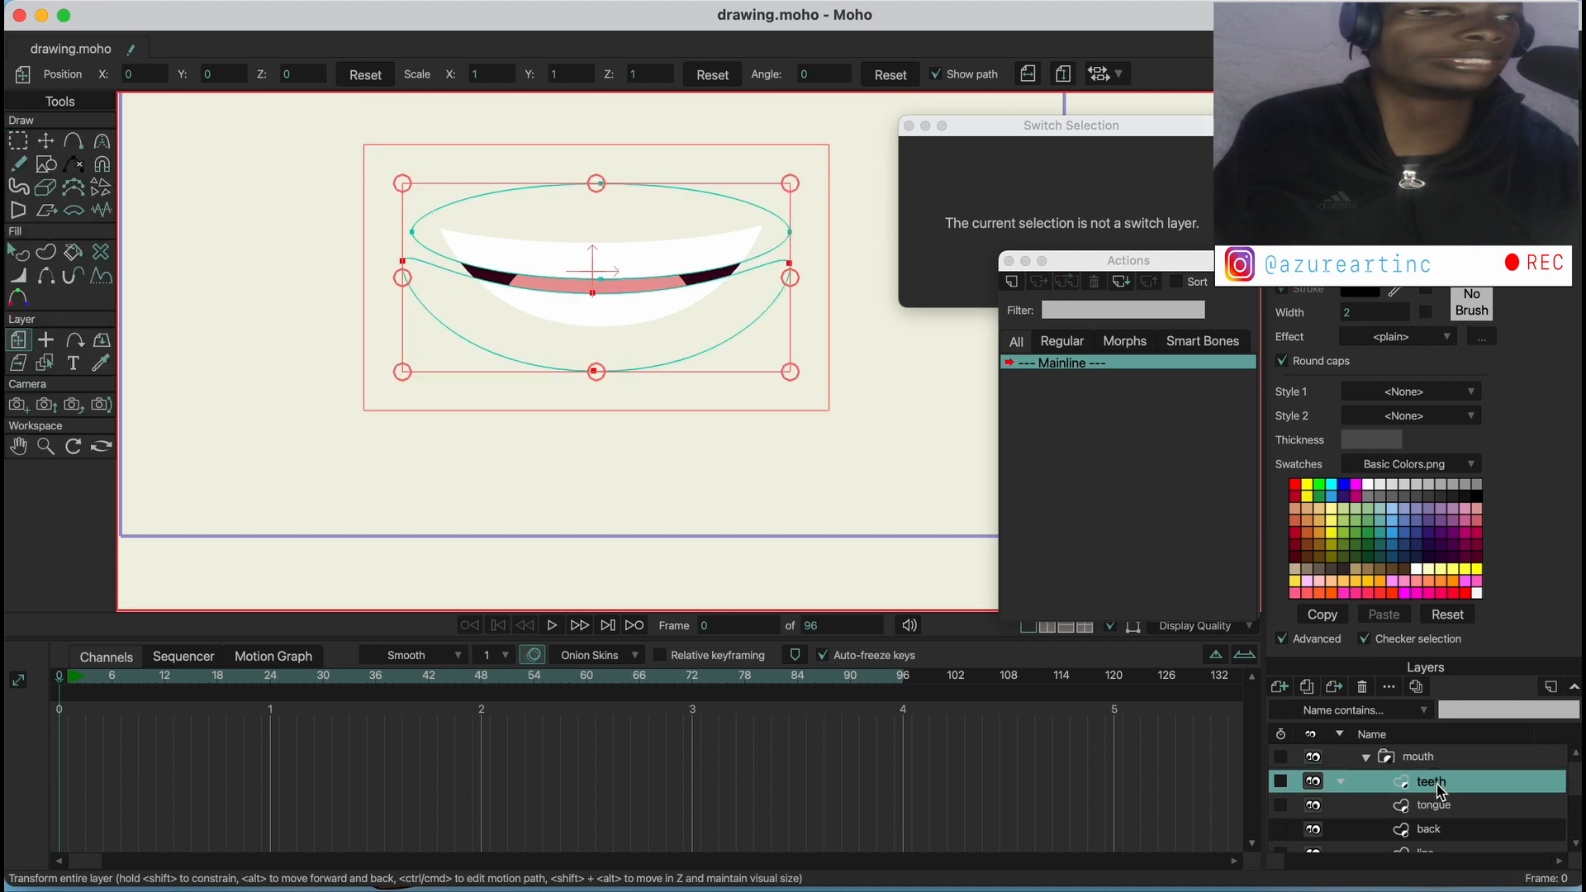
left_click(1279, 687)
left_click(1301, 685)
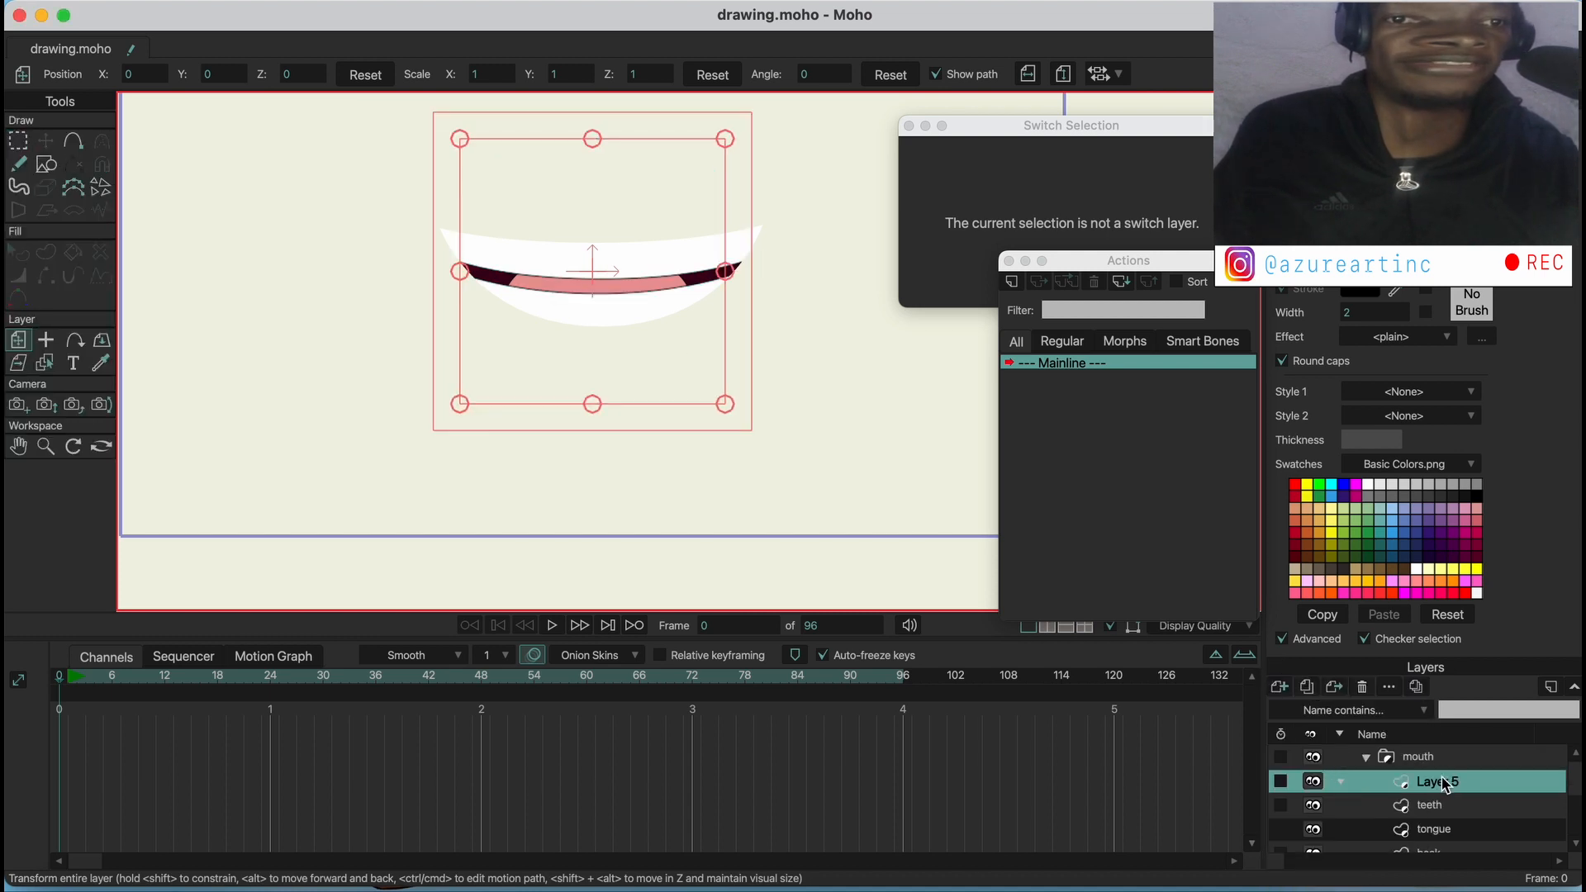
Set the new layer's masking to Don't mask this layer and apply it
double_click(1419, 775)
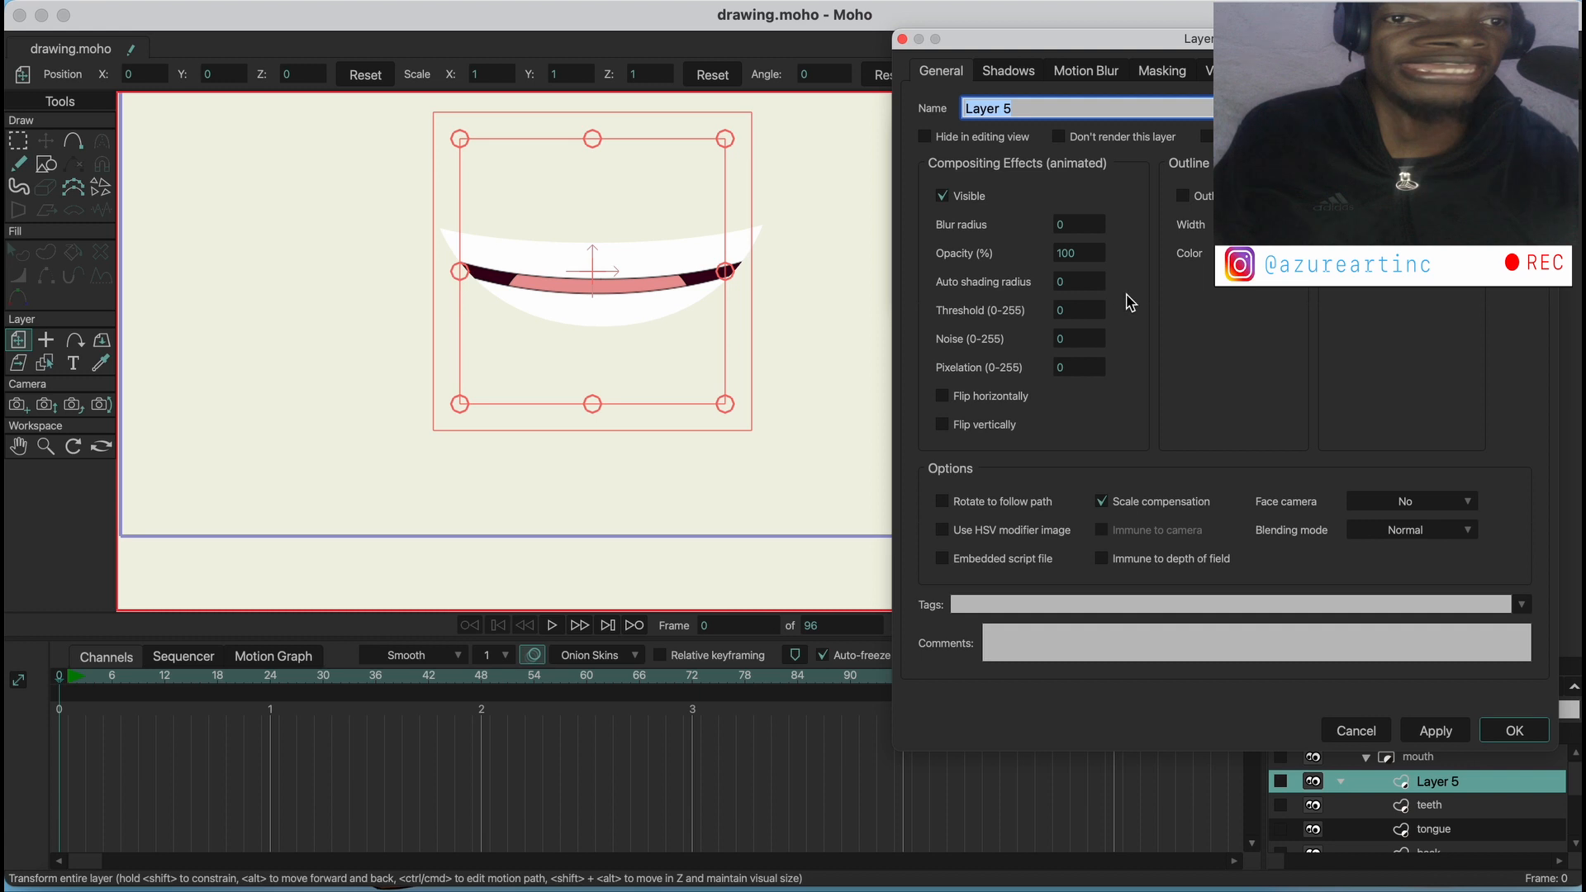
left_click(1163, 72)
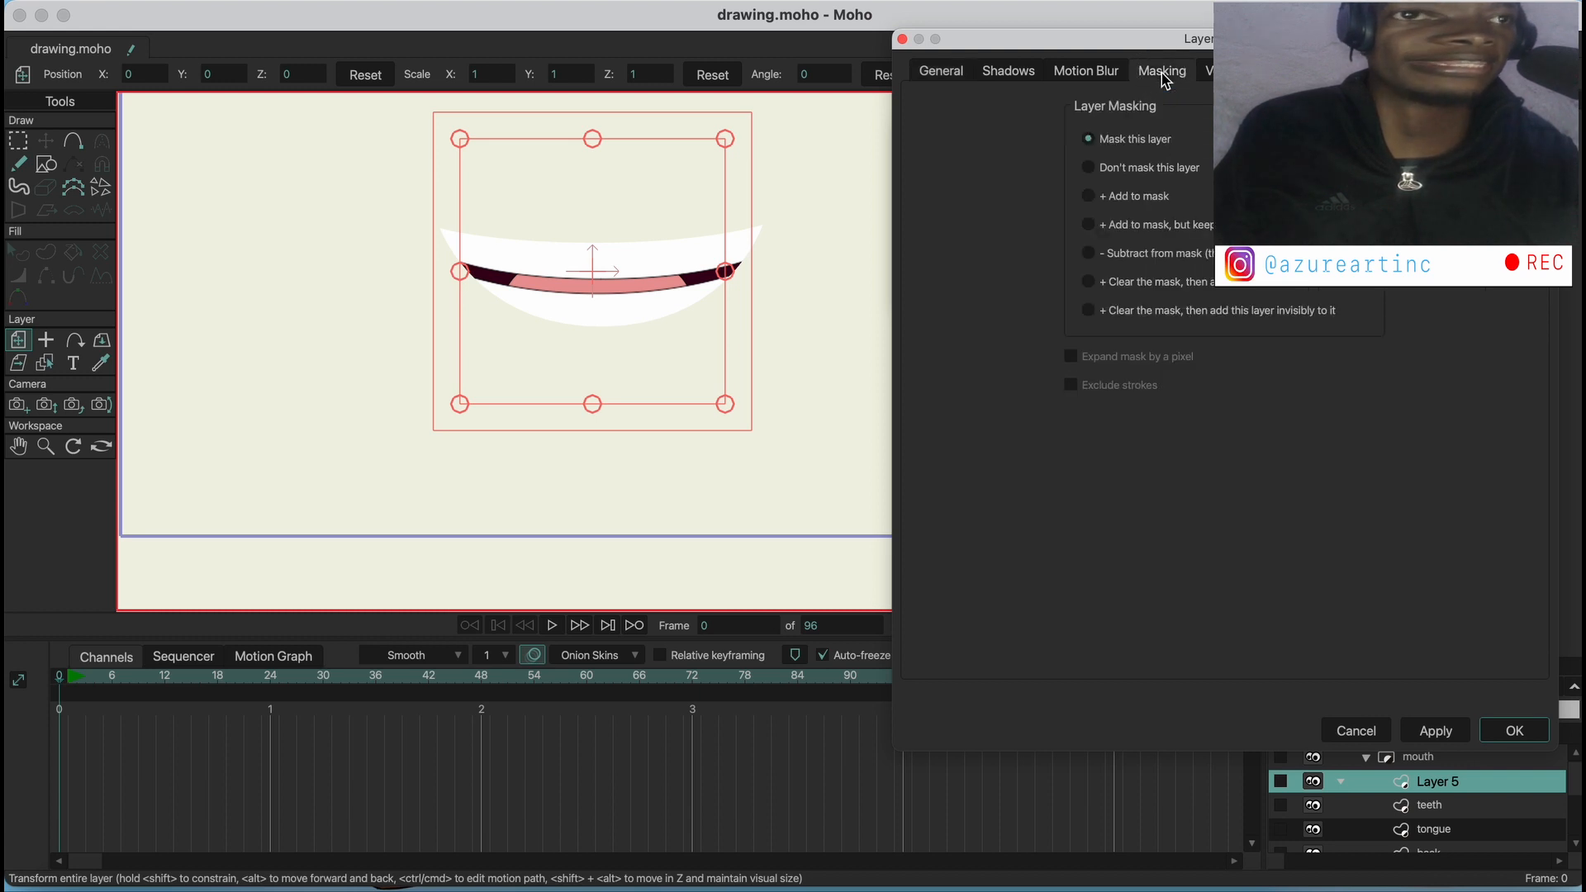
left_click(1105, 169)
left_click(1414, 727)
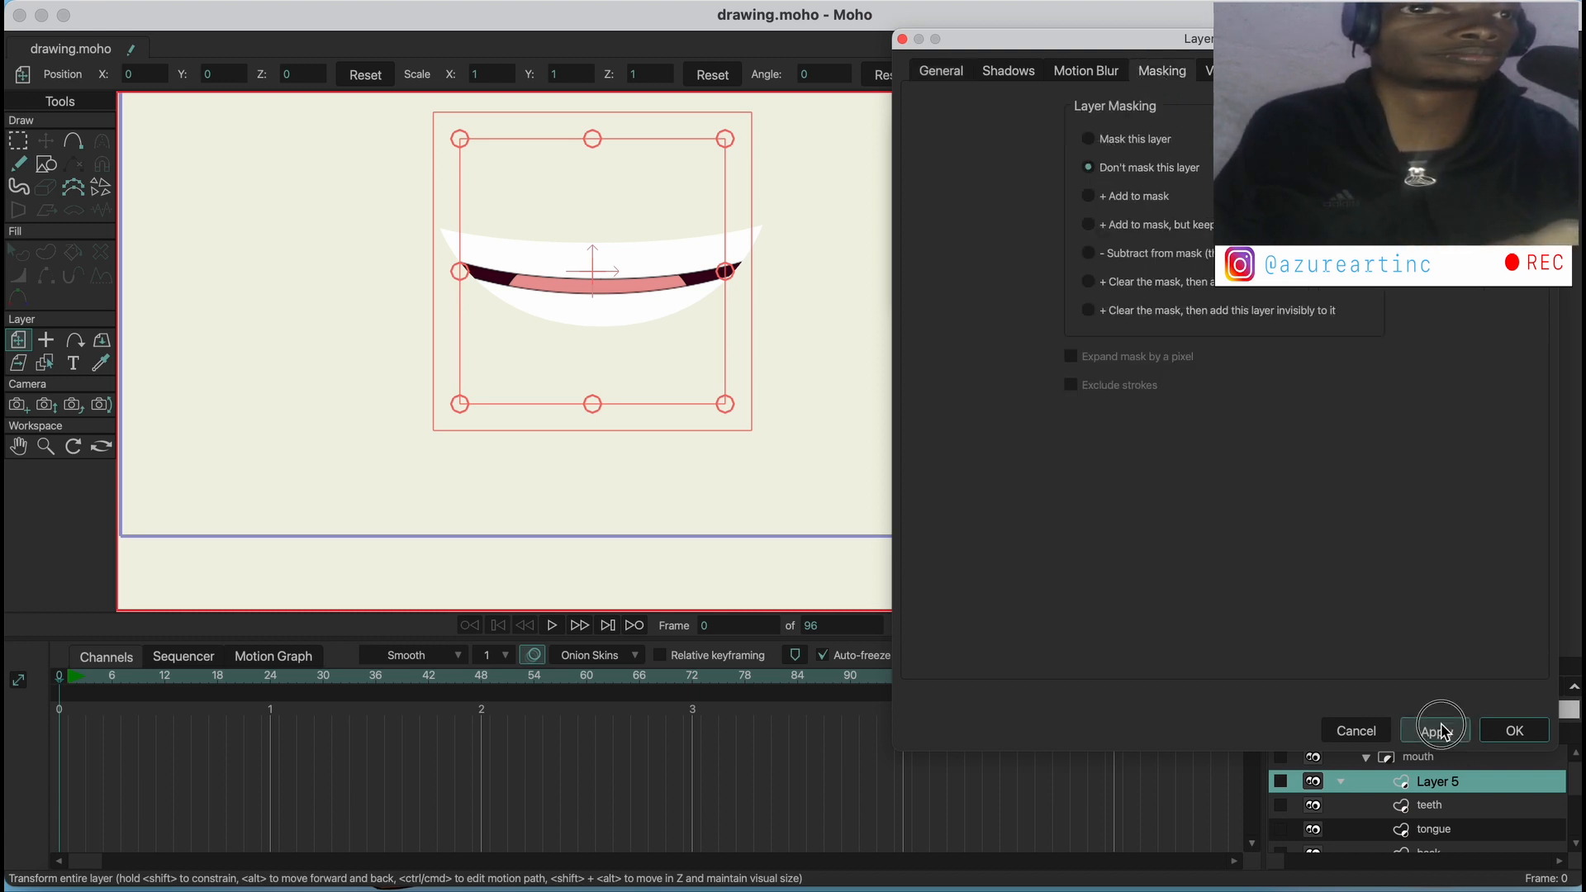
left_click(1514, 731)
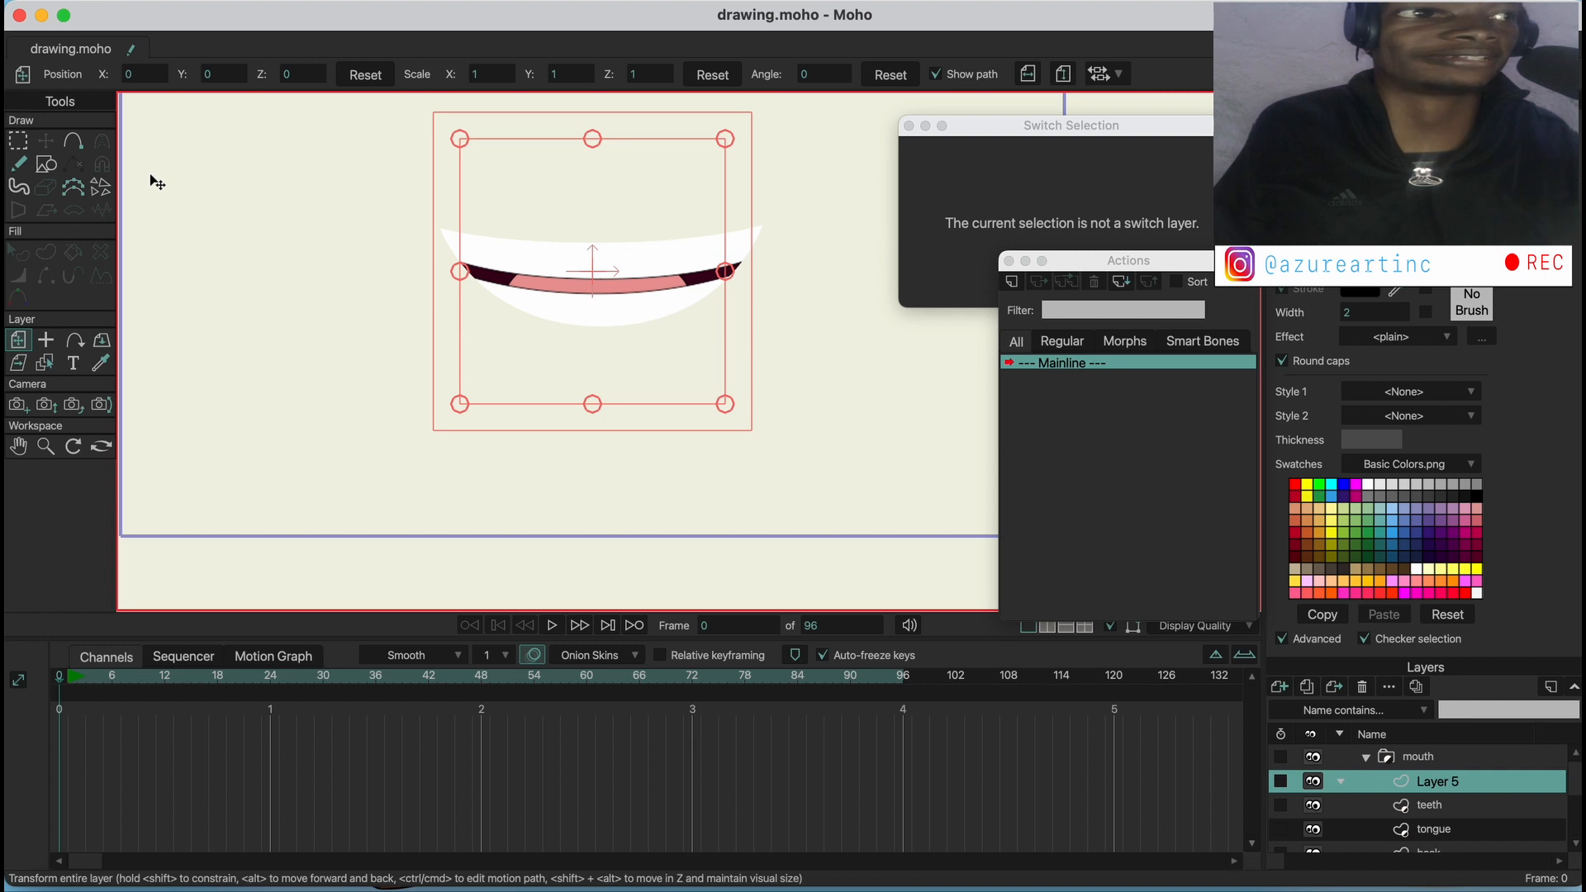
Draw a wide filled rectangle on the new layer, slightly wider than the smile and overlapping its upper edge
left_click(69, 148)
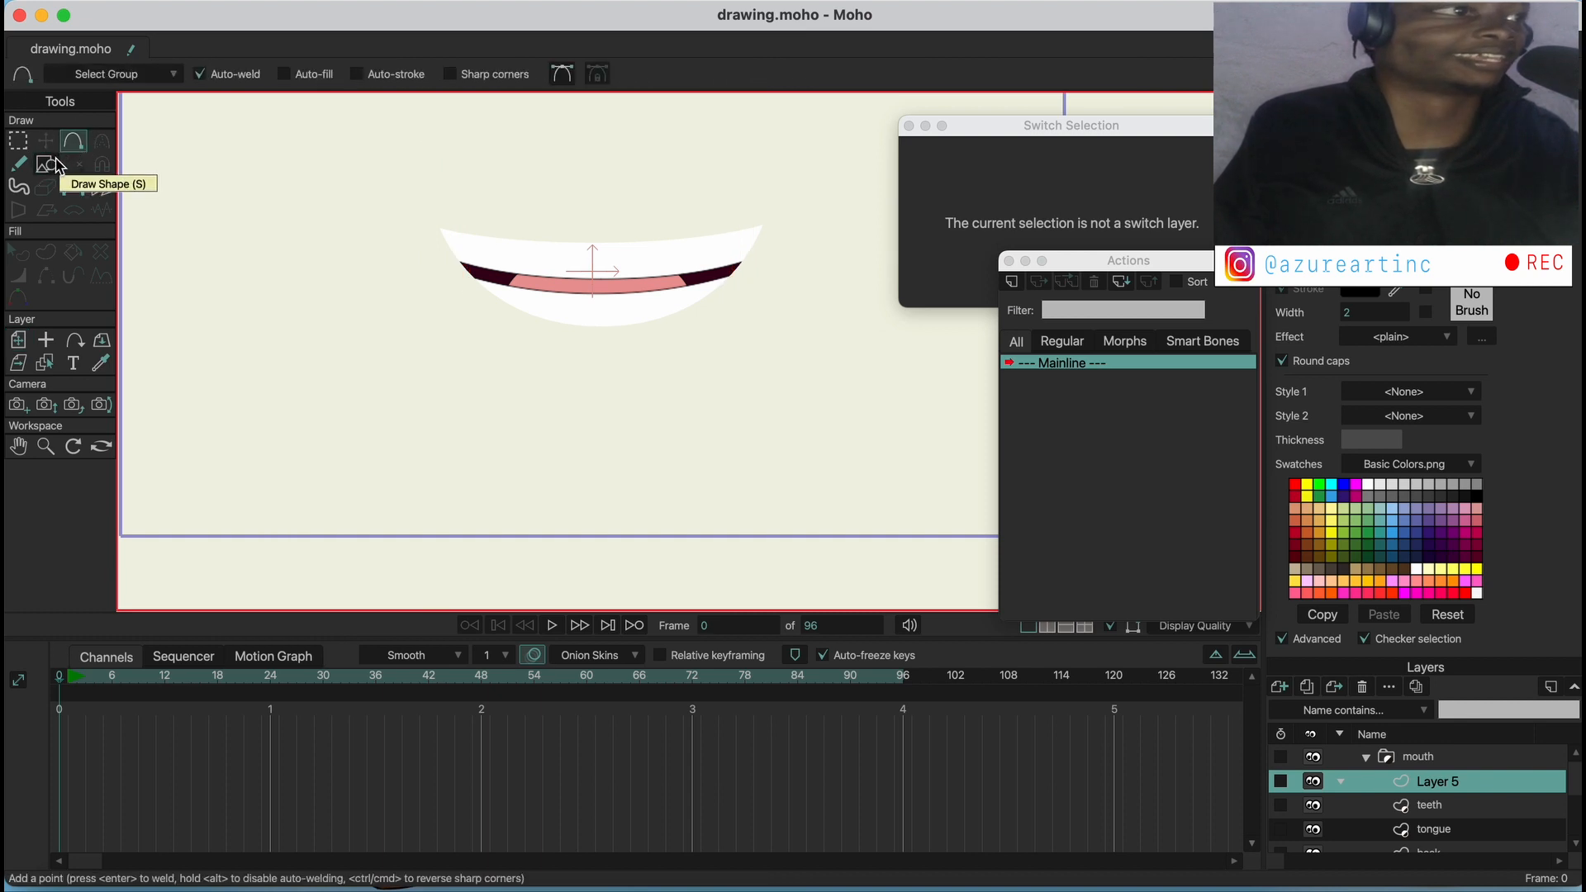
left_click(47, 165)
left_click(221, 74)
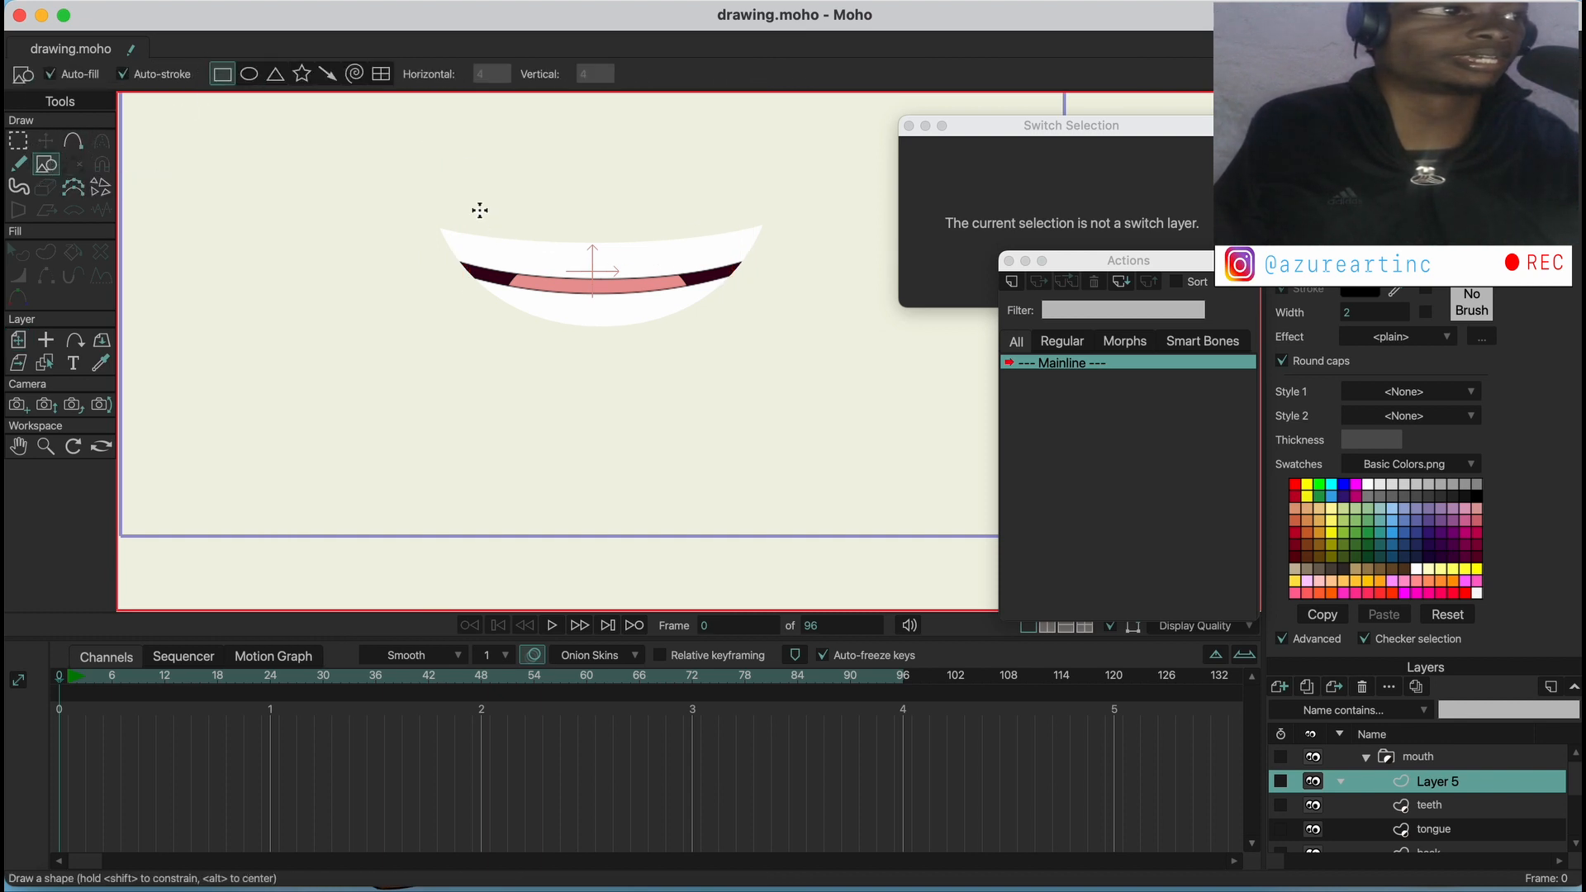
left_click_drag(435, 174, 769, 244)
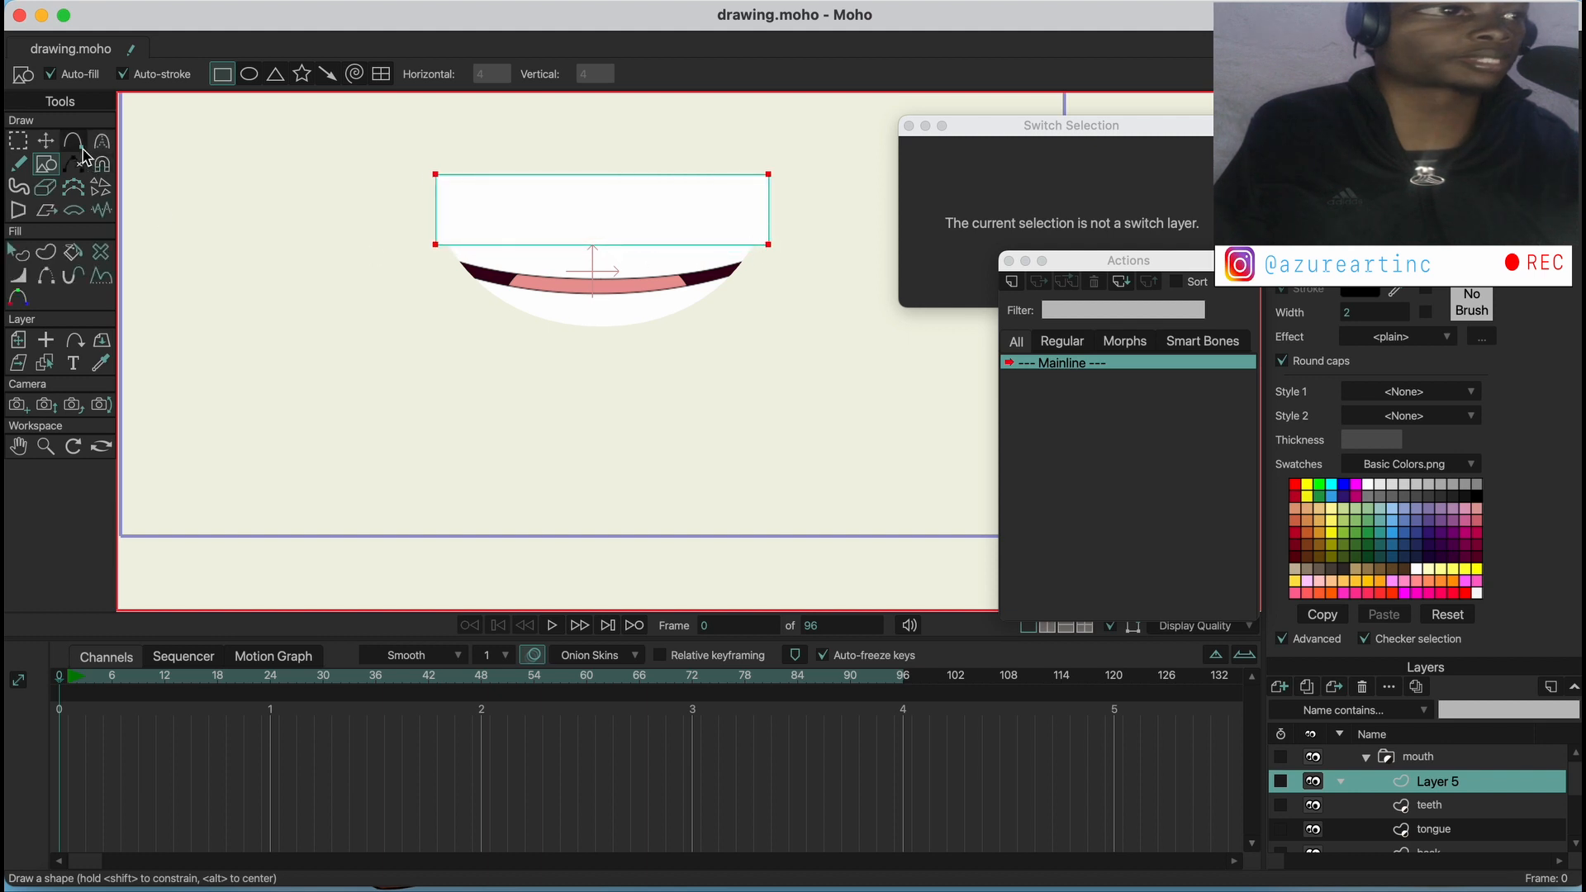
Add midpoints to the rectangle's upper and lower edges, and reshape its outline into a rough upper lip with pointed corners
left_click(73, 142)
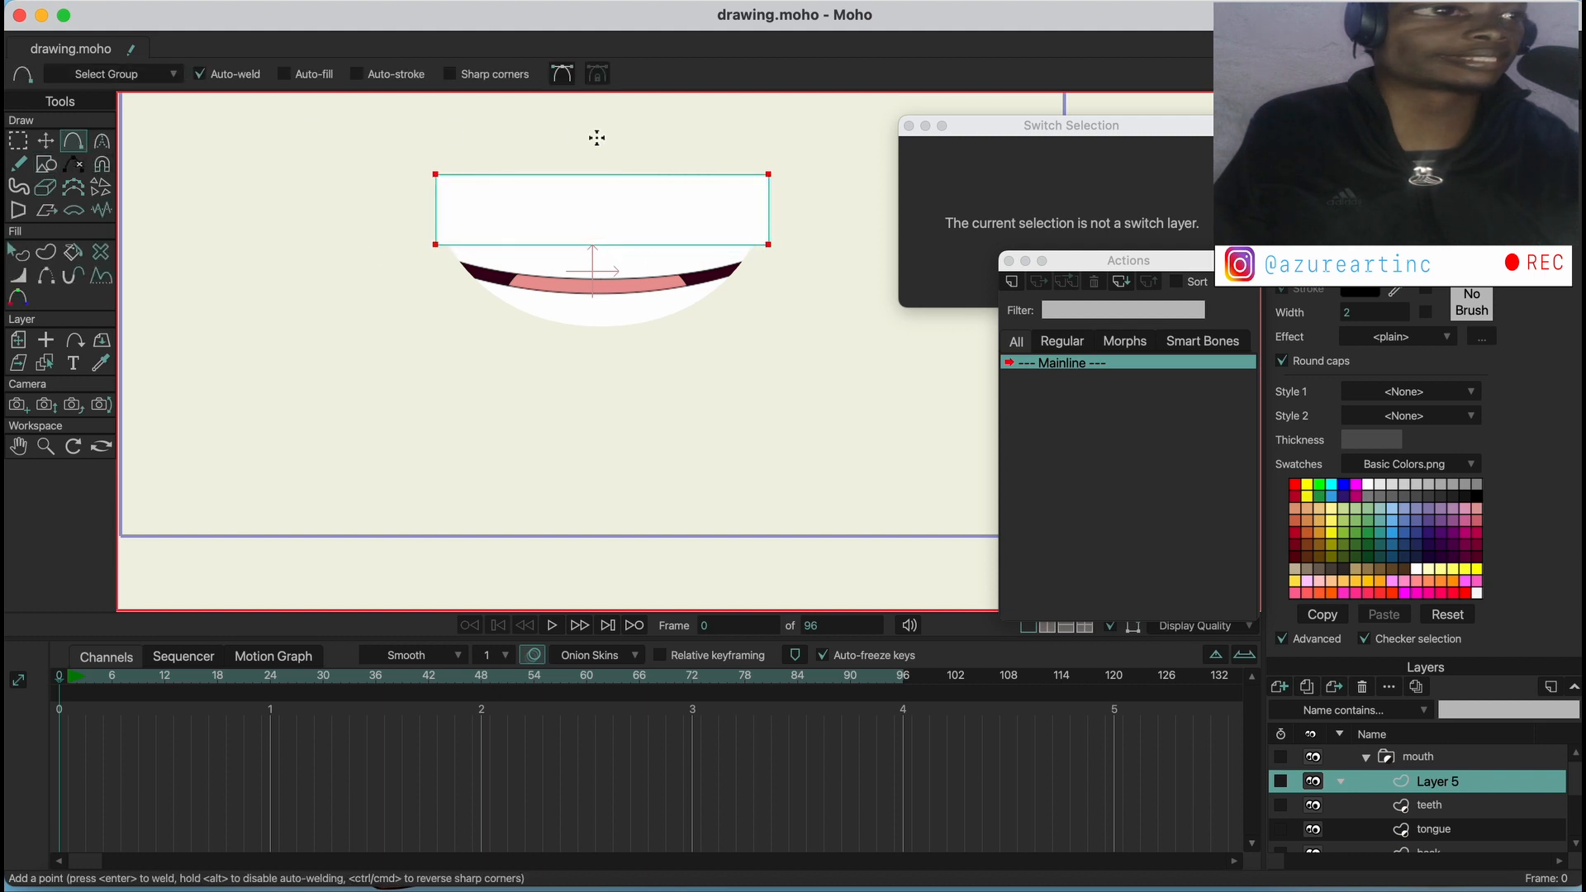
left_click(600, 245)
left_click(47, 142)
left_click_drag(438, 174, 531, 196)
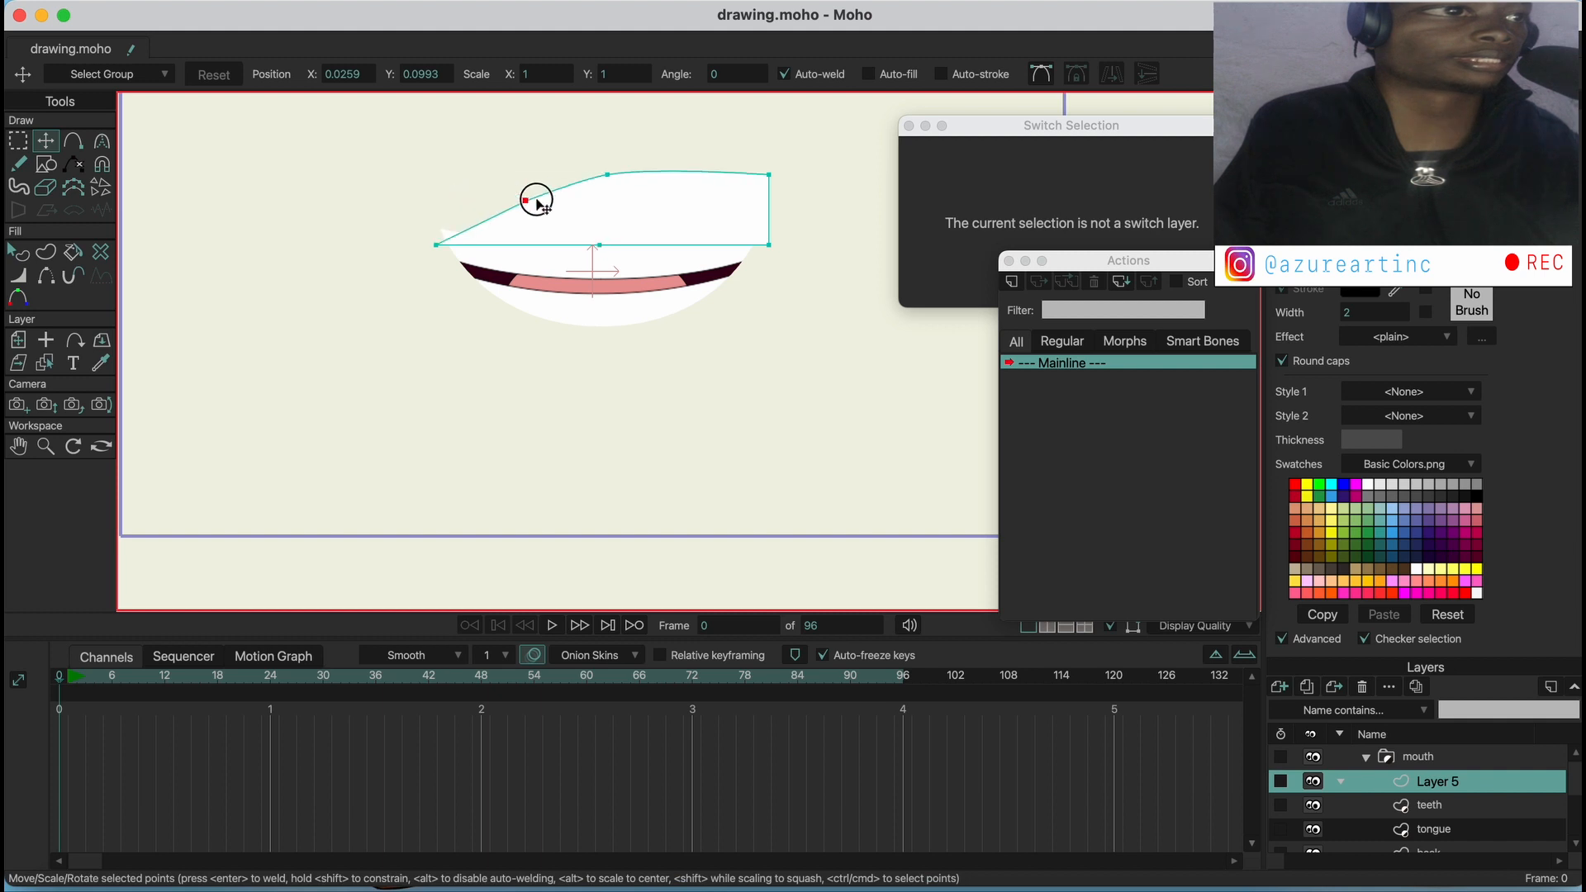
left_click_drag(618, 172, 609, 221)
left_click_drag(776, 174, 694, 216)
left_click_drag(777, 245, 774, 230)
left_click_drag(439, 247, 427, 231)
Add two more points on the lip's lower edge and adjust that edge into a gentle curve dipping at the centre
key("a")
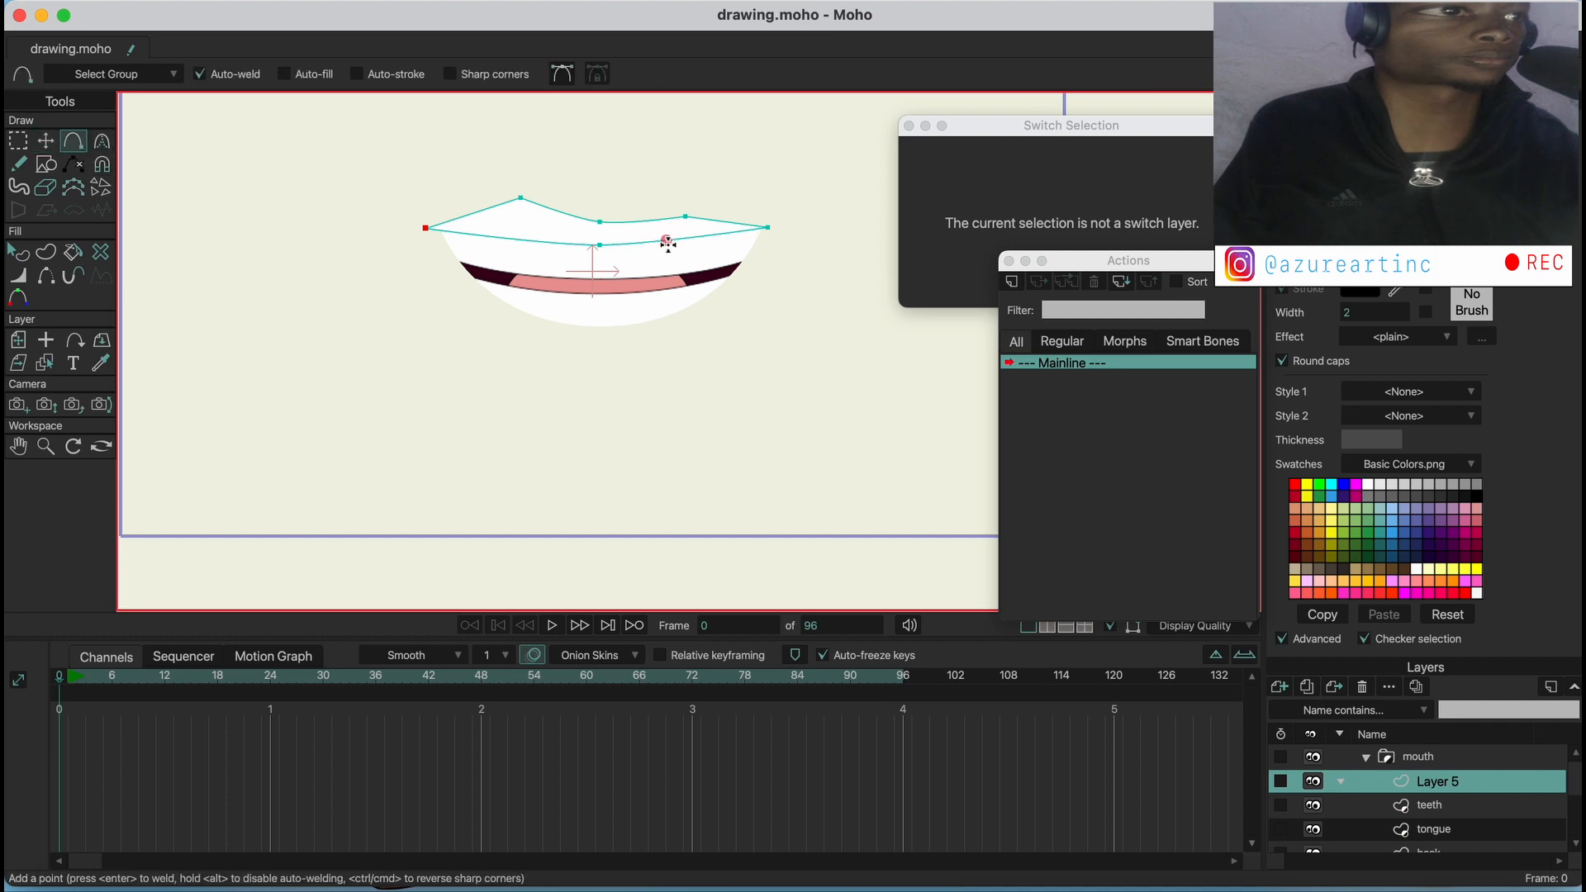
left_click(45, 142)
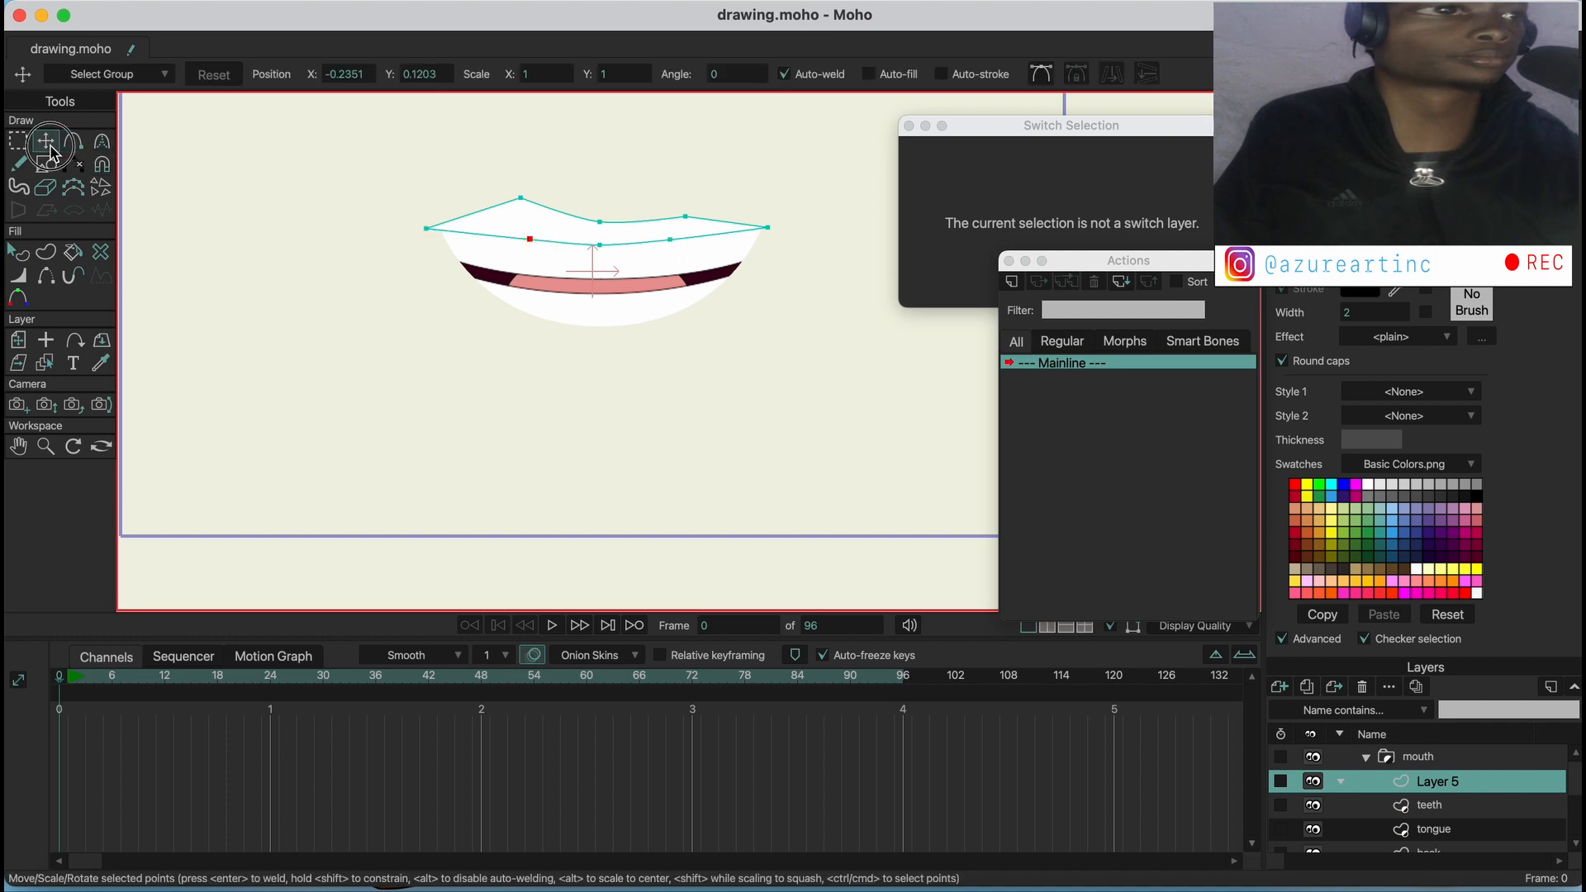
left_click_drag(506, 241, 516, 238)
left_click_drag(670, 240, 664, 235)
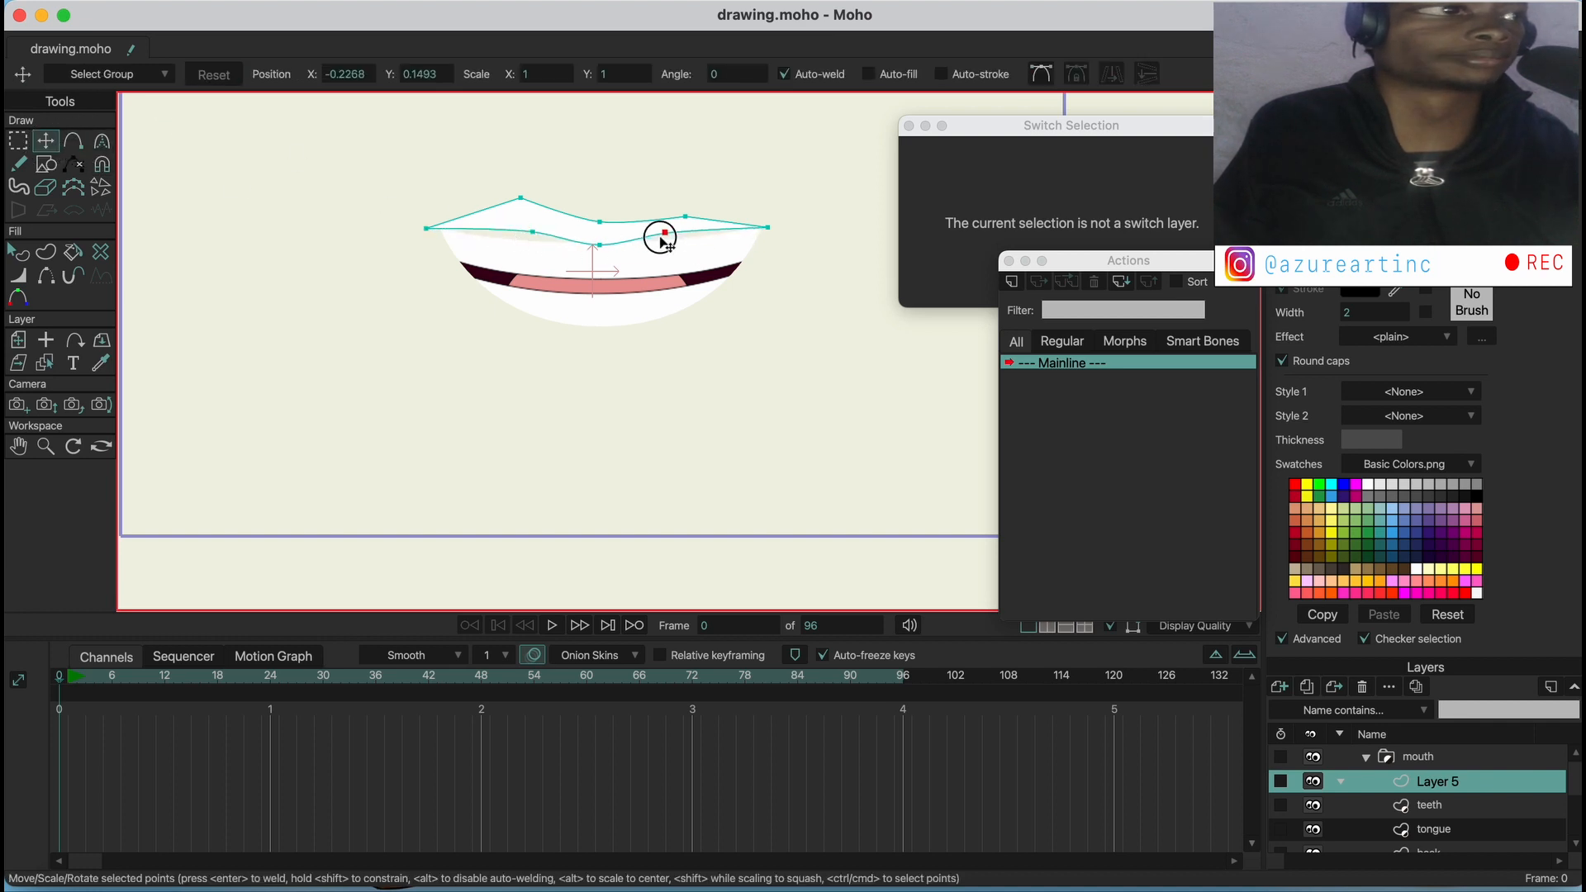
left_click_drag(430, 232, 432, 241)
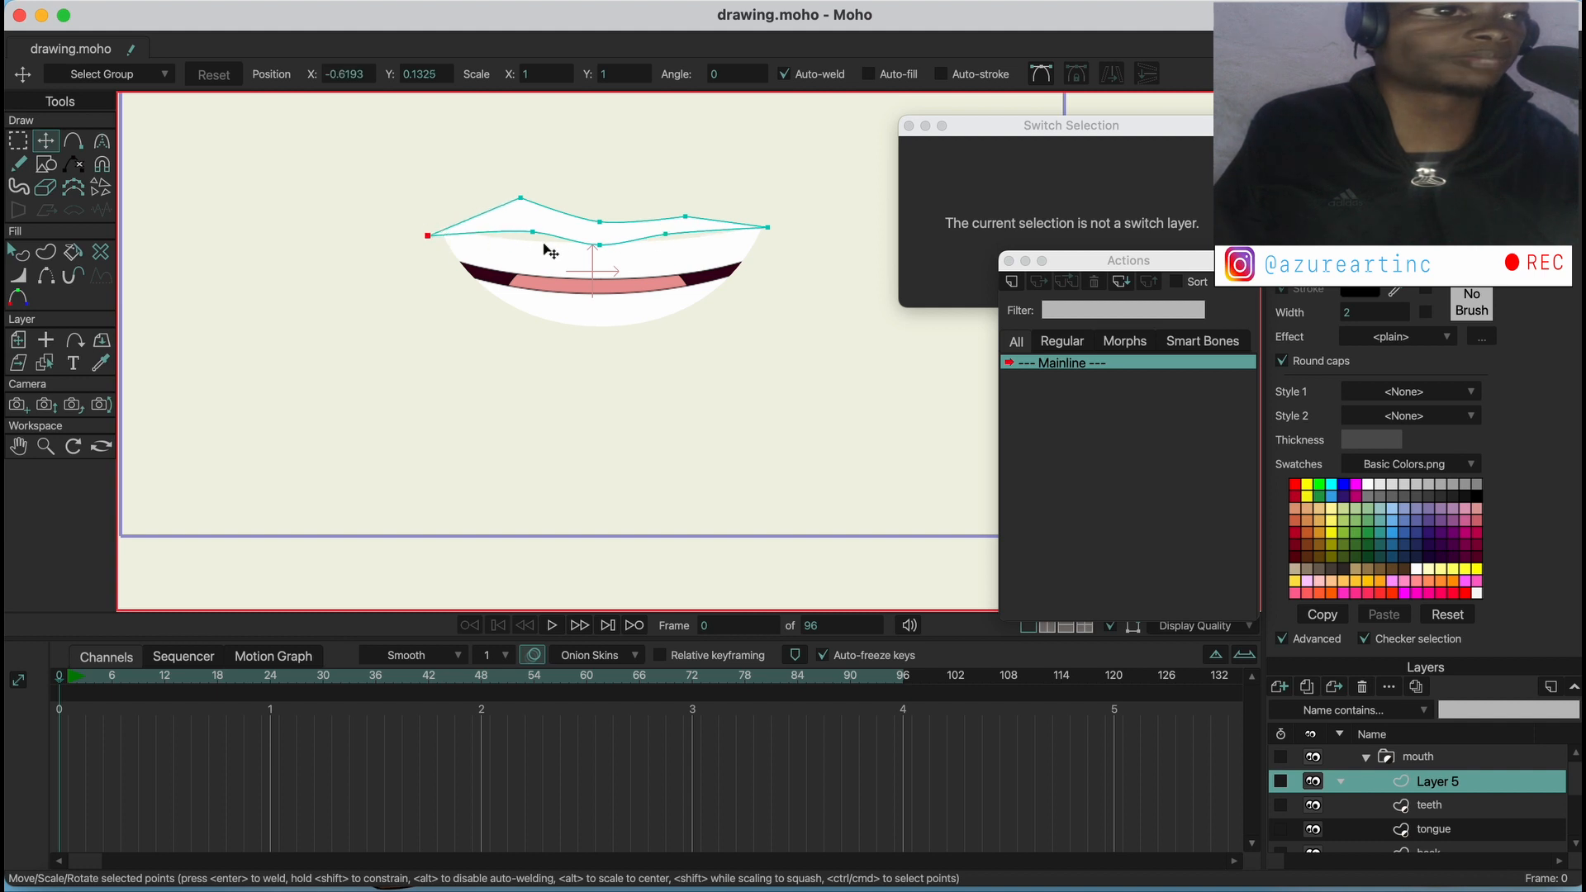
left_click_drag(529, 235, 519, 248)
left_click_drag(616, 249, 622, 259)
left_click_drag(666, 241, 670, 250)
left_click_drag(776, 248, 776, 251)
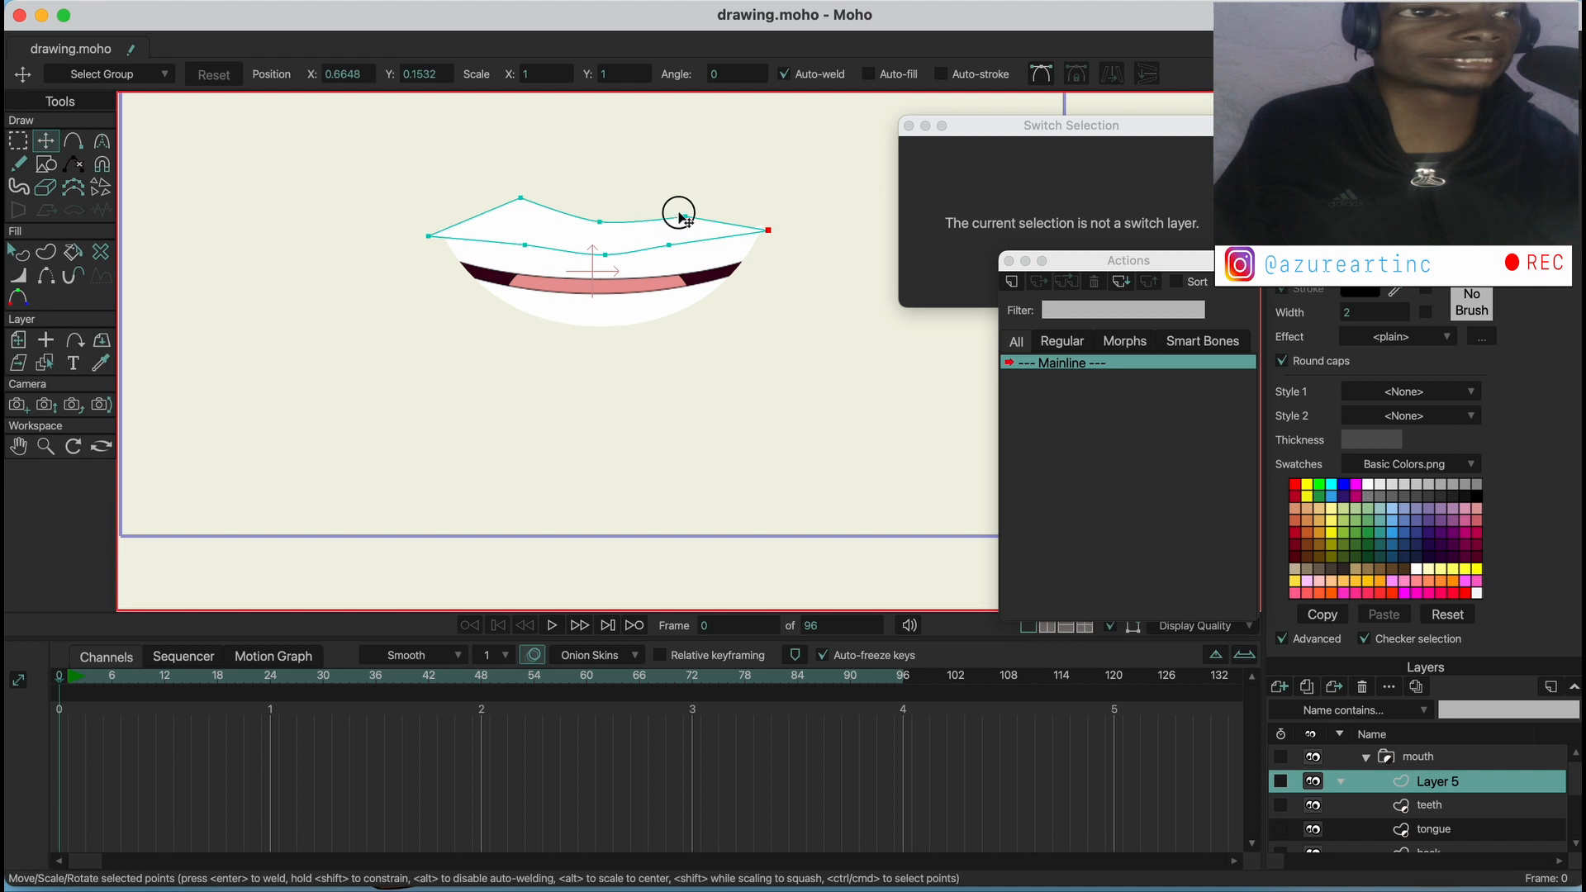
Move the upper lip's two peaks closer to its centre dip and smooth the outline by adjusting point curvature
left_click_drag(683, 218, 546, 202)
left_click_drag(677, 198, 998, 168)
left_click(101, 141)
left_click_drag(642, 172, 894, 186)
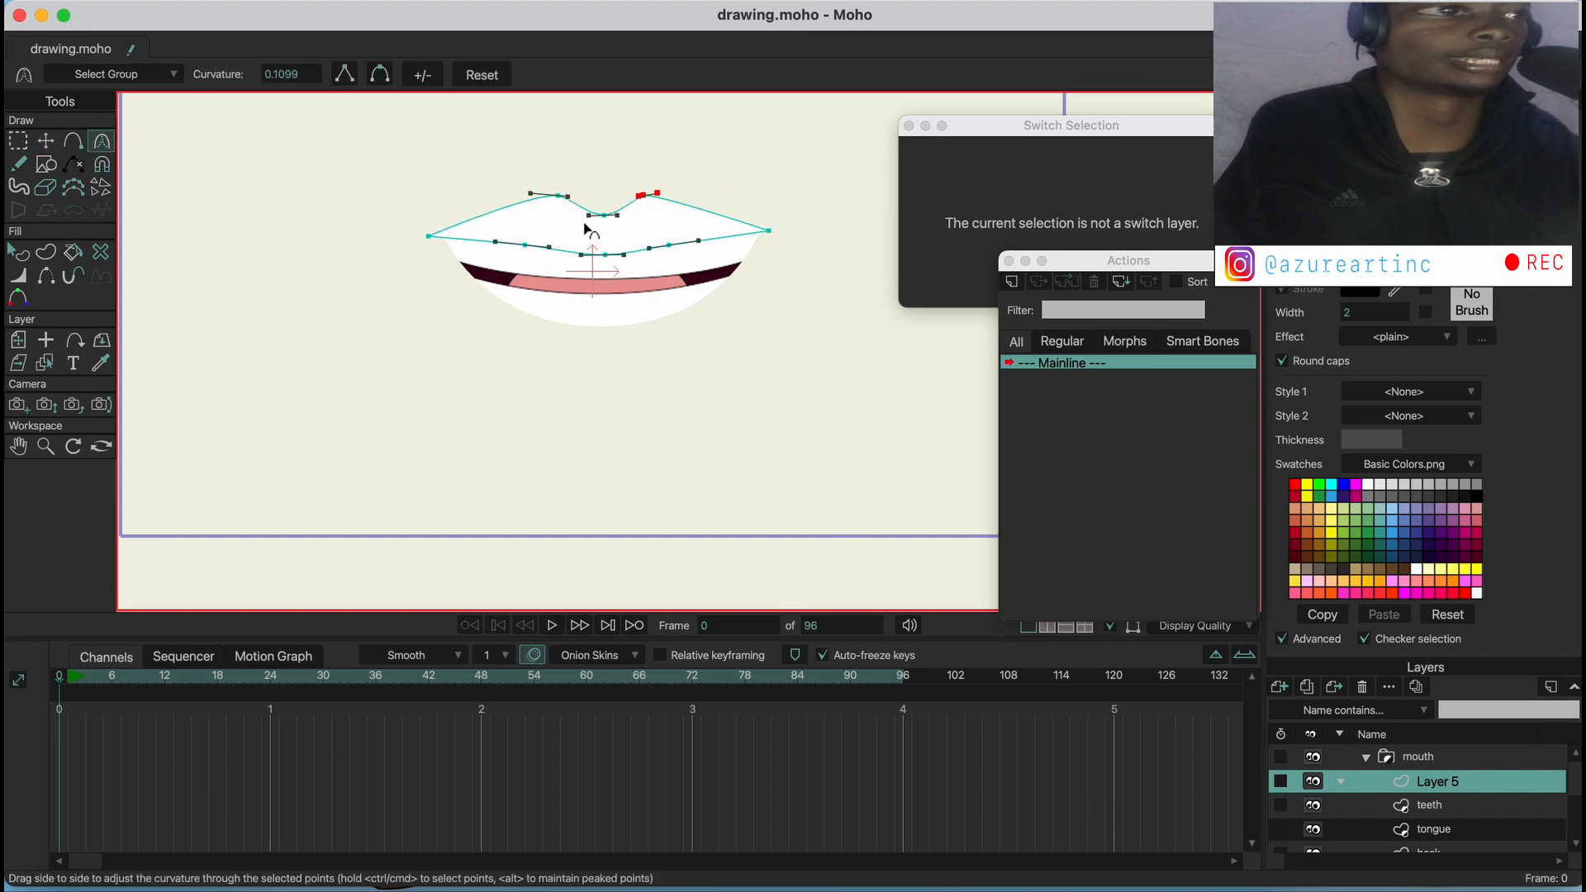
left_click_drag(584, 228, 578, 223)
left_click(464, 245)
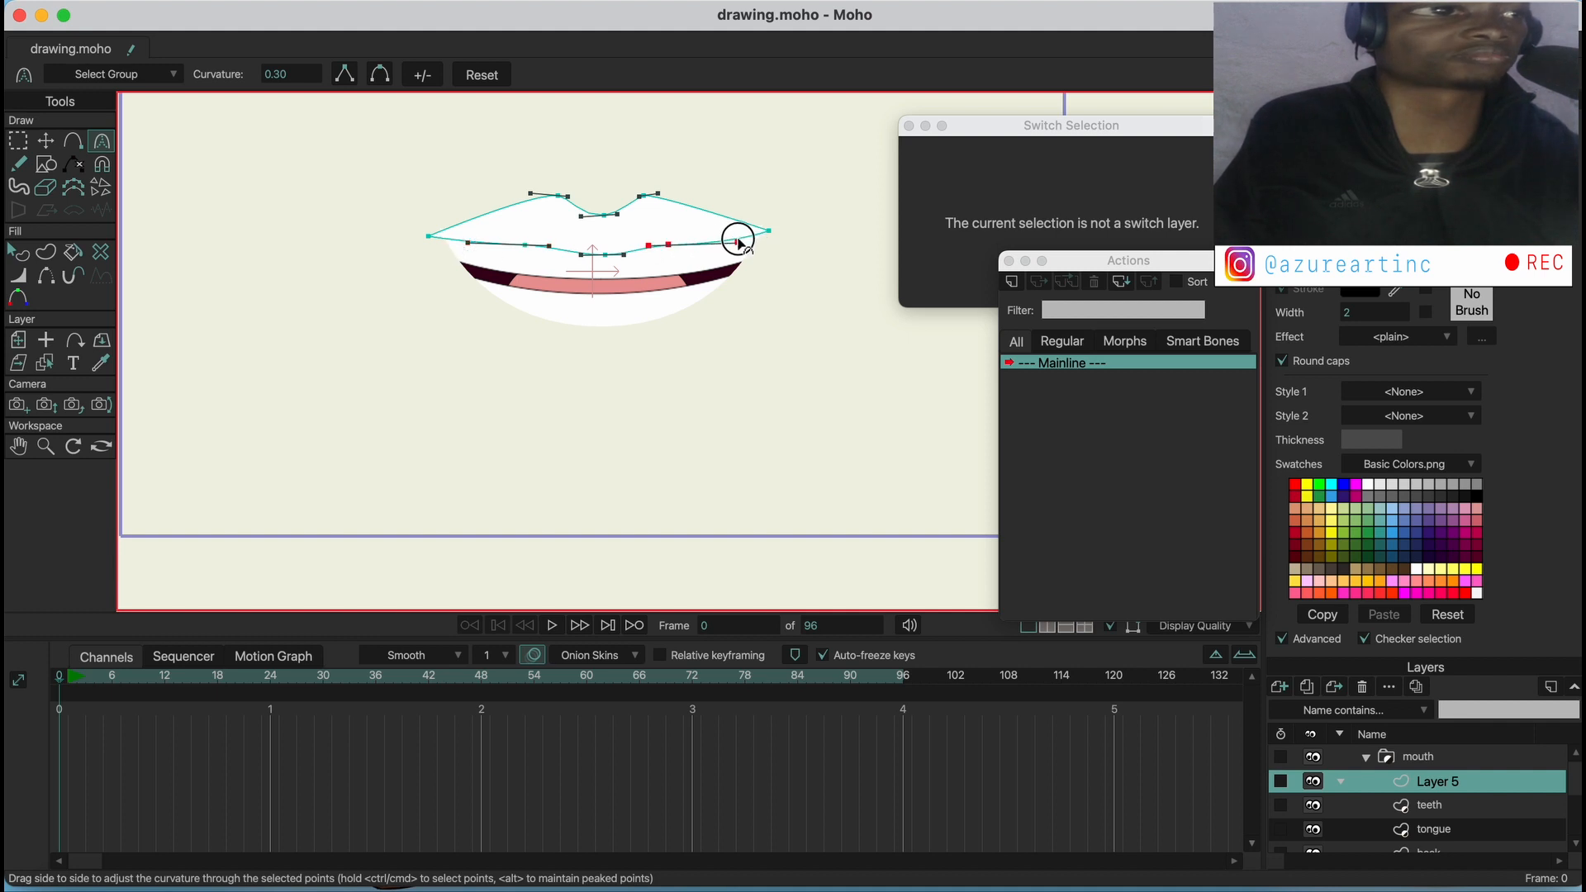
Fill the upper lip shape with dark brown, colour 452007
left_click(19, 254)
left_click(572, 226)
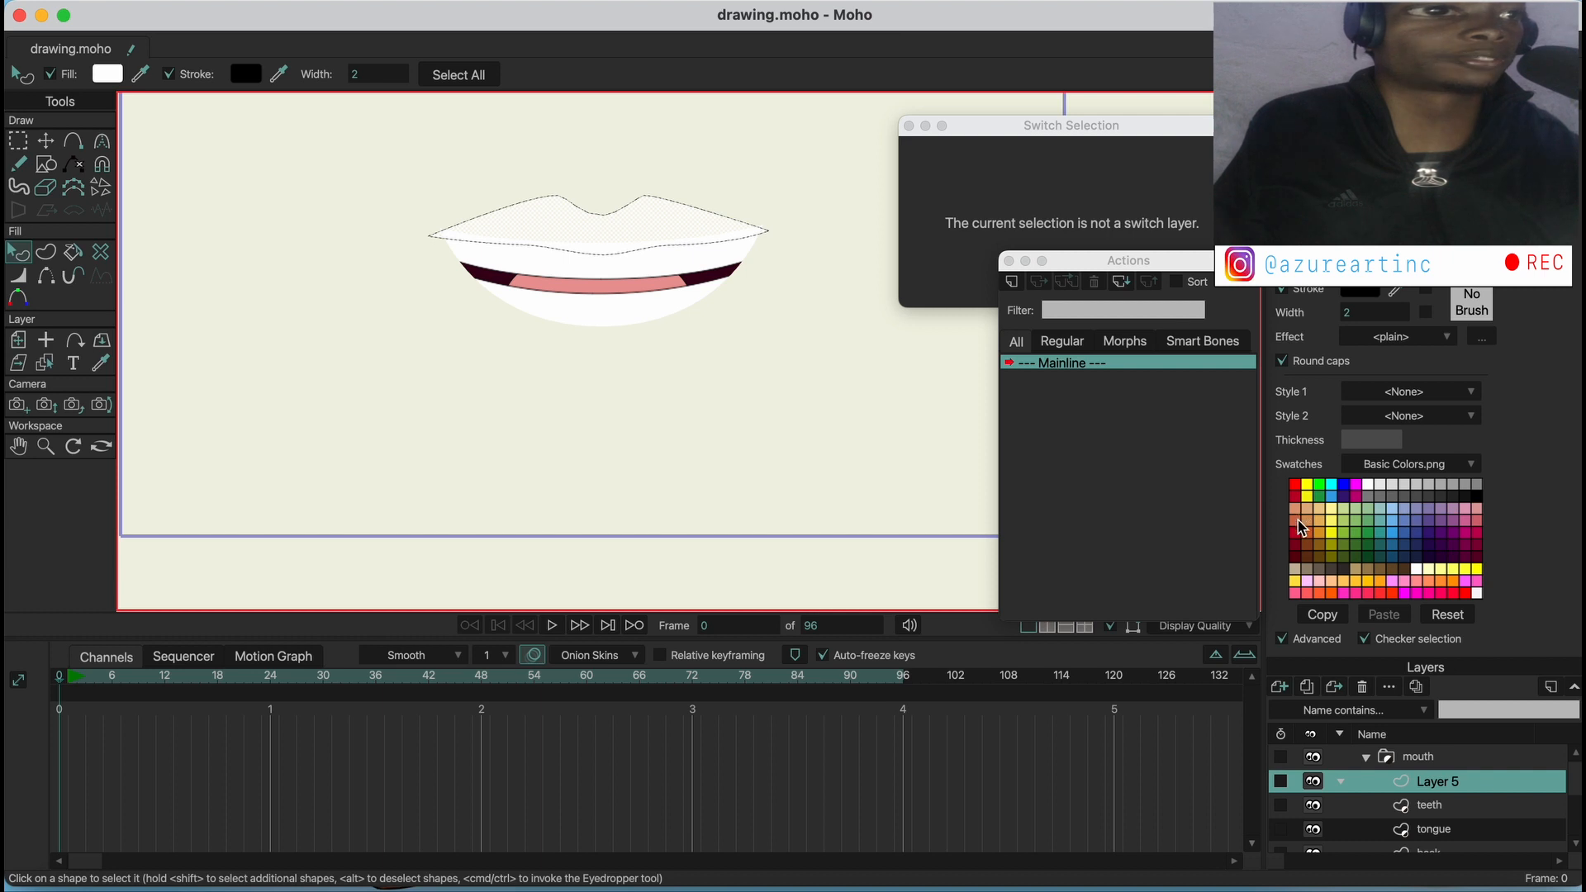
left_click(1309, 564)
left_click(697, 347)
left_click(527, 231)
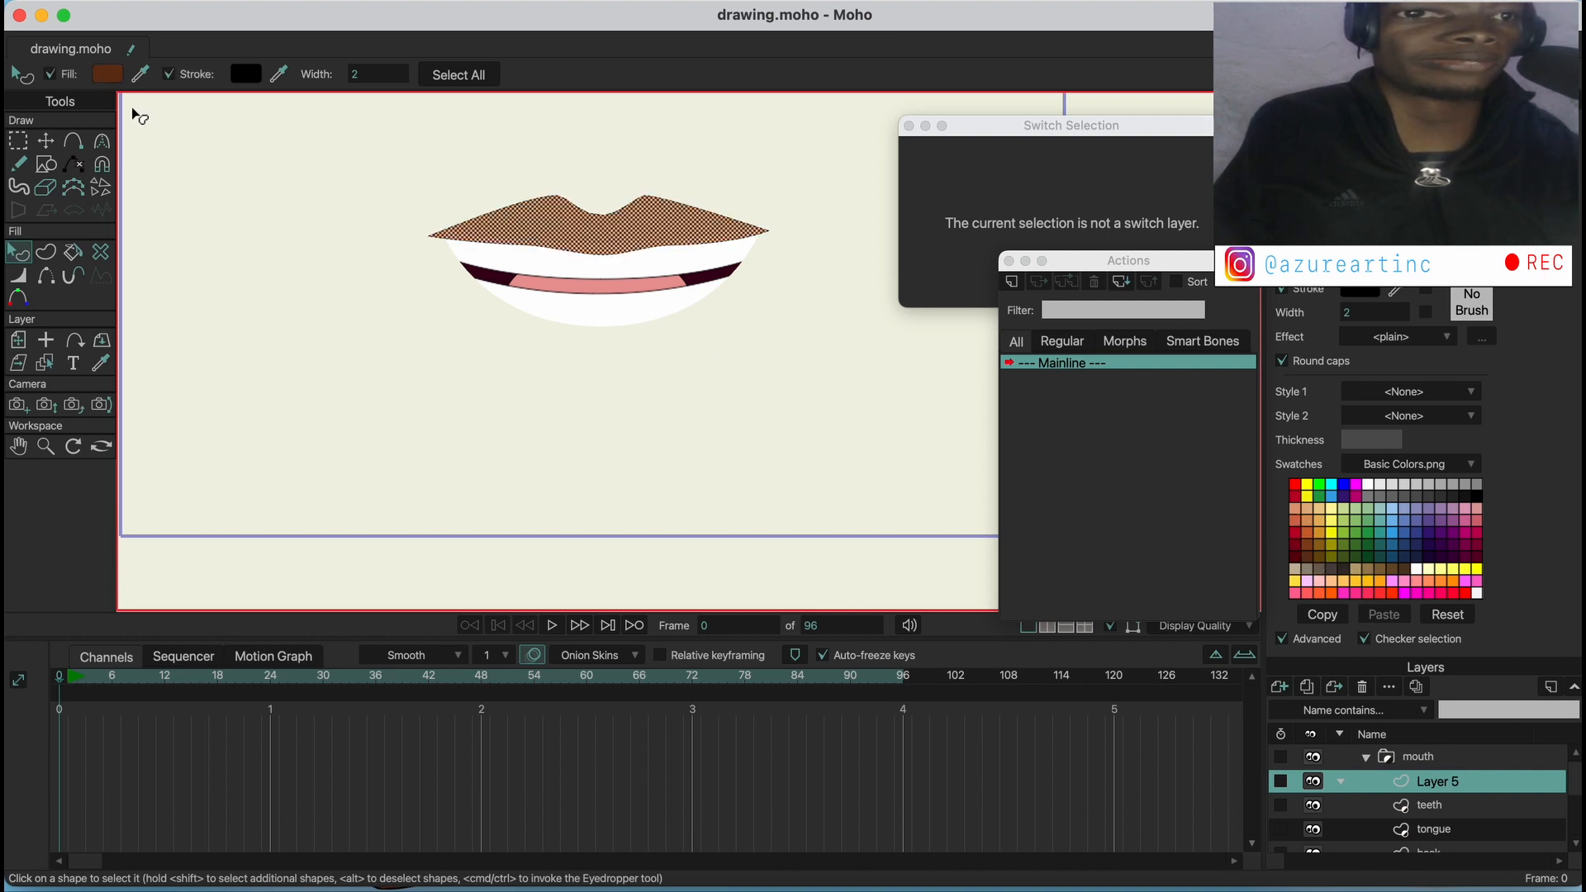
left_click(108, 75)
left_click(1087, 451)
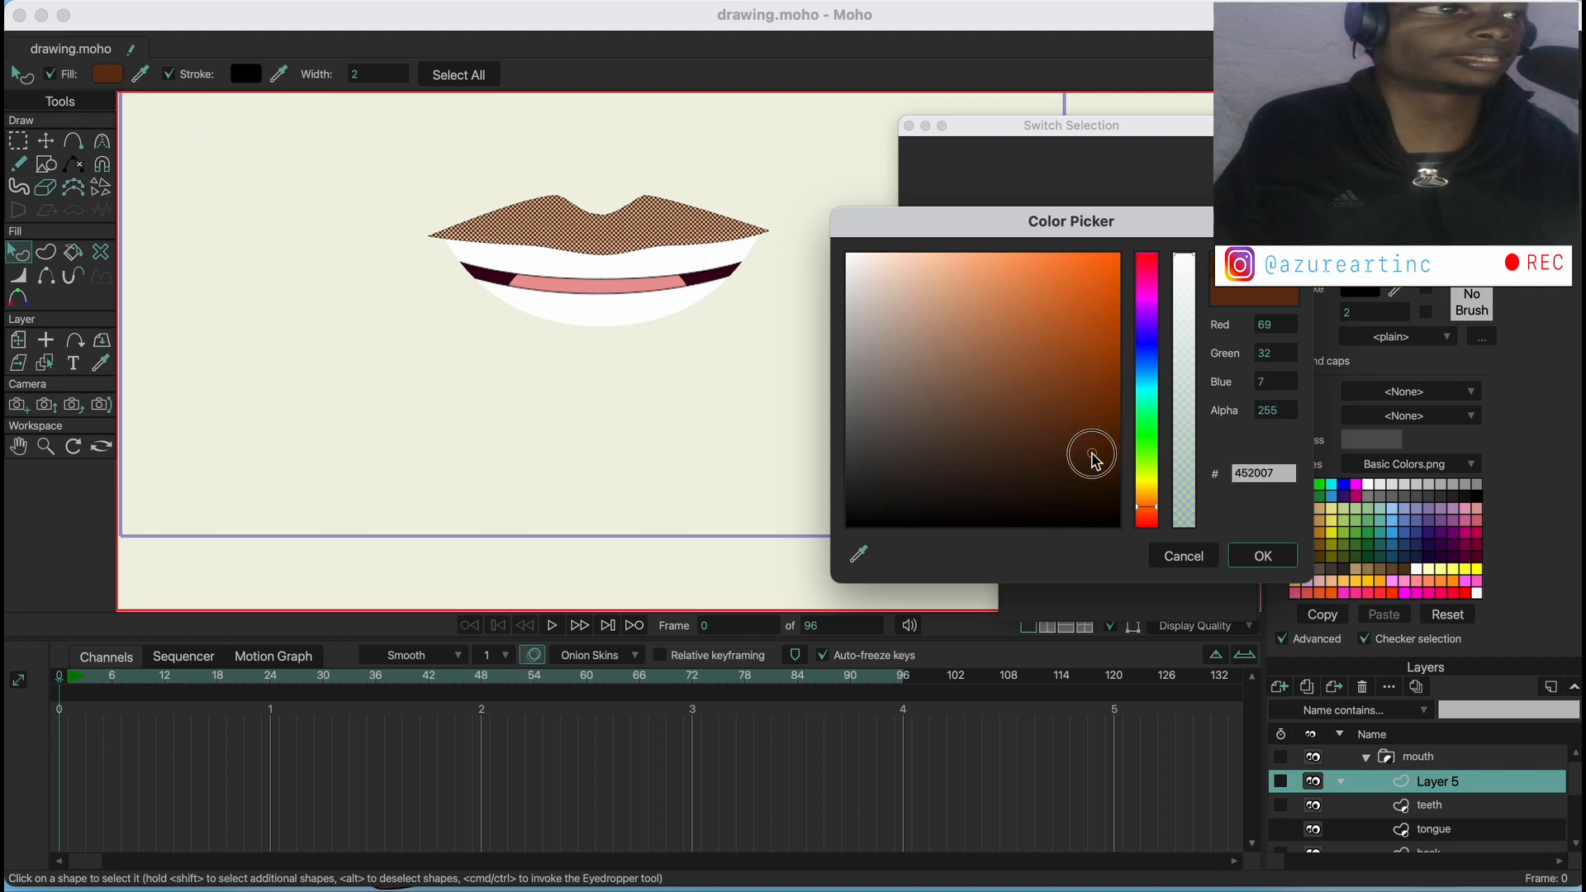
left_click(1263, 555)
Duplicate the upper lip on the same layer and place the copy over the lower edge of the smile
left_click(46, 140)
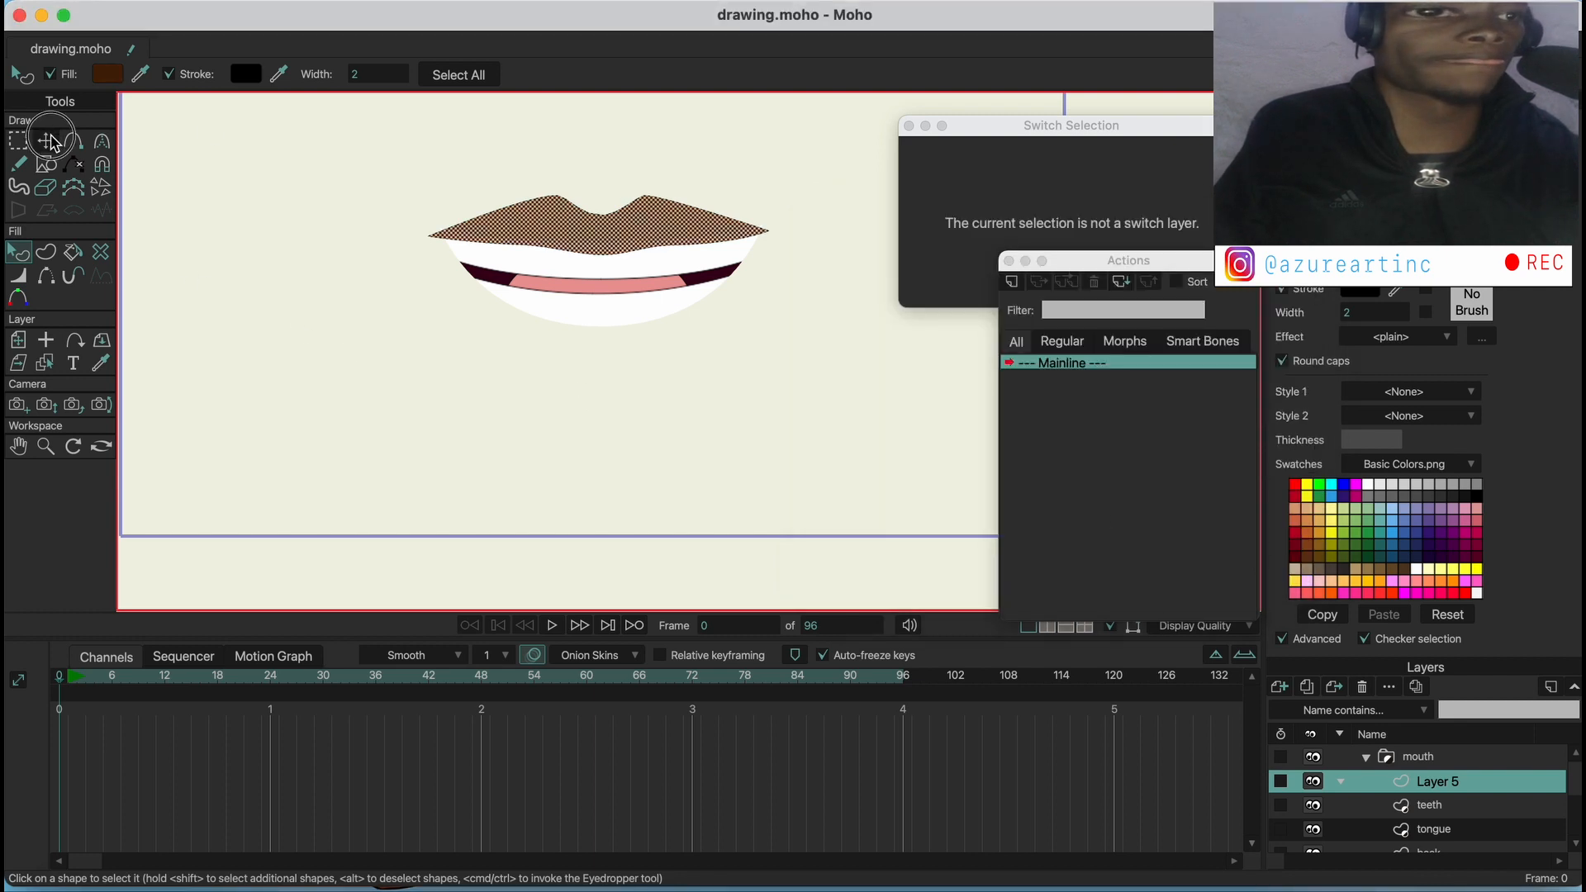
left_click(545, 226)
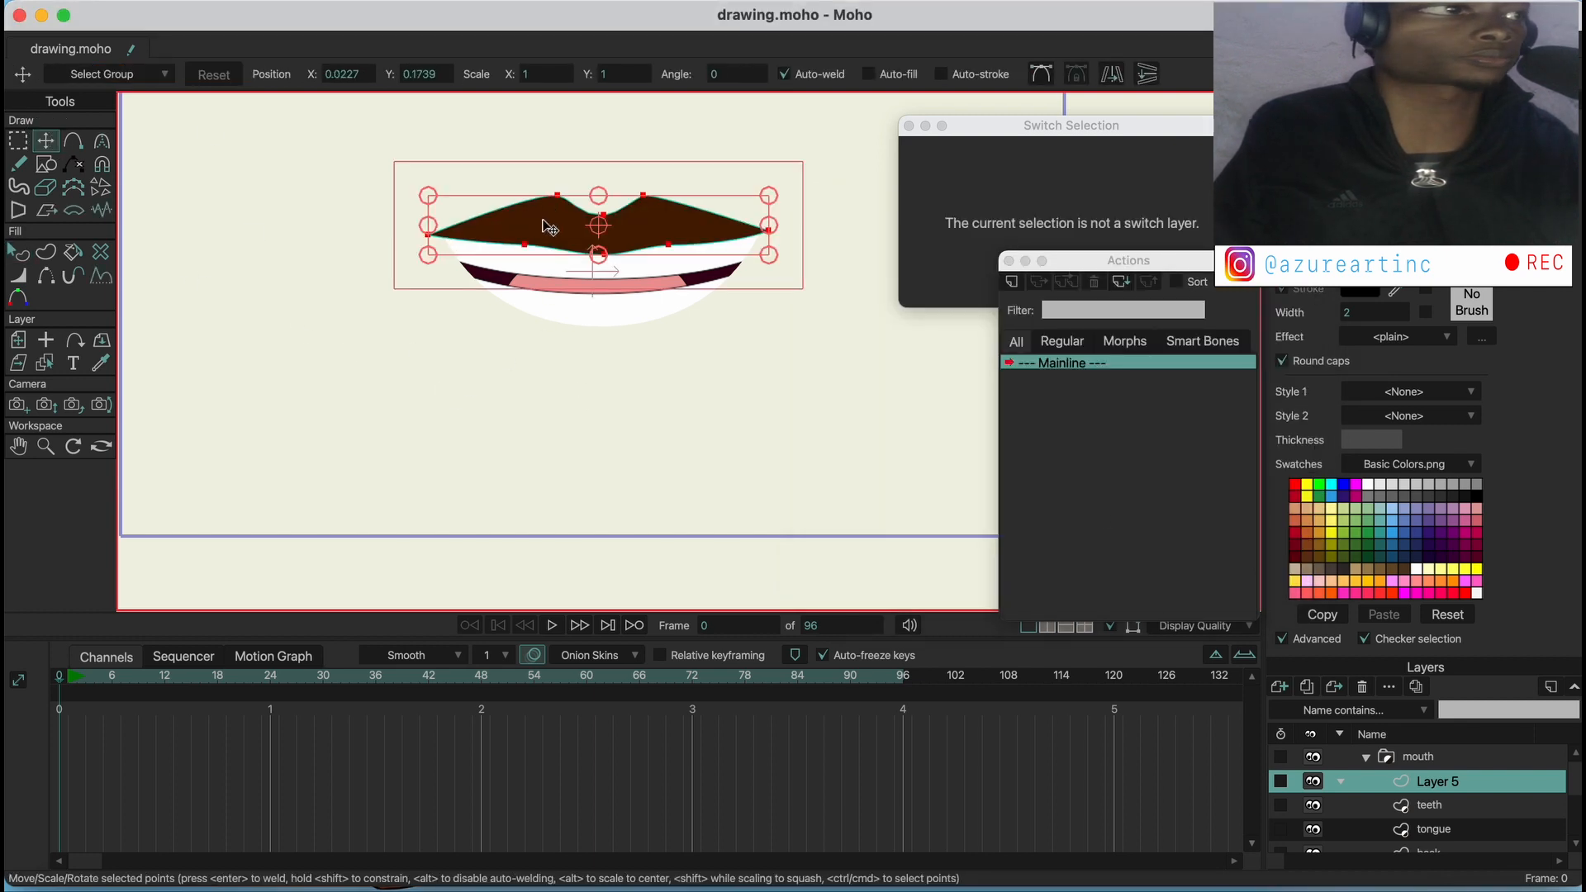
key("super+c")
key("super+v")
left_click_drag(559, 232, 553, 343)
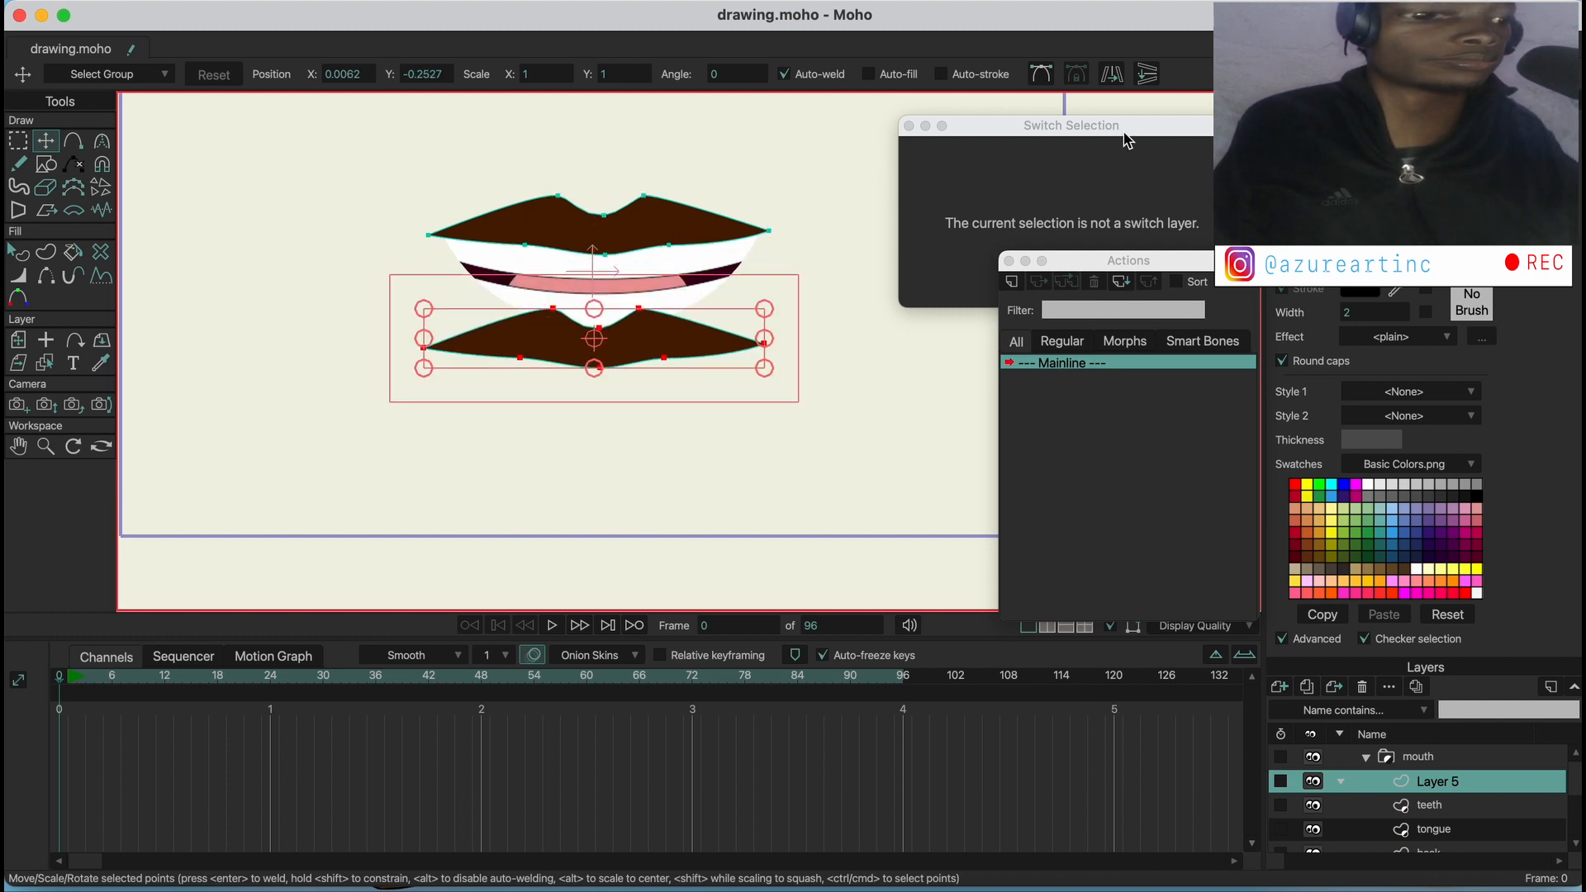
Flip the copied lip horizontally and vertically so that it forms a lower lip
left_click(1107, 79)
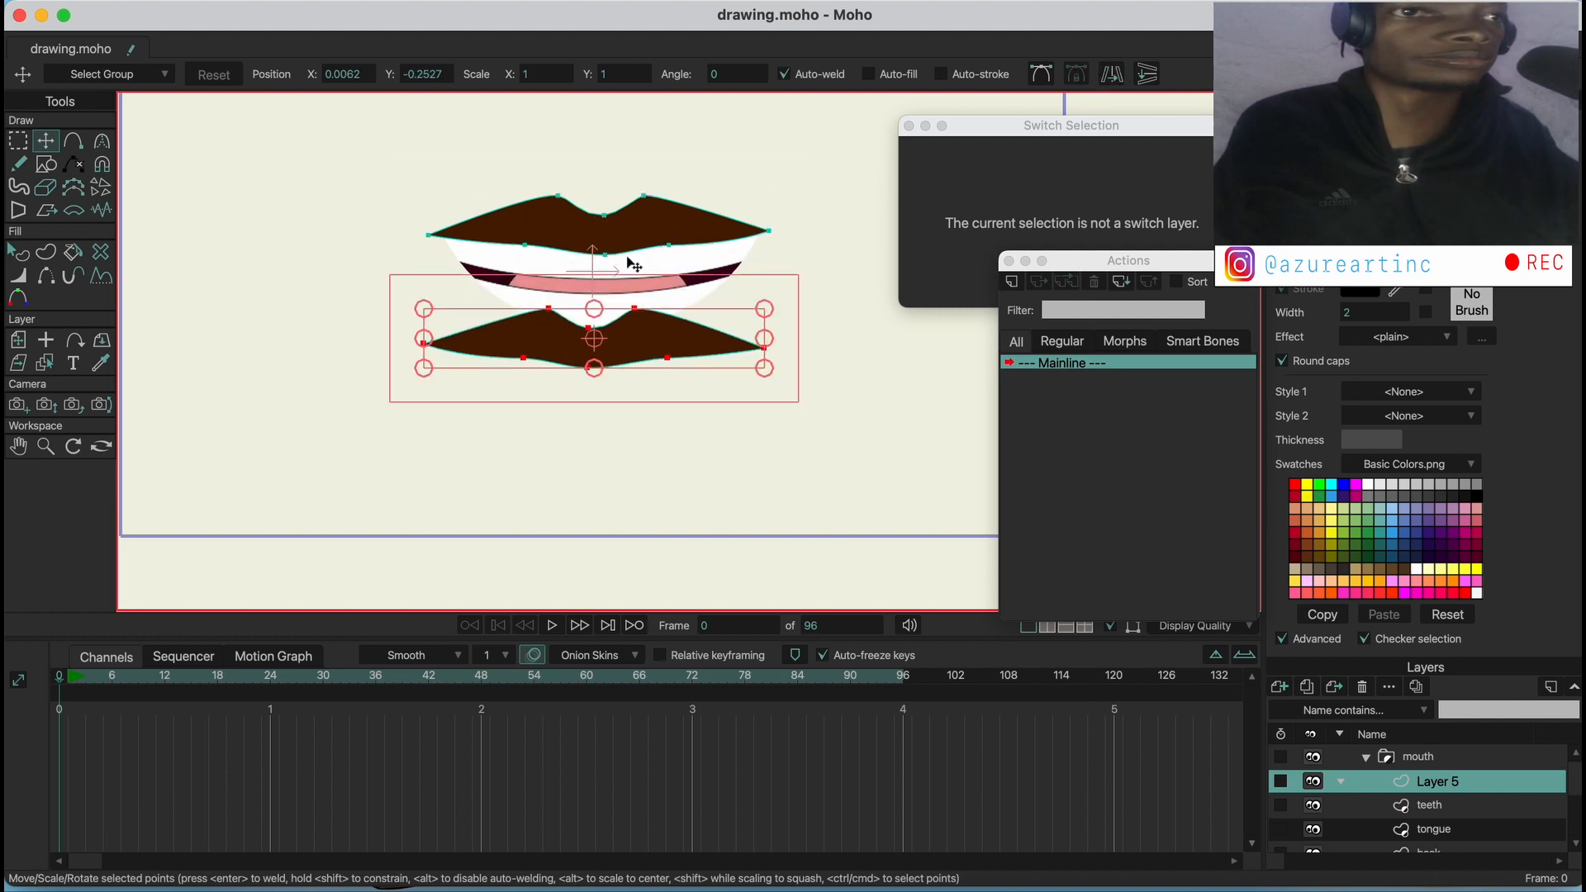
left_click(1142, 78)
left_click(522, 318)
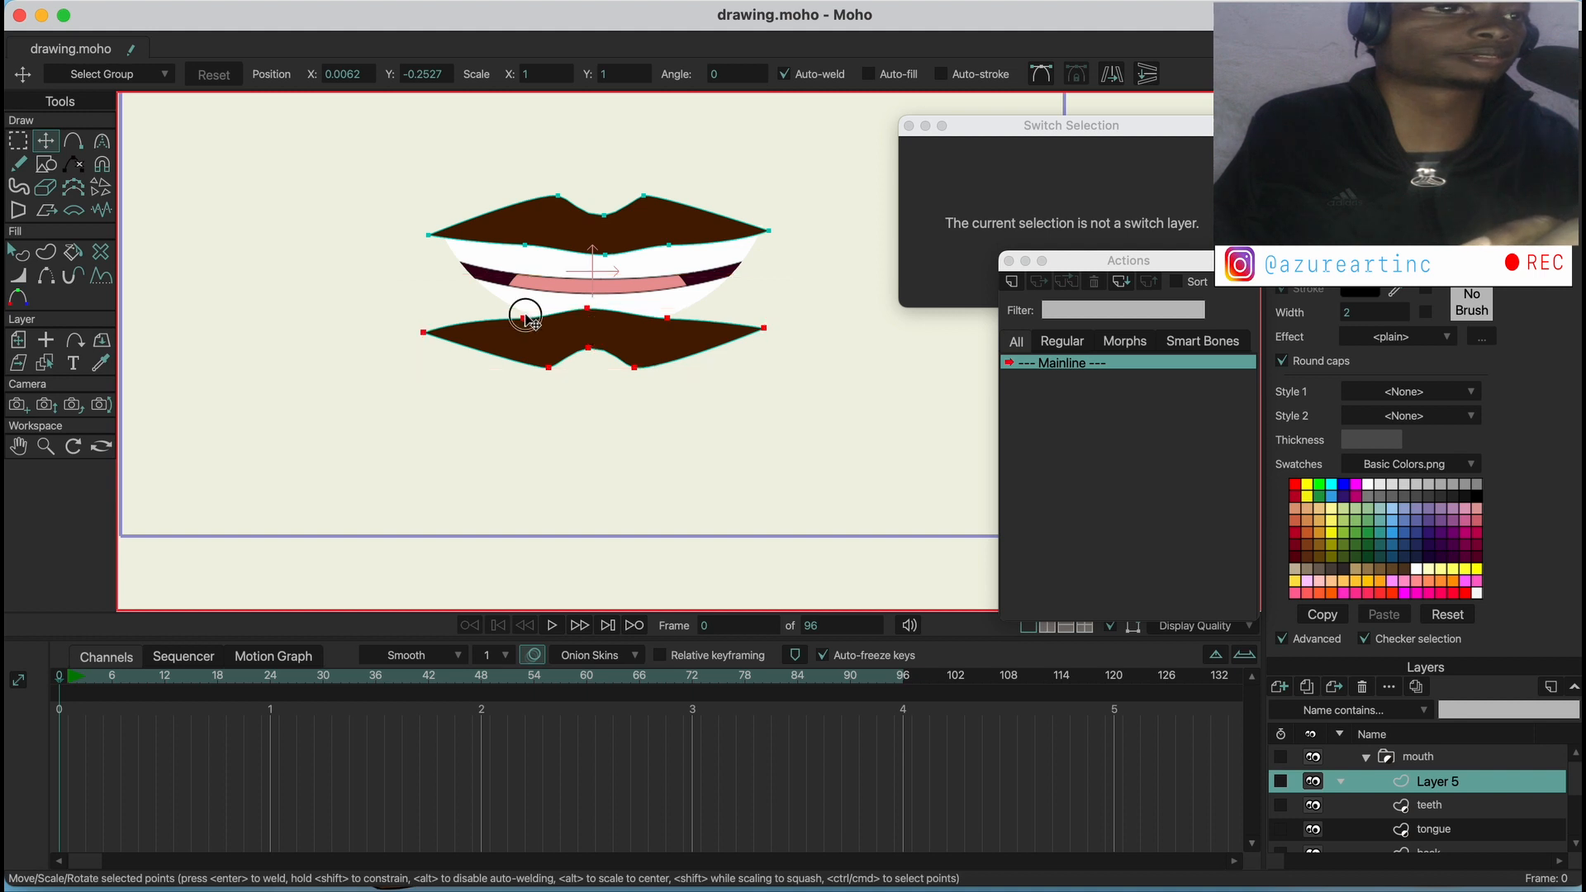
Move the lower lip's corner and inner-edge points so that its ends meet the corners of the upper lip
left_click_drag(529, 324, 432, 232)
left_click_drag(518, 299, 464, 236)
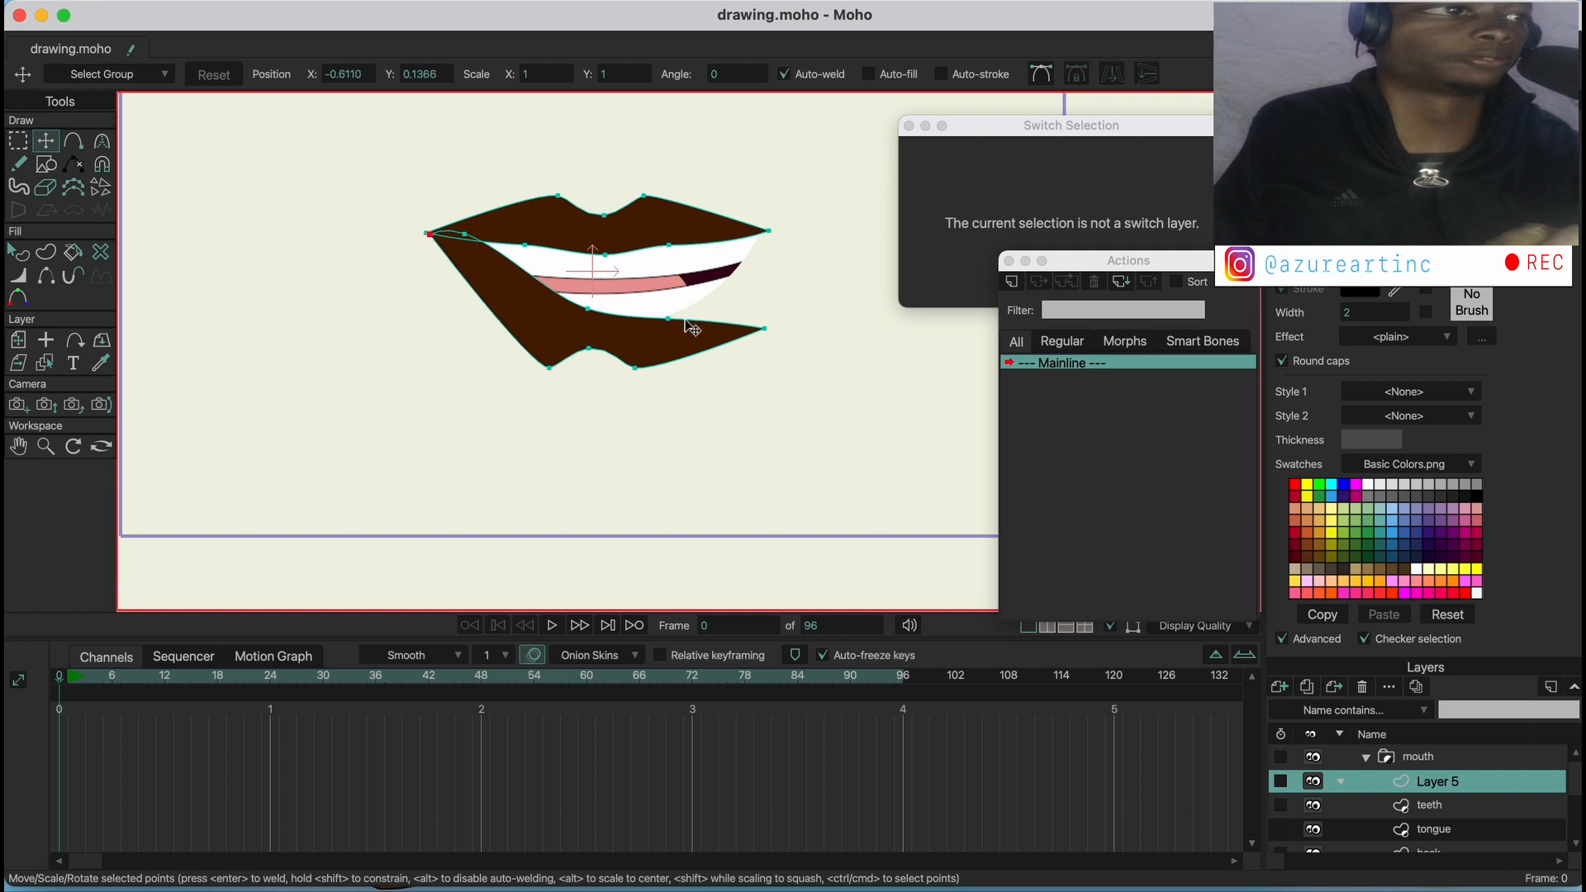
left_click_drag(684, 321, 747, 238)
left_click_drag(794, 323, 768, 233)
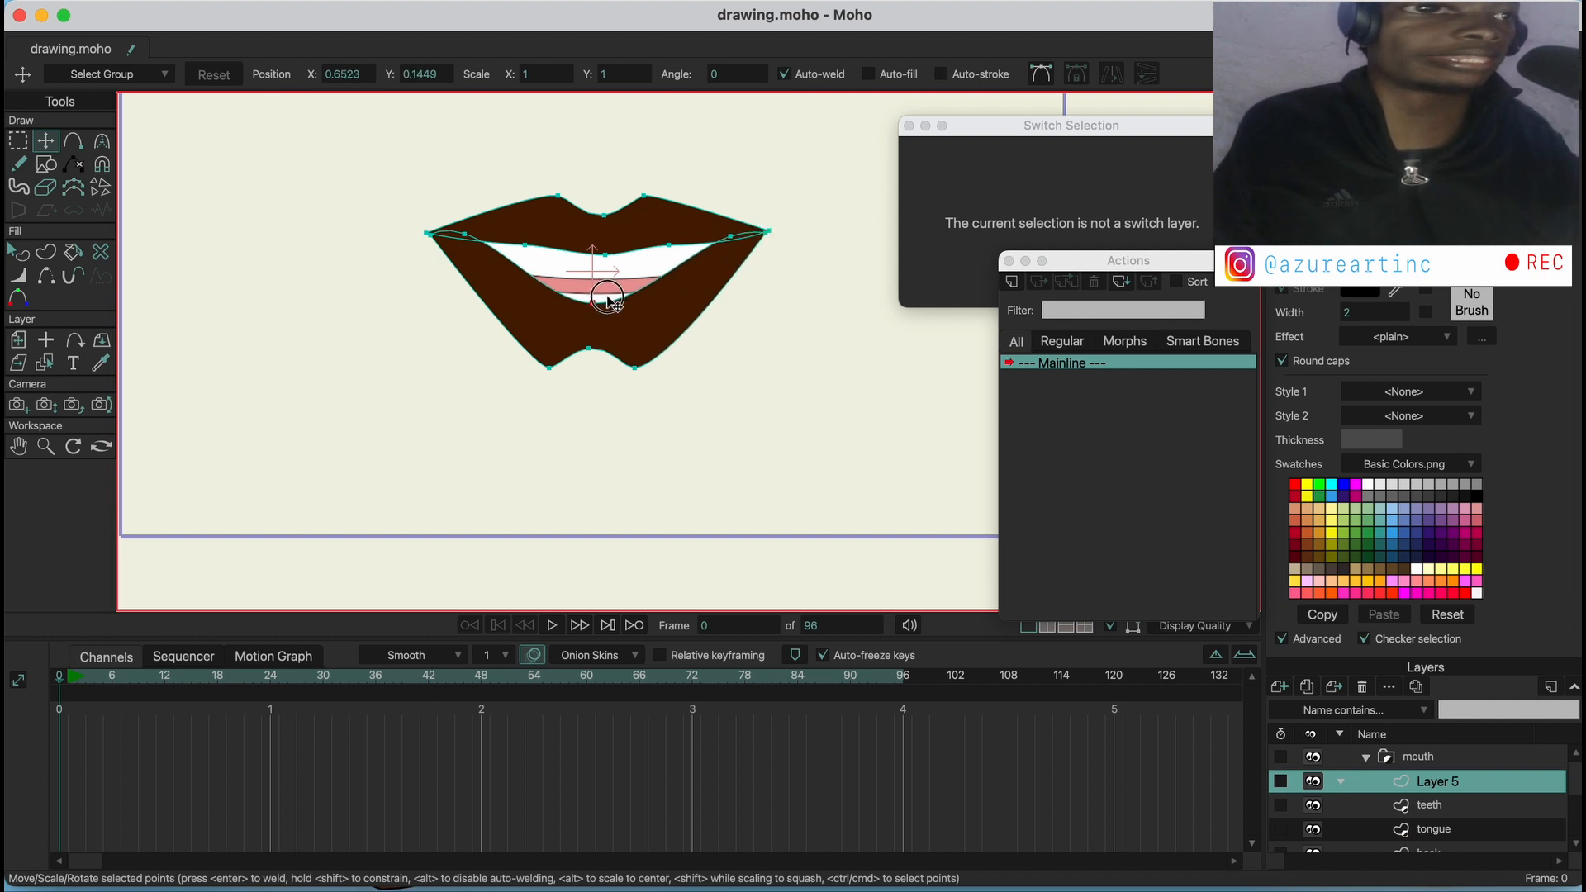
left_click_drag(607, 298, 608, 300)
Round the lower lip's outer edge by spreading its two peaks and lowering the centre point, then deselect the points
left_click_drag(531, 367, 479, 347)
left_click_drag(648, 384, 698, 356)
left_click_drag(581, 356, 585, 378)
left_click_drag(497, 356, 511, 345)
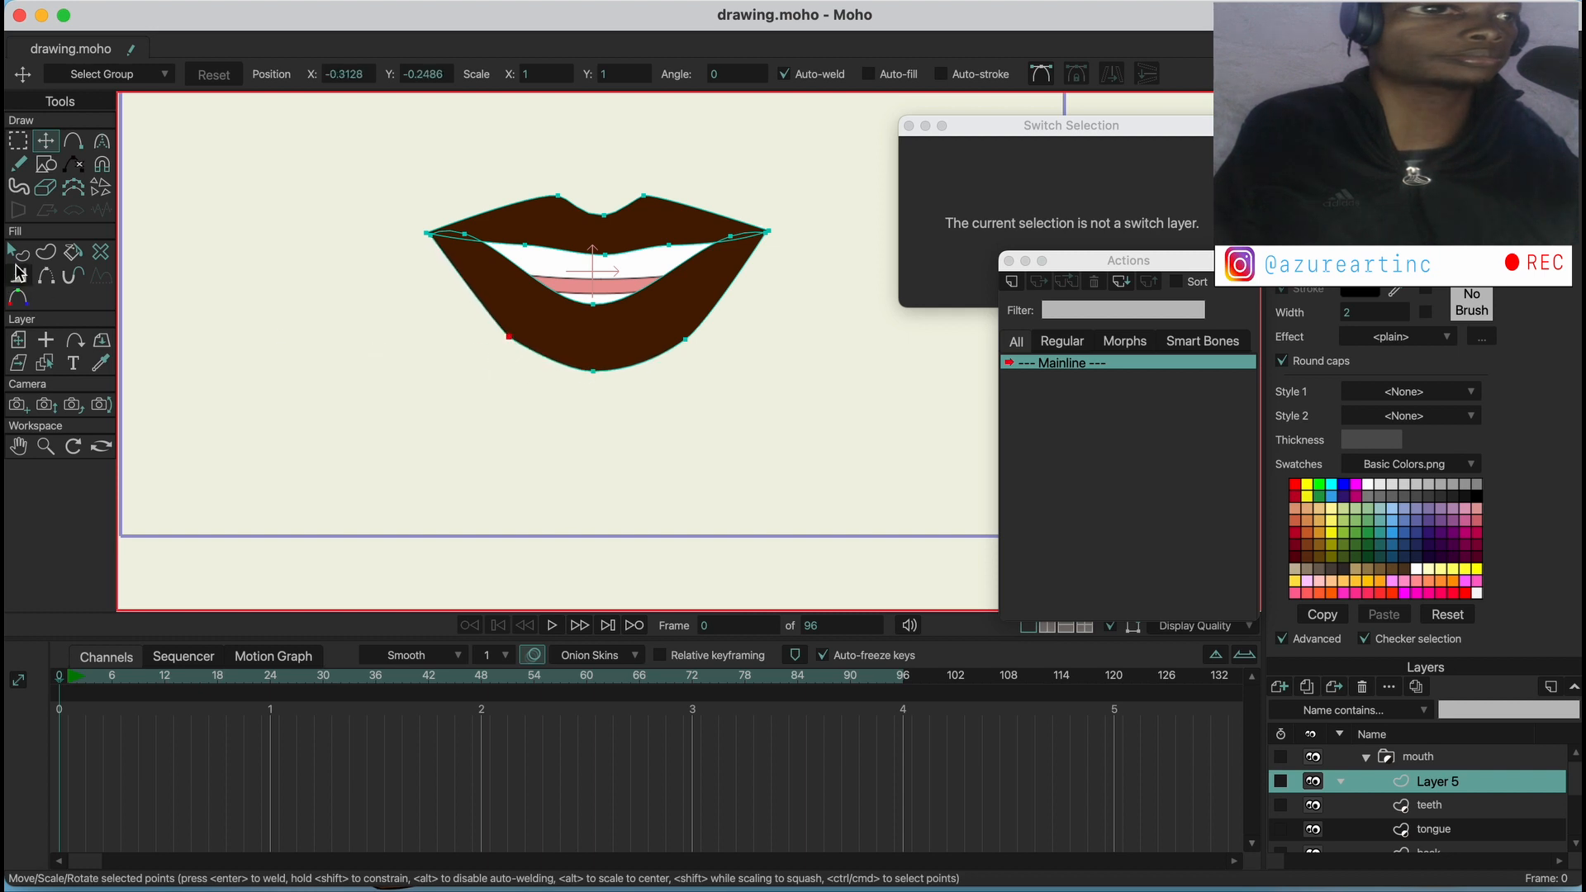
left_click(18, 252)
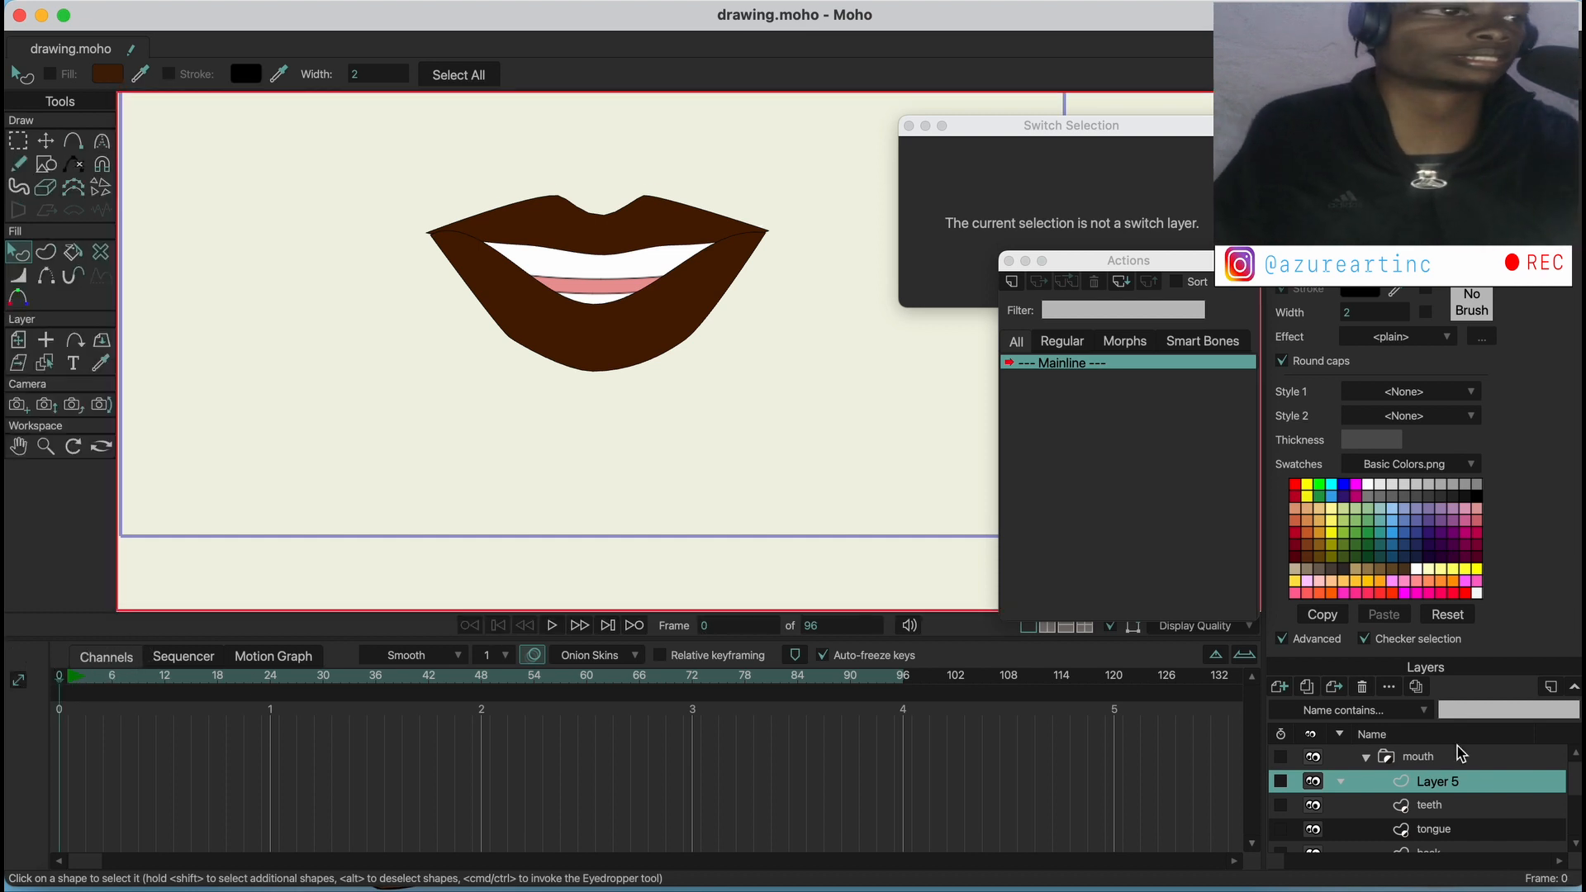
Collapse the mouth group, scale it to about 0.36, and move it to about X -0.28, Y 0.08
left_click(1430, 760)
left_click(1340, 754)
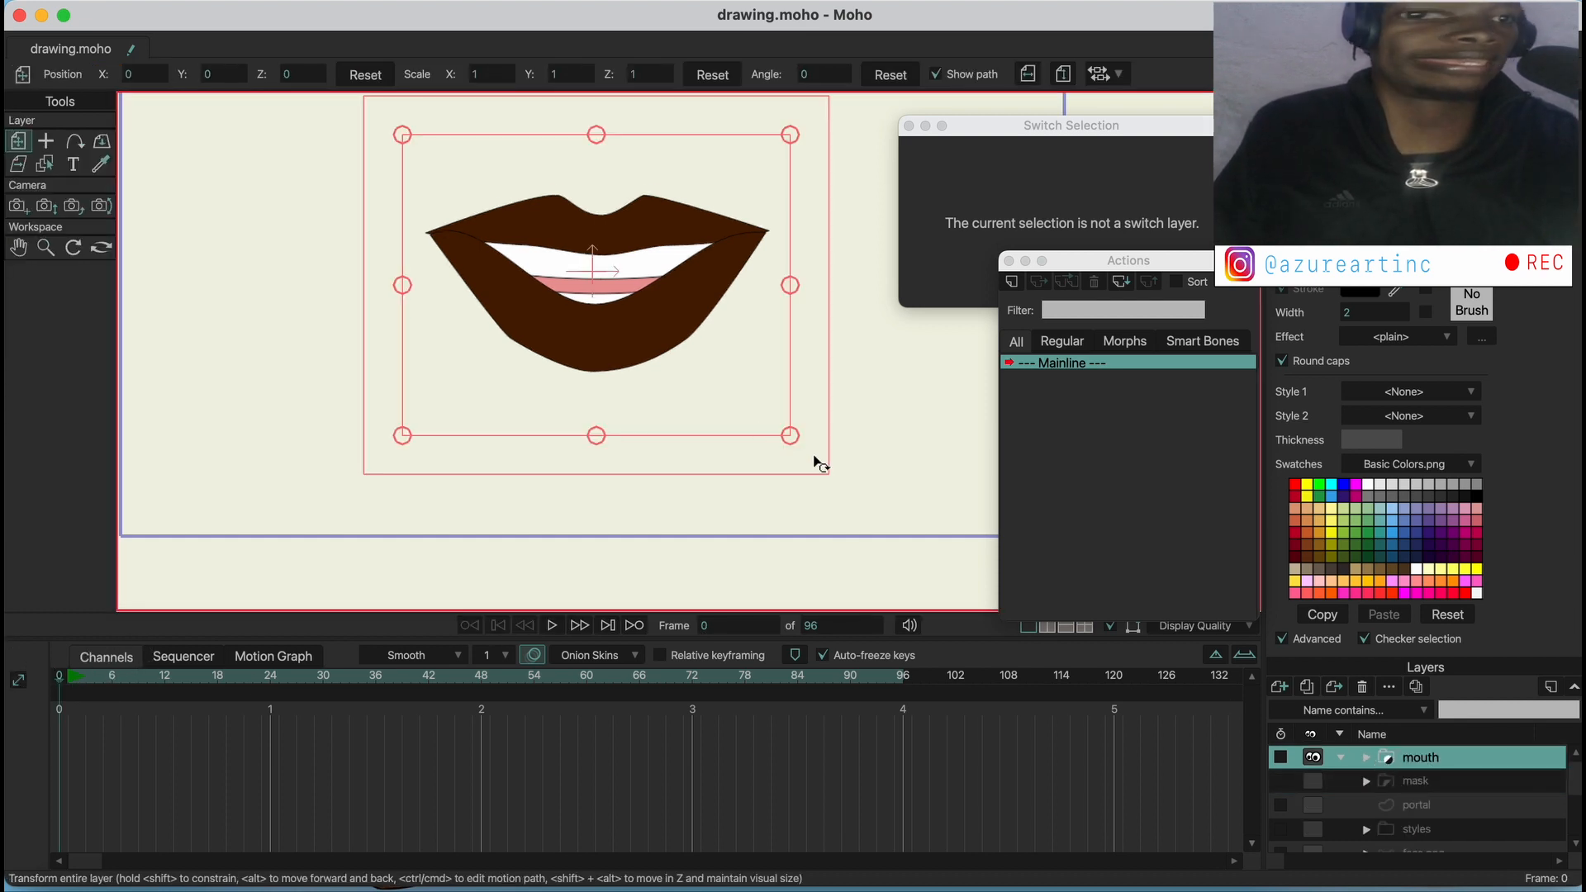
left_click_drag(789, 438, 677, 357)
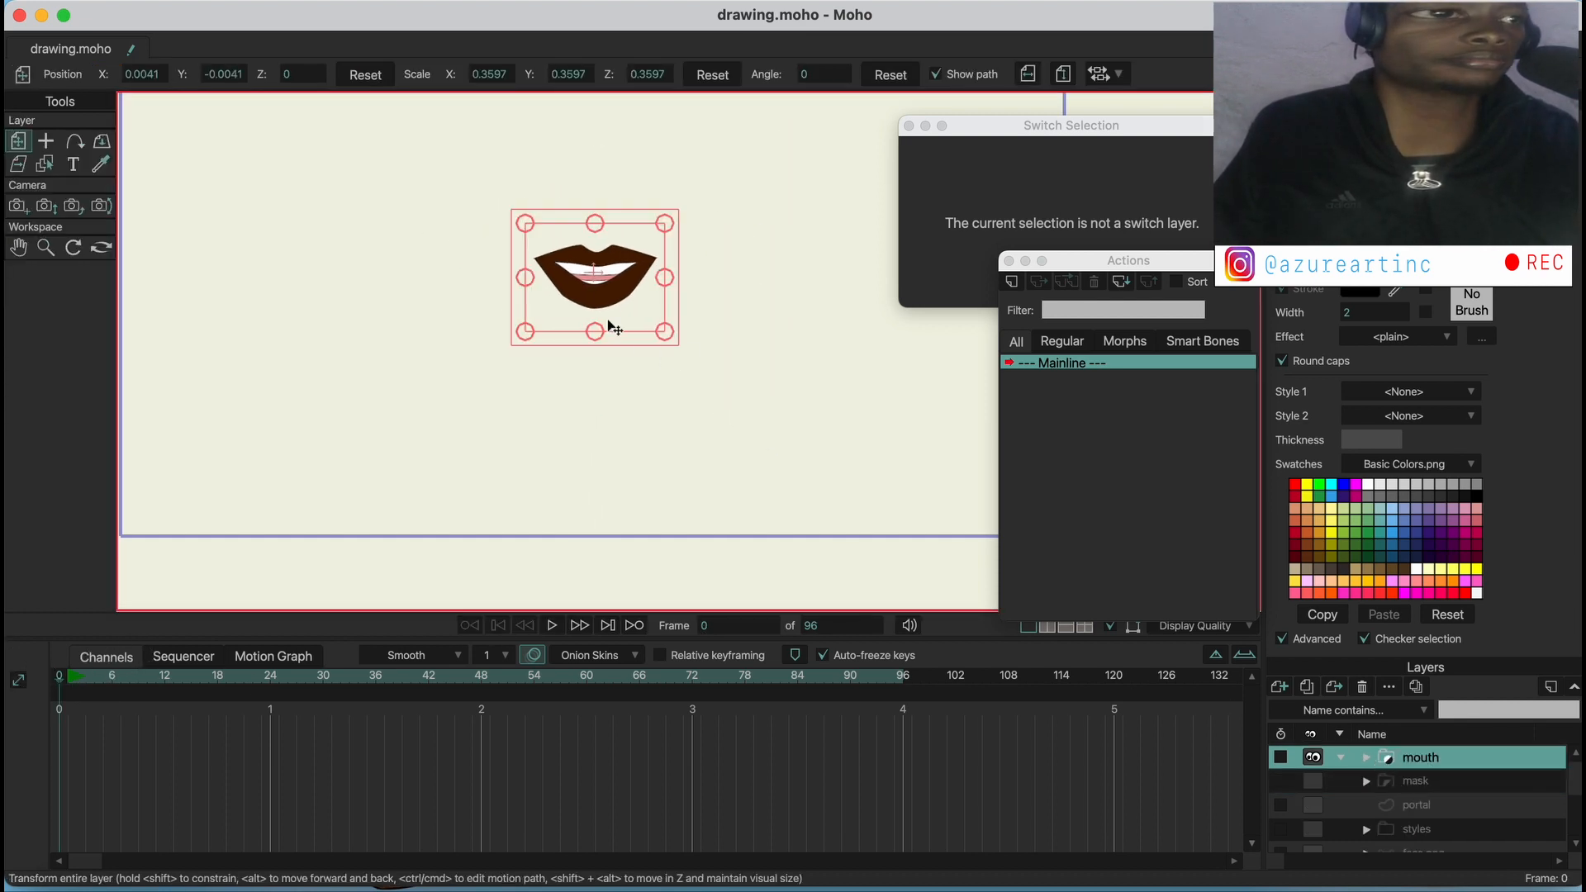
left_click_drag(582, 275, 507, 253)
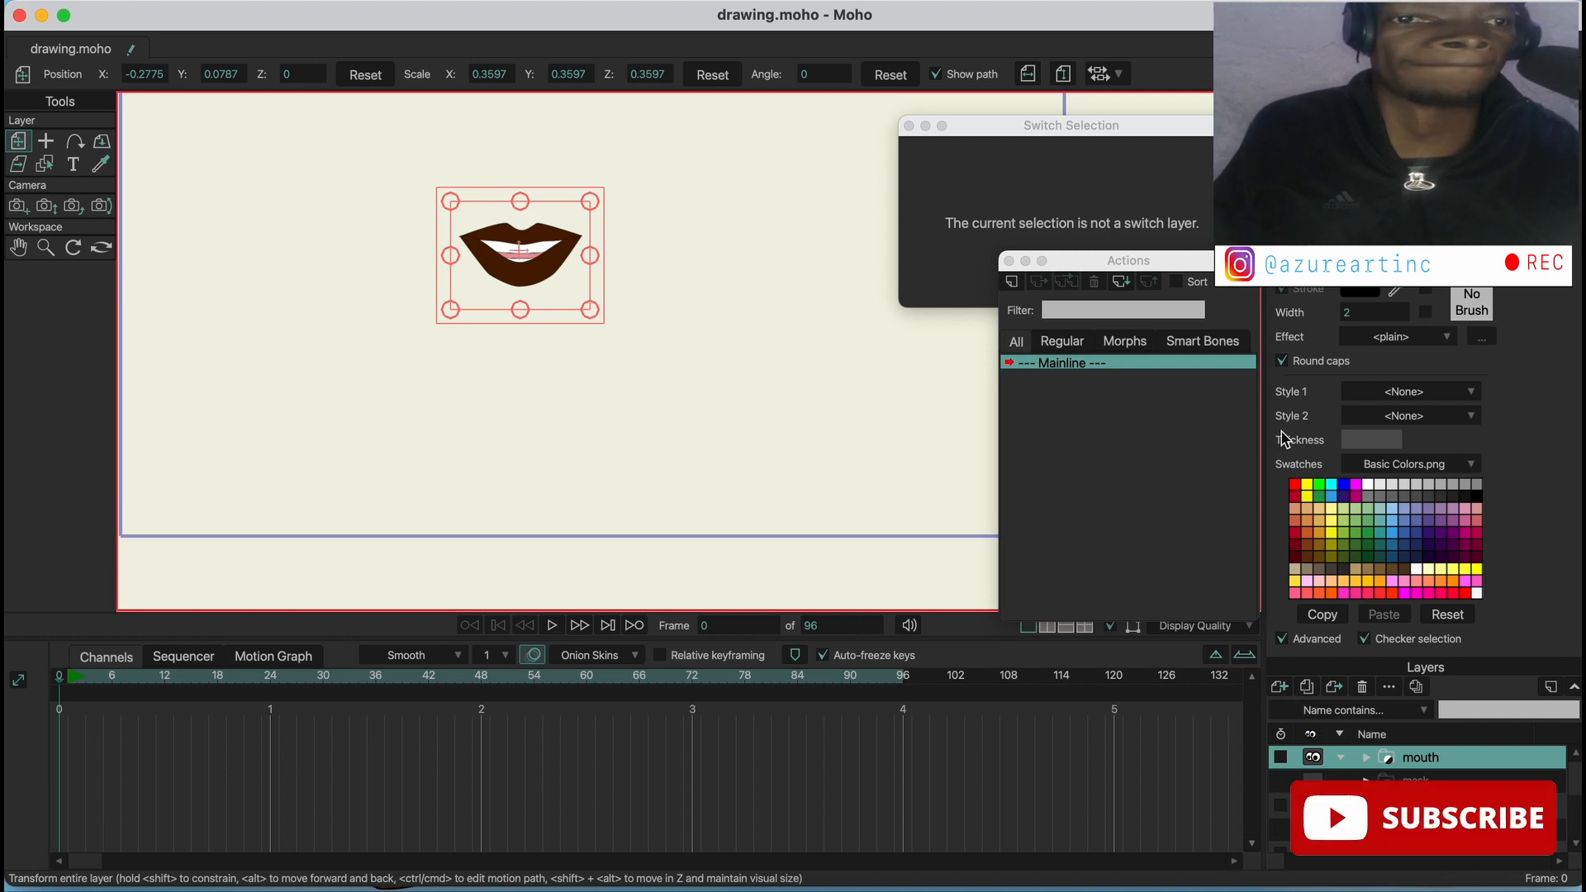
Review the mouth group's masking settings and close them without changes
double_click(1410, 759)
left_click(1161, 73)
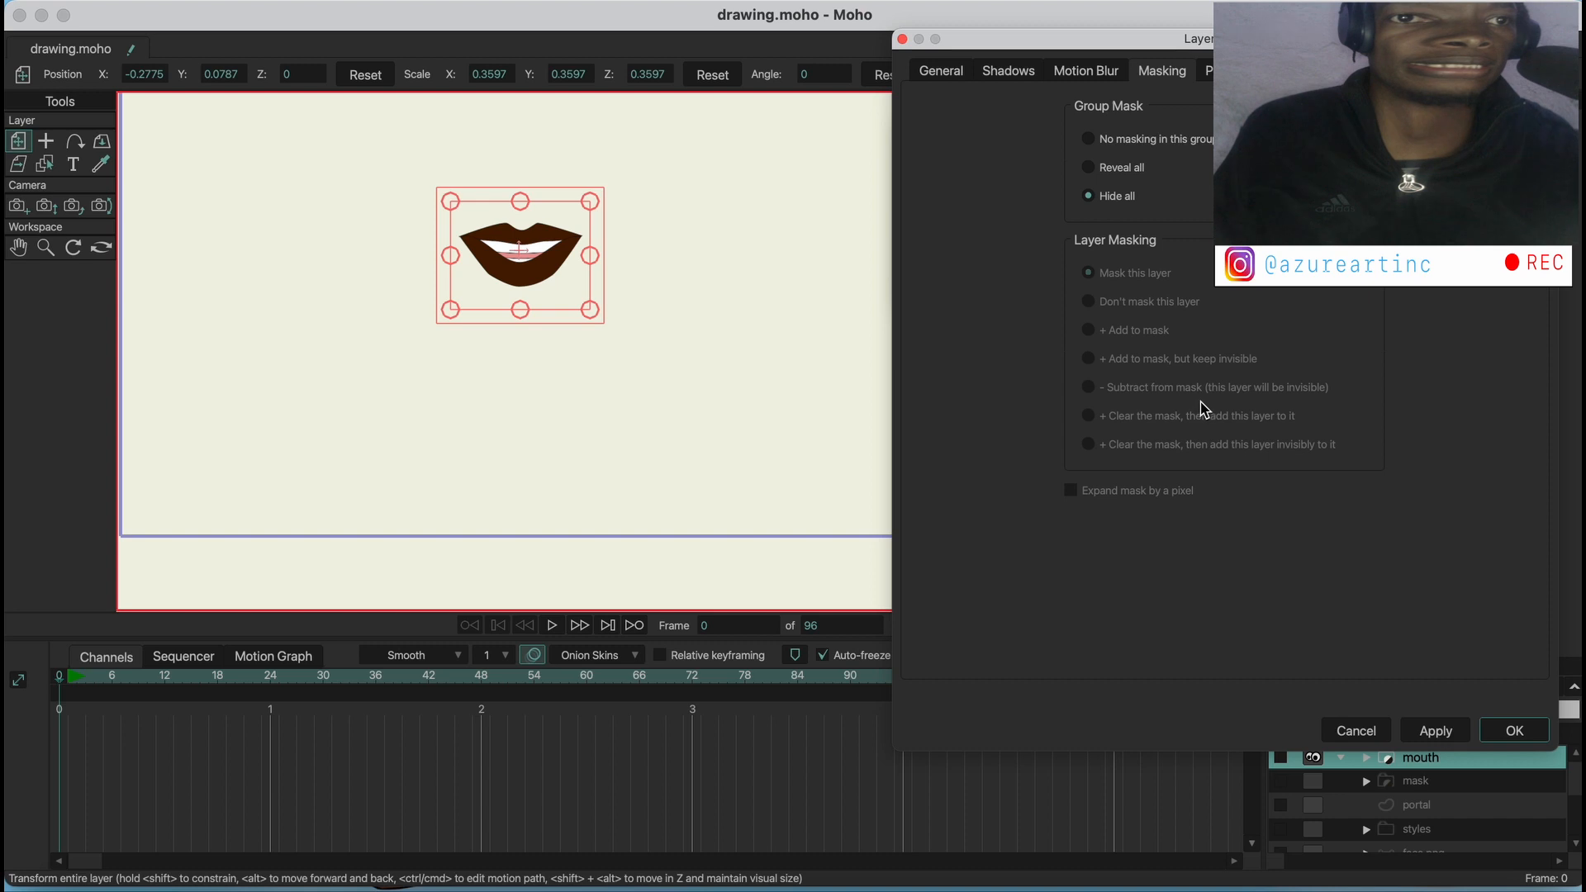
left_click(1376, 735)
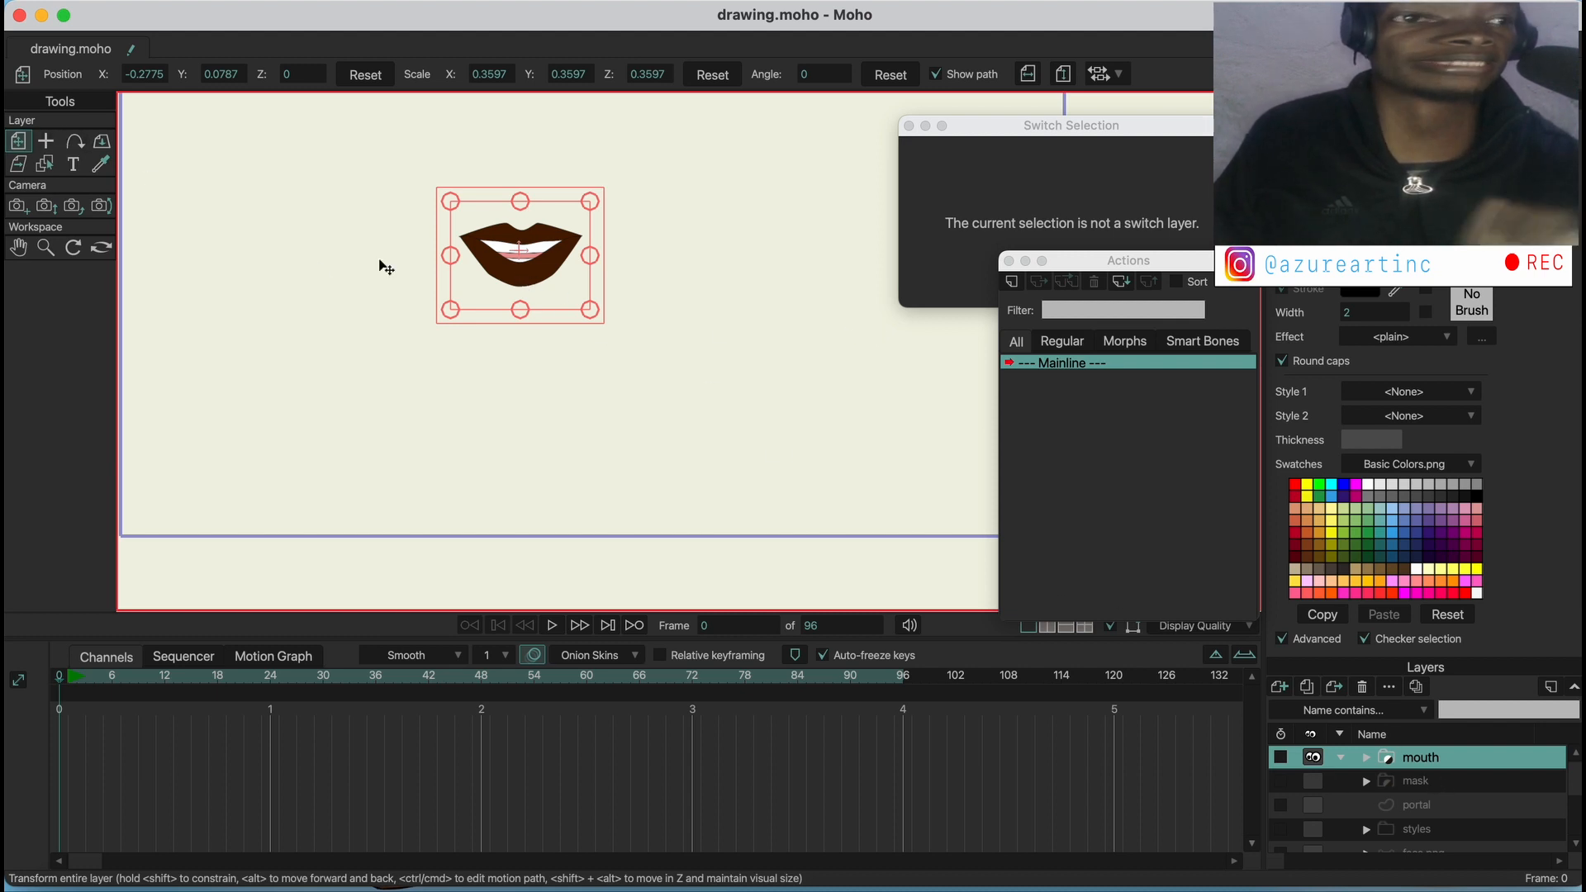
Add a new vector layer above the mouth group and draw a large filled circle beside the mouth
left_click(1280, 686)
left_click(1309, 685)
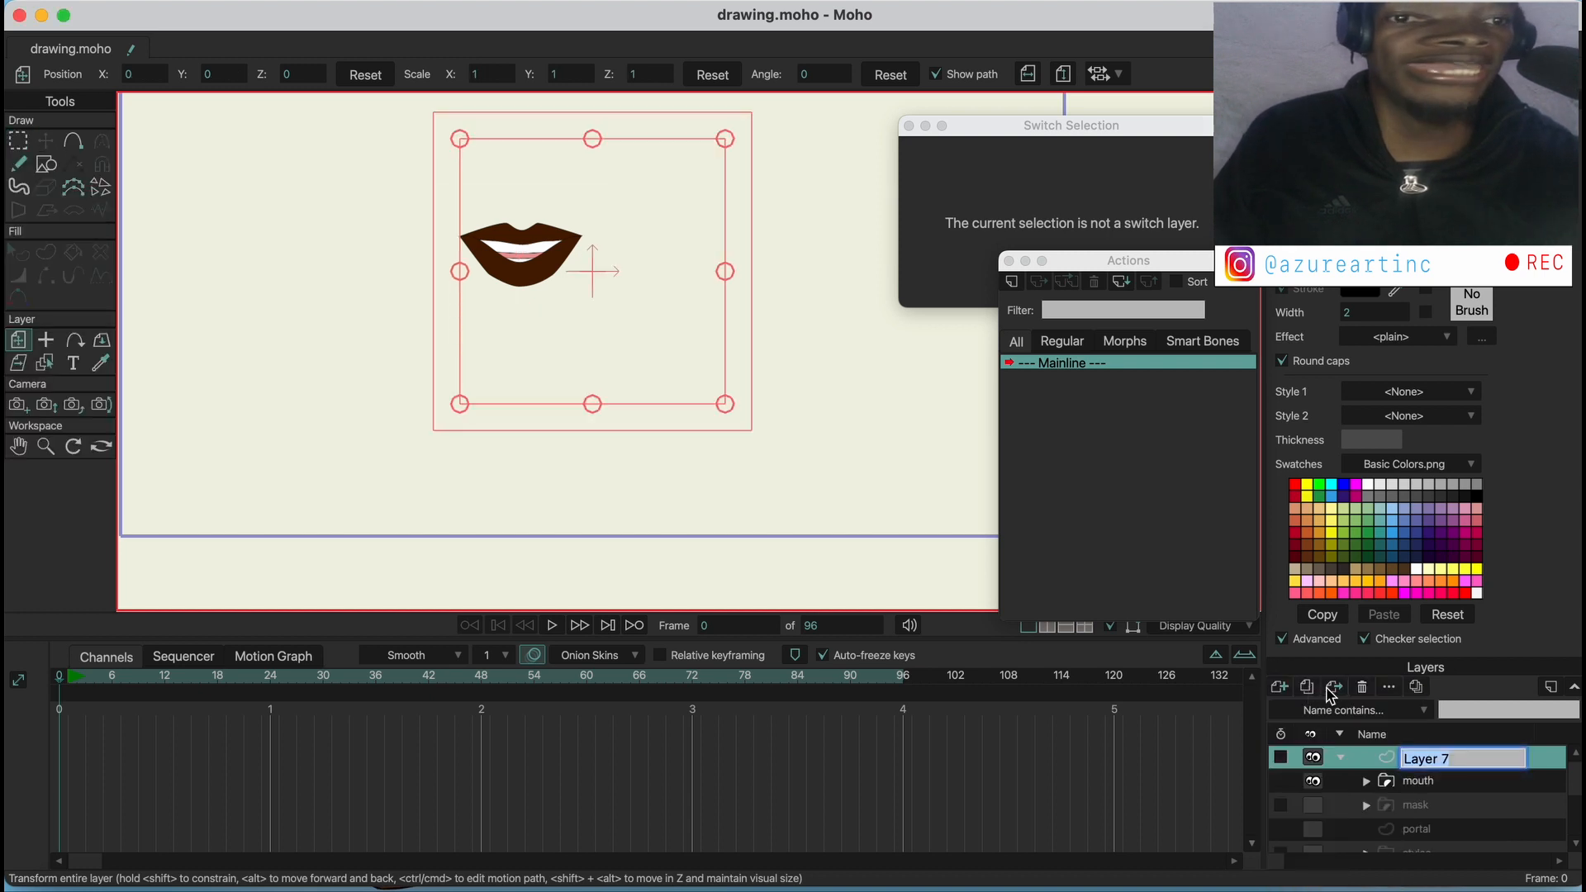
left_click(46, 163)
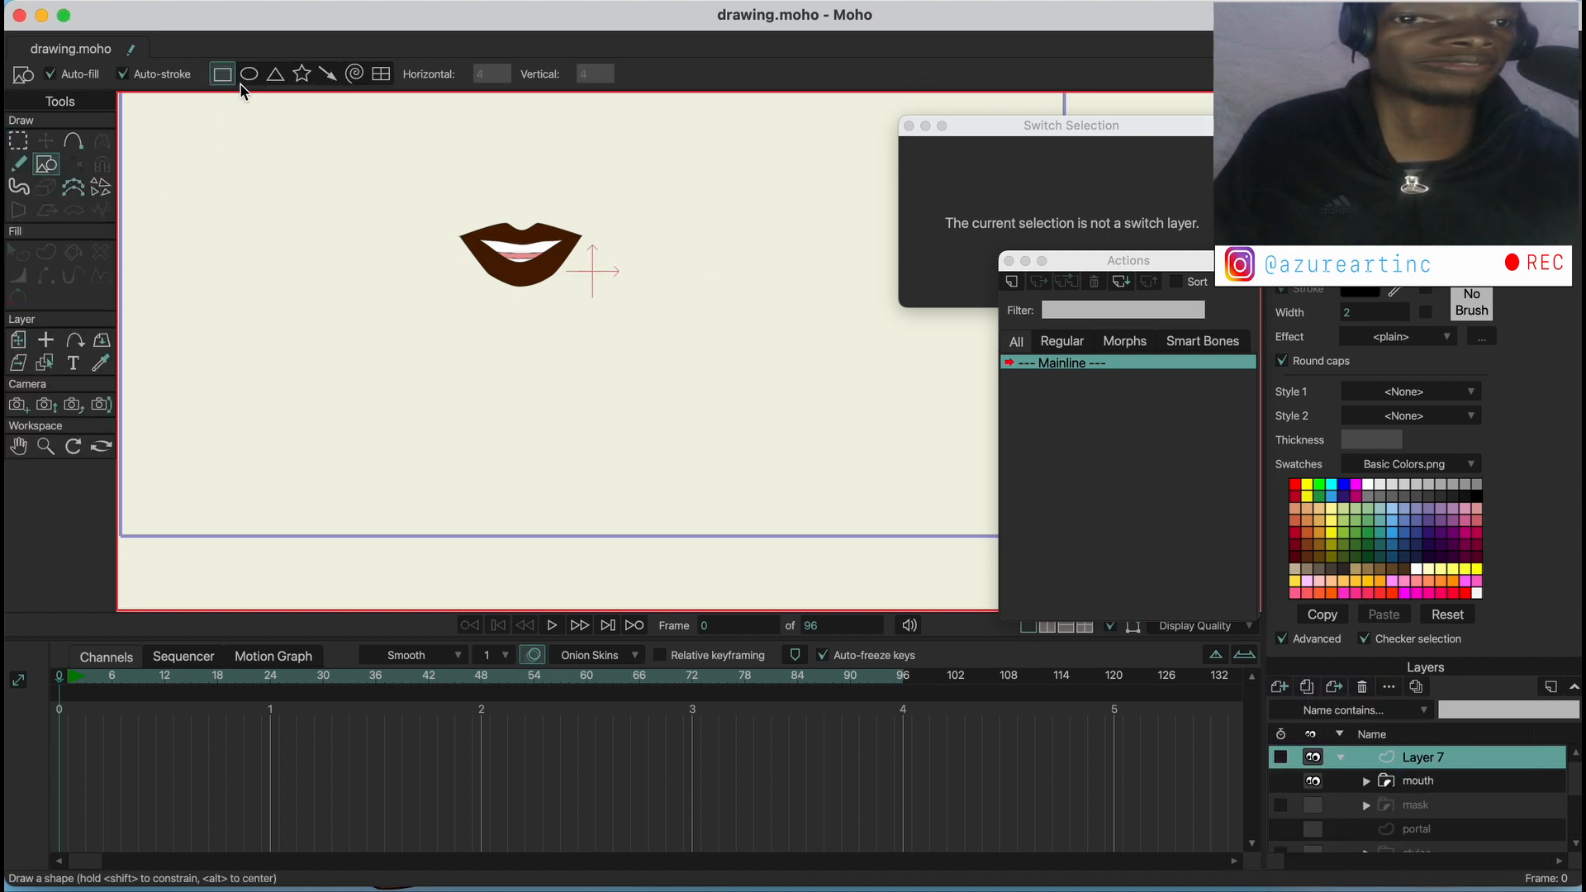
left_click(249, 73)
mouse_move(632, 169)
left_mouse_down()
mouse_move(826, 369)
mouse_move(813, 347)
left_mouse_up()
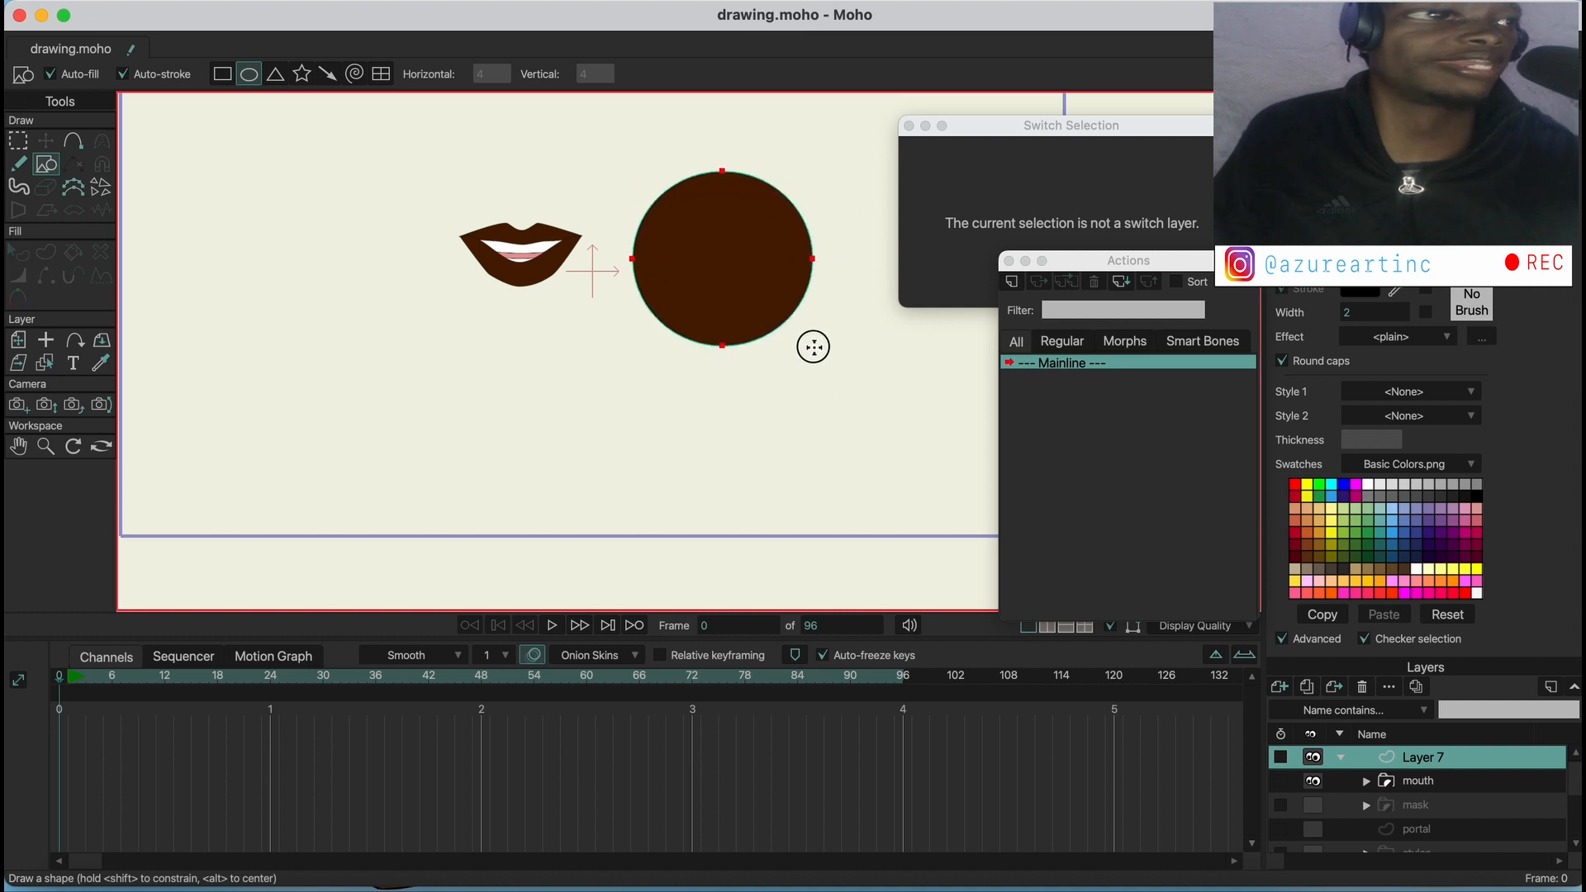
Change the circle's fill to white
left_click(18, 252)
left_click(742, 258)
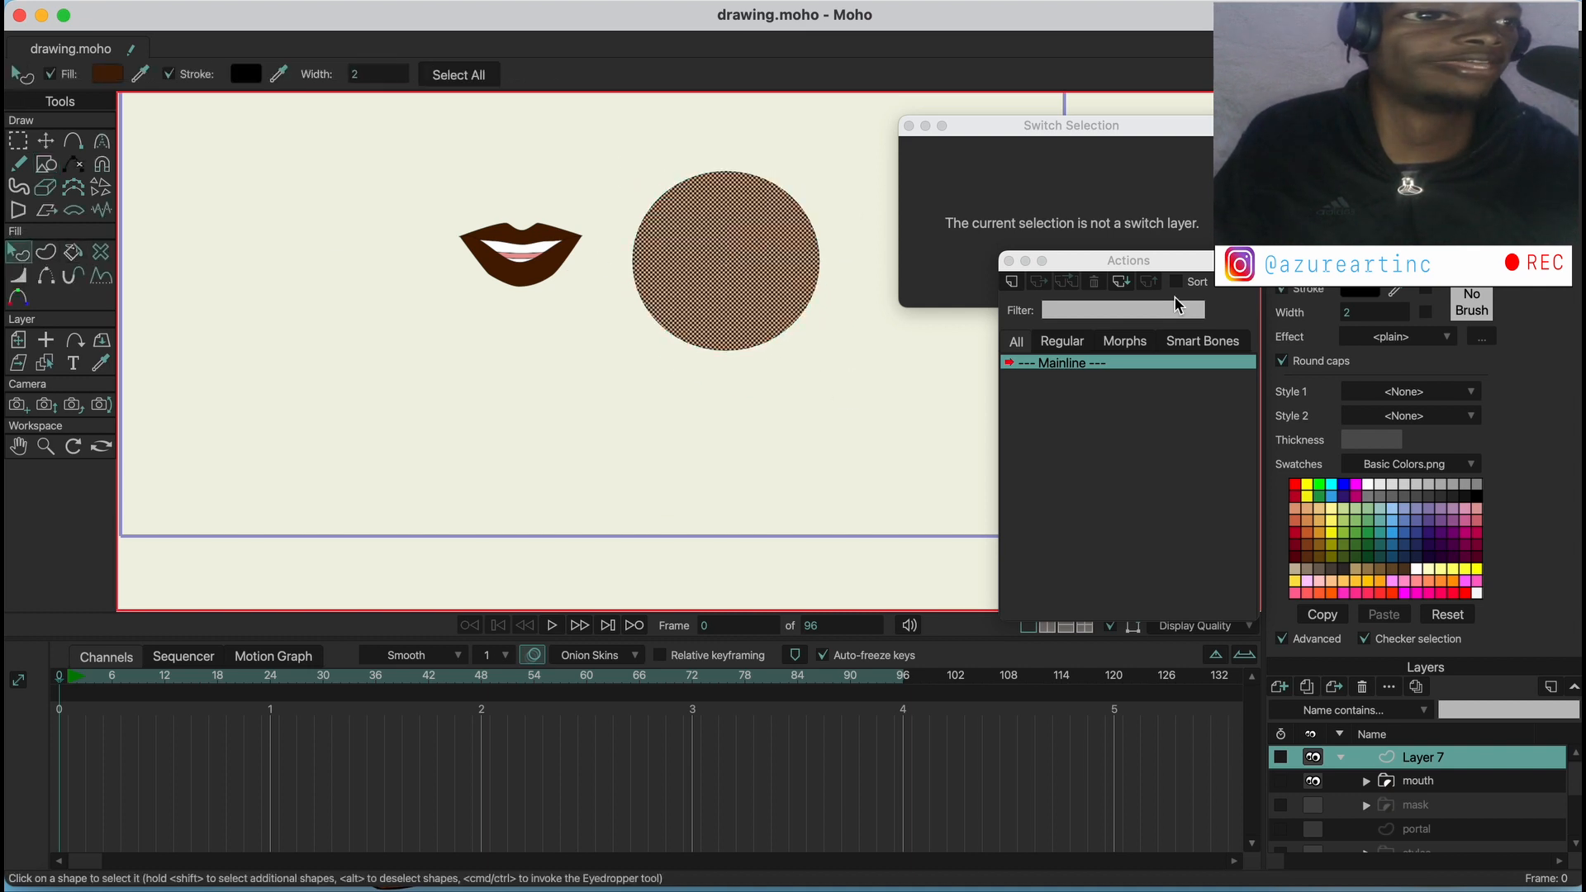
left_click(1368, 486)
Draw a wide, filled rectangle across the circle's lower edge, slightly wider than the circle
left_click(77, 144)
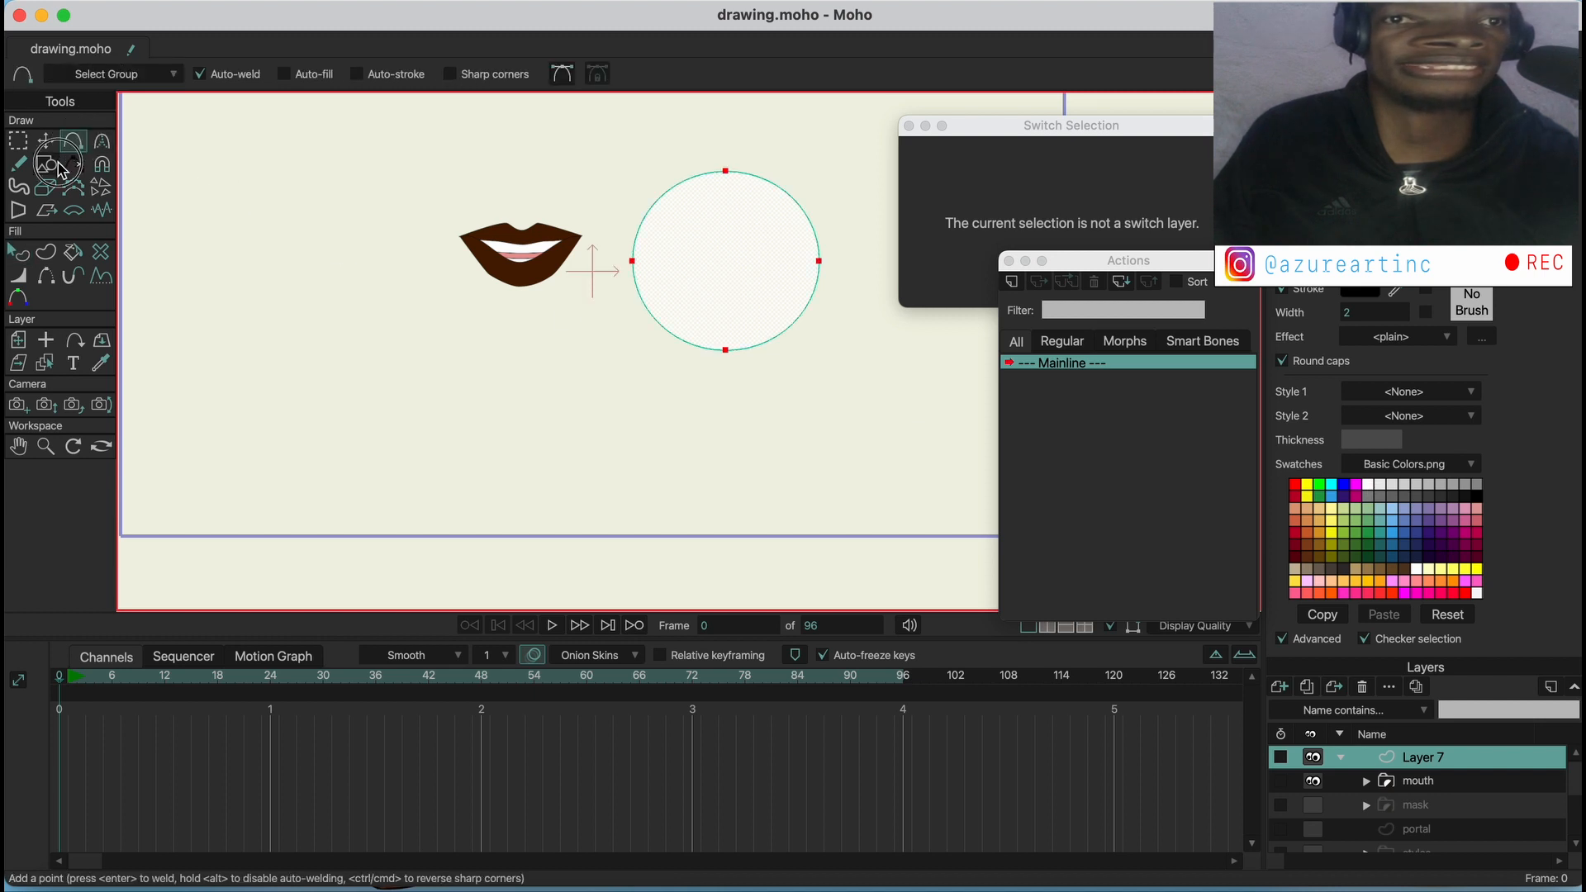
left_click(47, 164)
left_click(223, 77)
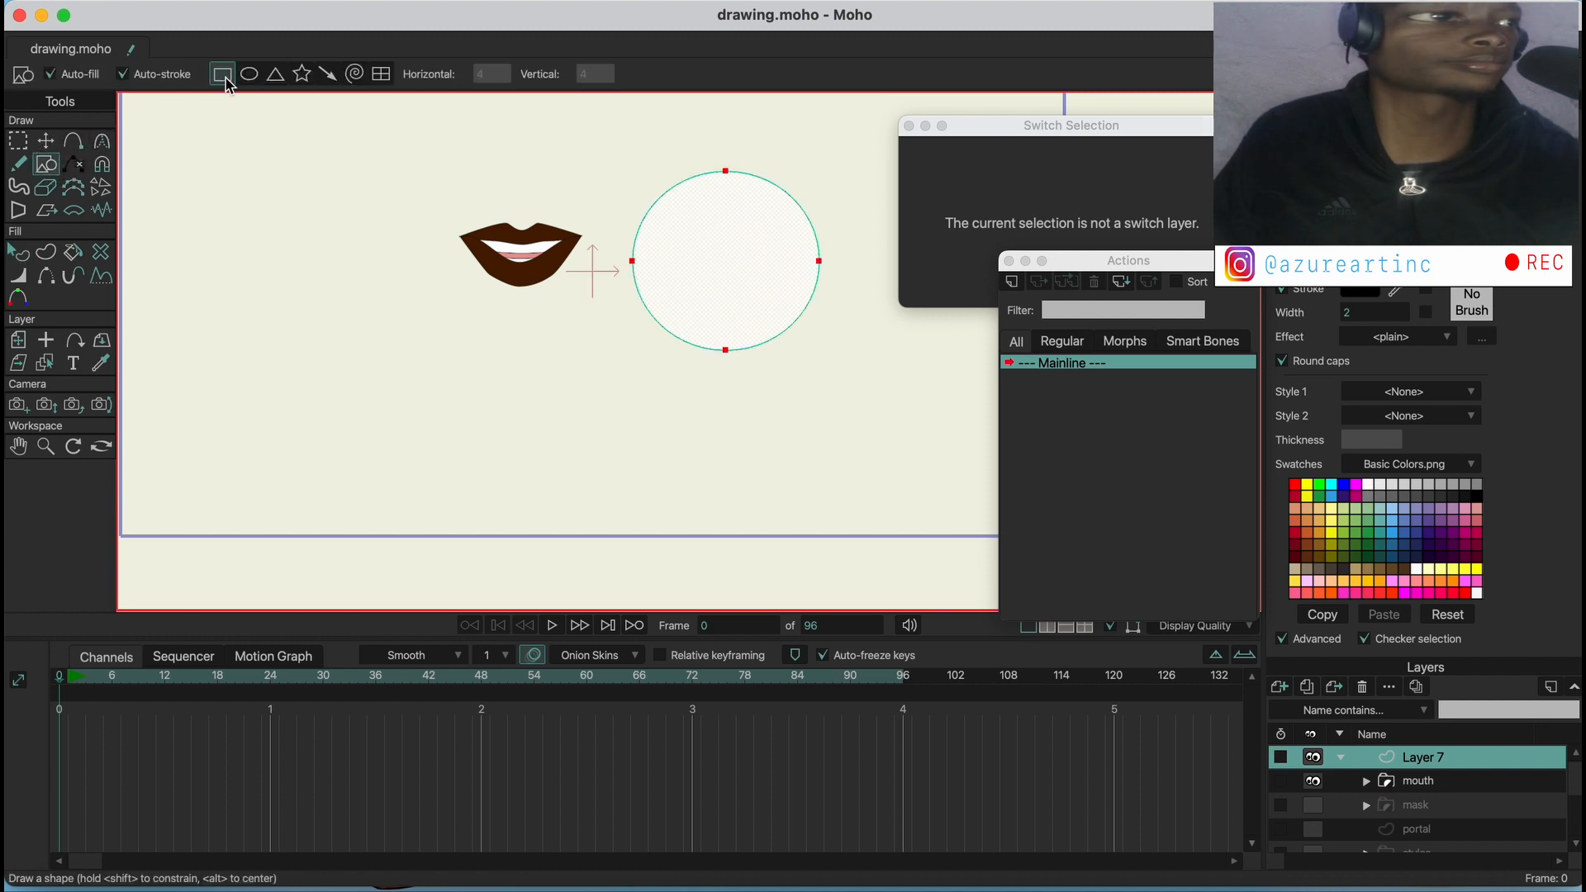
scroll(693, 334, "up", 3)
left_click_drag(578, 328, 942, 406)
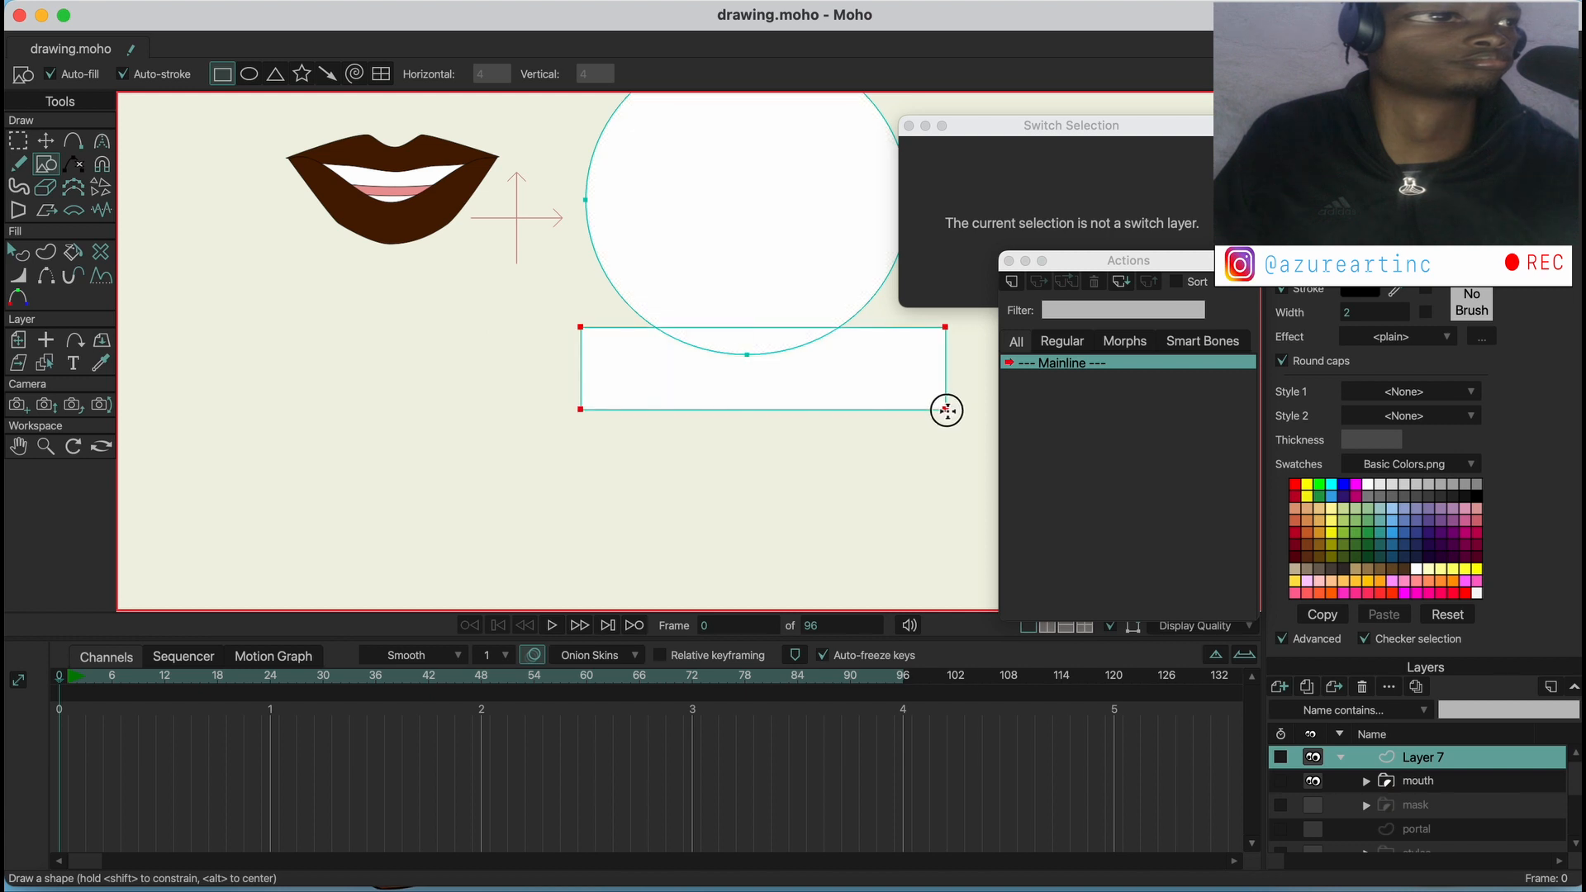
Reshape the rectangle under the circle into a wedge that tapers to a point on the right by moving its corner points
left_click(47, 141)
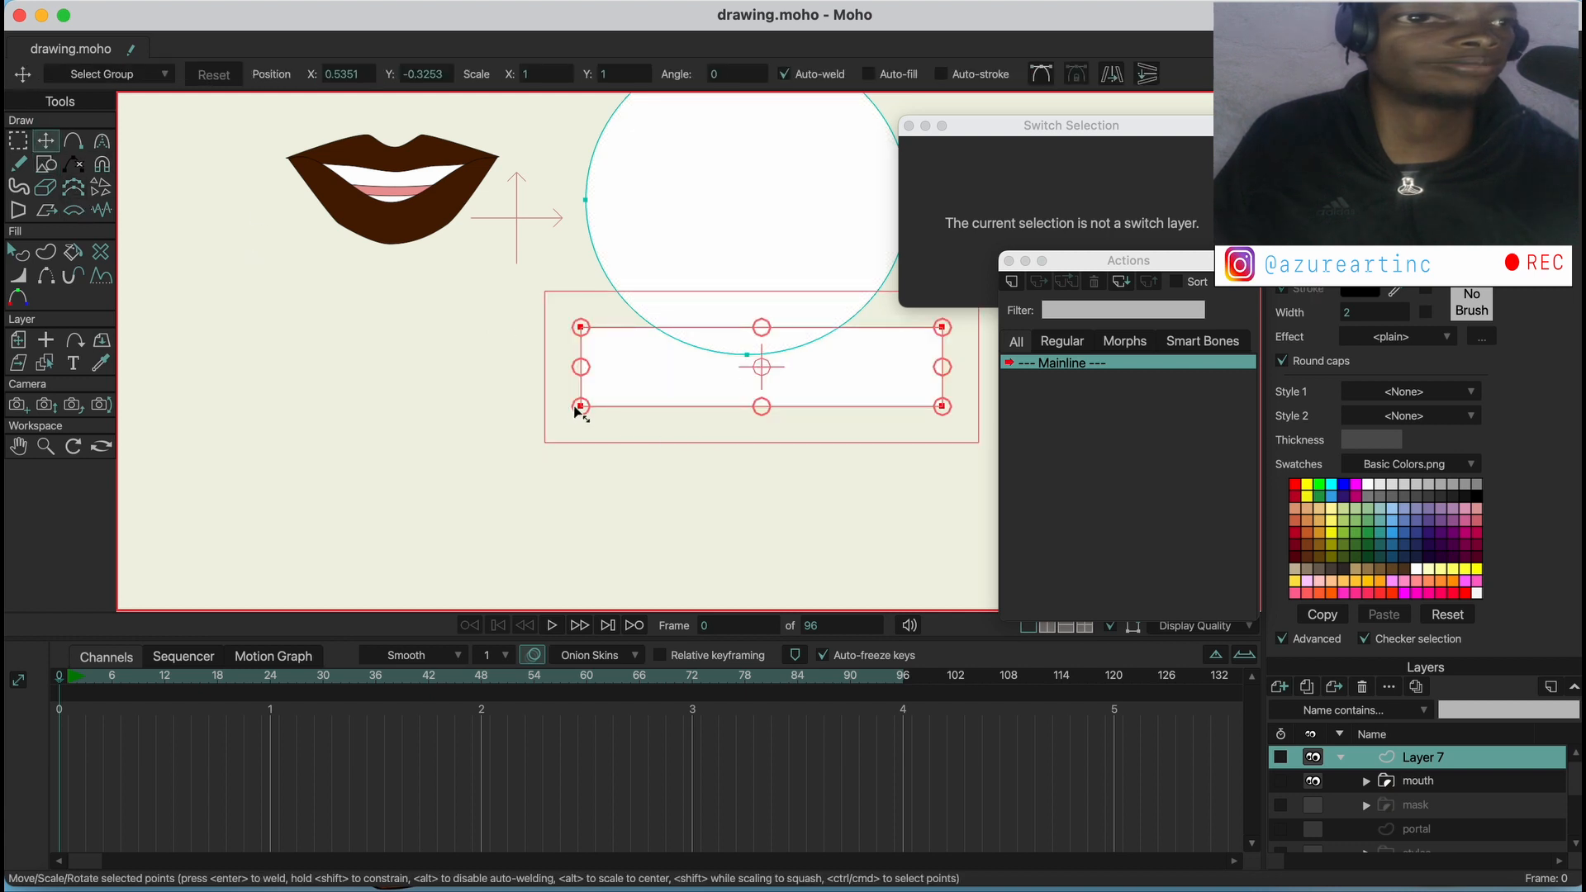
left_click(781, 417)
left_click_drag(947, 416, 955, 350)
left_click_drag(575, 349, 559, 357)
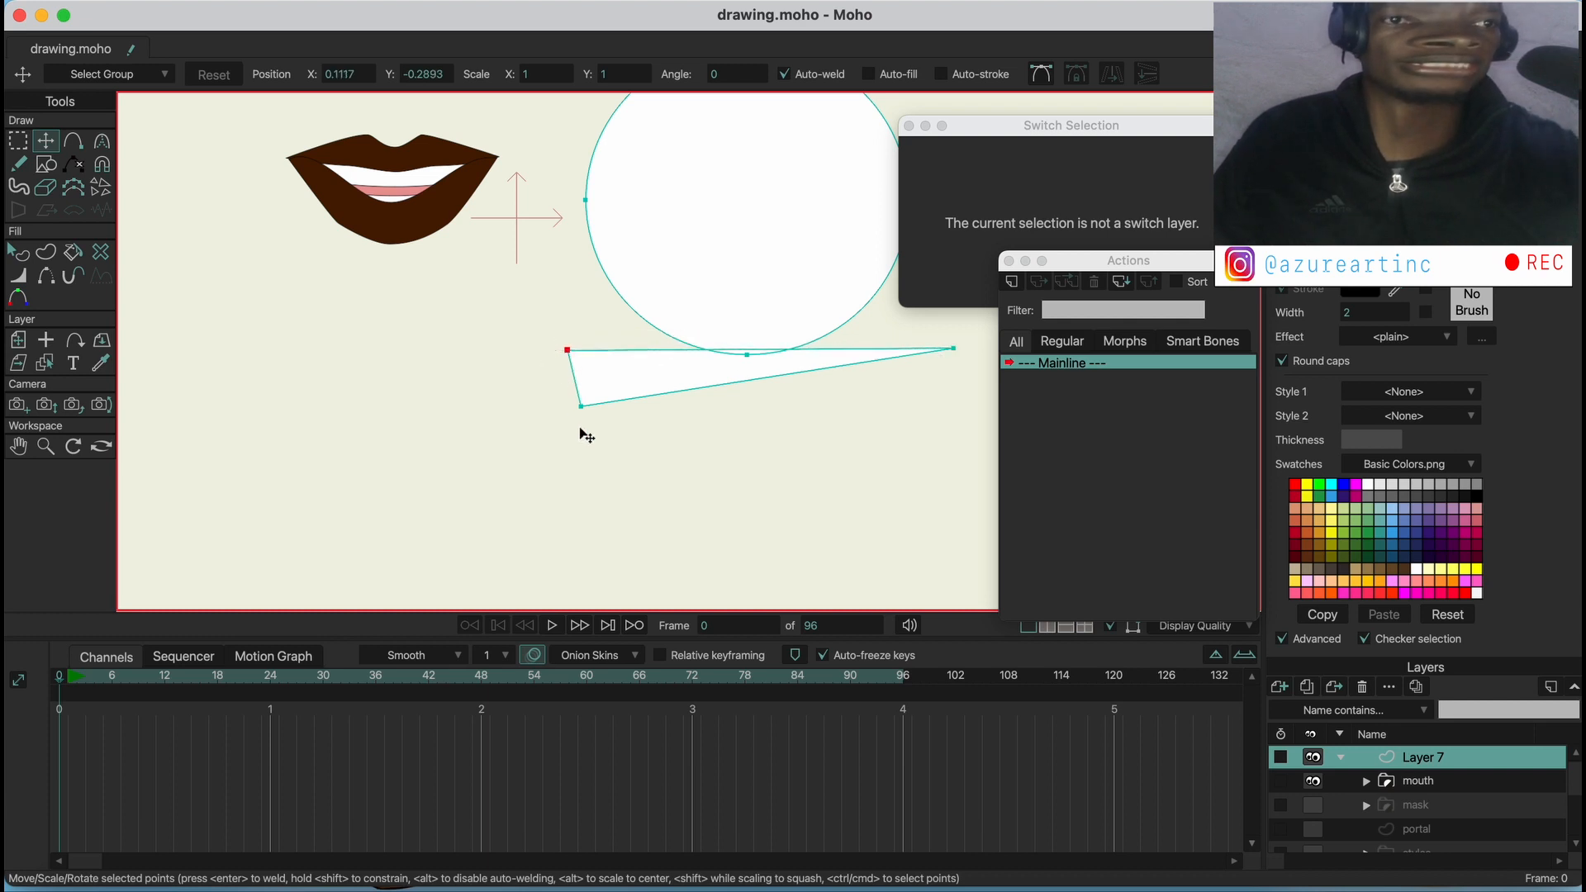
mouse_move(581, 429)
left_mouse_down()
mouse_move(605, 414)
mouse_move(591, 415)
left_mouse_up()
Fill the wedge under the circle with black and turn off its stroke
key("q")
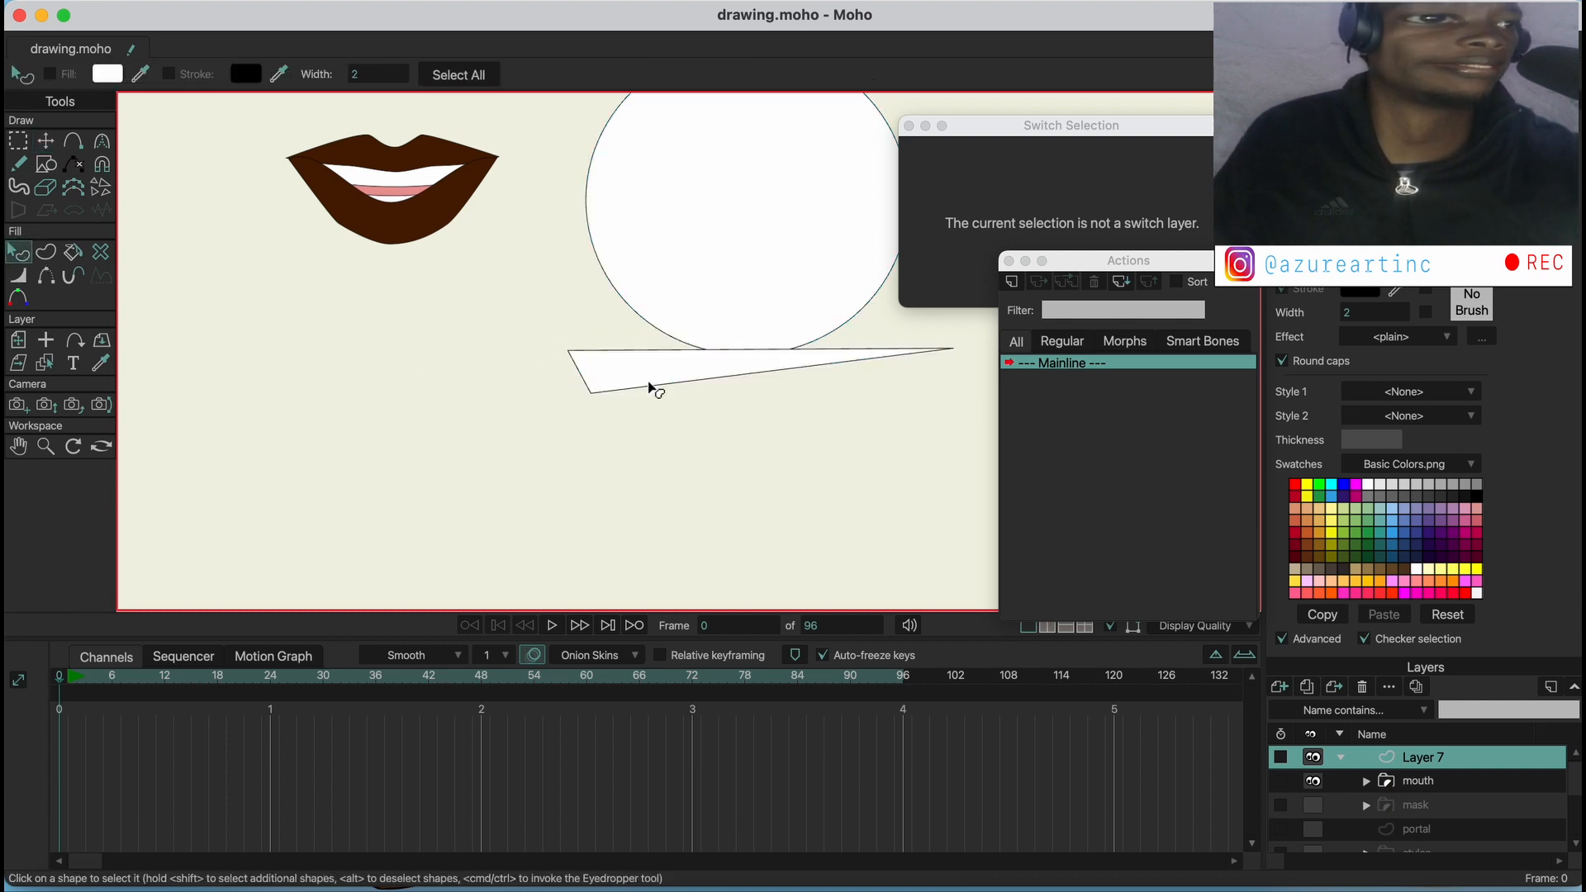
left_click(801, 372)
left_click(1477, 496)
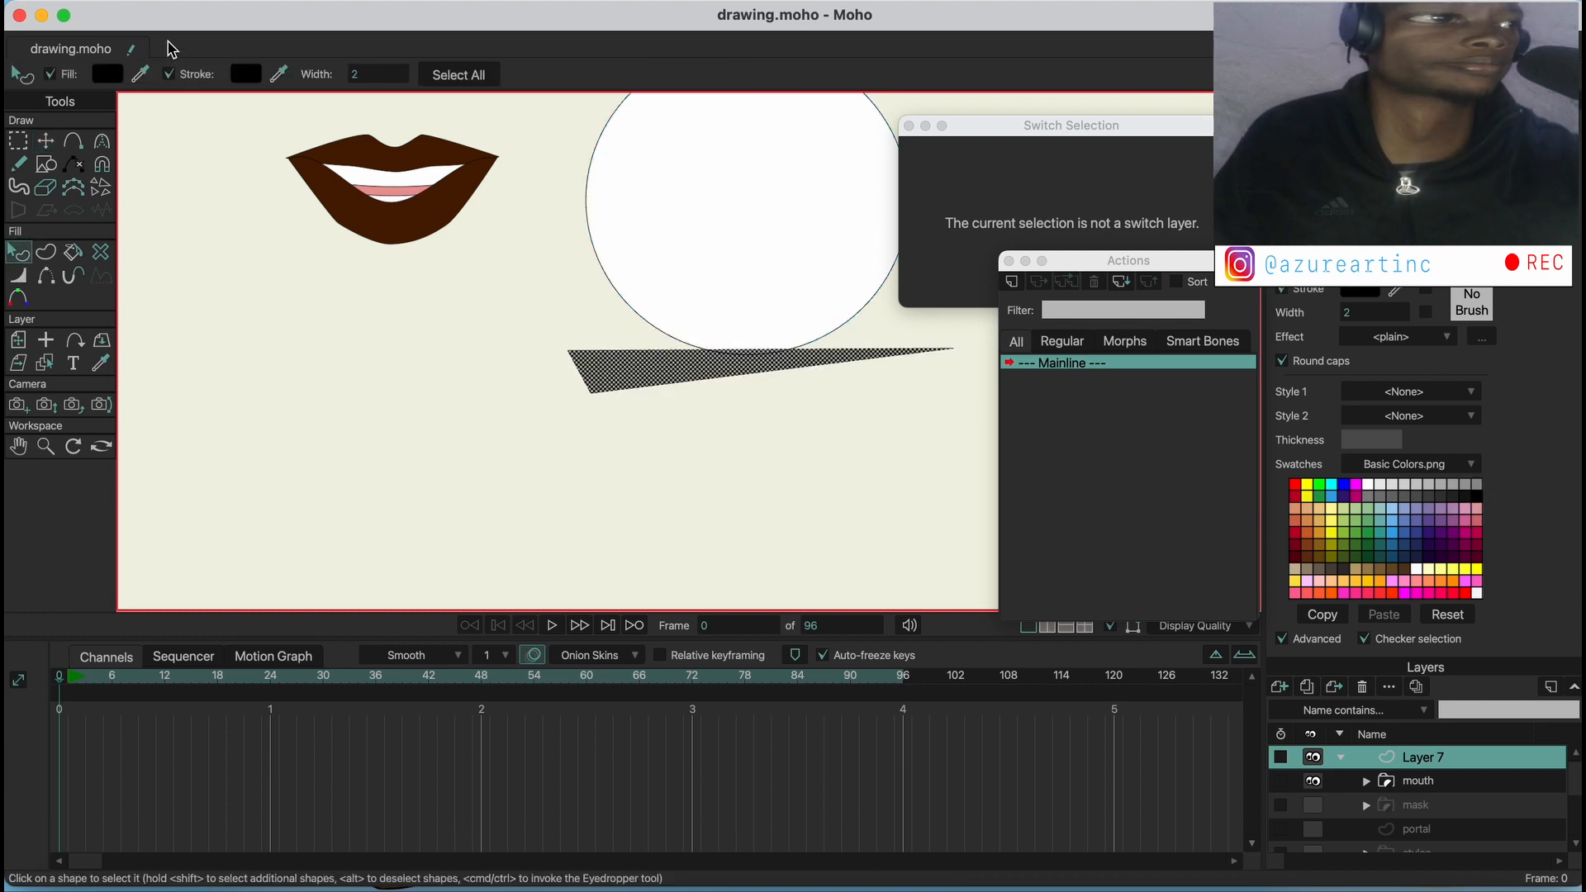
left_click(168, 73)
Move the circle's left and right points down to the ends of the black wedge to widen its base
left_click(46, 141)
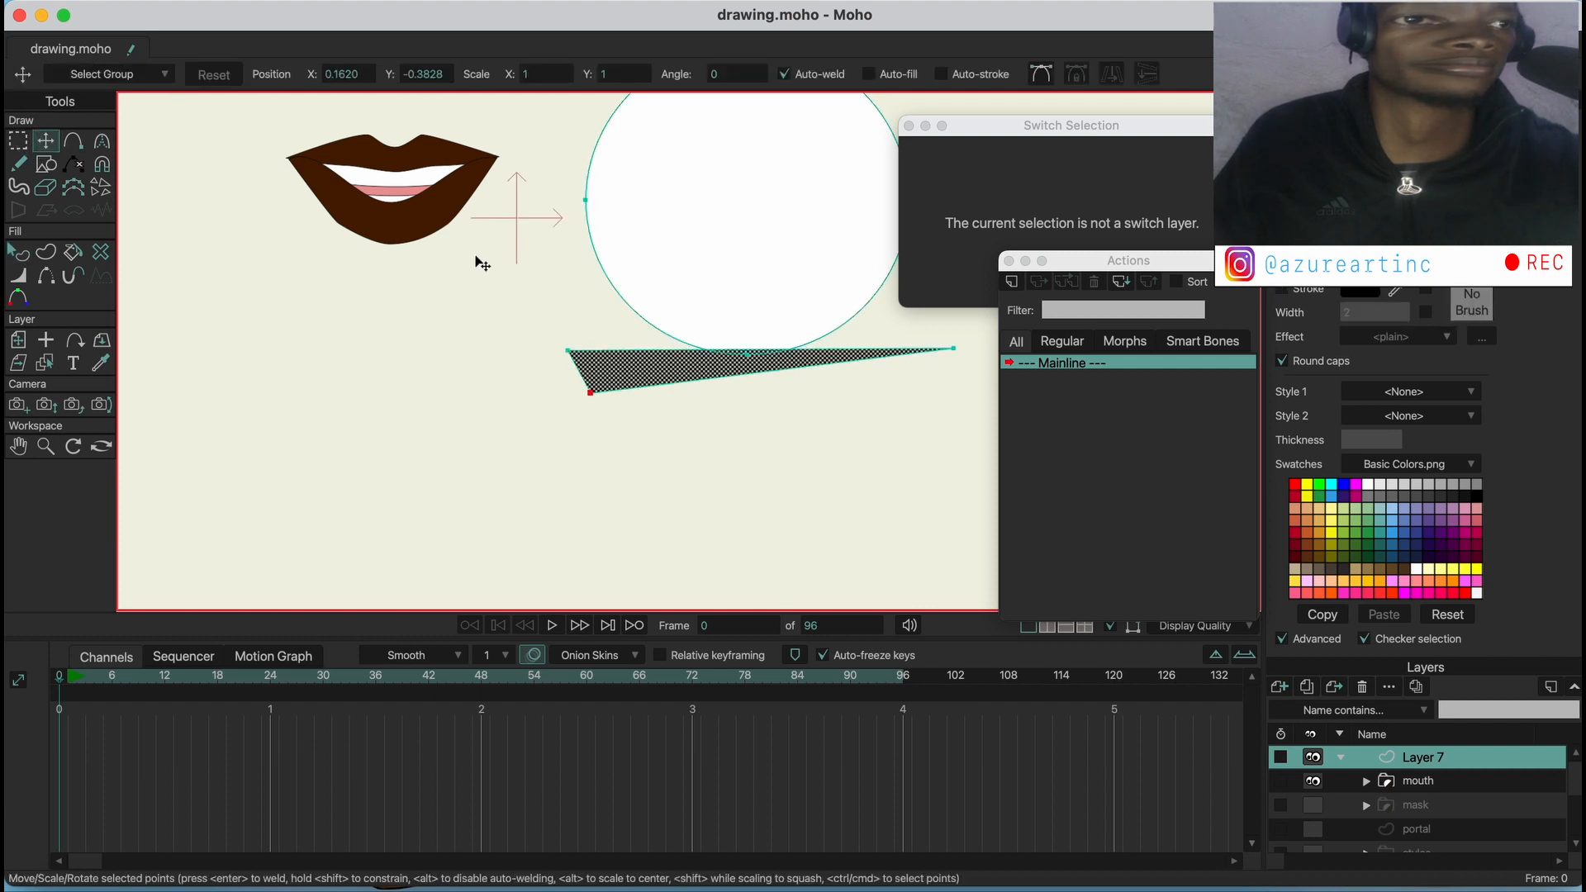
left_click_drag(715, 254, 564, 295)
left_click(595, 395)
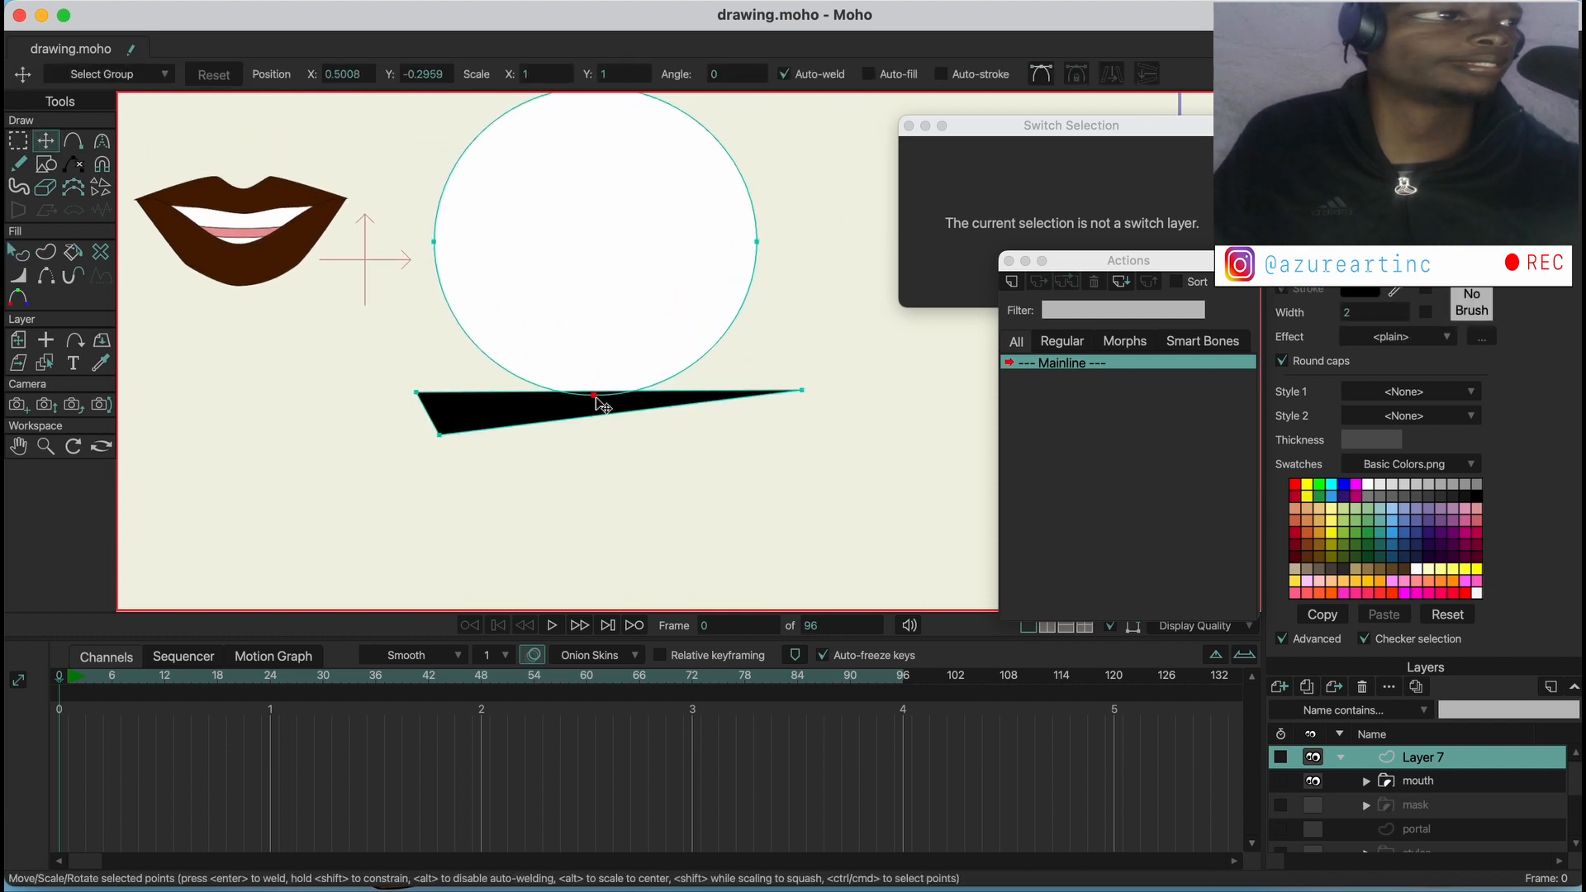
left_click_drag(434, 242, 460, 414)
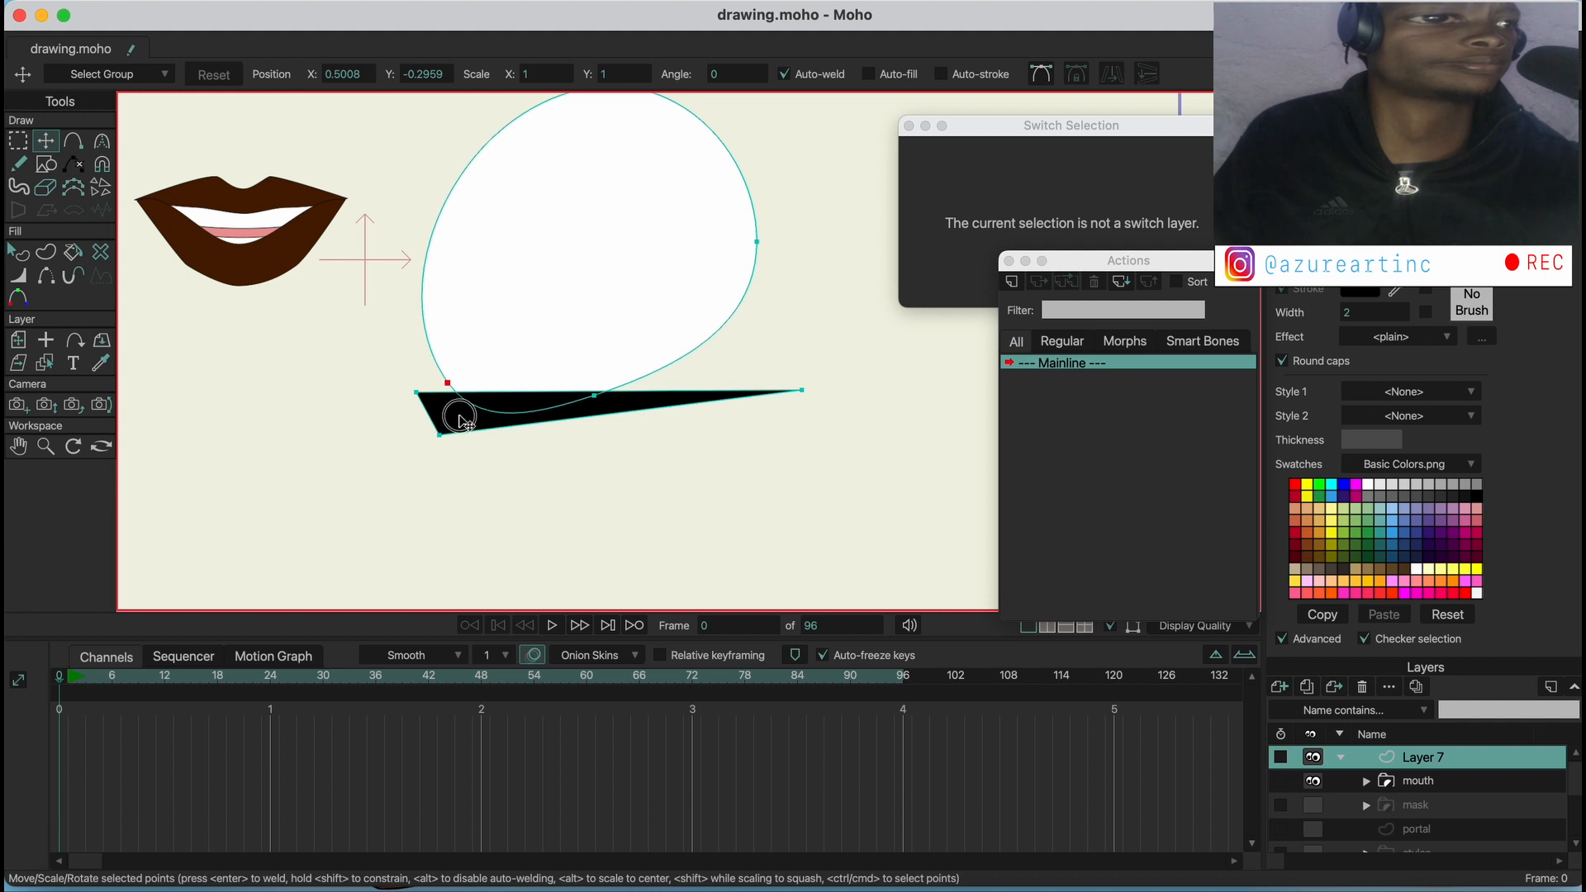
left_click_drag(754, 270, 771, 401)
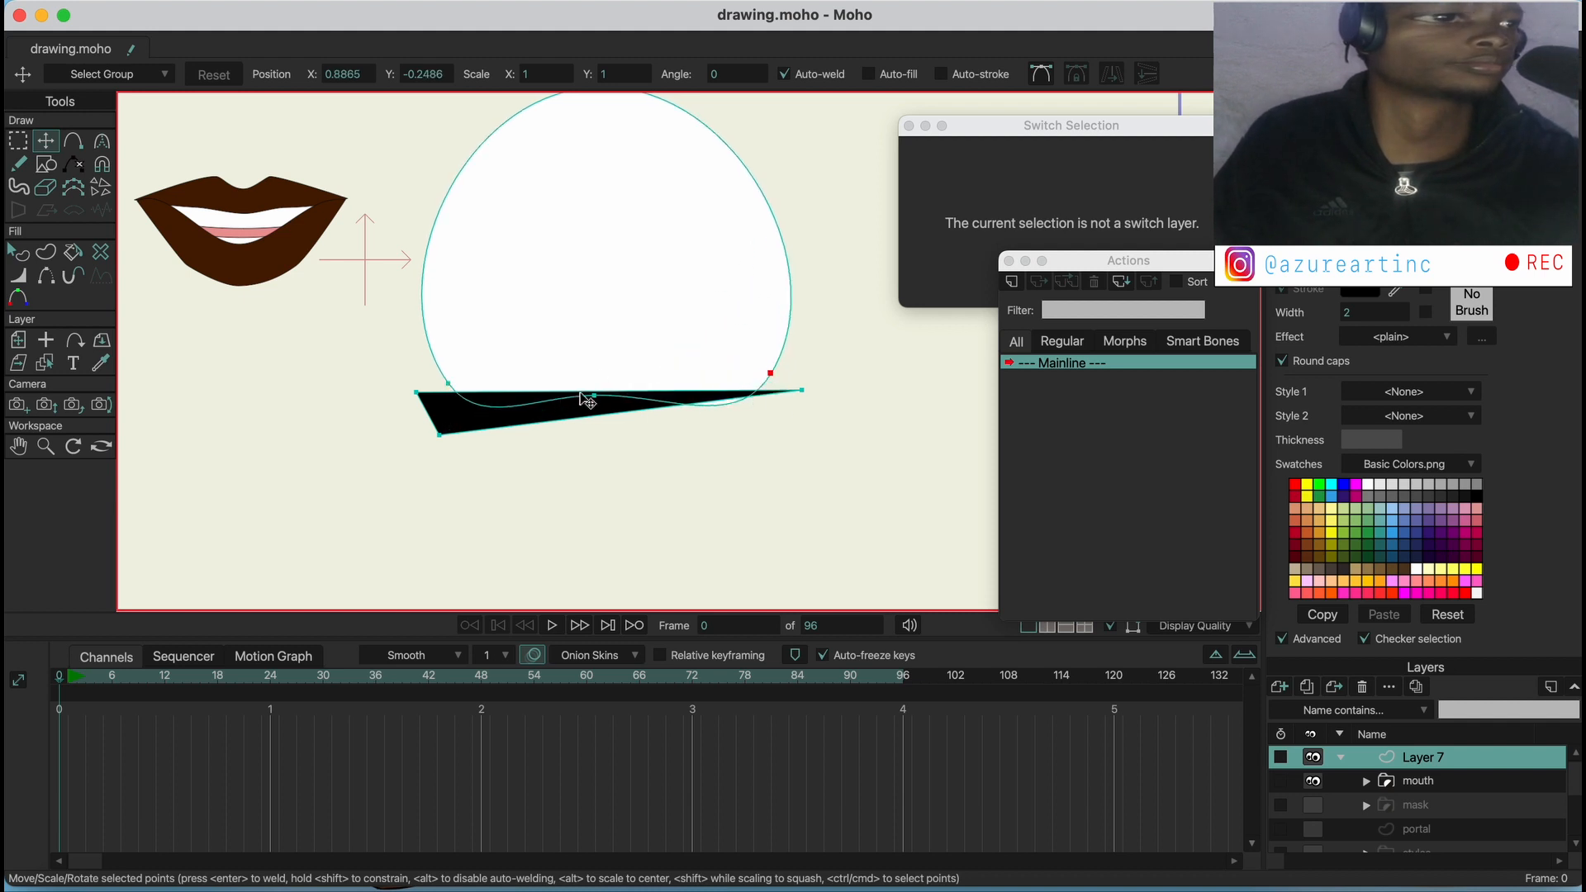
left_click(447, 387, "shift")
Make the white shape's lower-right and lower-left points sharp corners with the Curvature tool
left_click(102, 141)
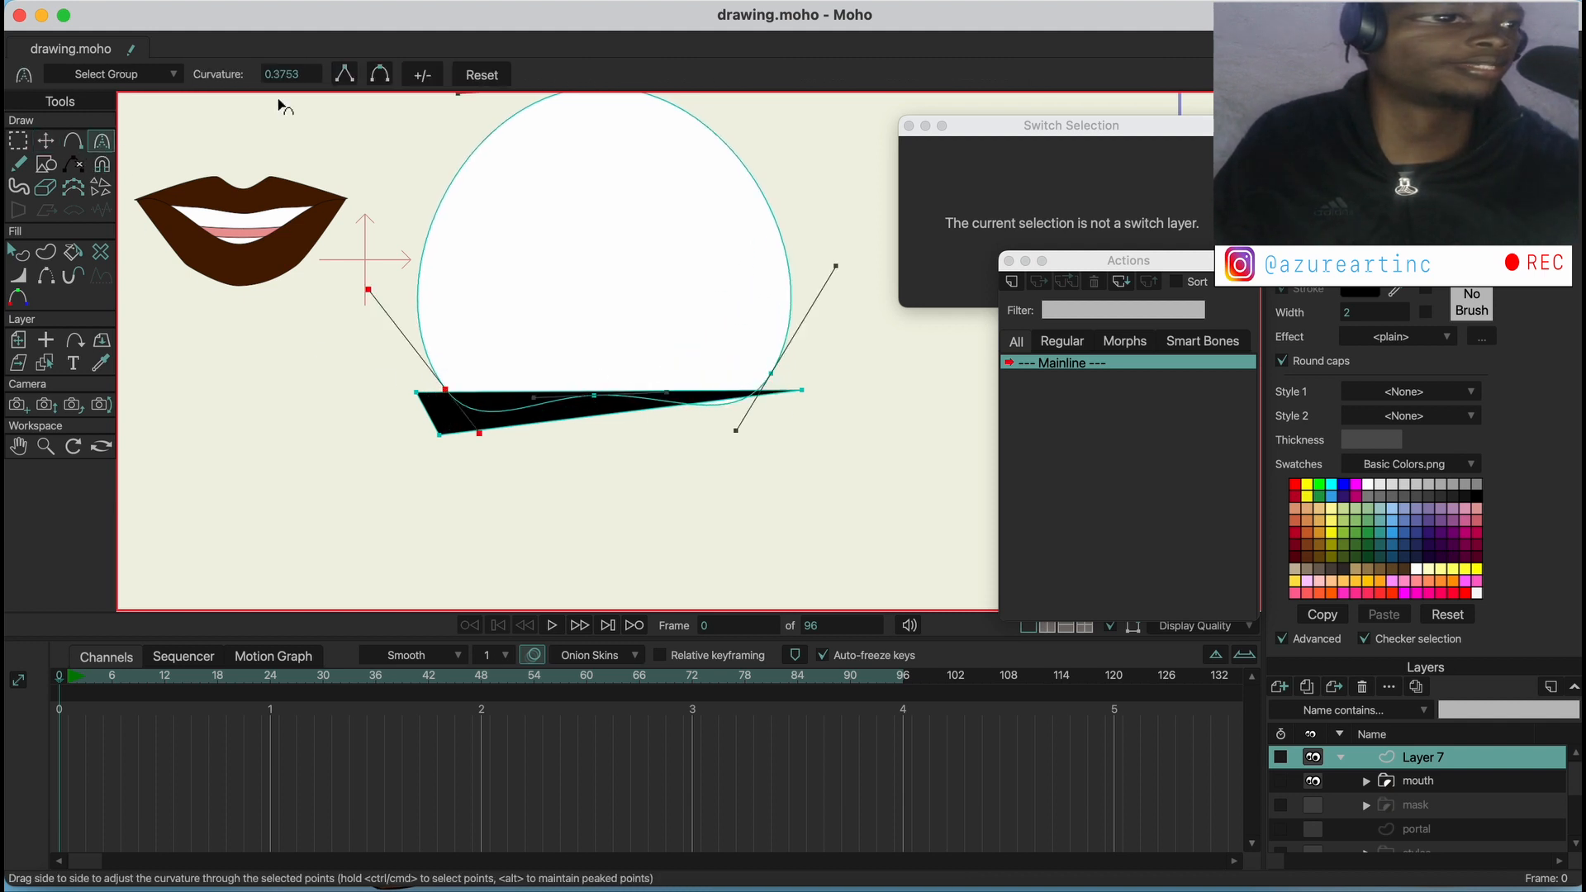
left_click(768, 371)
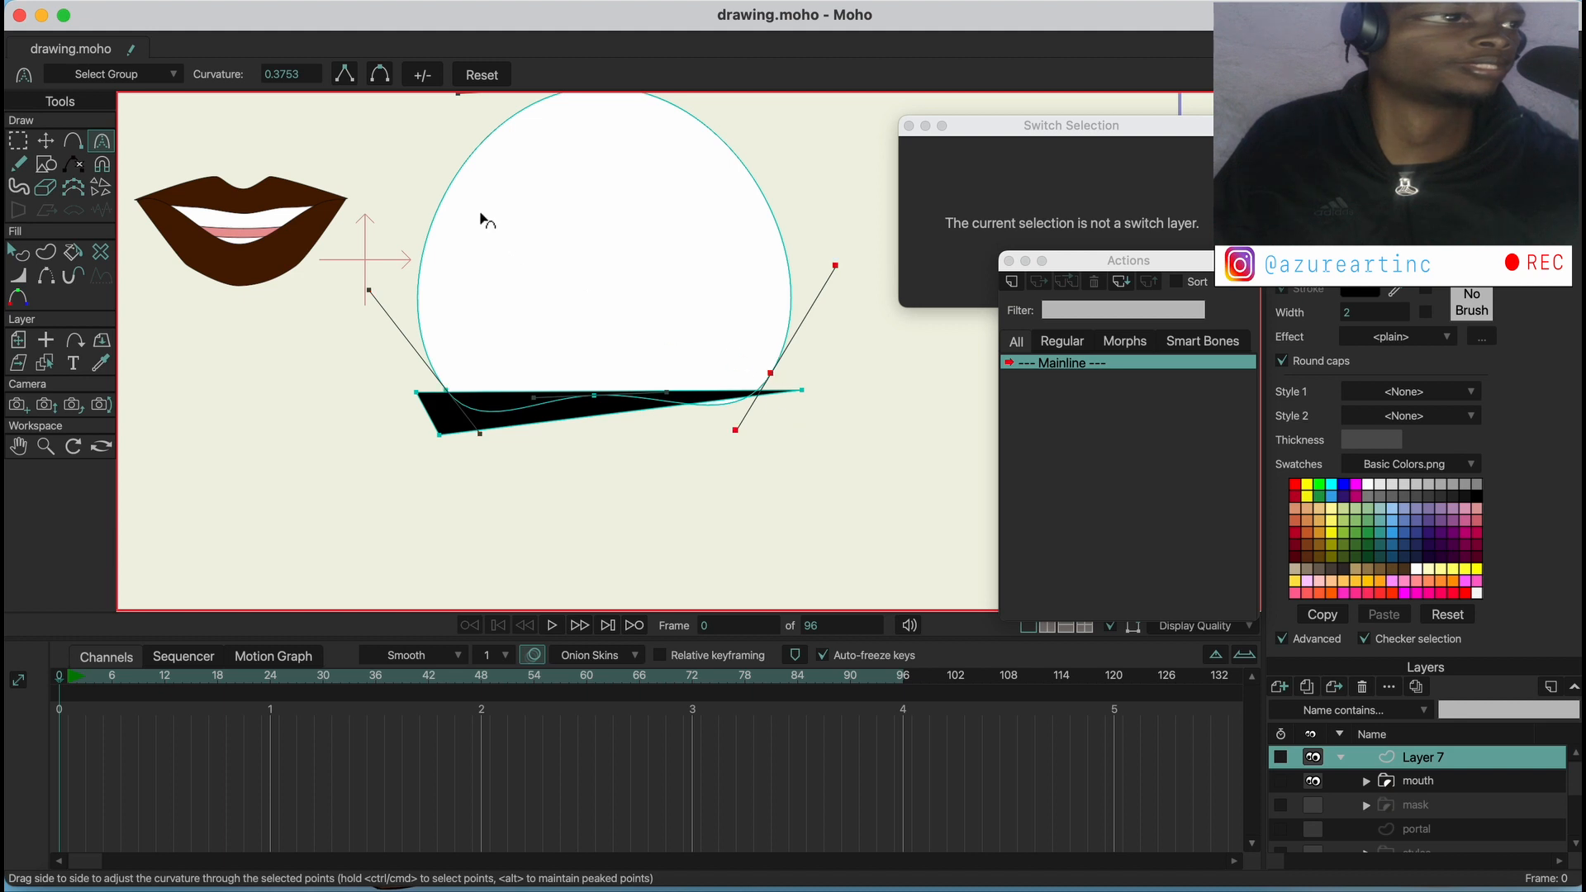
left_click(346, 77)
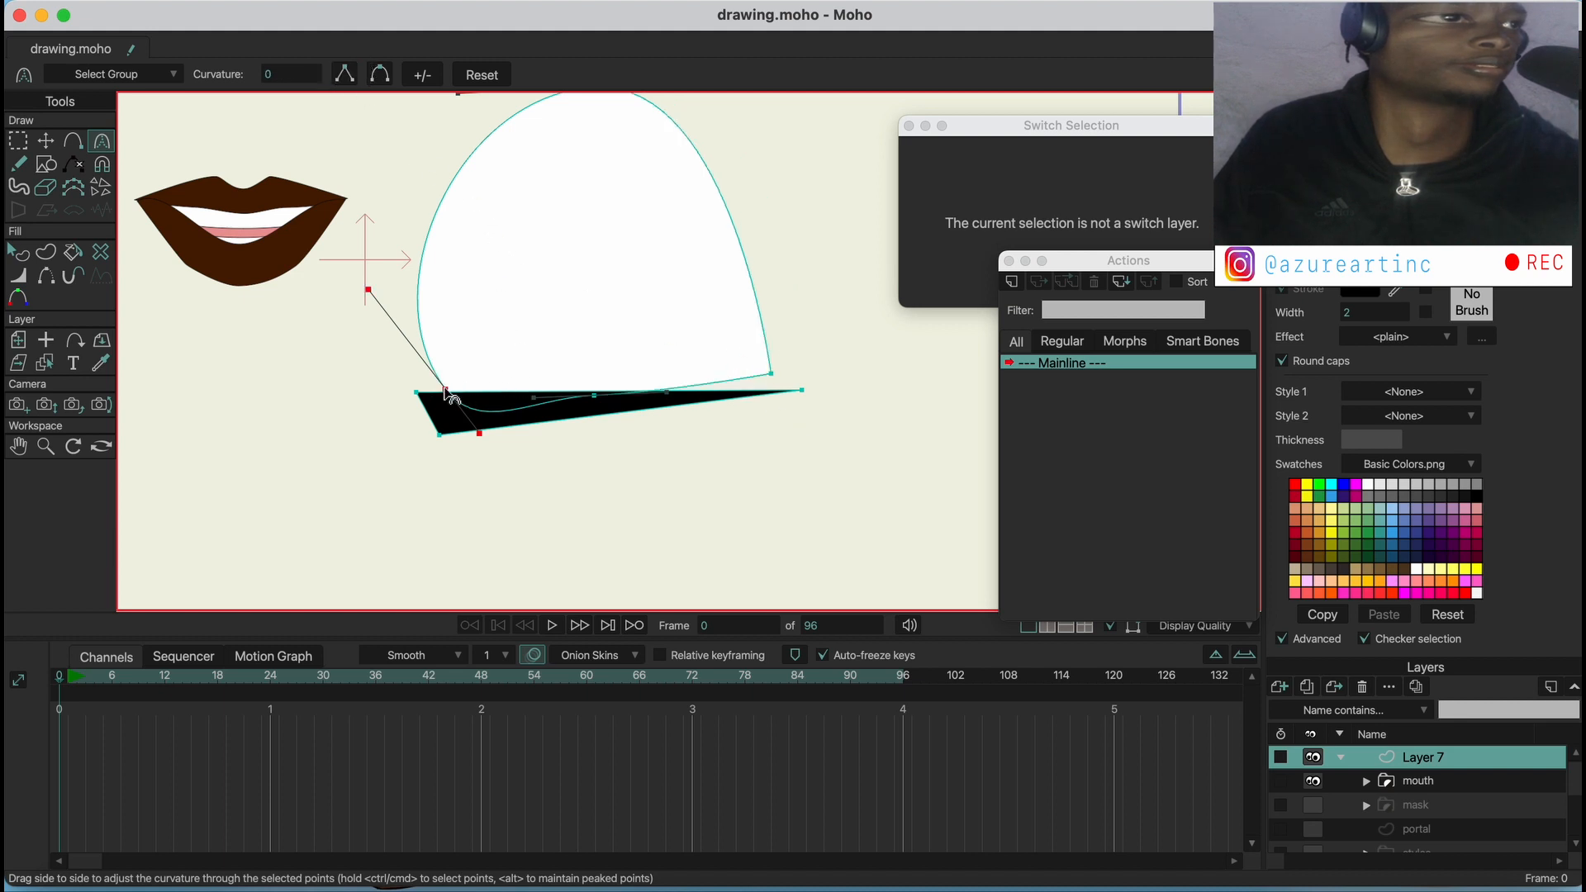
left_click(346, 77)
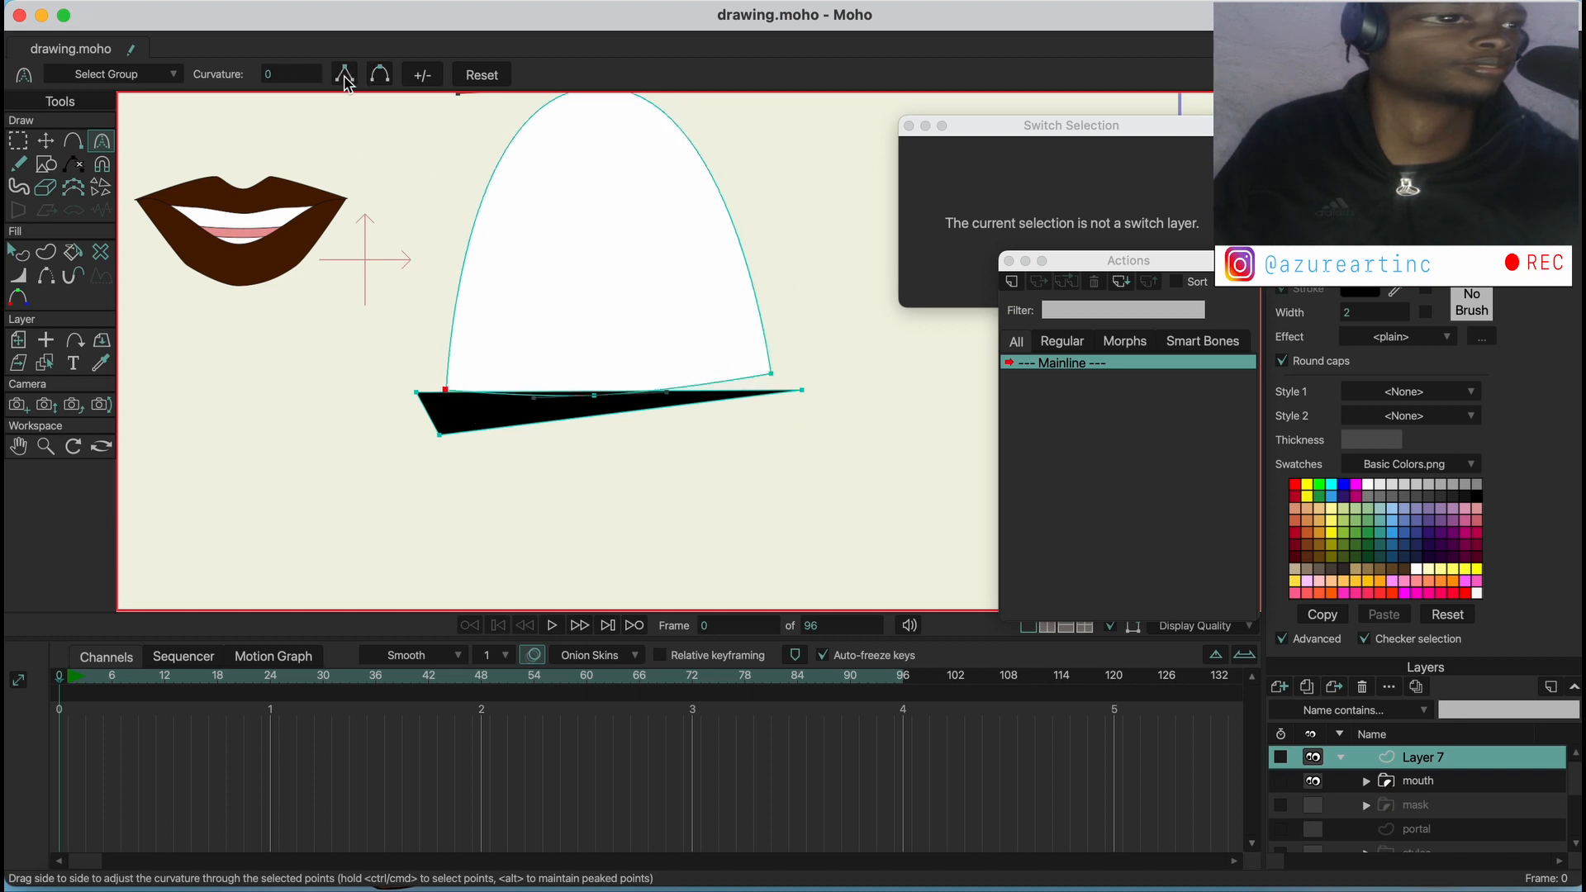
Align the white shape's two lower corner points with the upper edge of the black wedge
left_click(47, 142)
left_click_drag(769, 359, 774, 381)
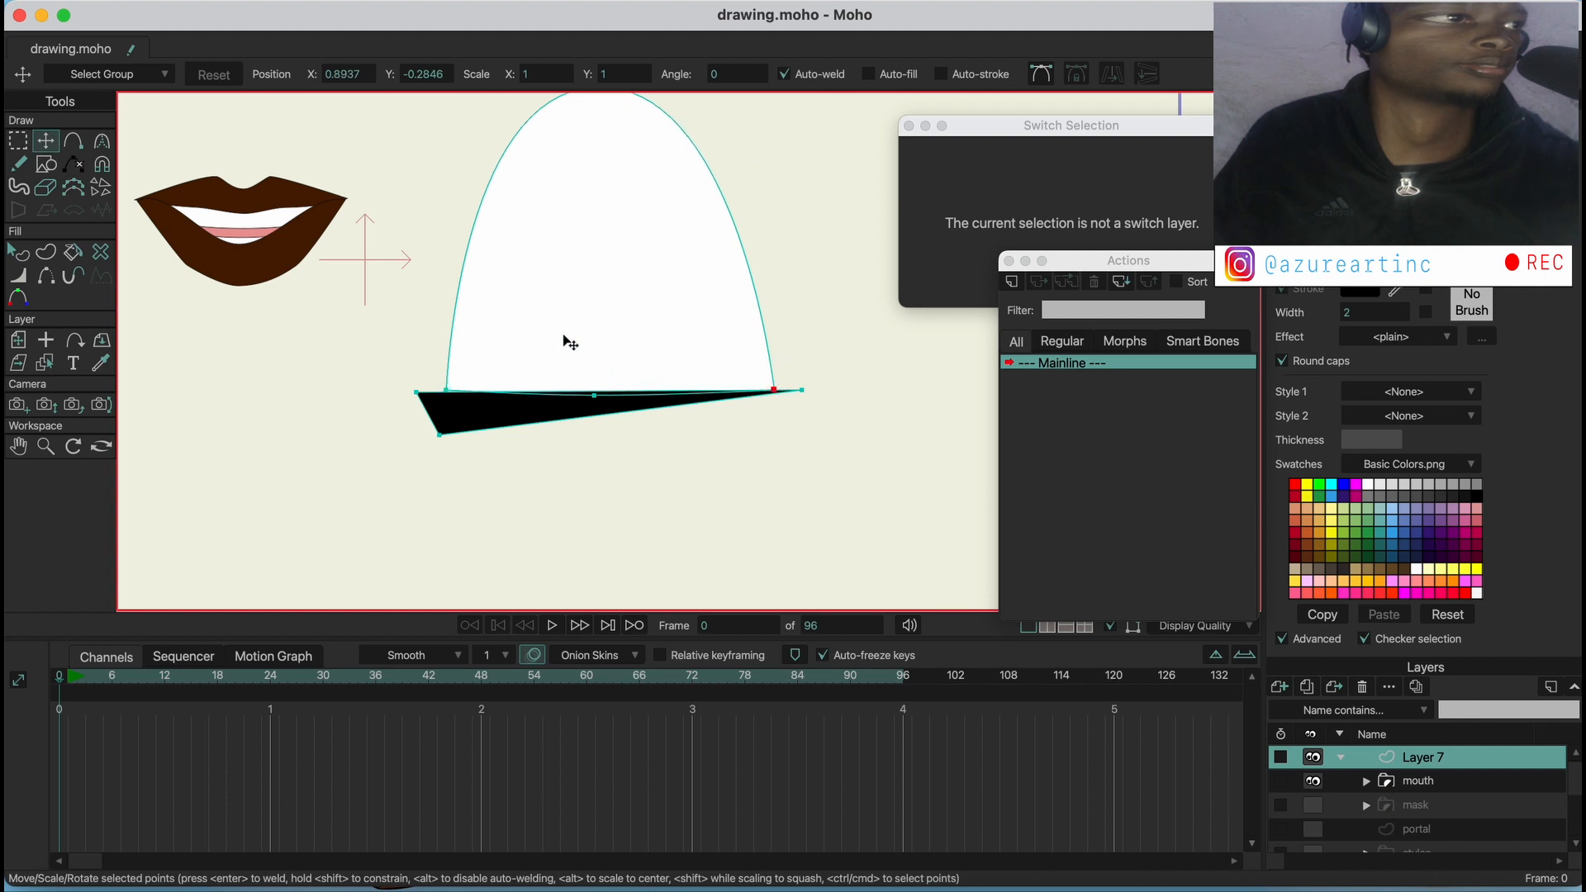
left_click_drag(477, 358, 463, 366)
scroll(561, 251, "down", 2)
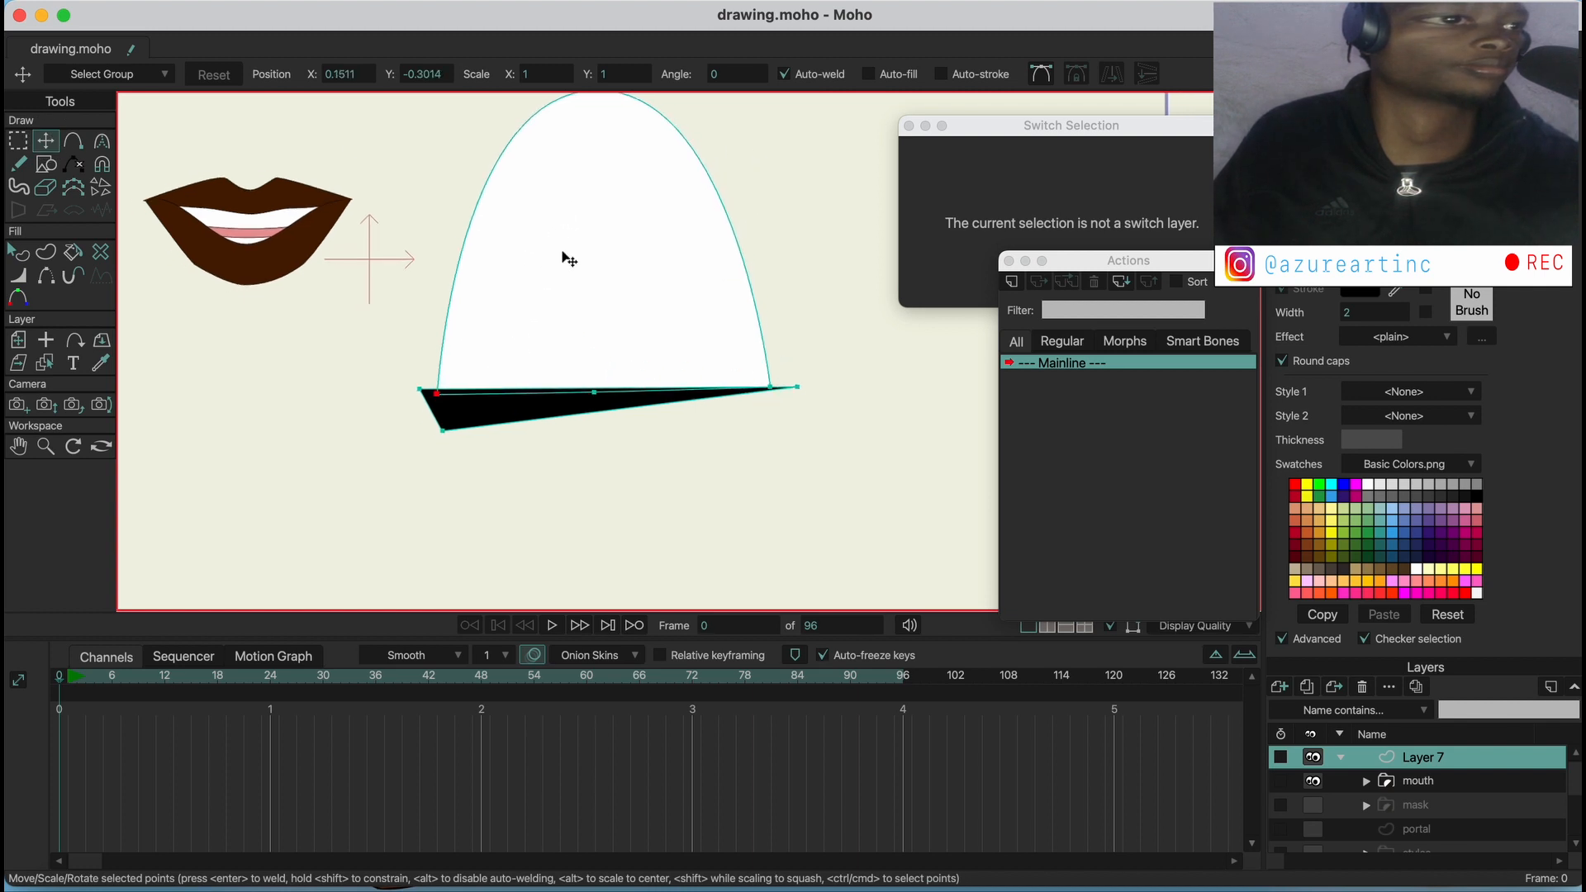
Lower the white shape's top point and increase its curvature to form a broad, rounded dome
left_click_drag(578, 114, 567, 166)
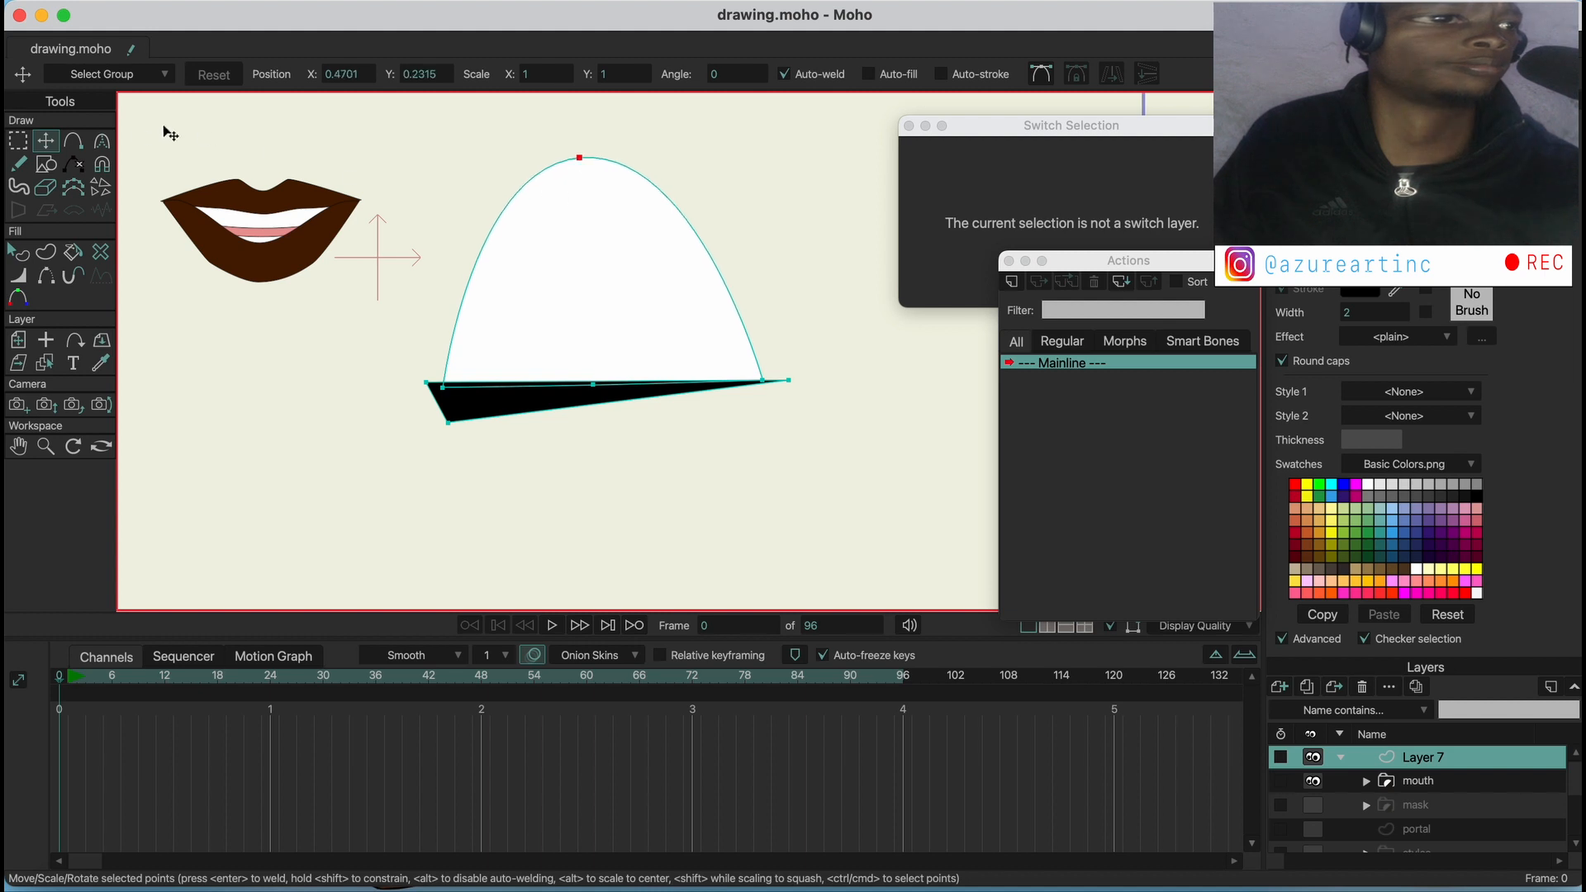
left_click(102, 142)
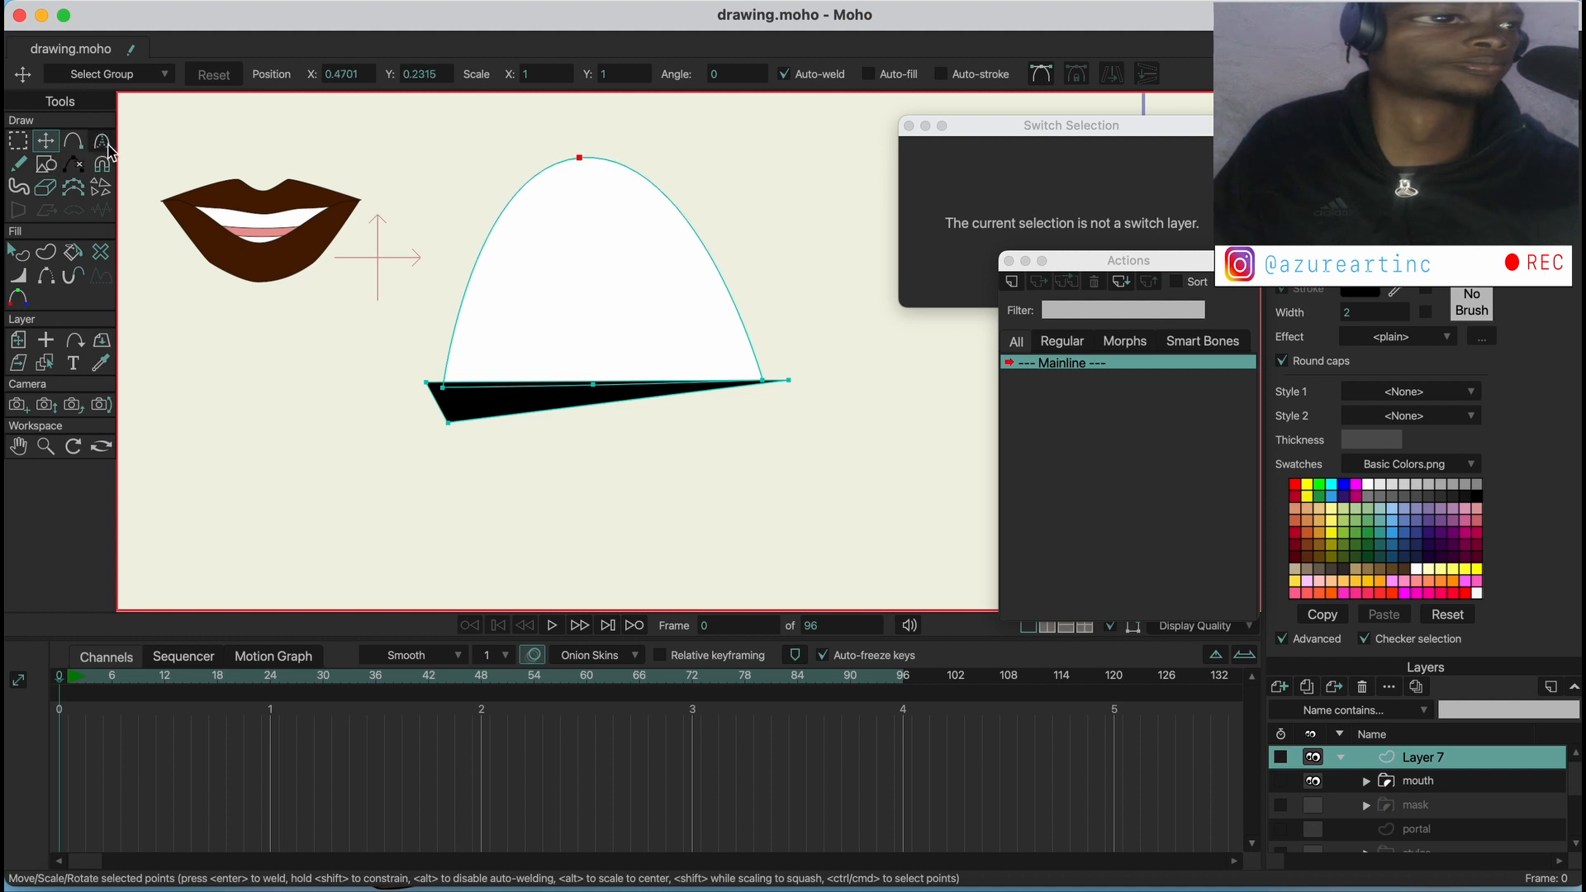
left_click_drag(649, 151, 844, 140)
left_click(18, 252)
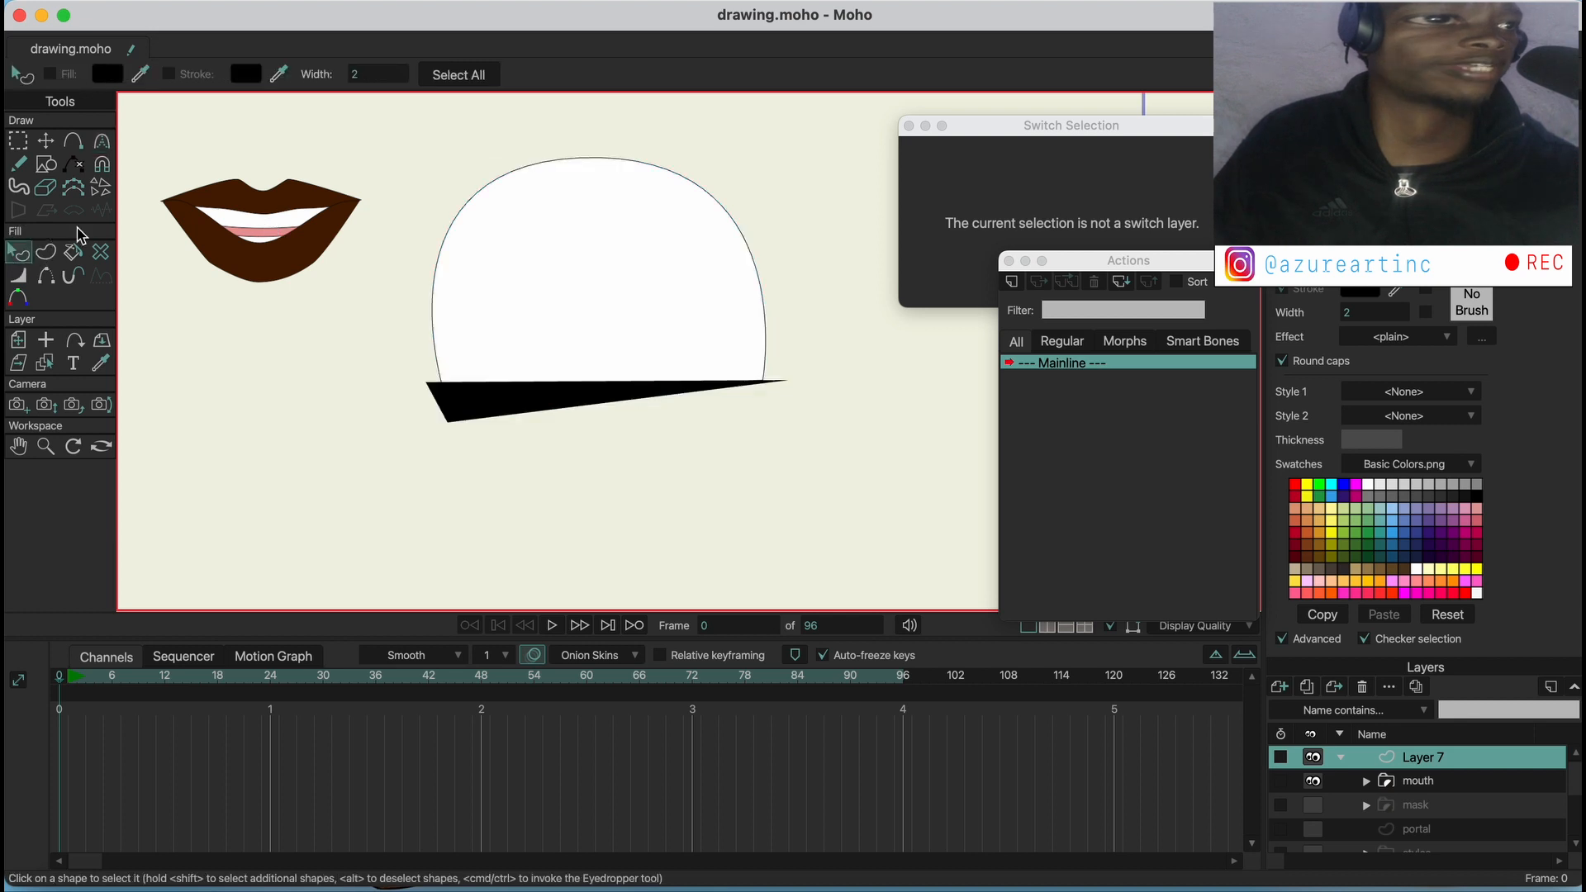
Rename the layer holding the dome and wedge as eye
double_click(1419, 758)
type("eye")
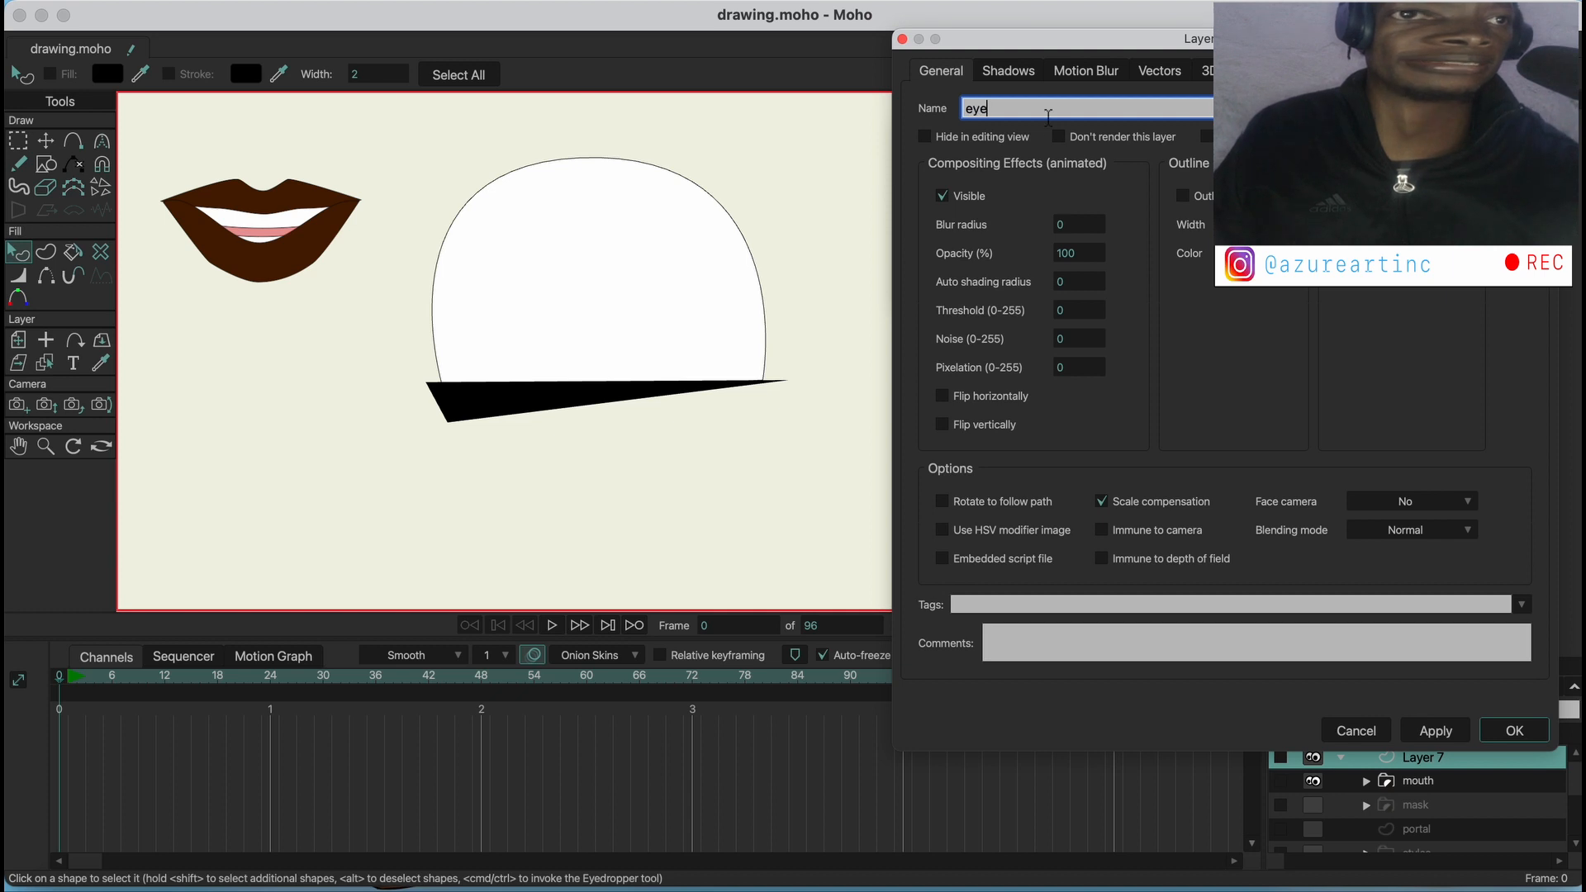
key("Return")
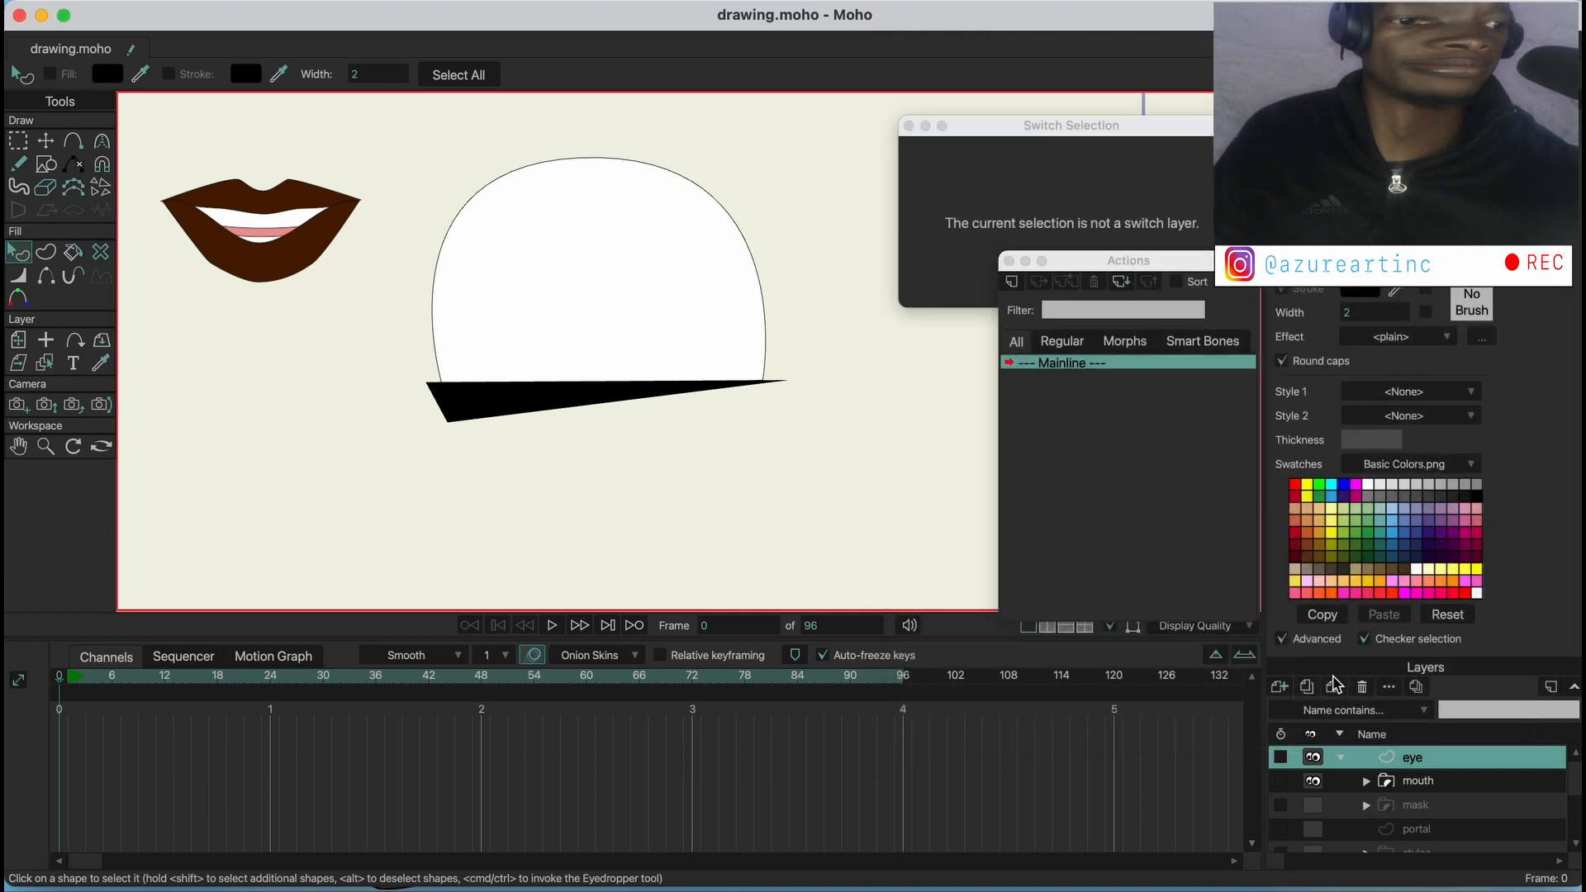
Add a vector layer above the eye layer and place a large black circle overlapping the white shape's upper-right edge
left_click(1283, 689)
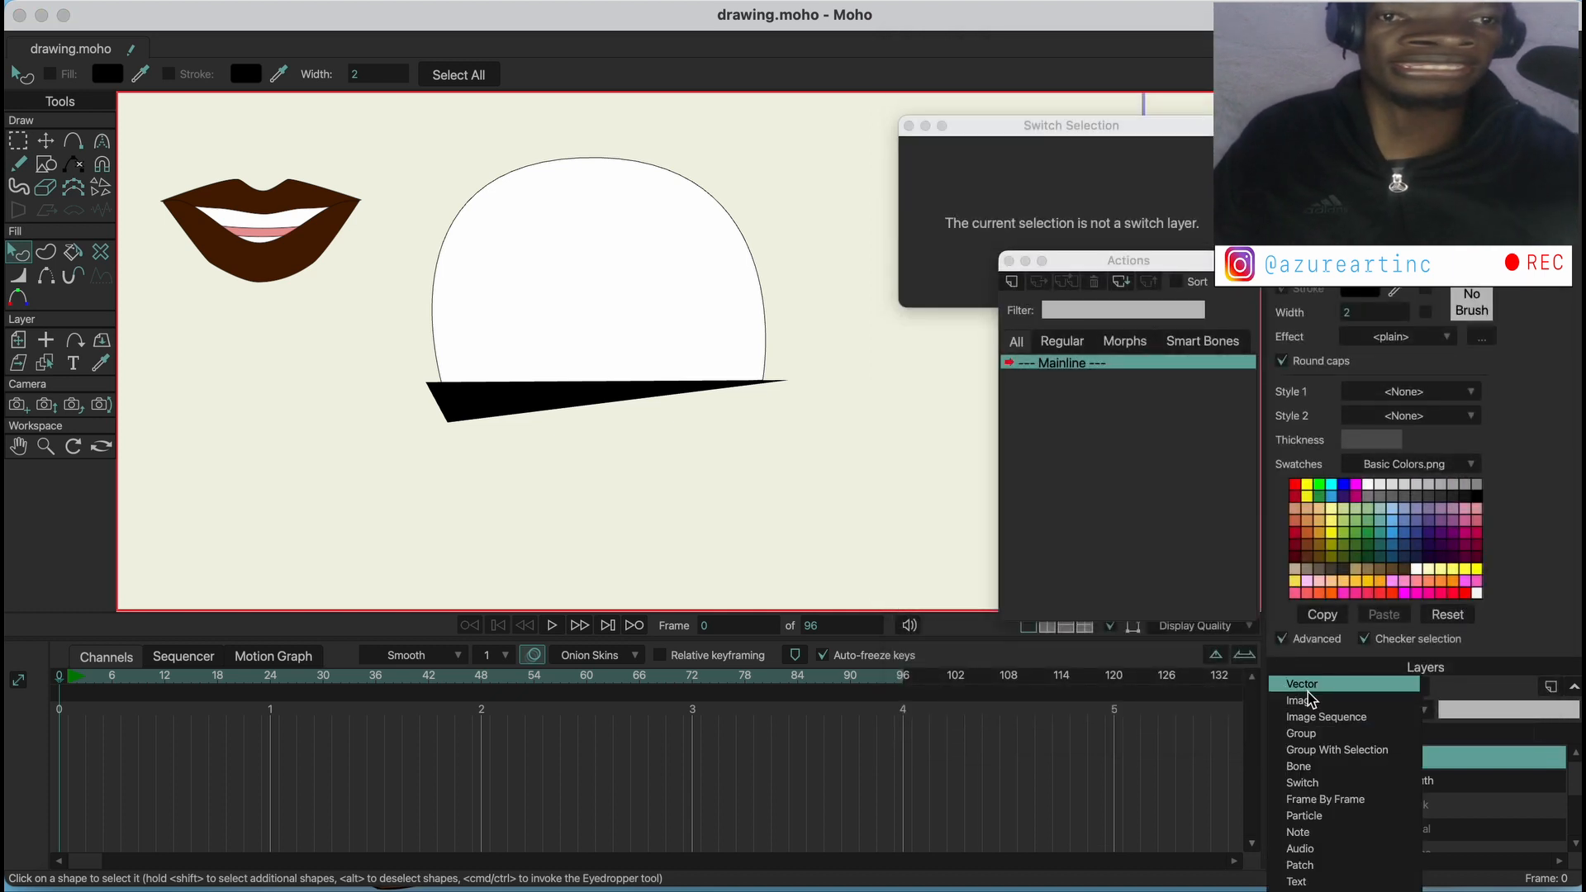
left_click(1285, 687)
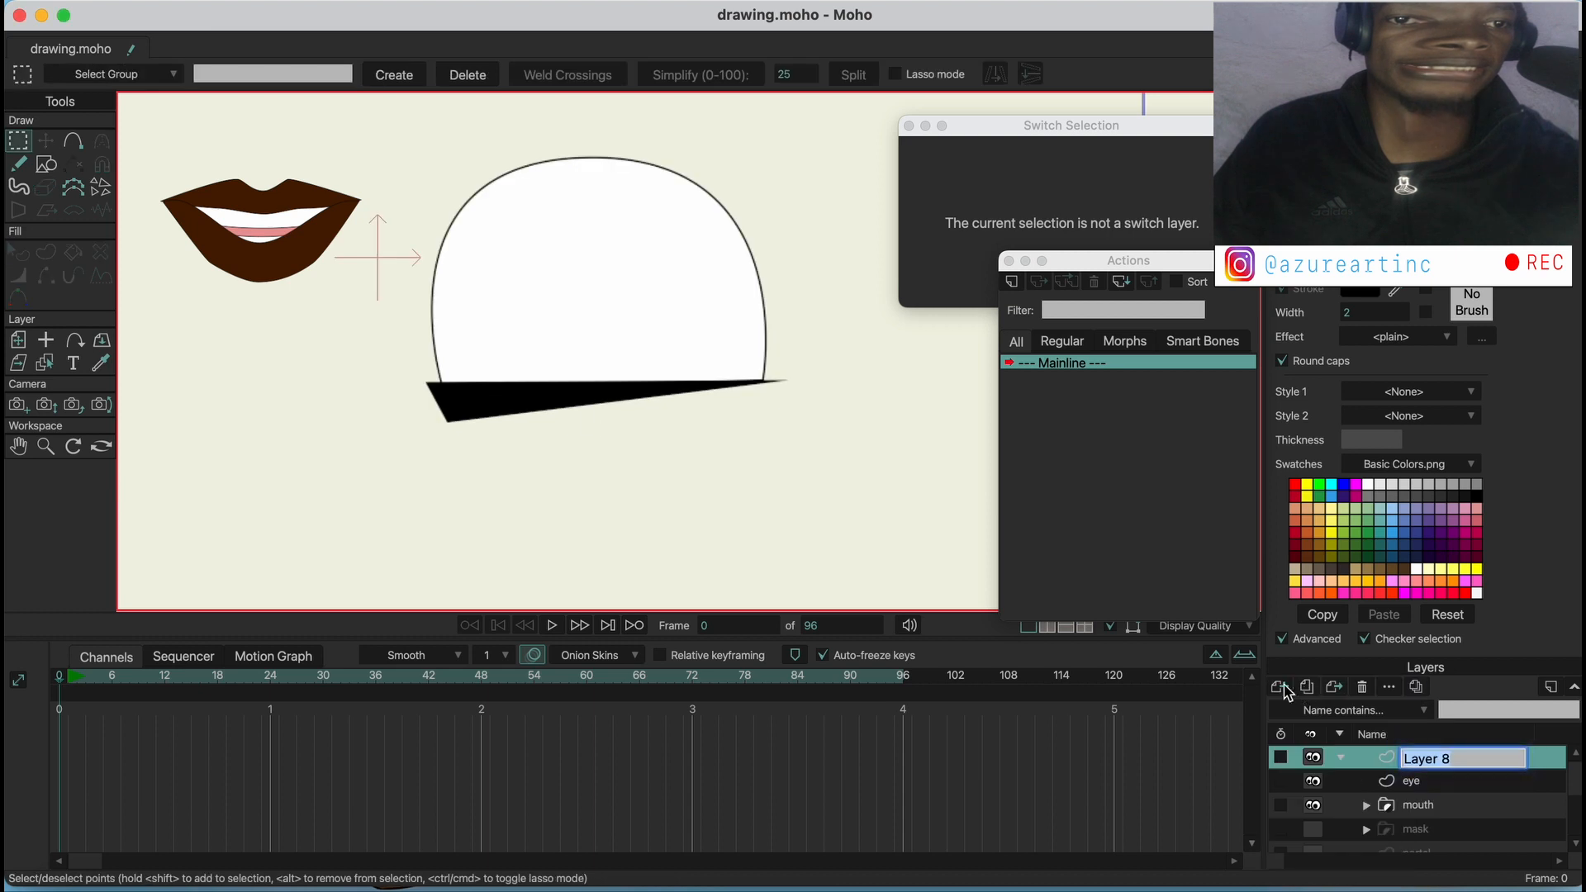
left_click(46, 165)
left_click(248, 76)
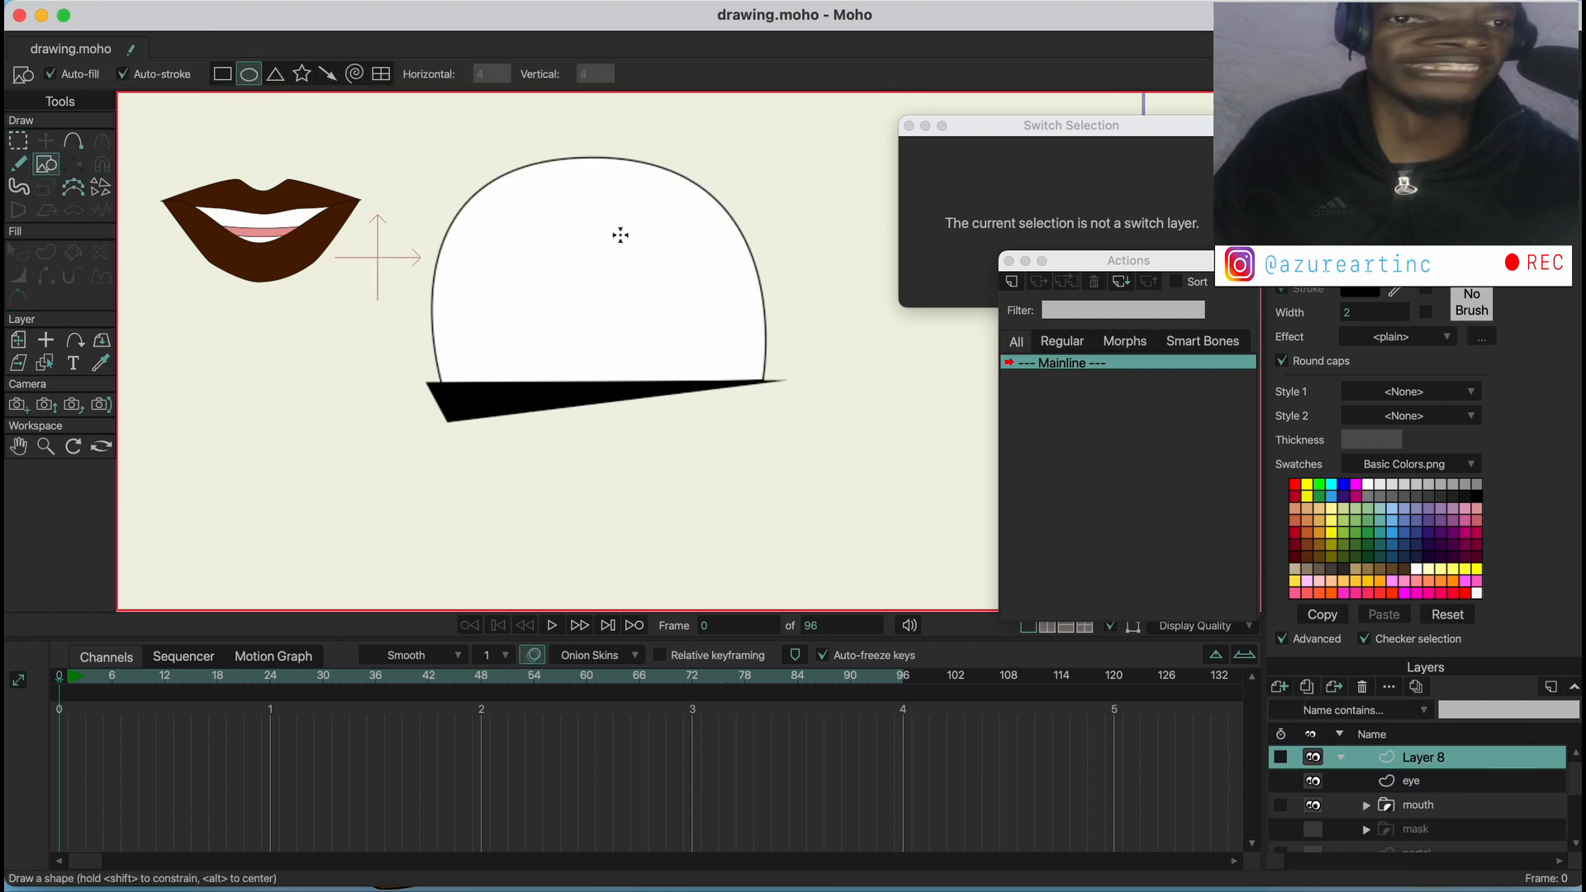
left_click_drag(538, 188, 738, 397)
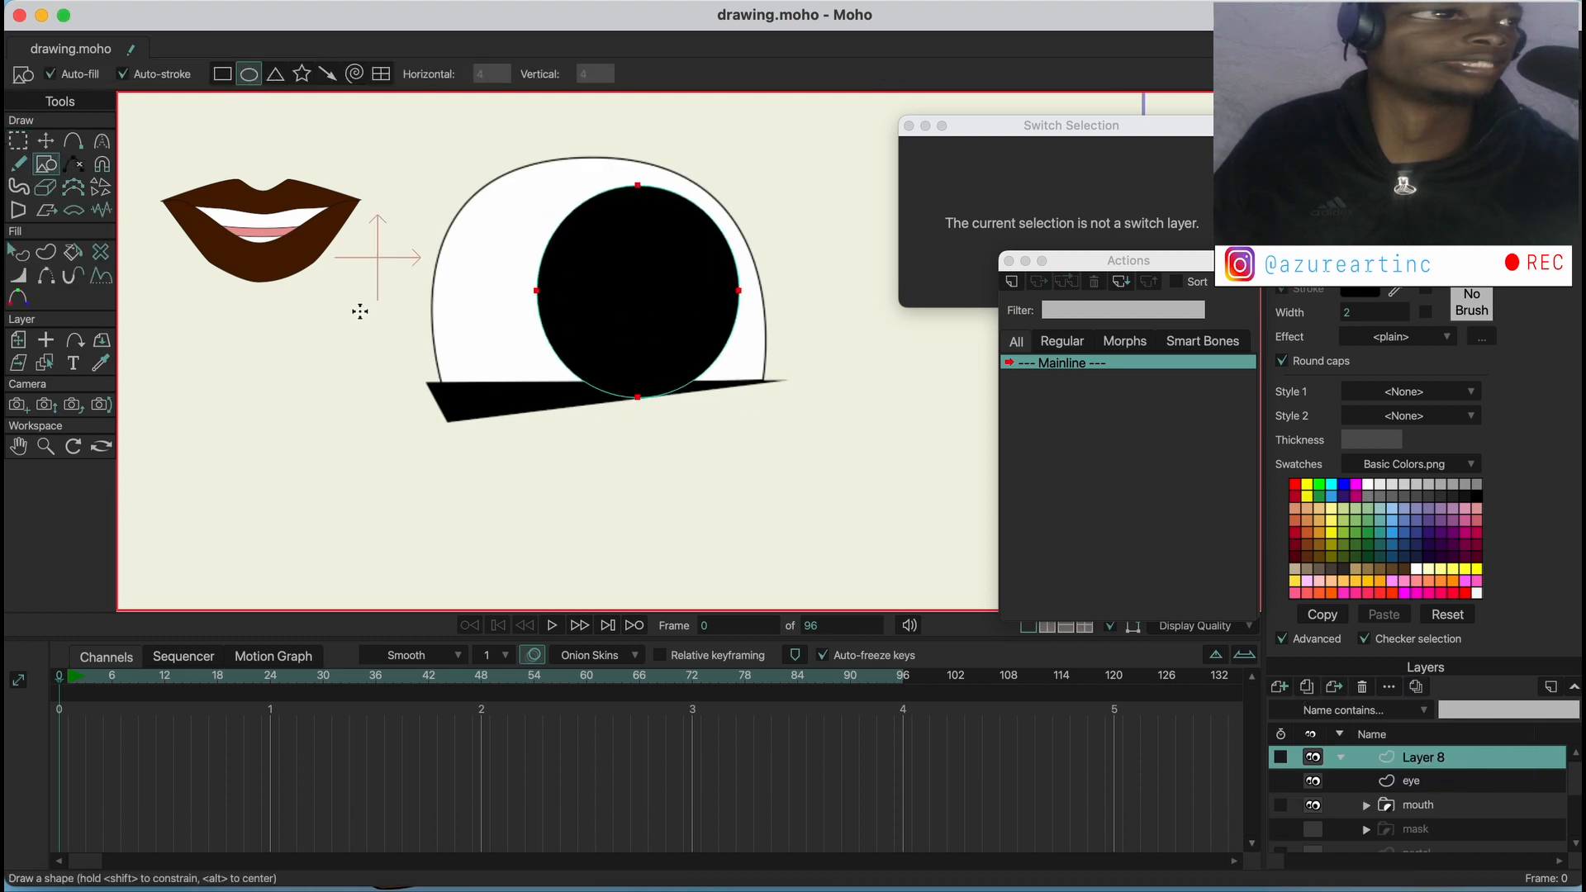
left_click(48, 141)
left_click_drag(637, 327, 724, 238)
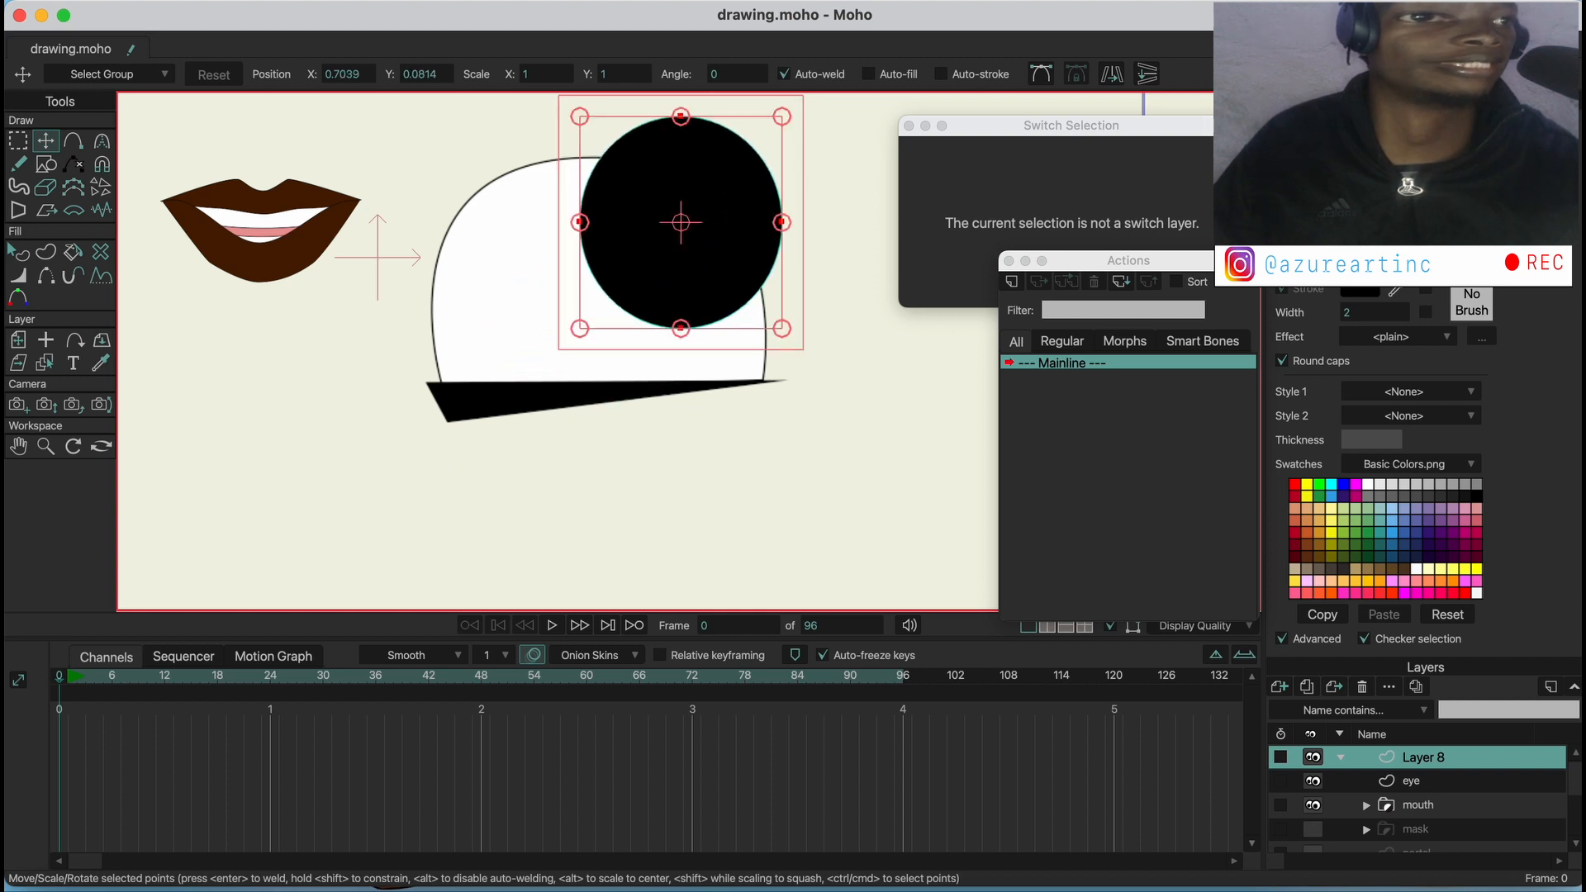
Rename the black circle's layer as iris
double_click(1435, 761)
key("BackSpace")
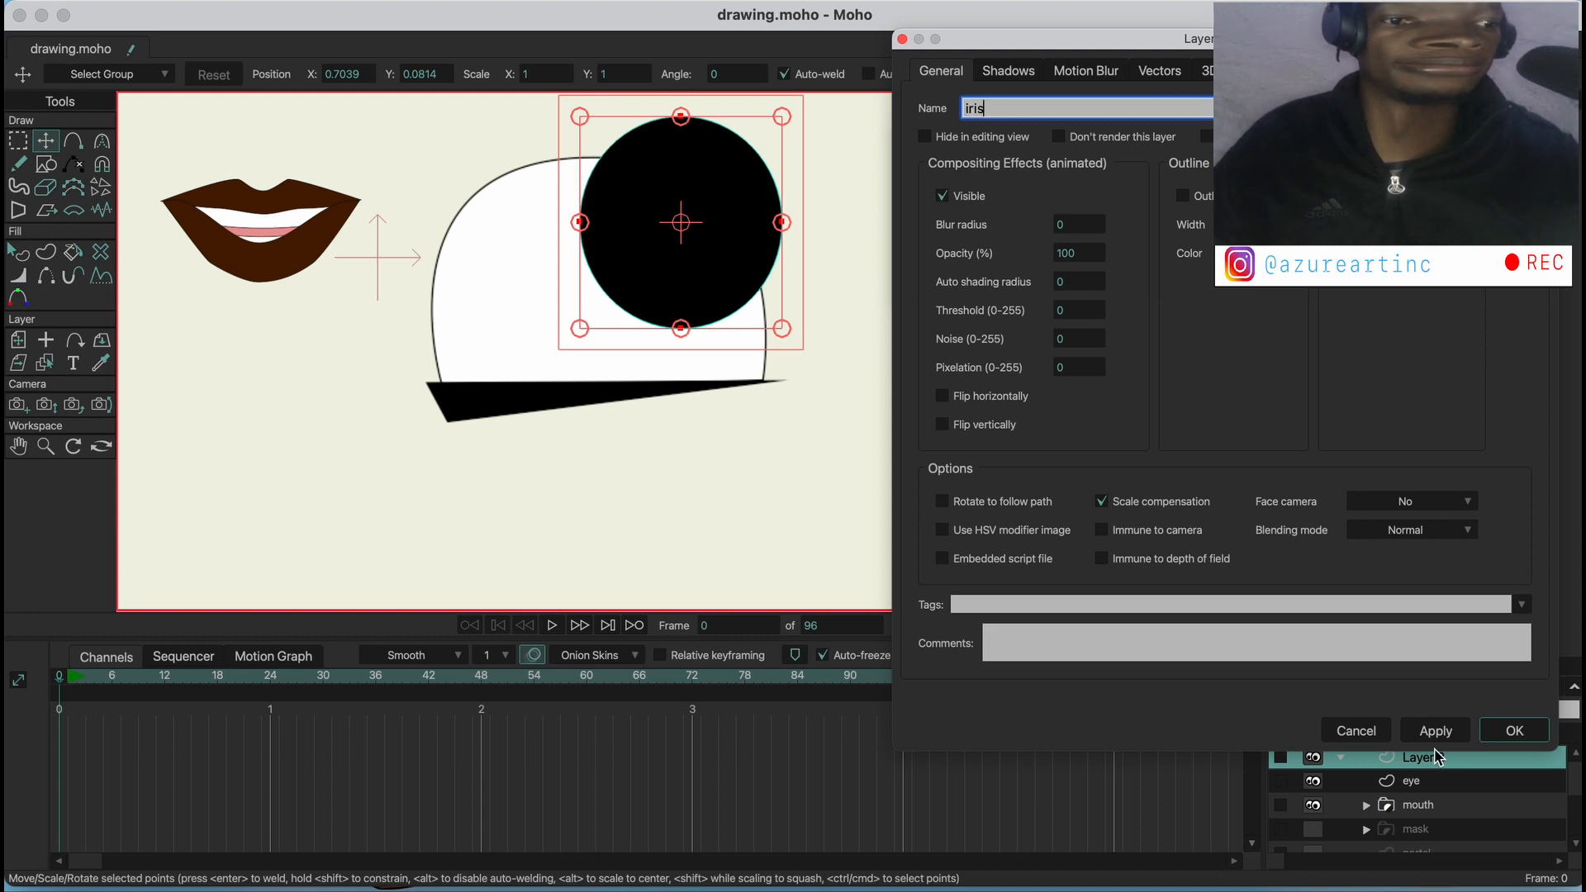
key("Return")
Add a small white highlight circle in front of the black iris, overlapping its left edge
left_click(45, 164)
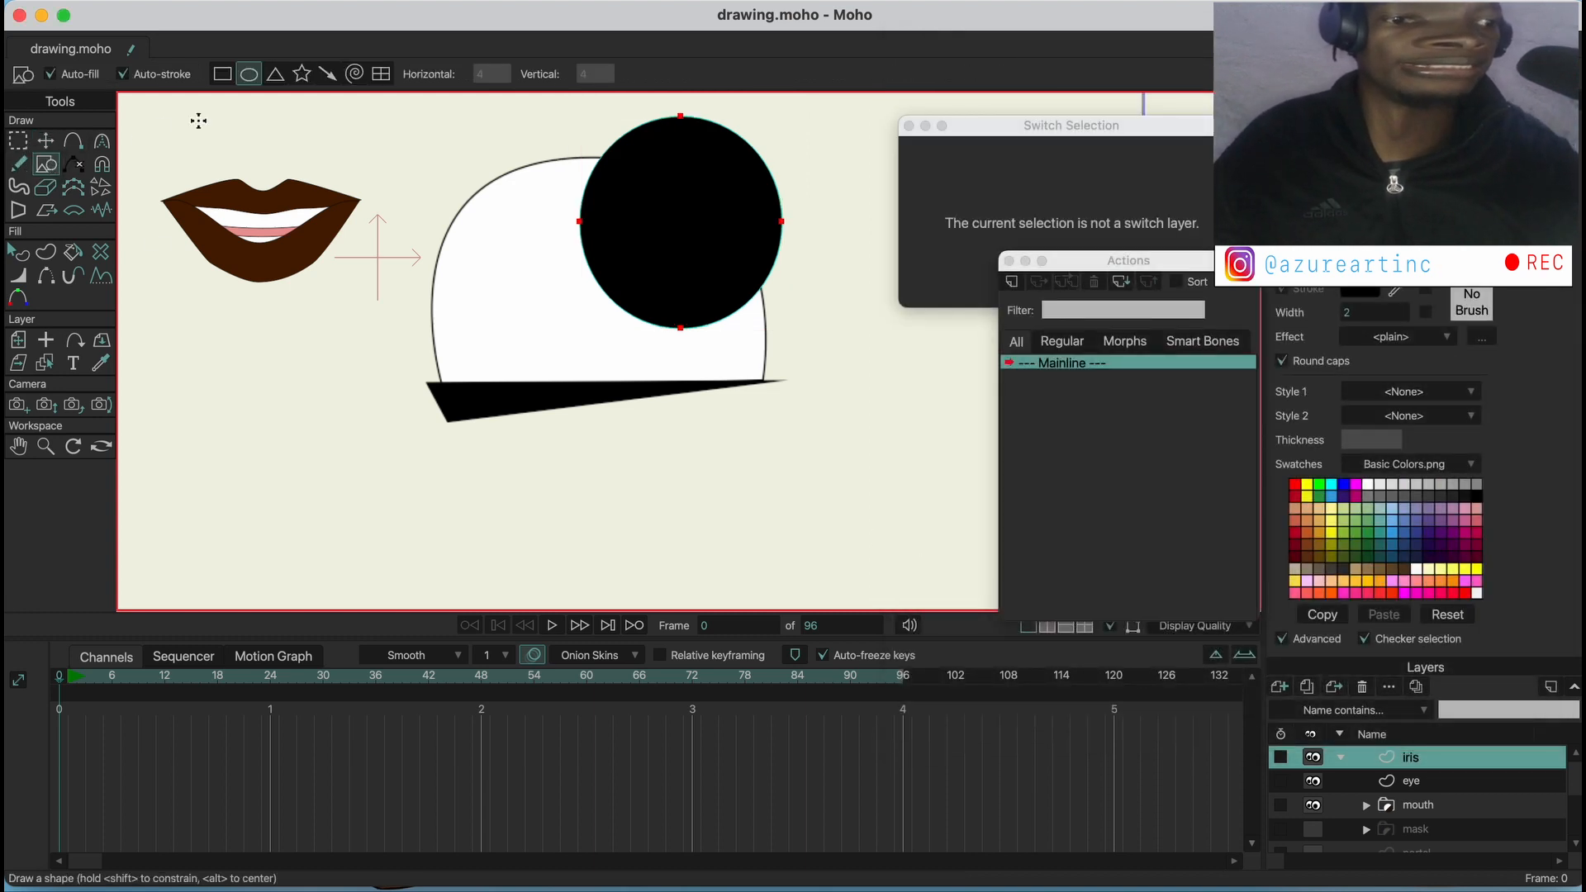
left_click_drag(553, 179, 622, 241)
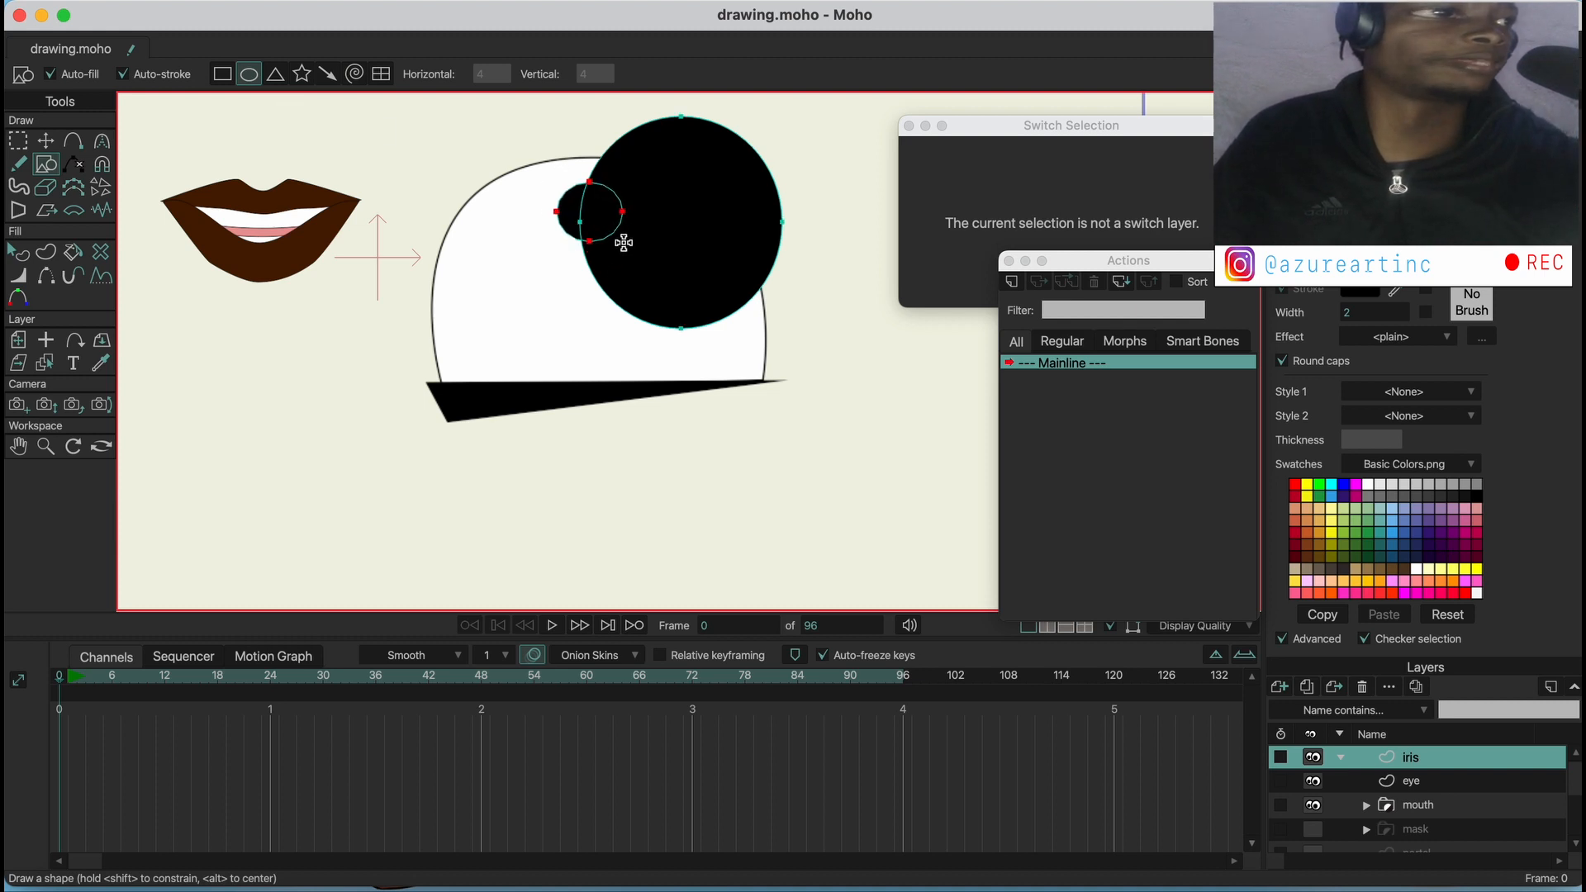
left_click(18, 252)
left_click(571, 212)
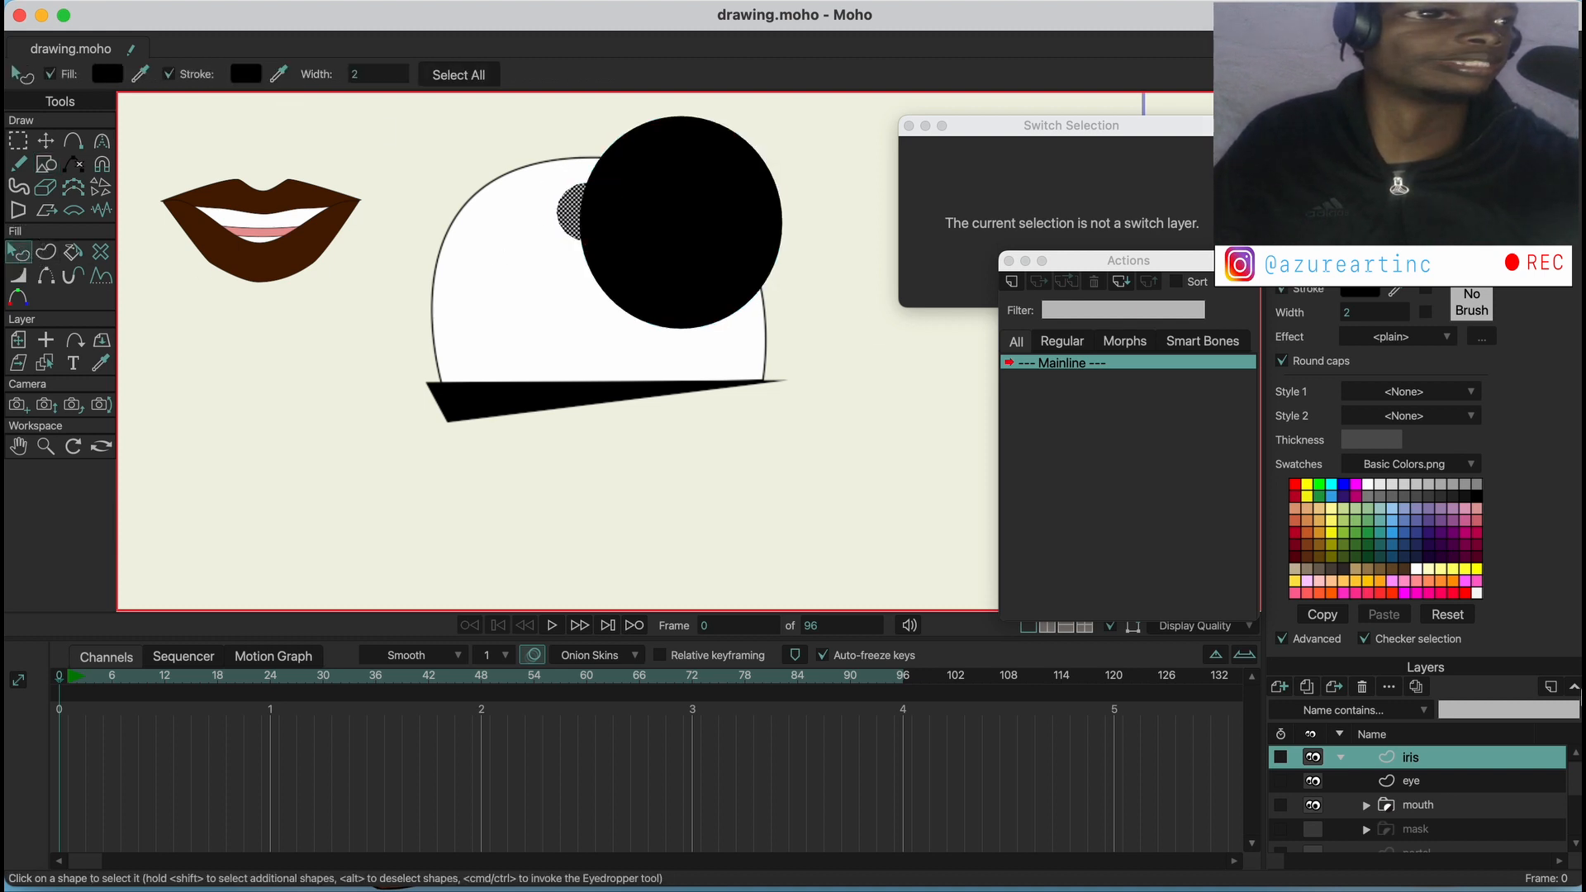
left_click(1368, 485)
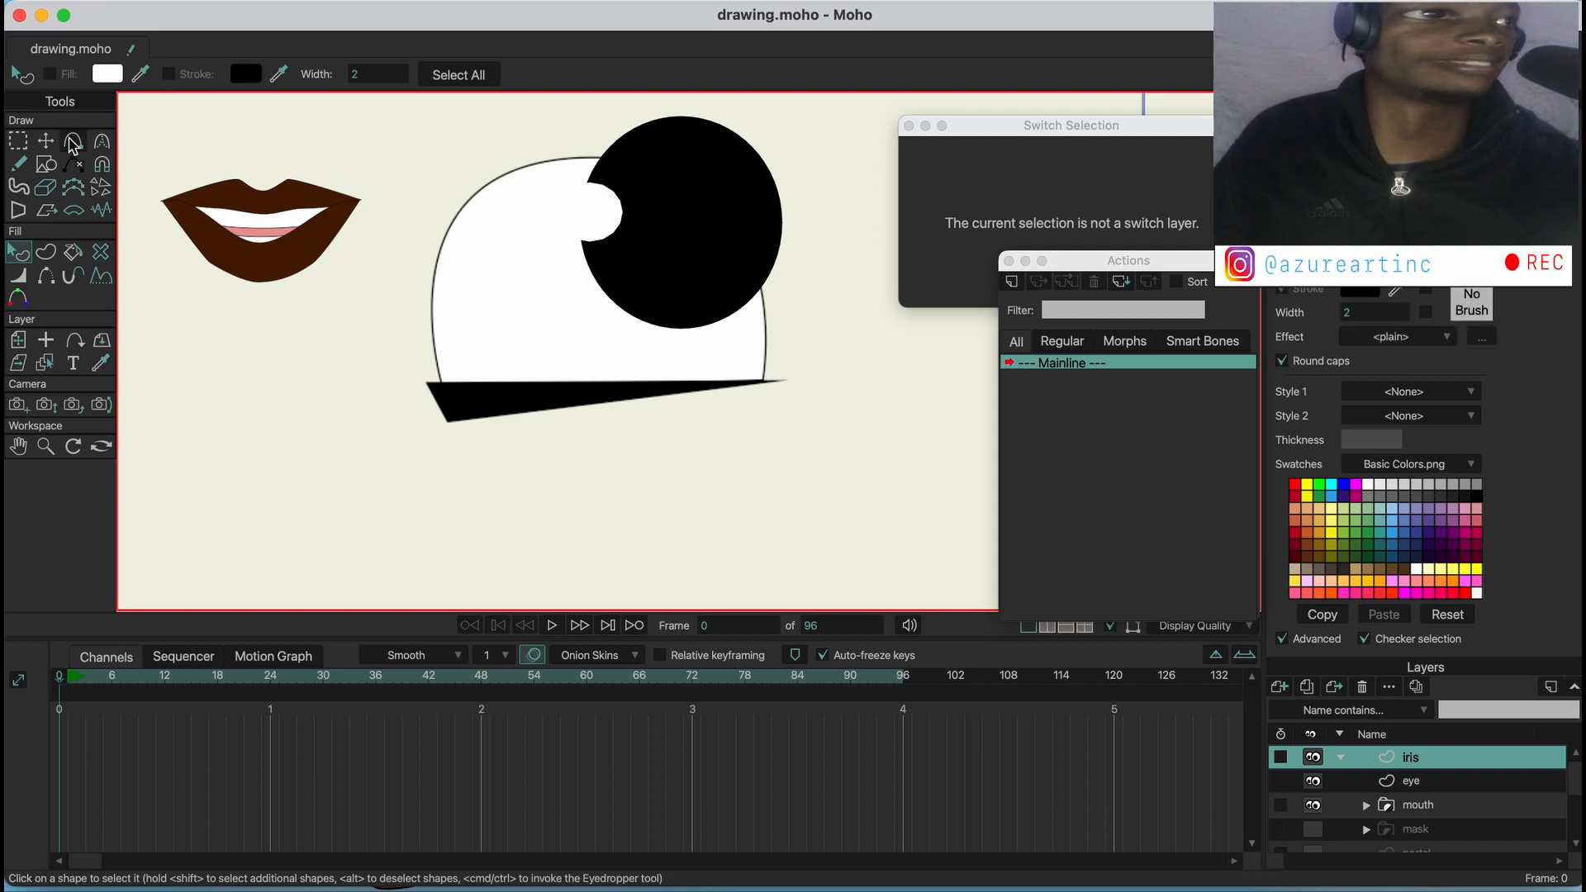
left_click(55, 144)
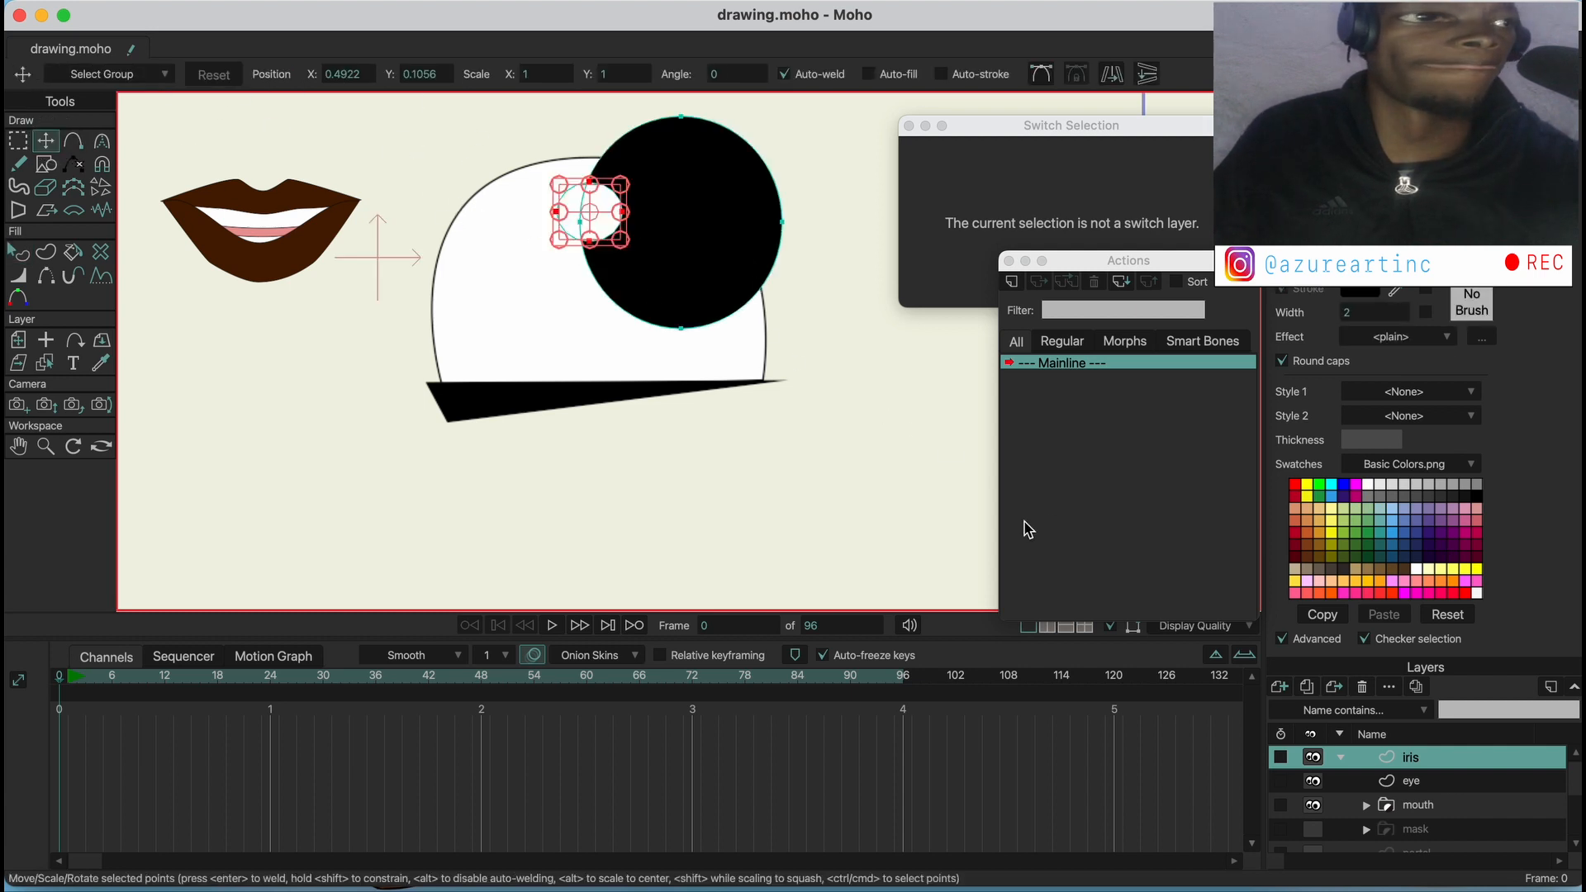
Group the iris and eye layers together and name the group eye
scroll(686, 393, "down", 2)
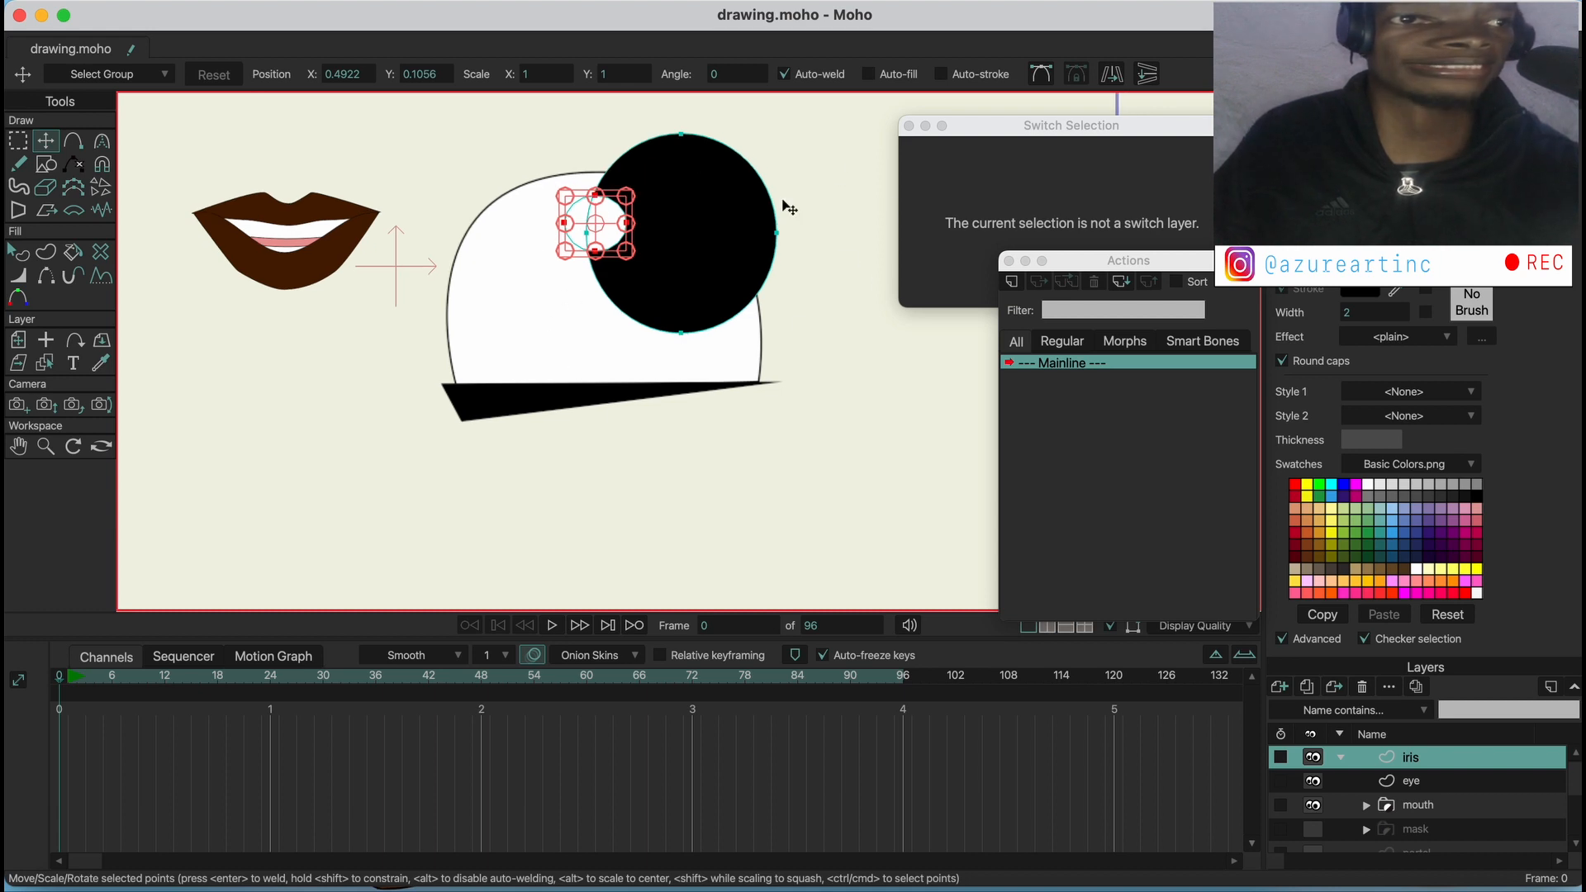
left_click(1419, 782, "shift")
right_click(1416, 785)
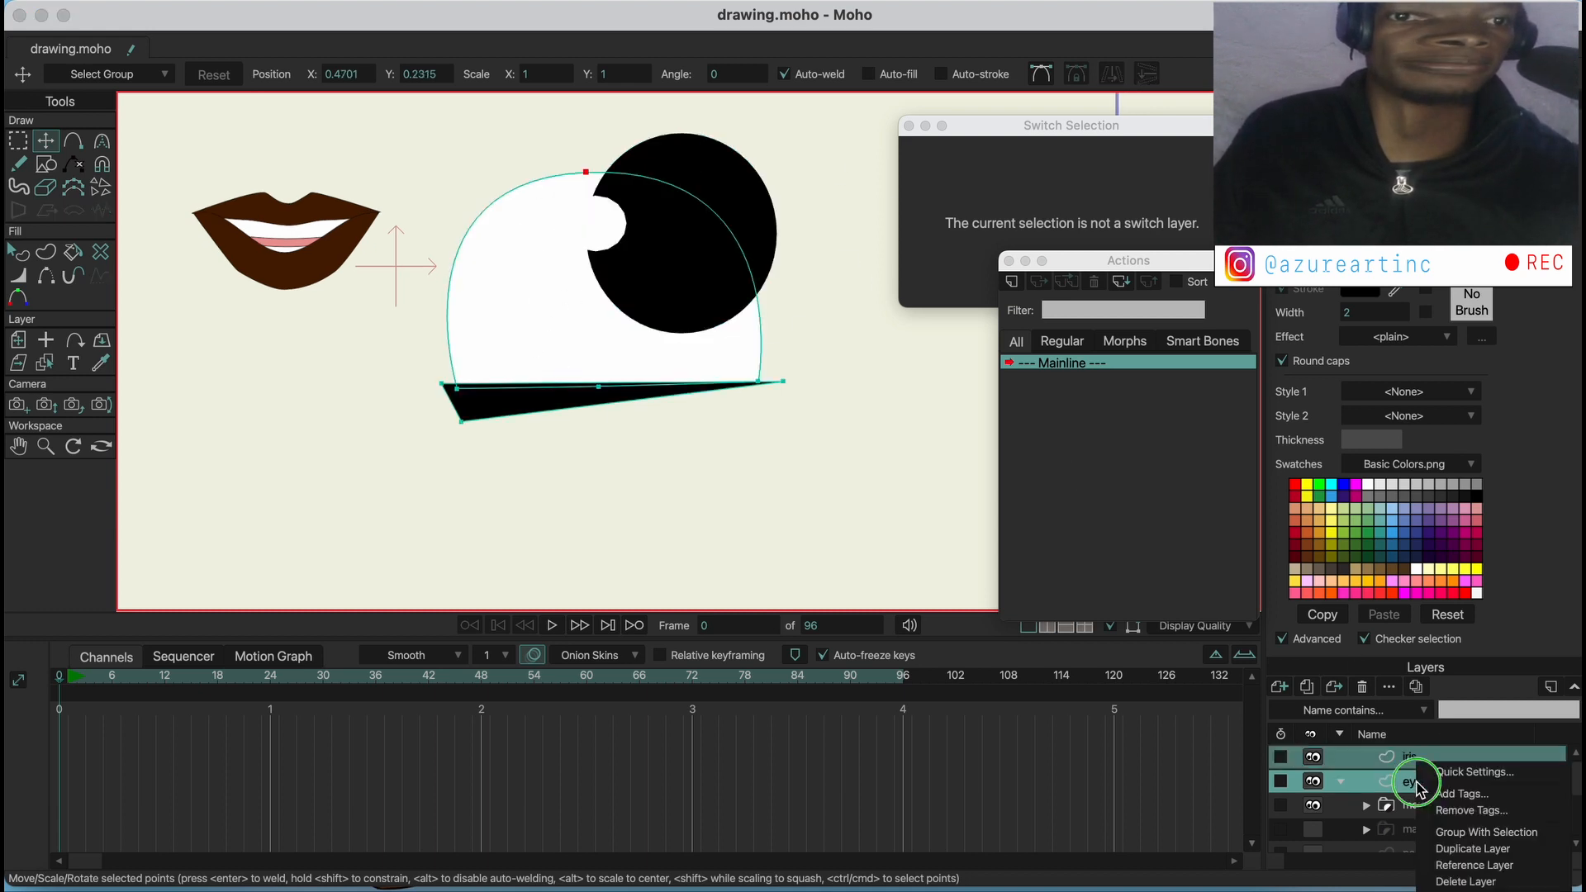
left_click(1486, 831)
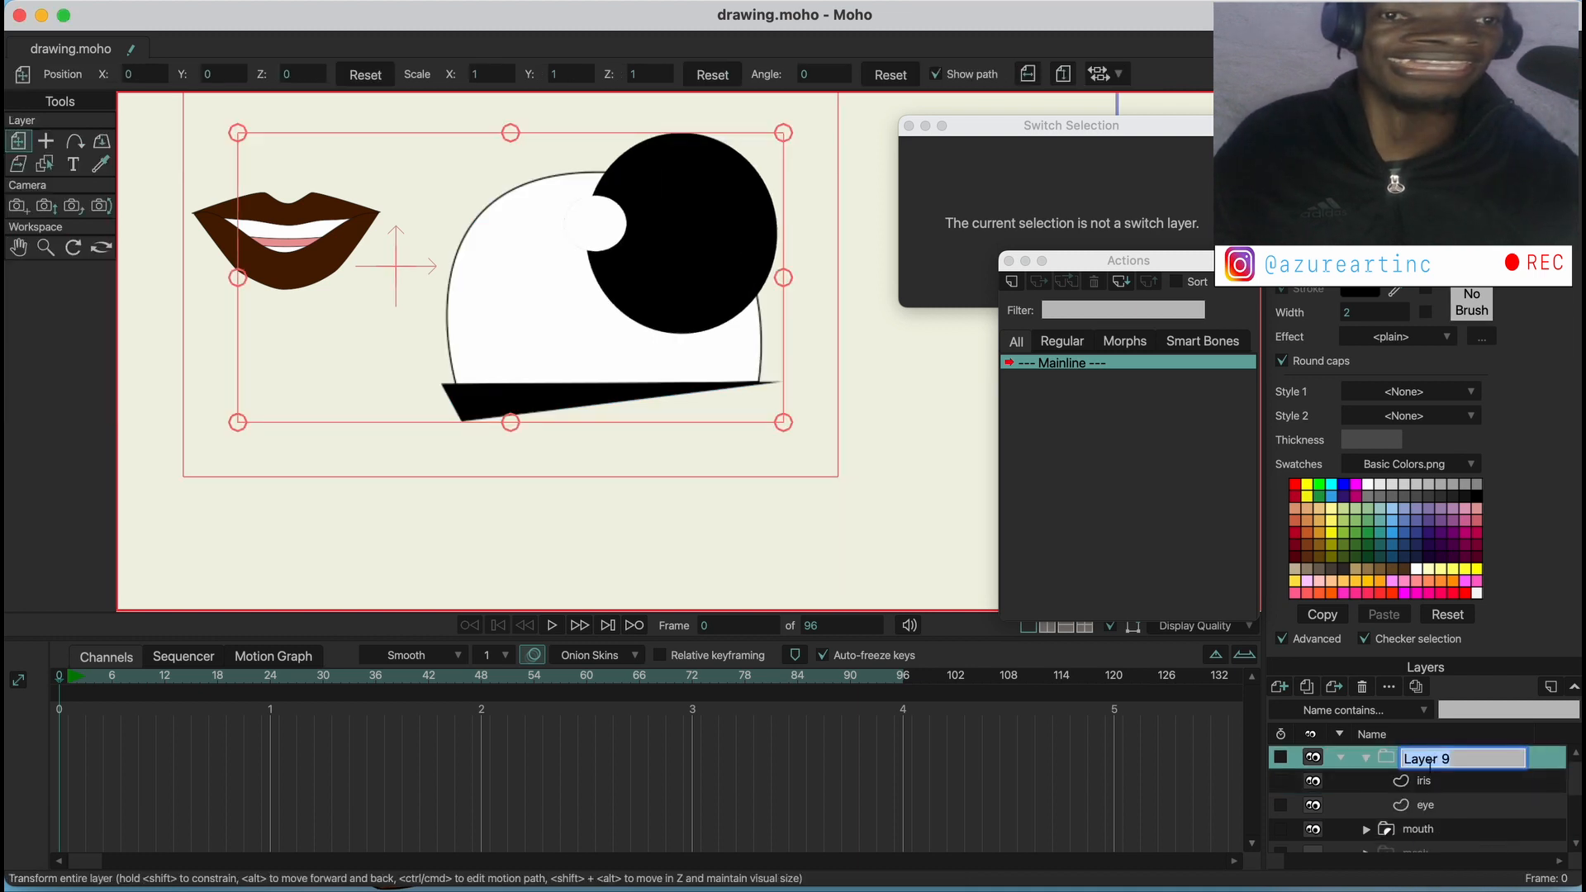
key("BackSpace")
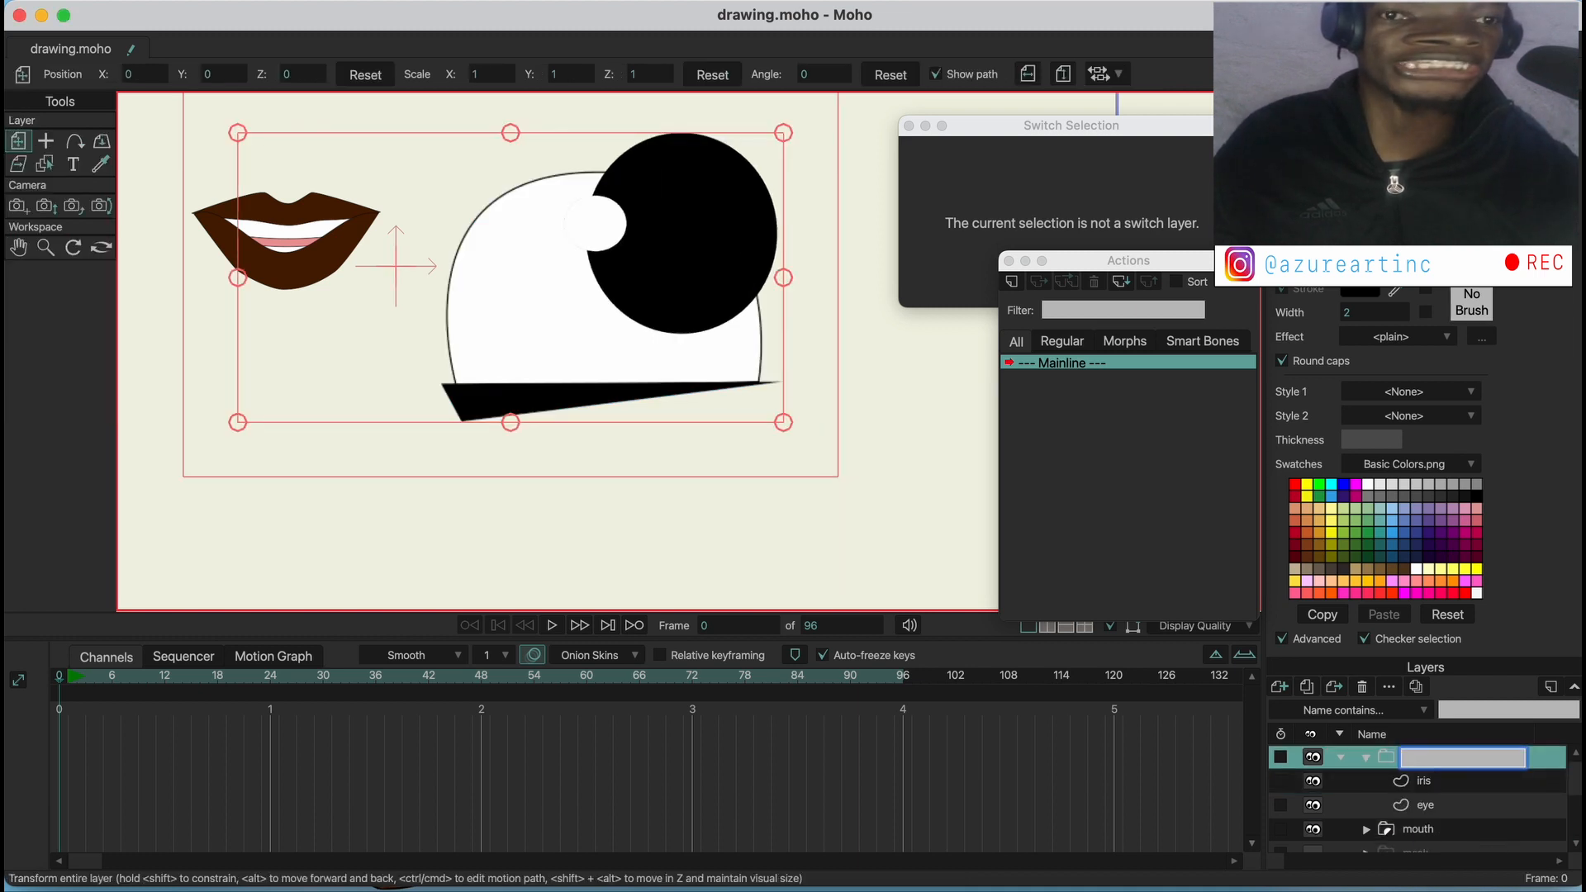
type("eye")
key("Return")
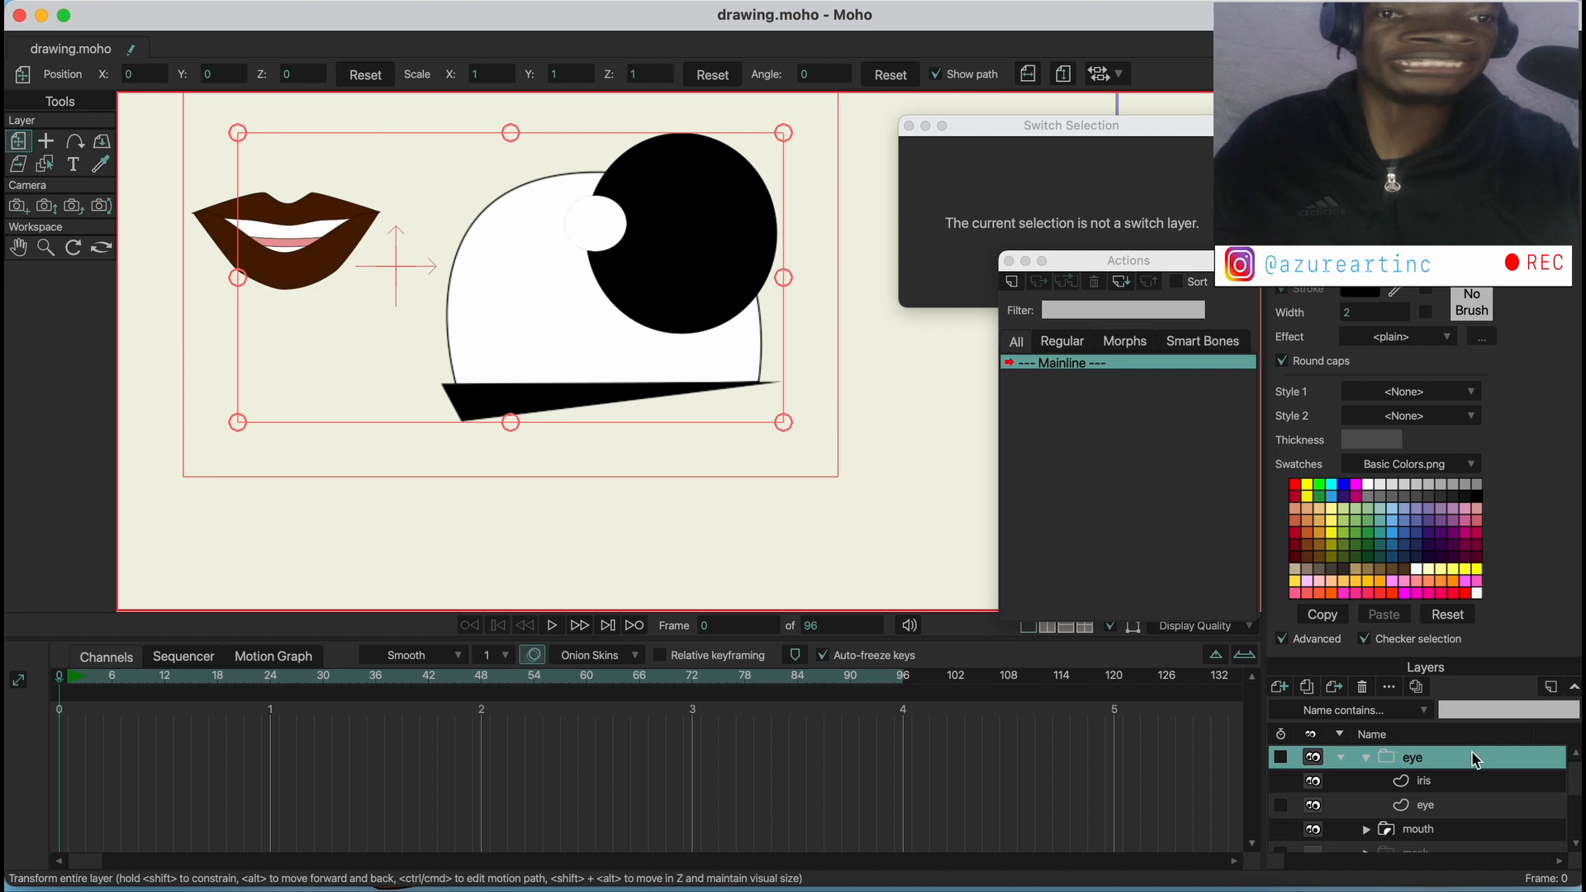
Set the eye group's group mask to Hide all and apply it
left_click(1433, 763)
double_click(1433, 763)
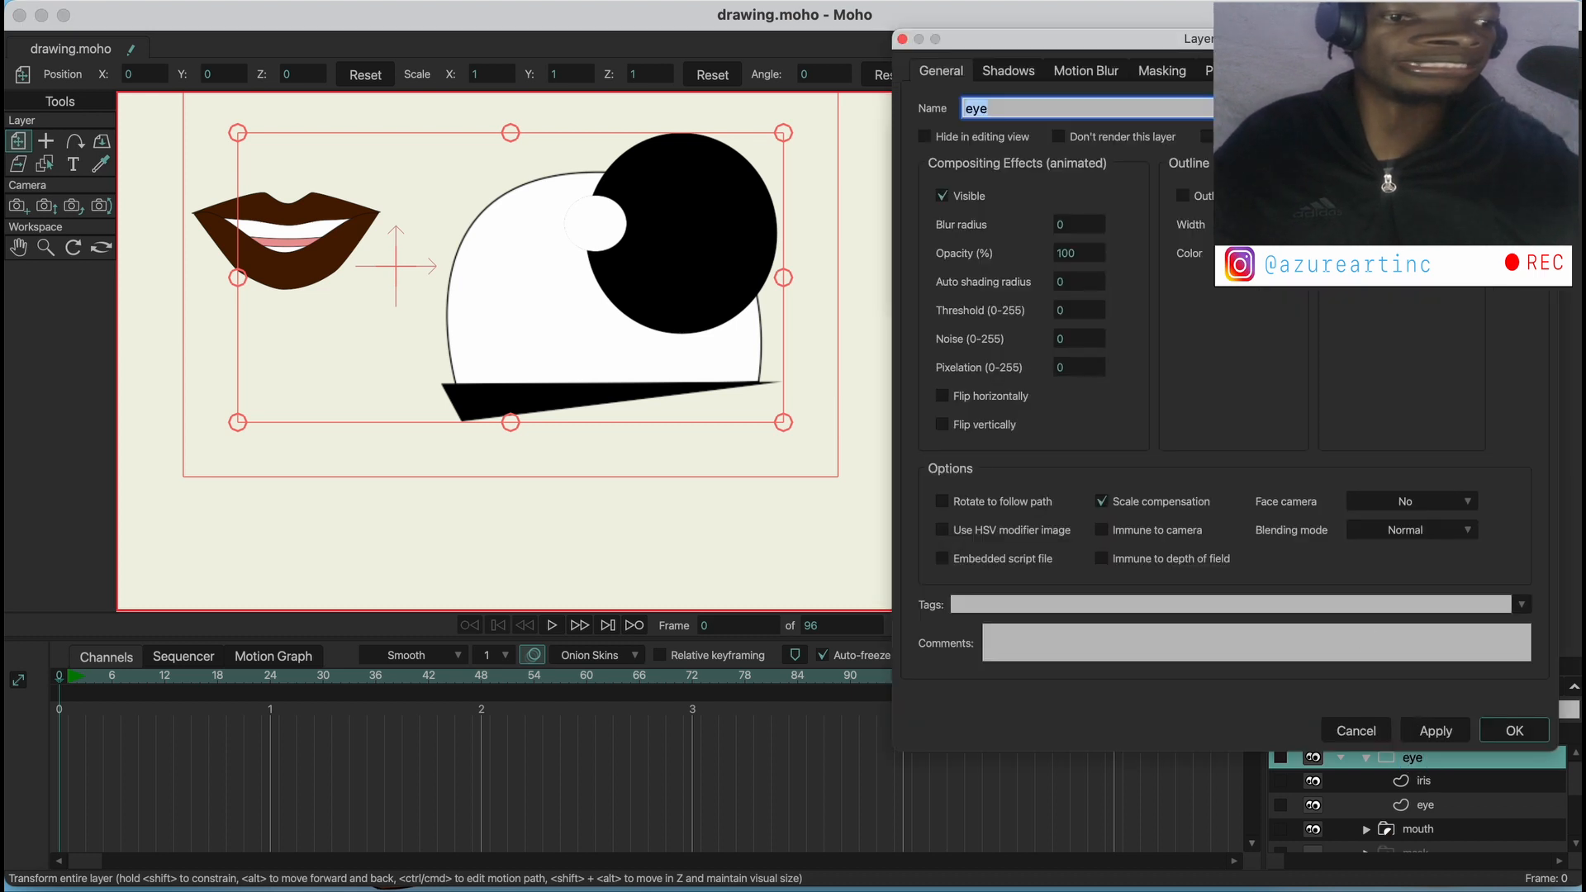
left_click(1166, 76)
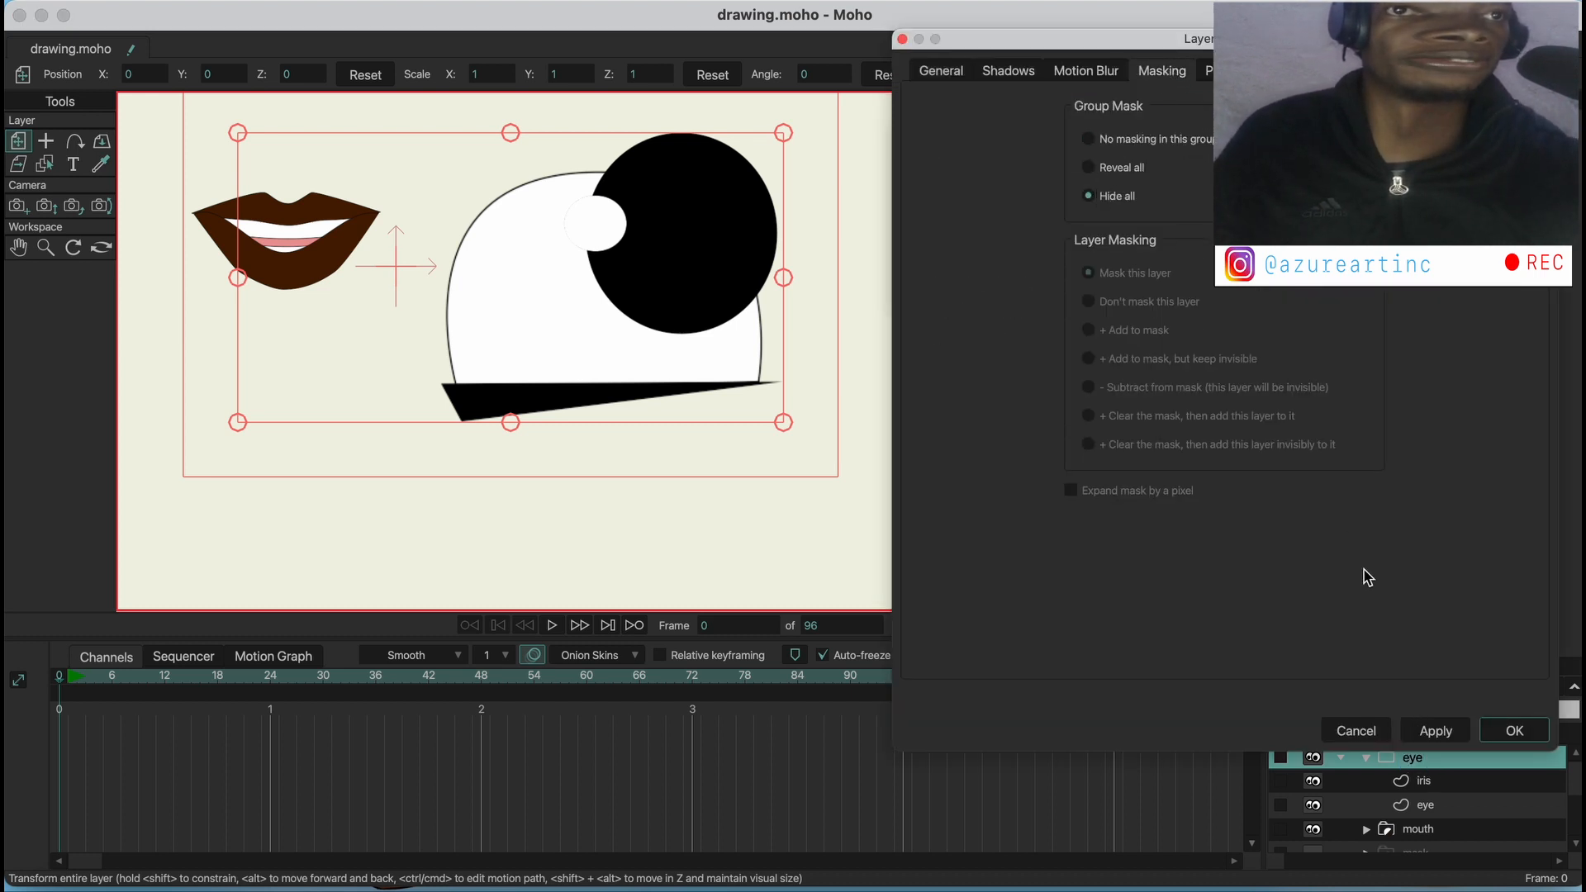
left_click(1433, 731)
left_click(1514, 730)
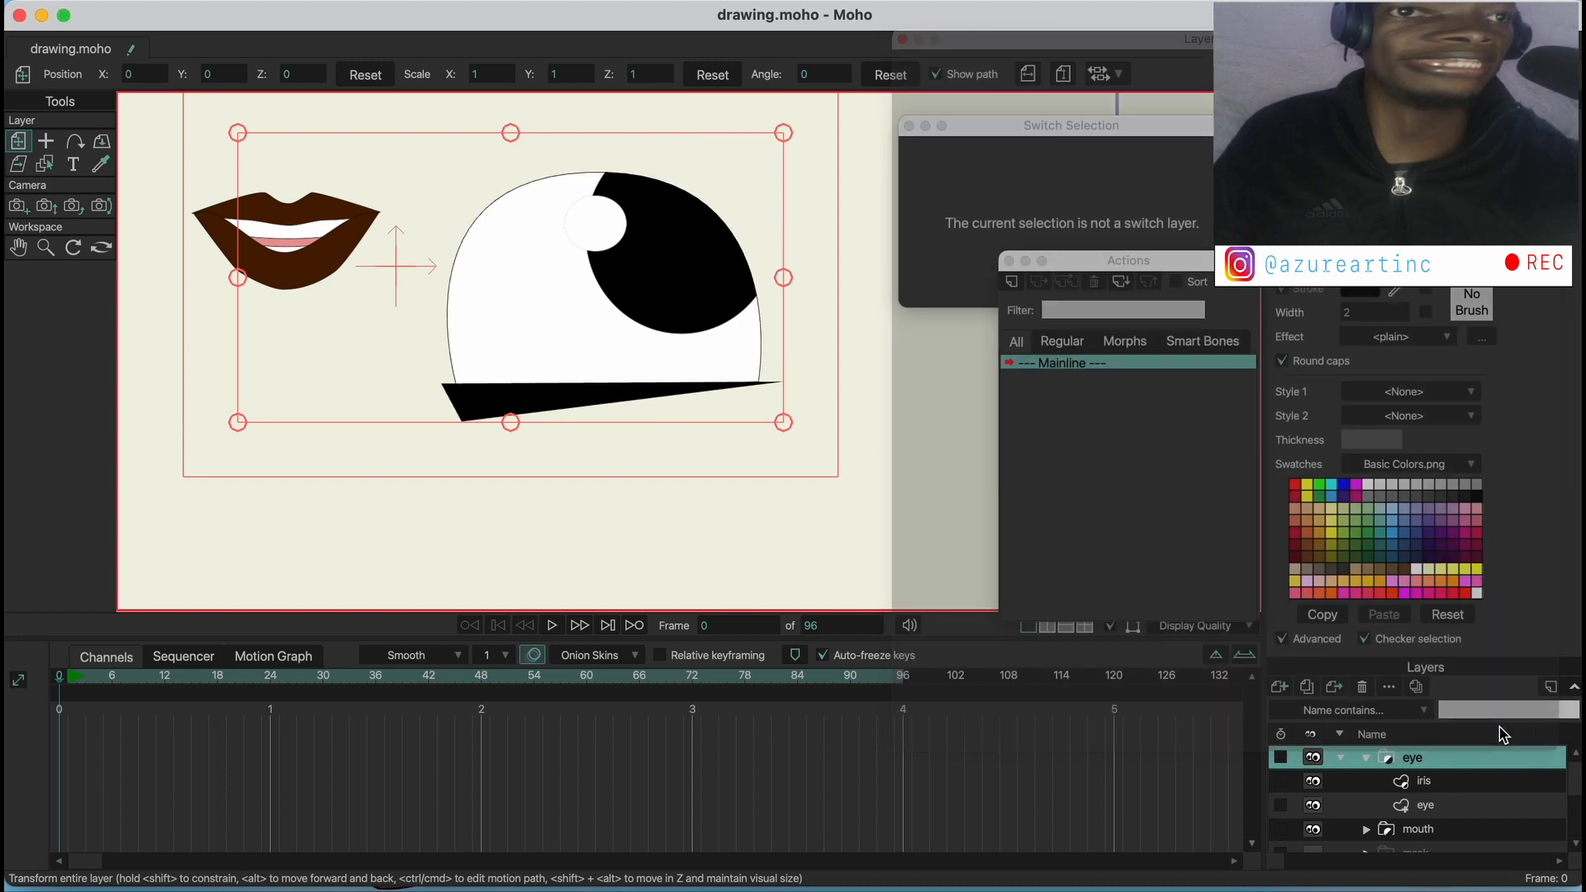
Set the stroke width of the white shape on the eye layer to 10
left_click(1438, 782)
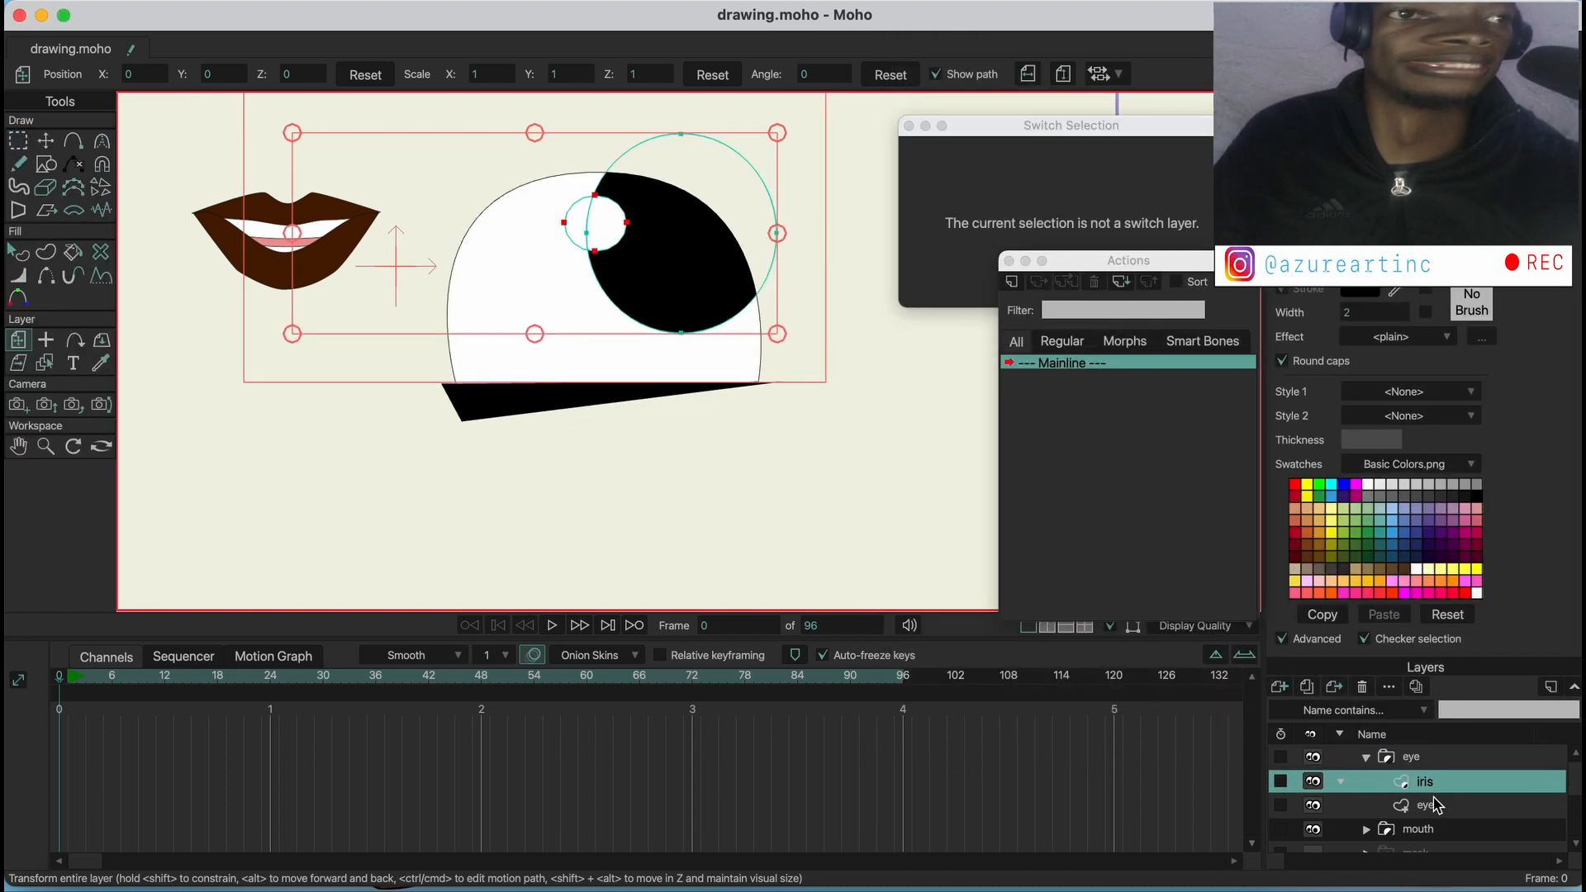
left_click(1433, 806)
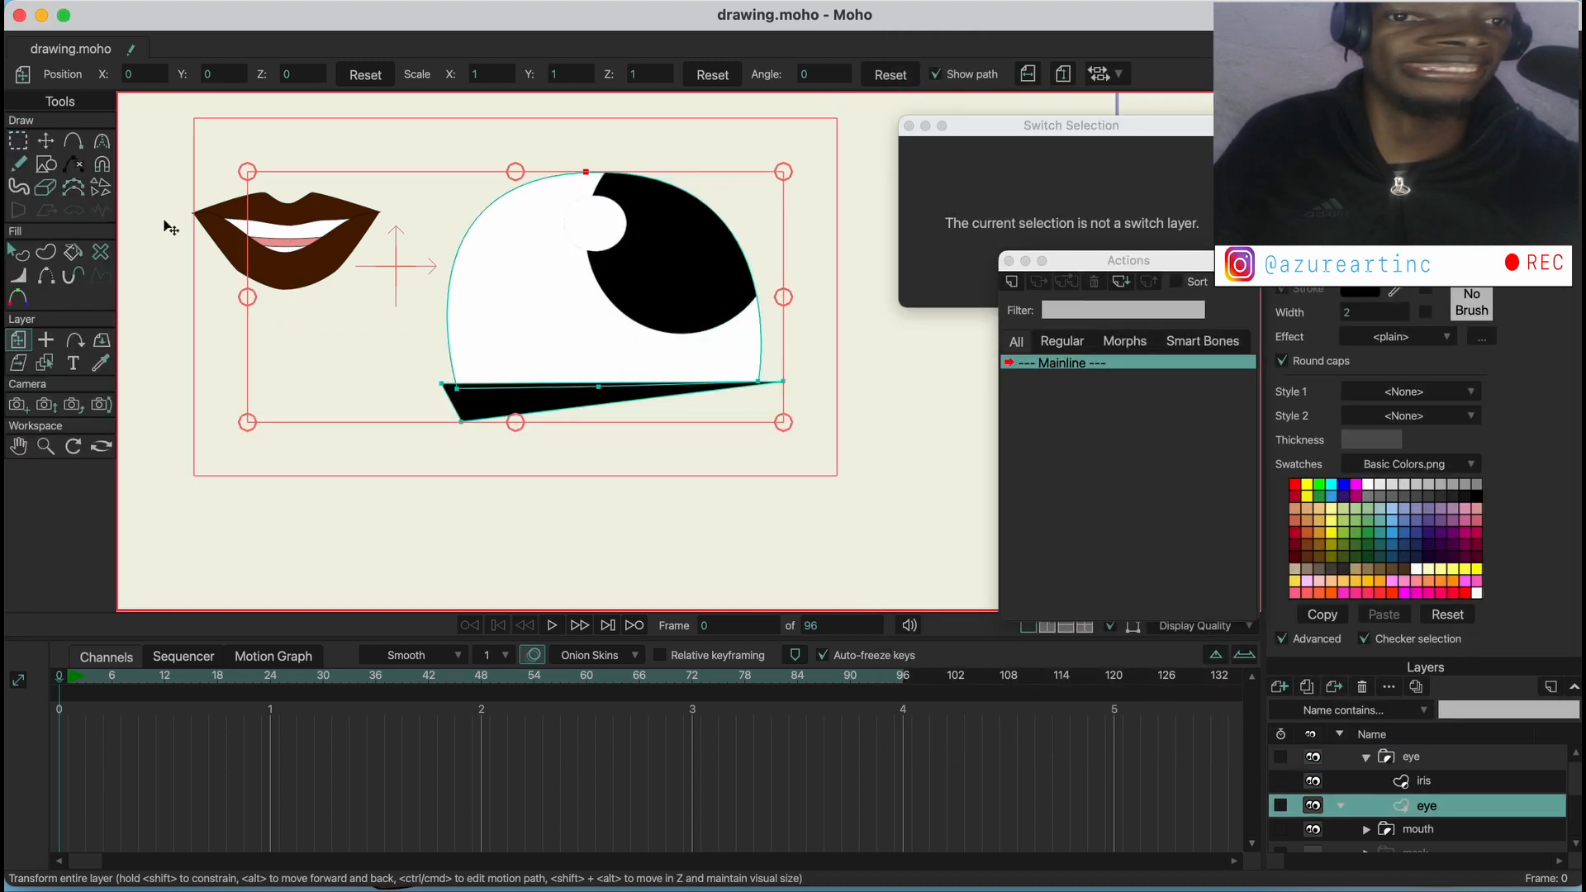
left_click(18, 252)
left_click(500, 264)
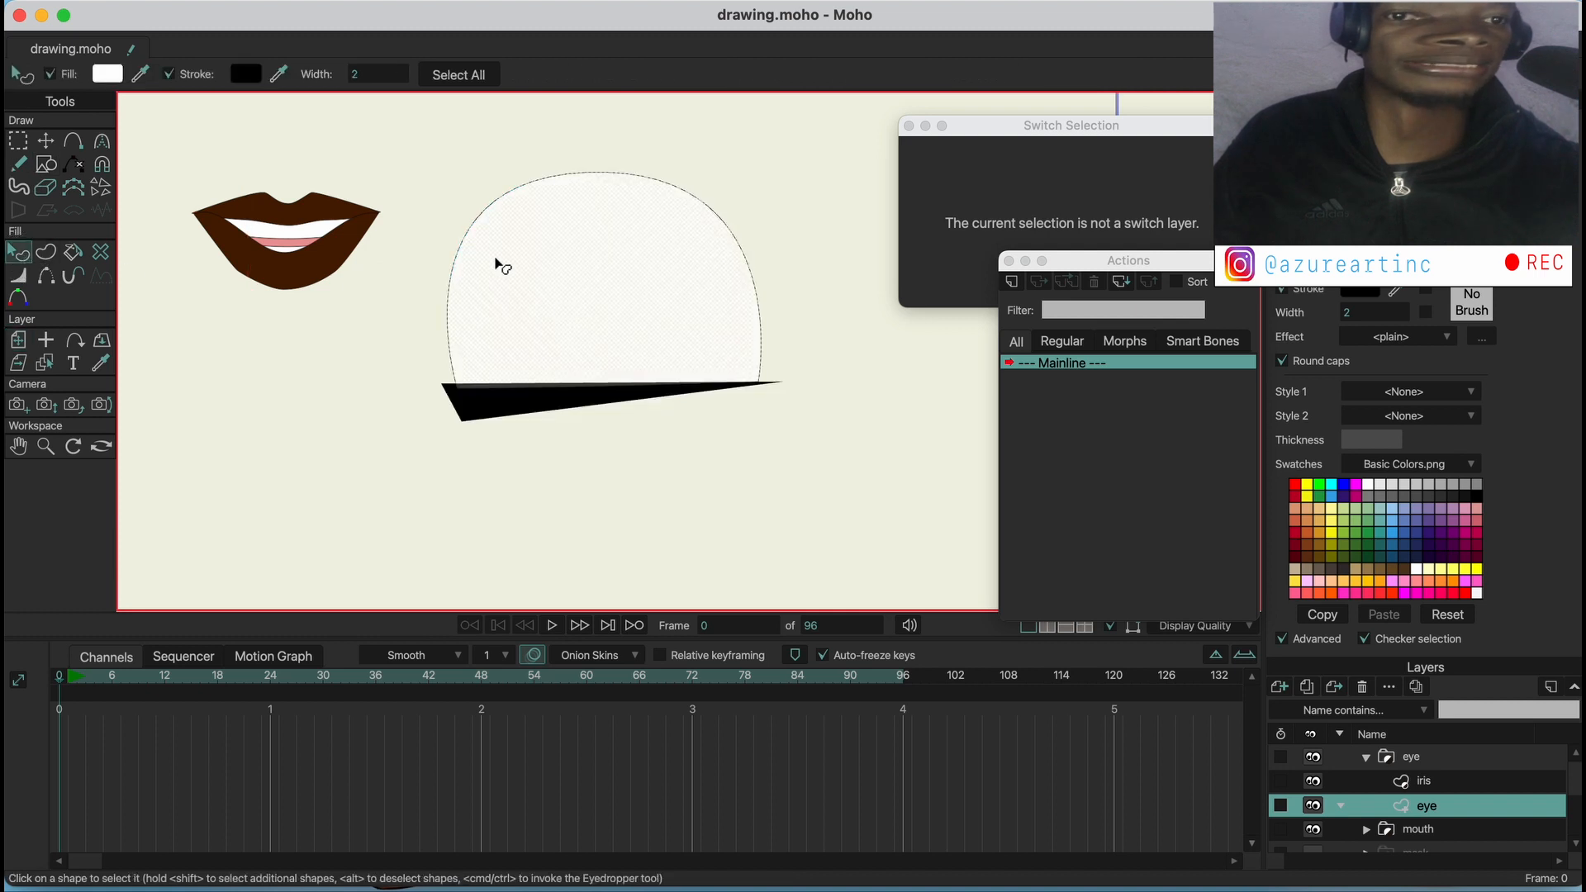
left_click(379, 75)
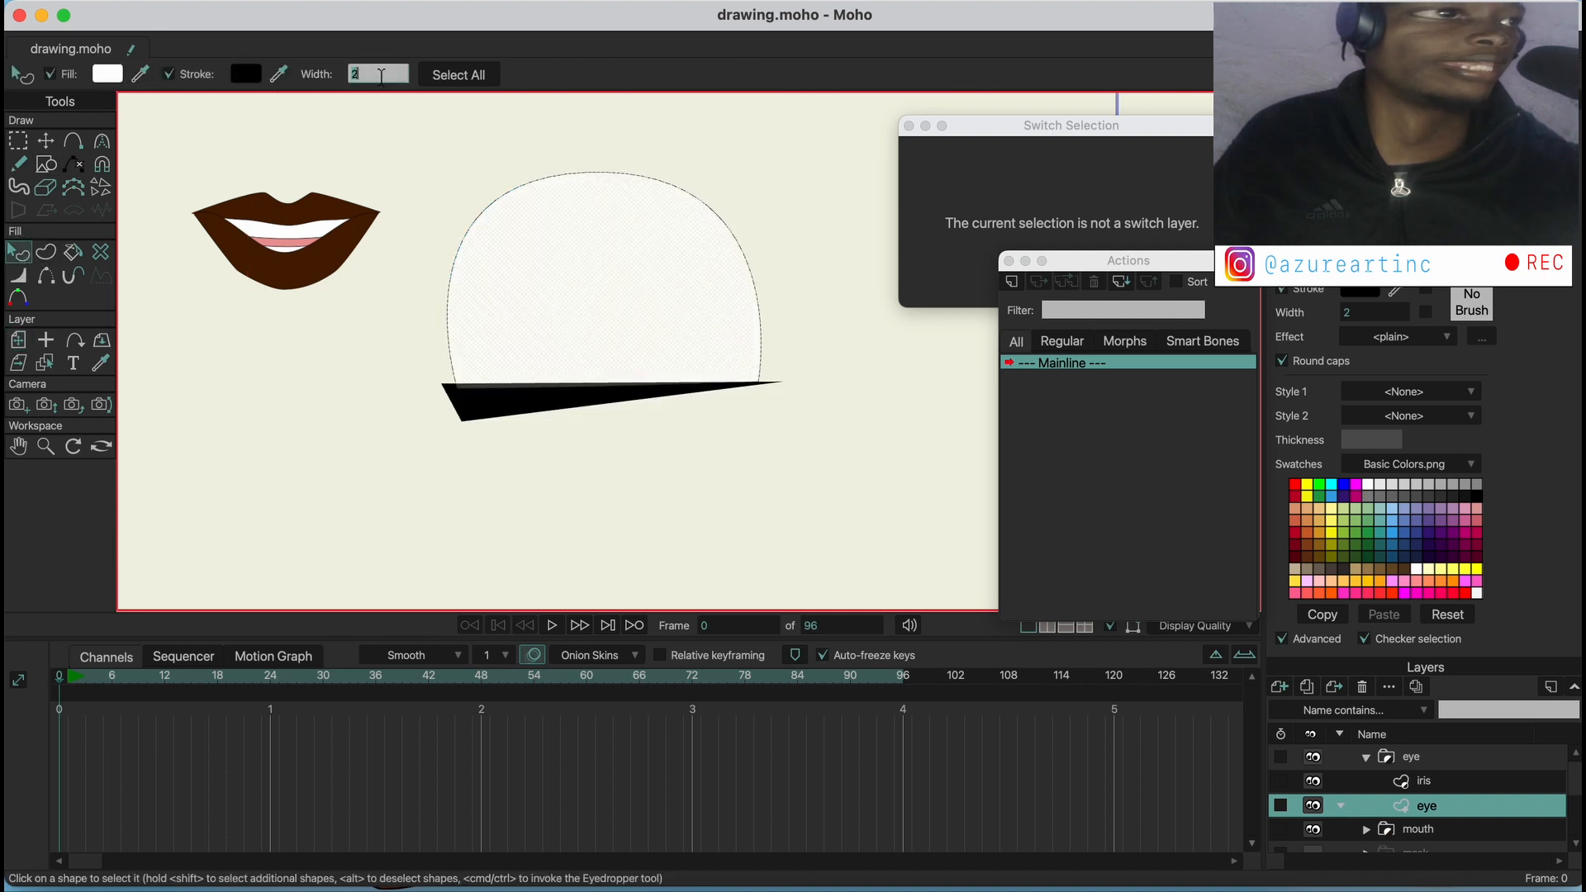
type("10")
key("Return")
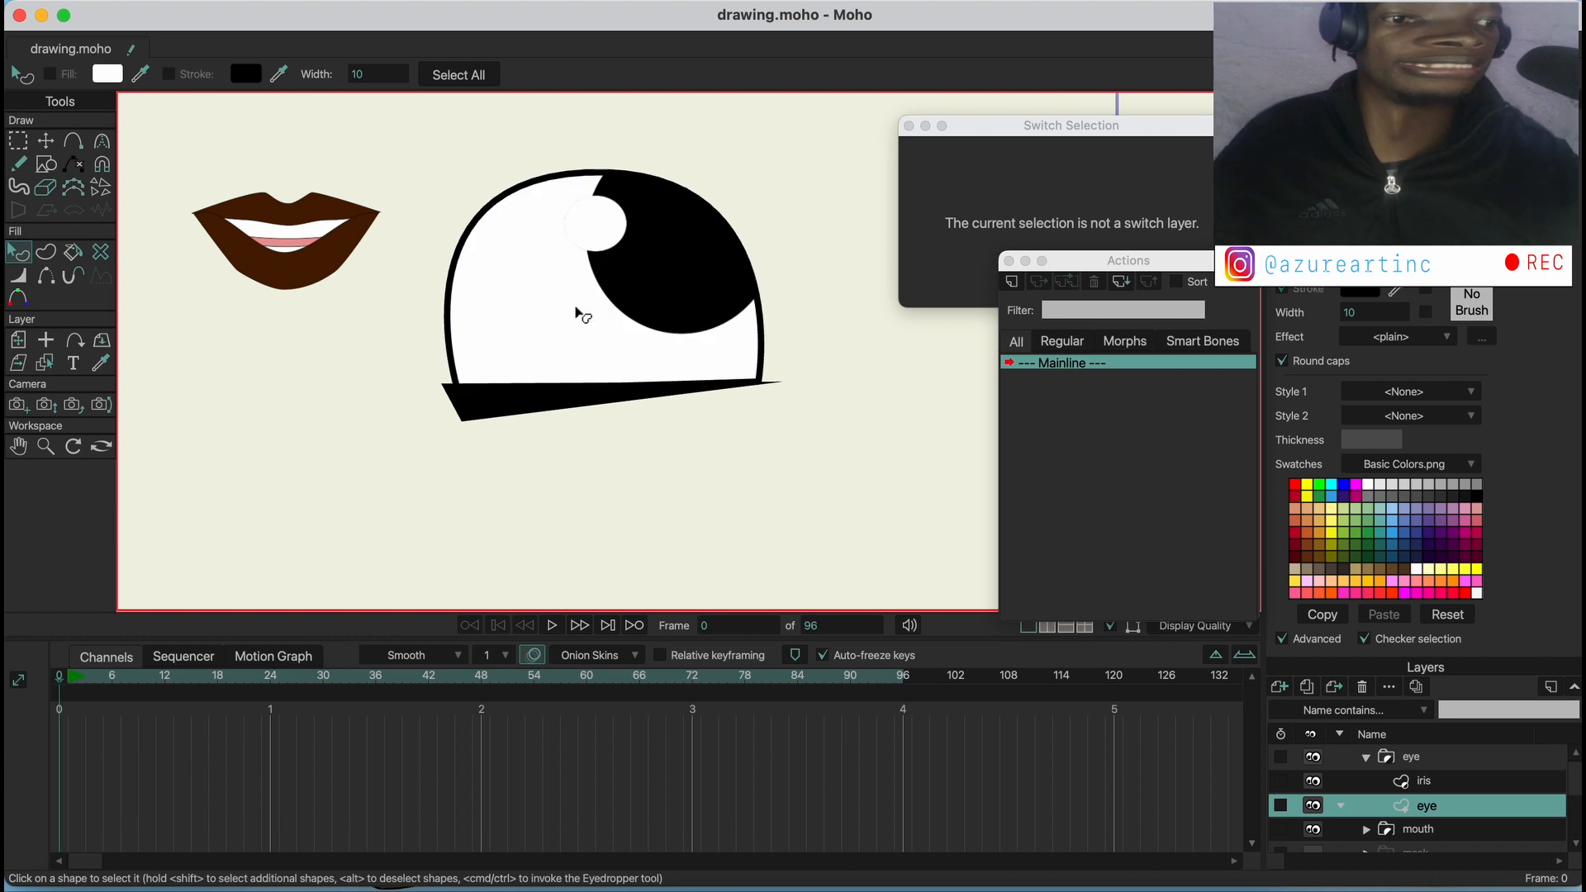
Change the fill of the large black circle on the iris layer to green
left_click(1435, 783)
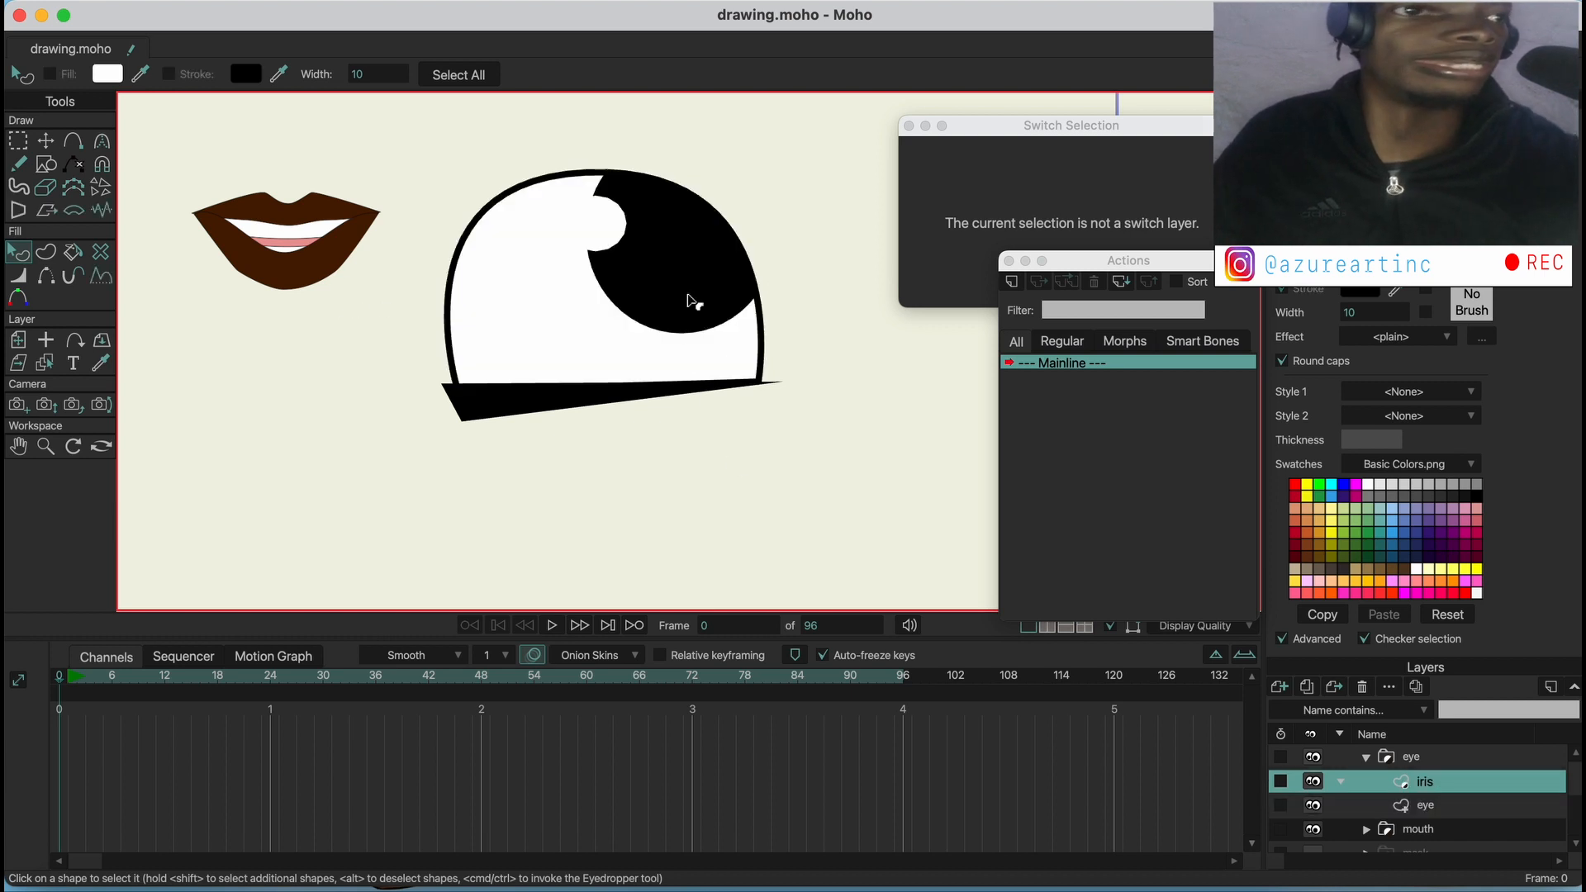
left_click(687, 299)
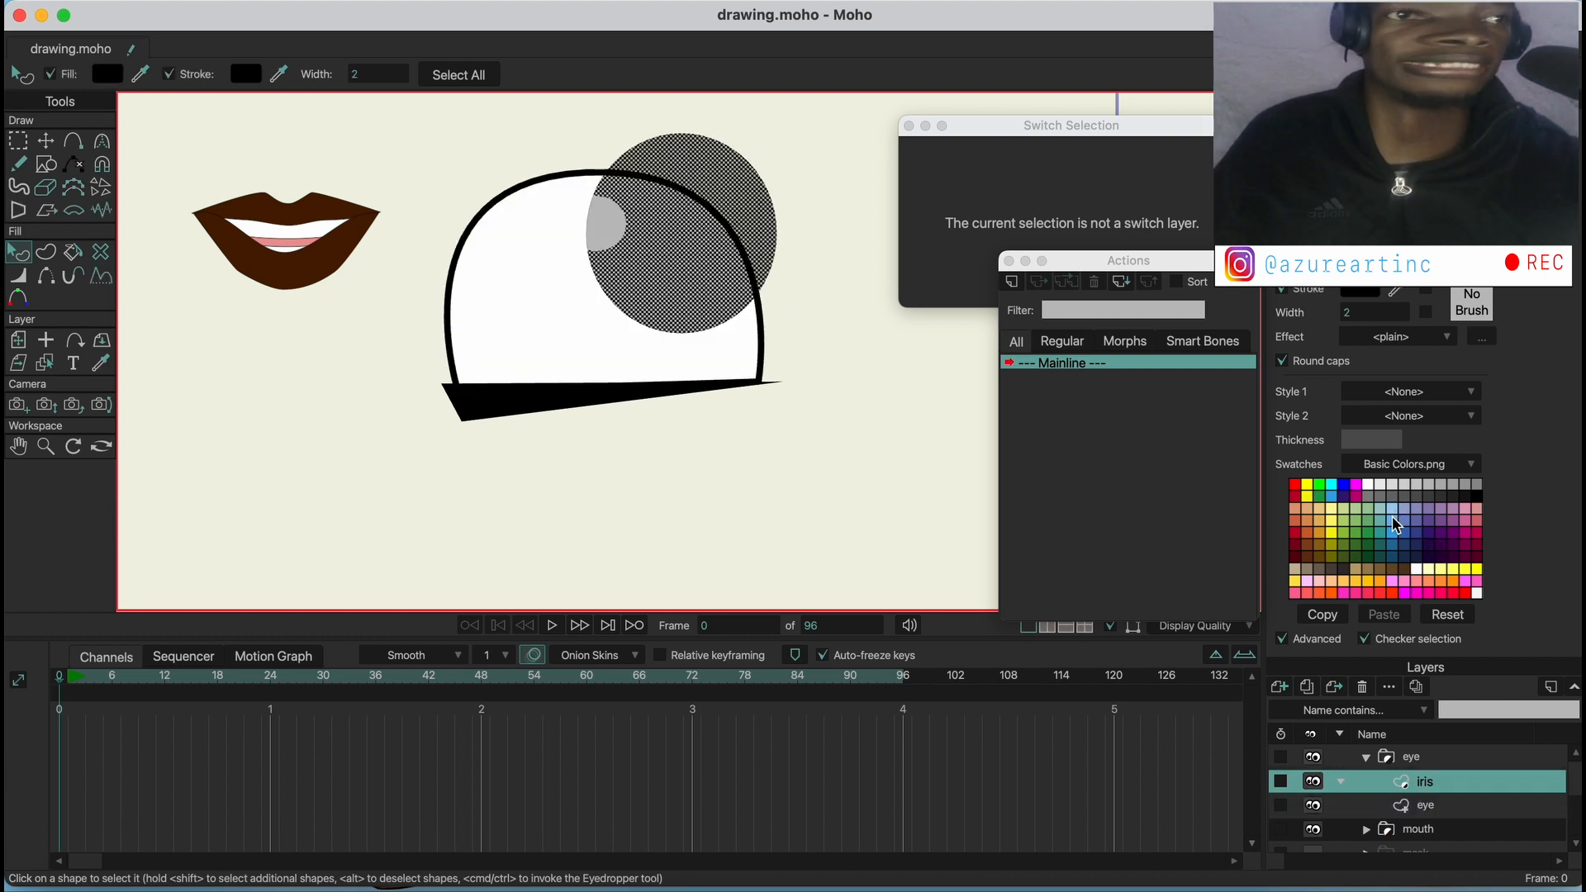
left_click(1322, 498)
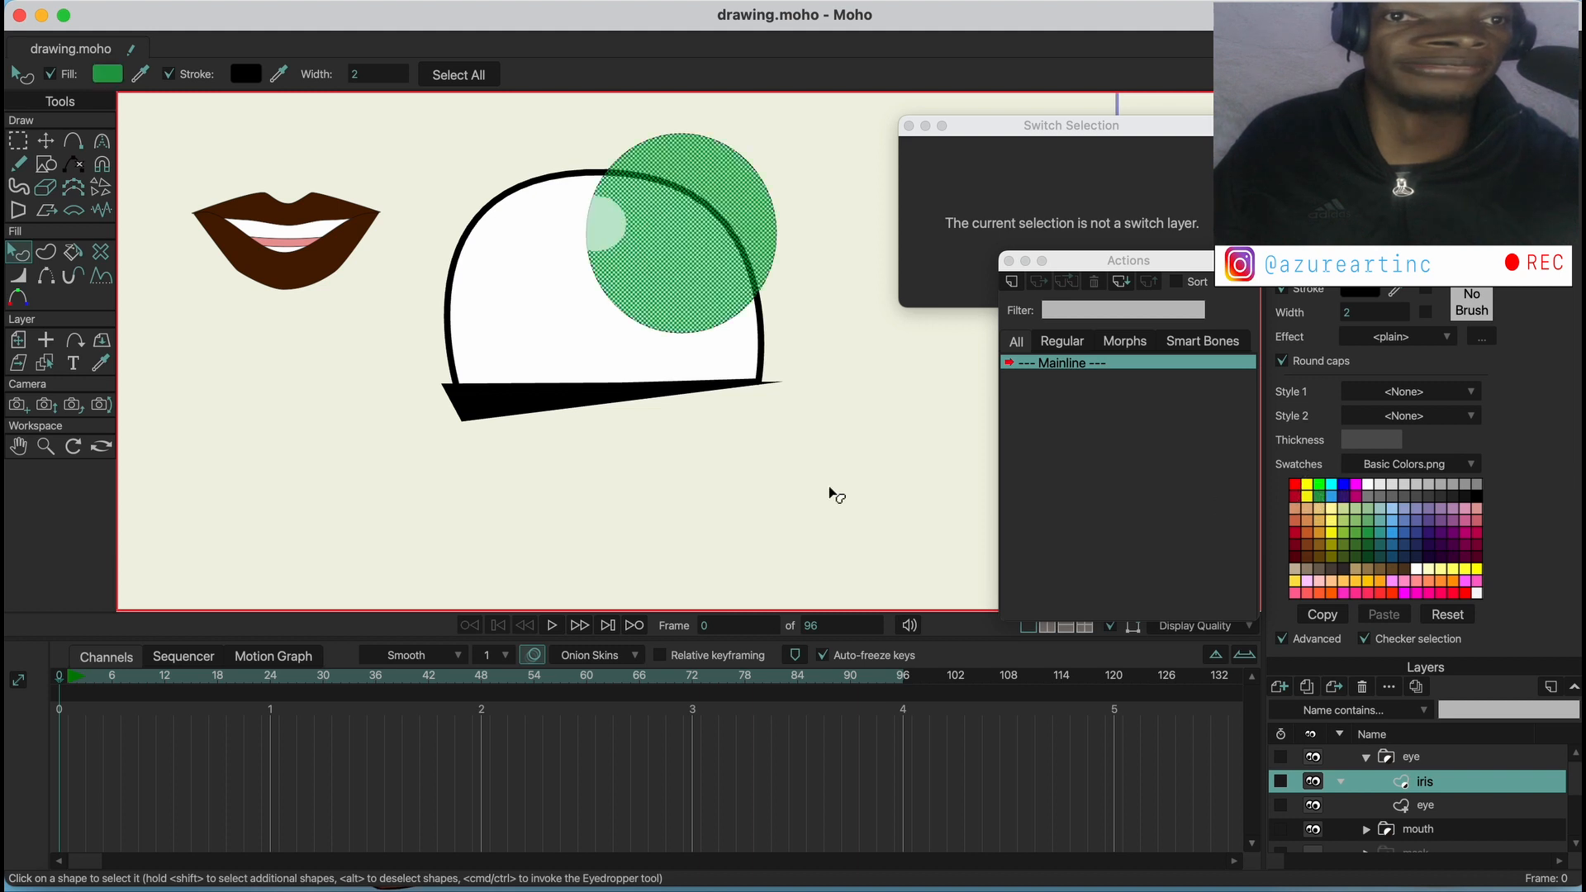
left_click(825, 489)
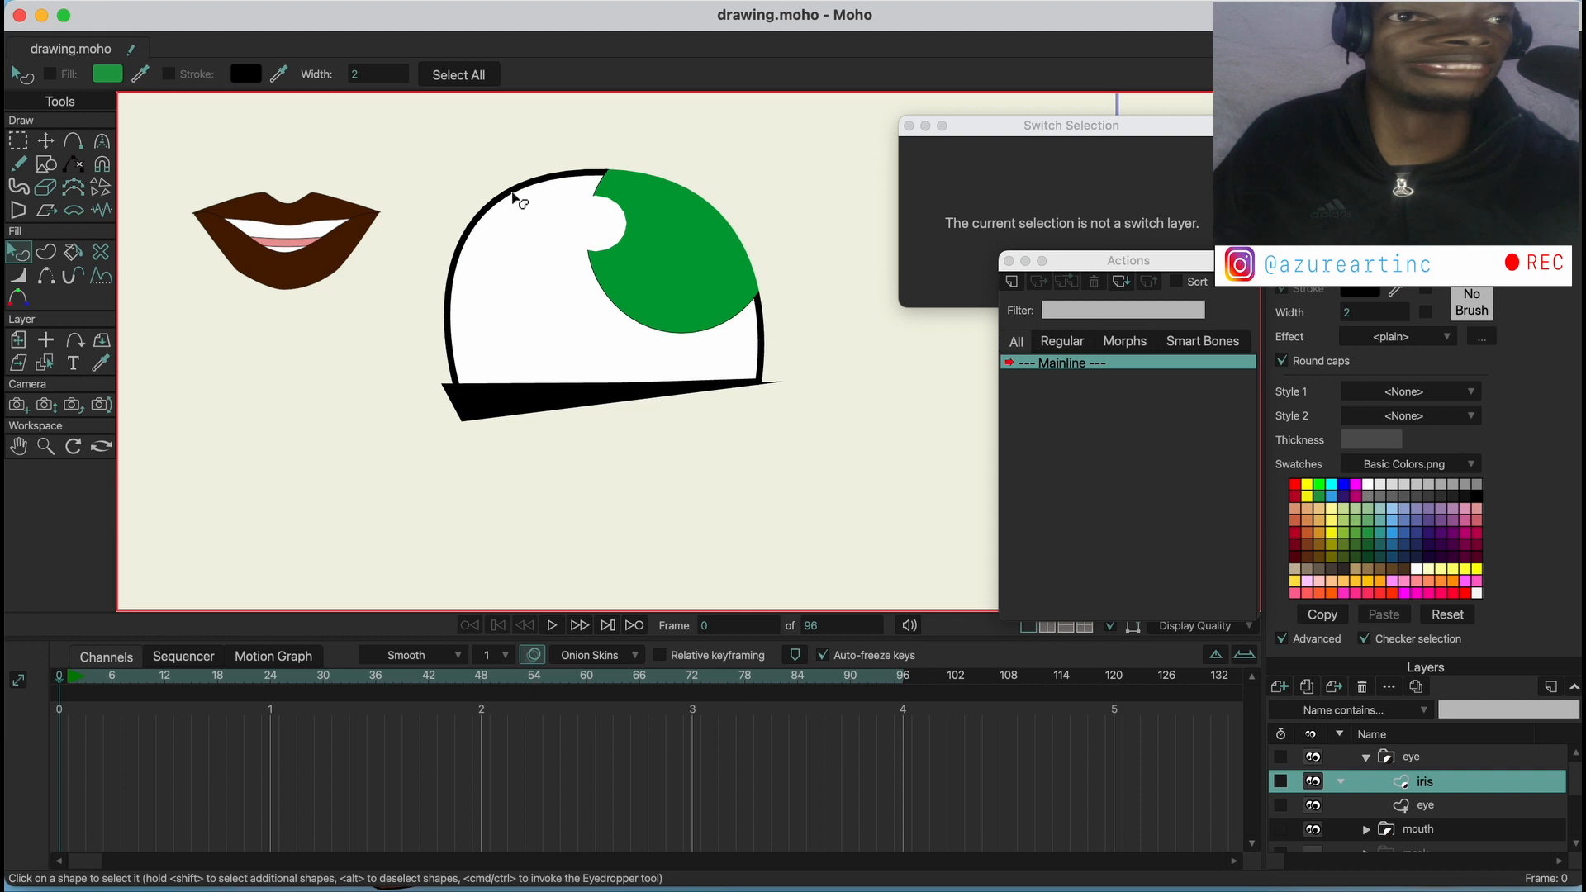
Enable Exclude strokes and Expand mask by a pixel in the eye vector layer's masking settings
left_click(1425, 805)
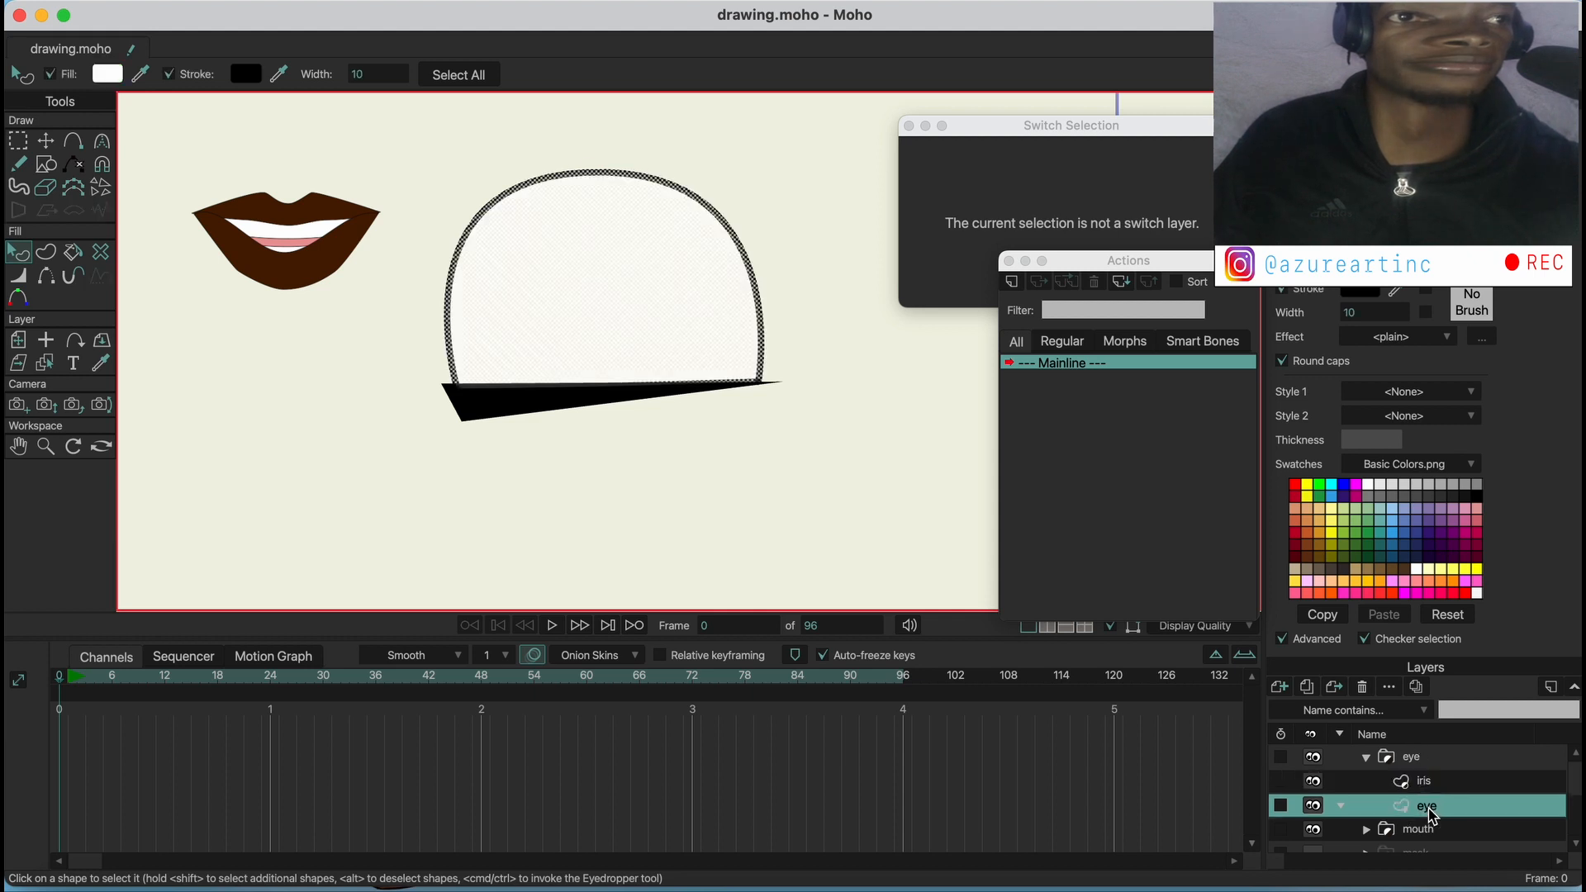
double_click(1427, 807)
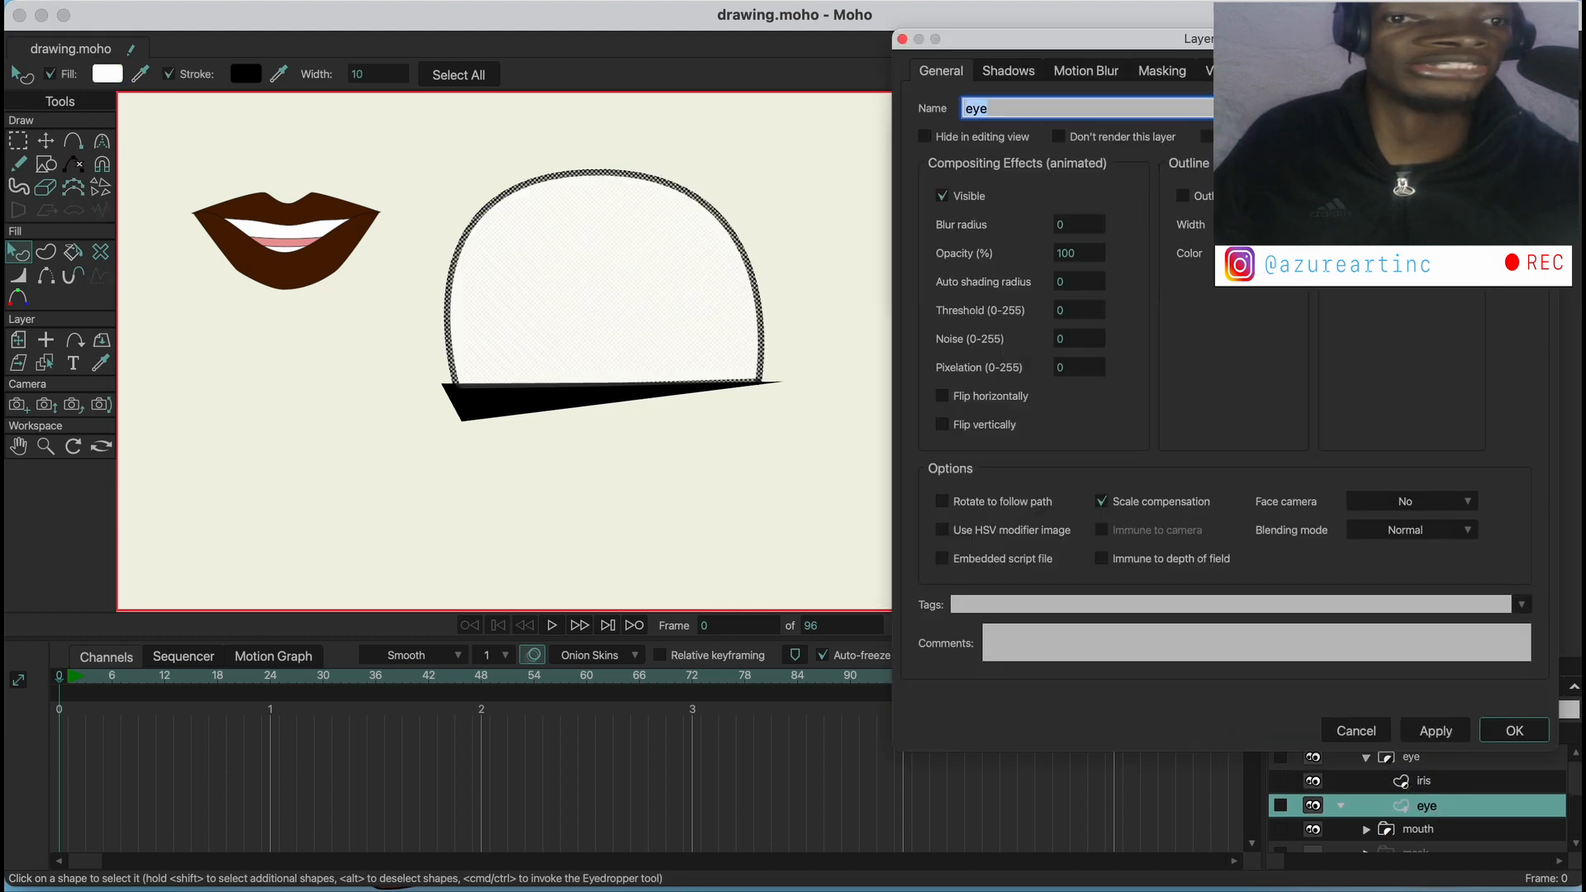
left_click(1162, 71)
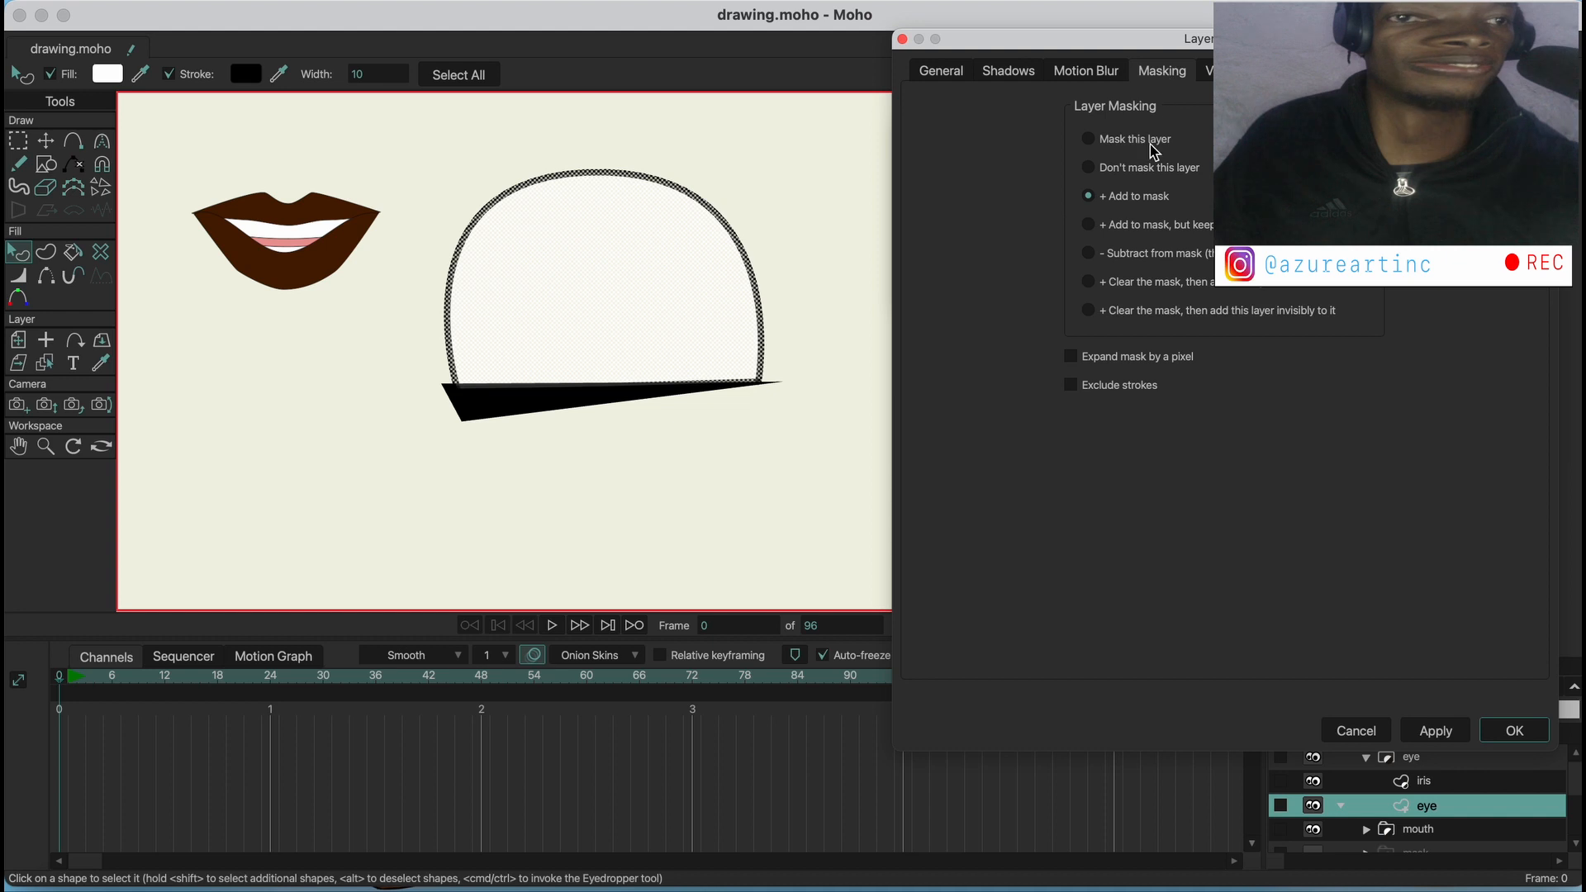
left_click(1071, 385)
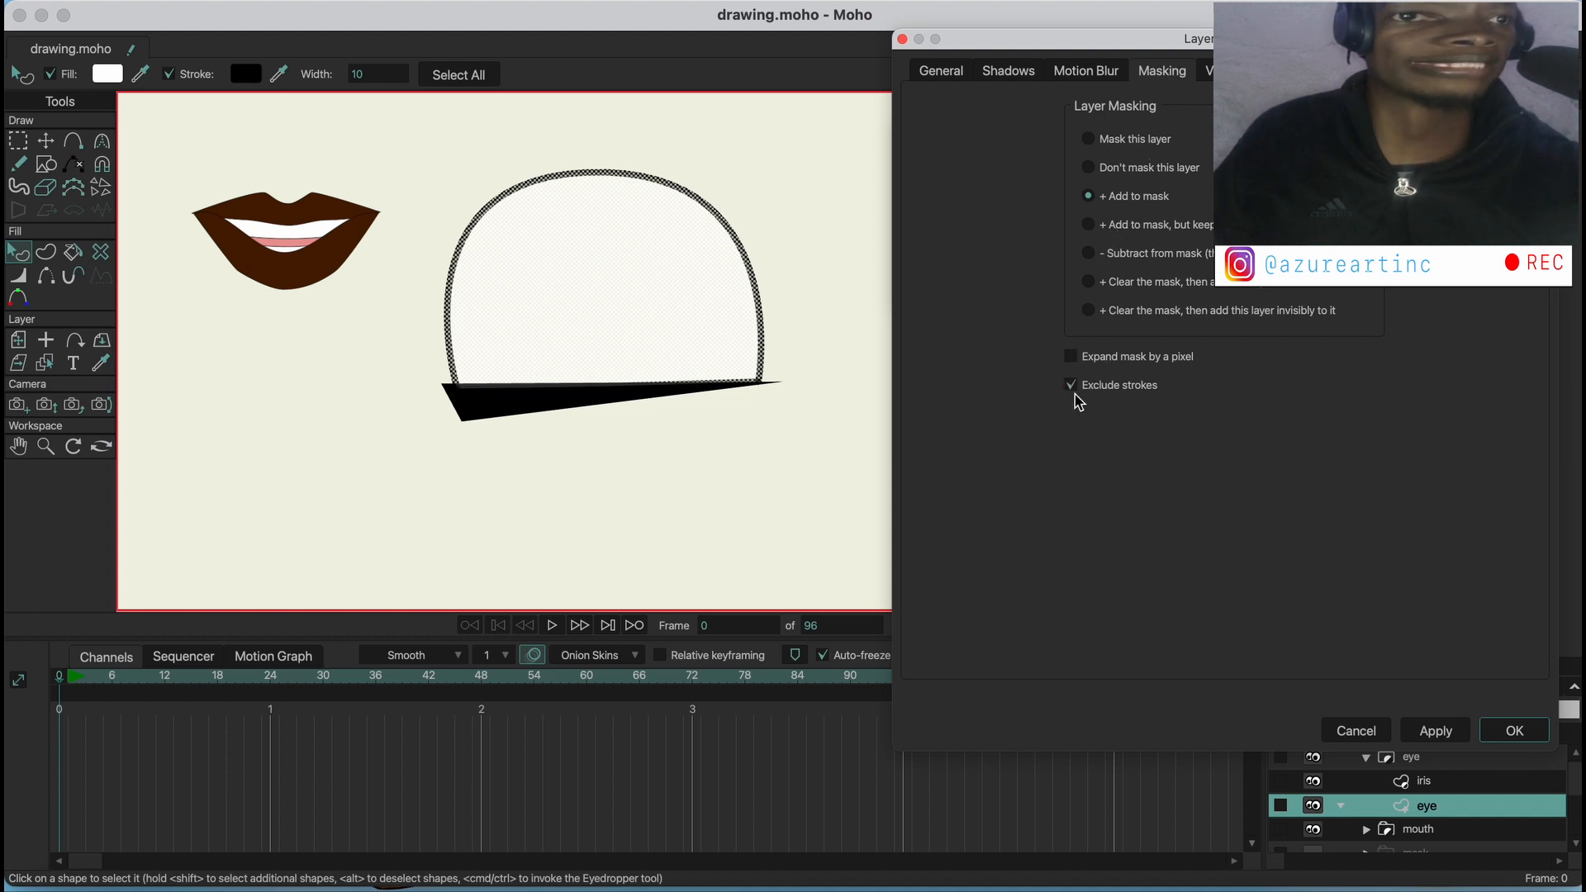
left_click(1067, 356)
left_click(1513, 730)
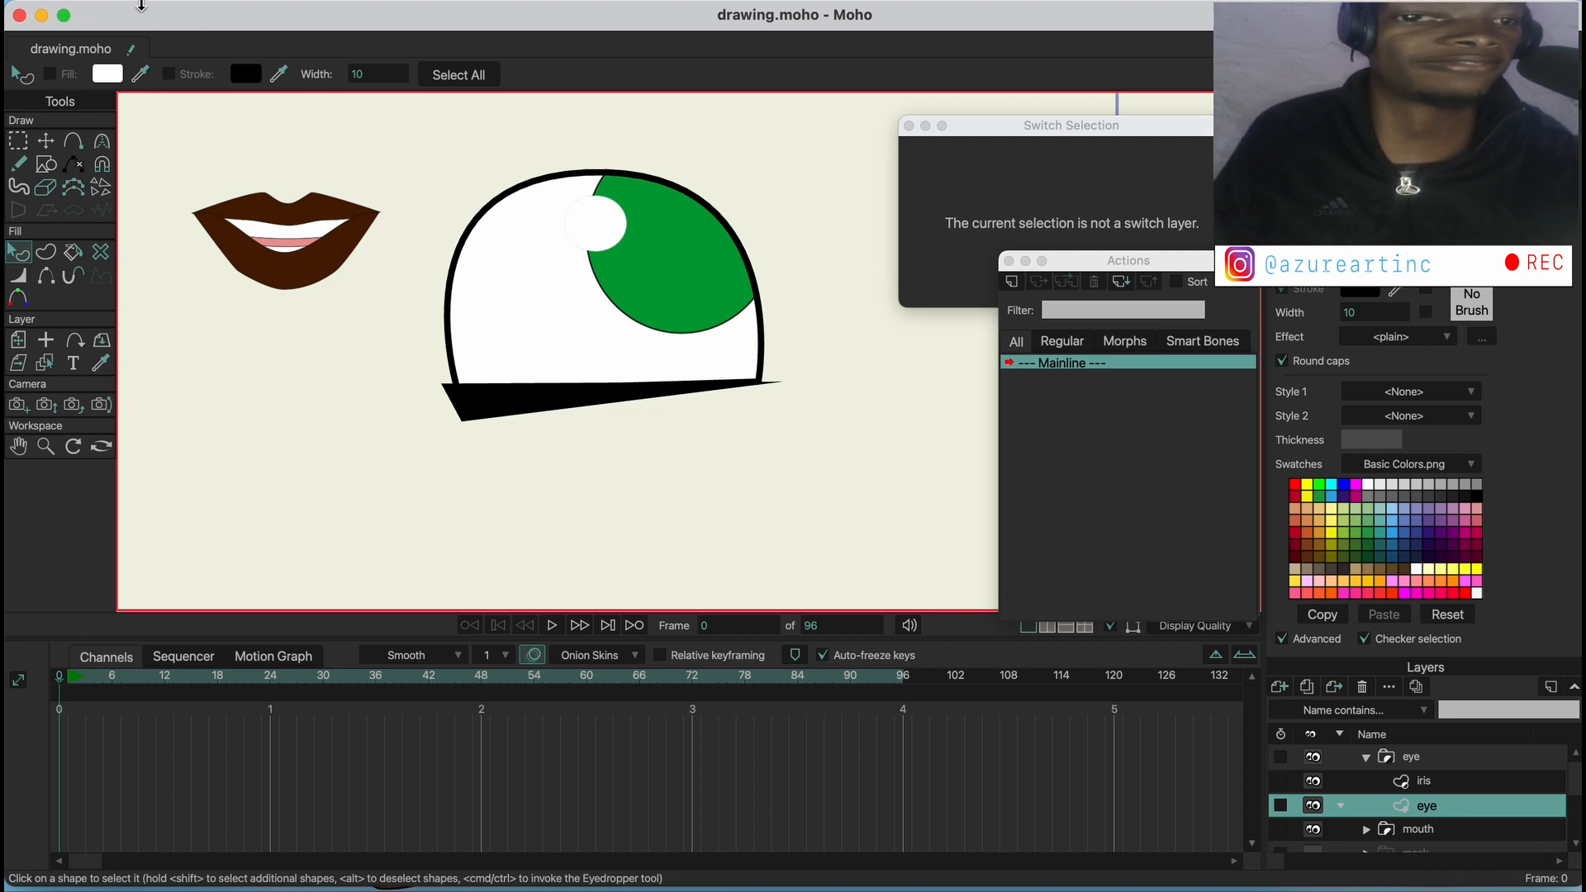
Render a preview of the current frame, inspect the masked iris edge against the eye outline, and close the preview
left_click(131, 2)
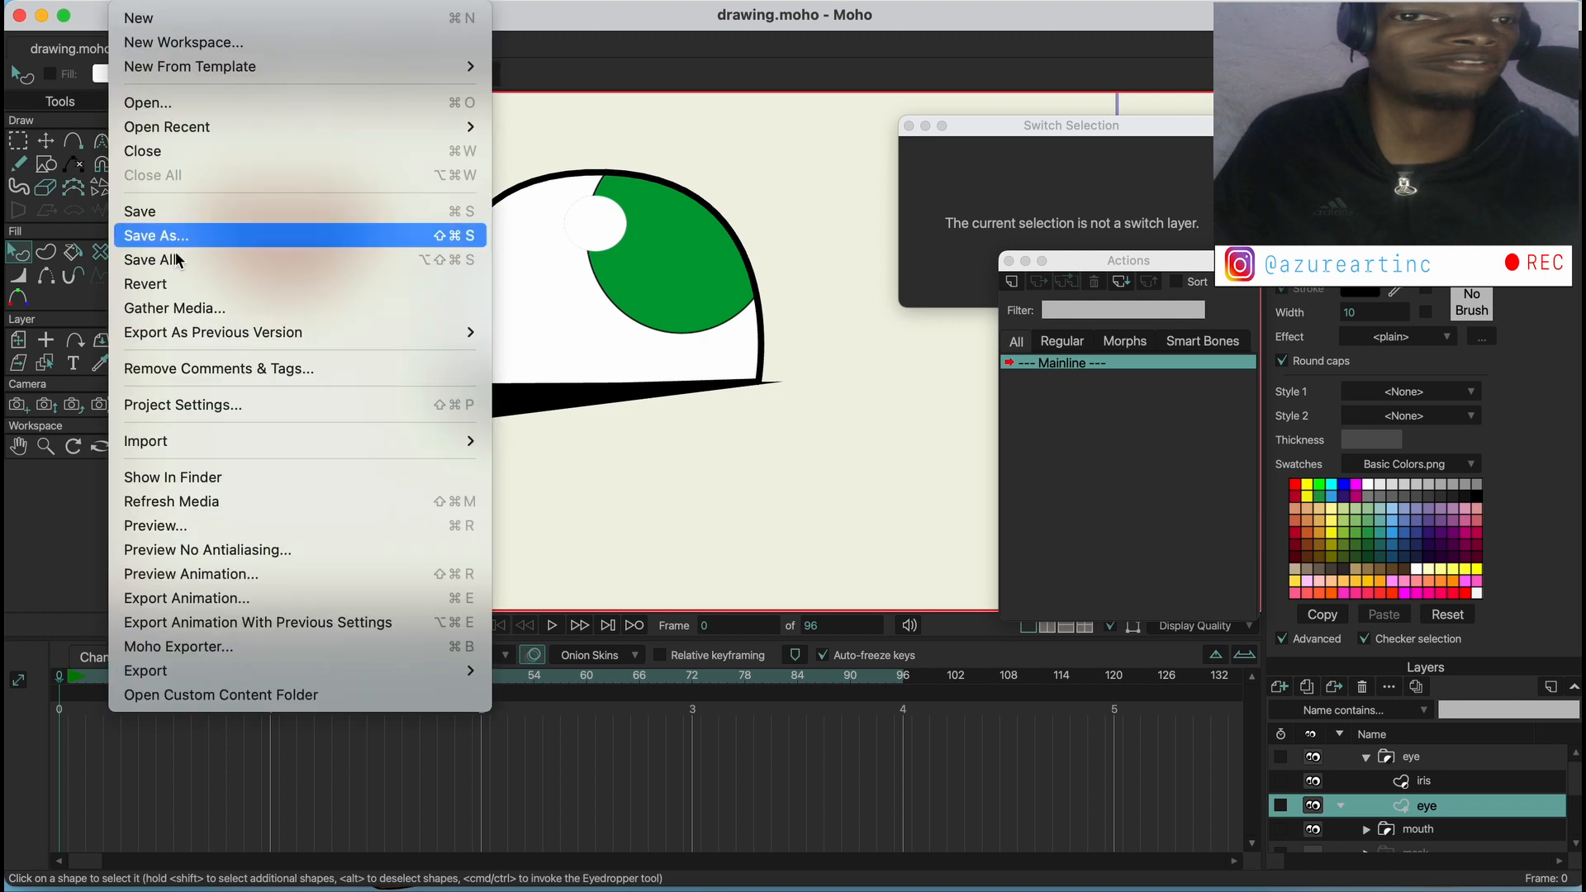
left_click(218, 524)
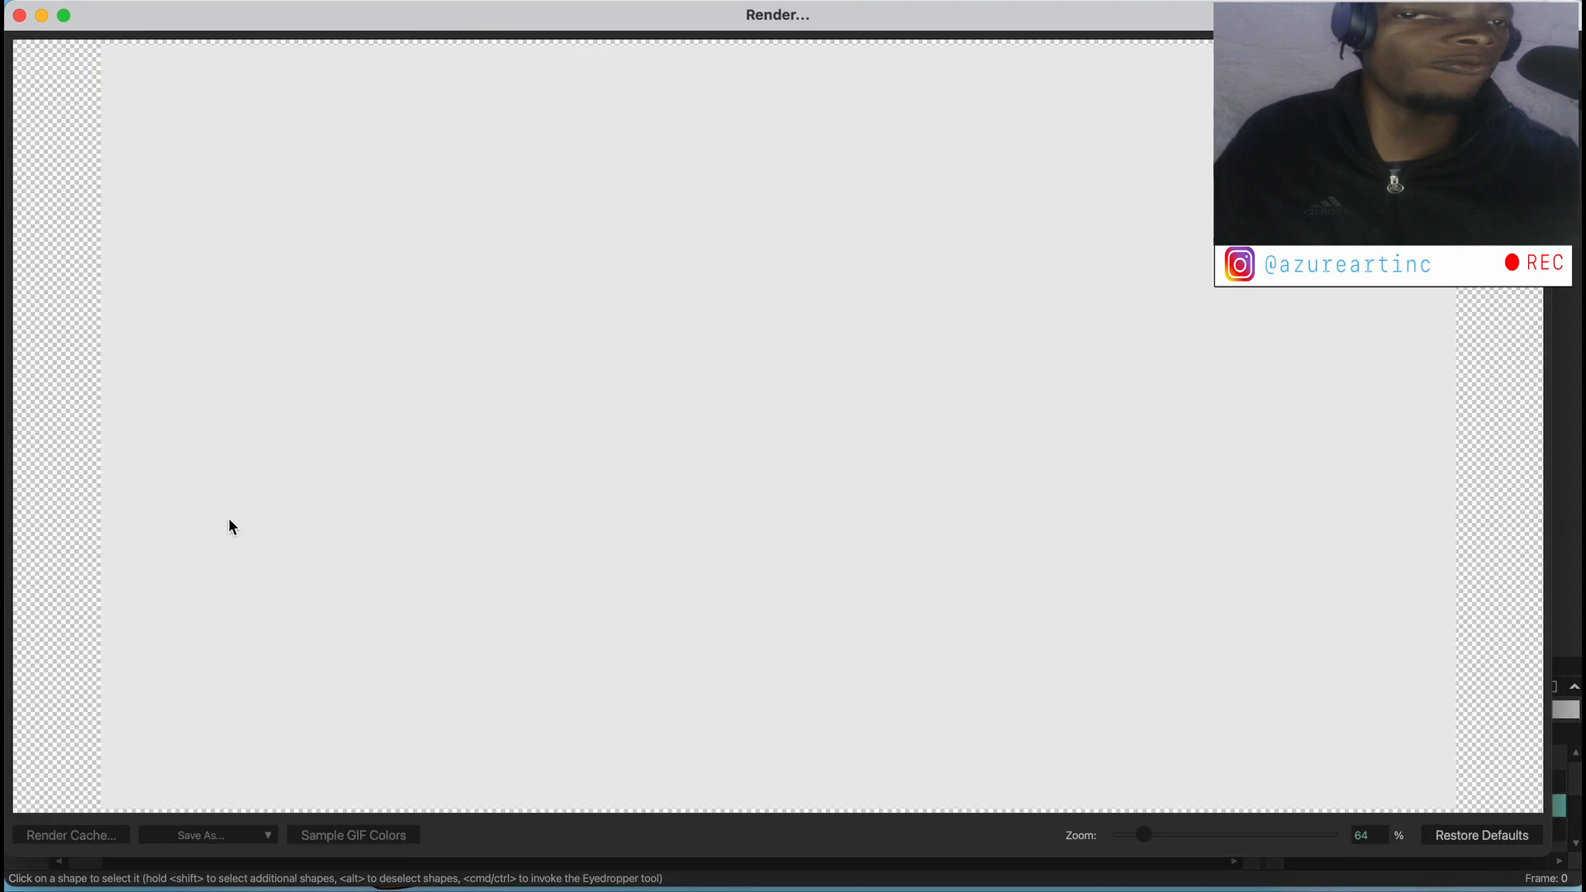
scroll(826, 450, "up", 3)
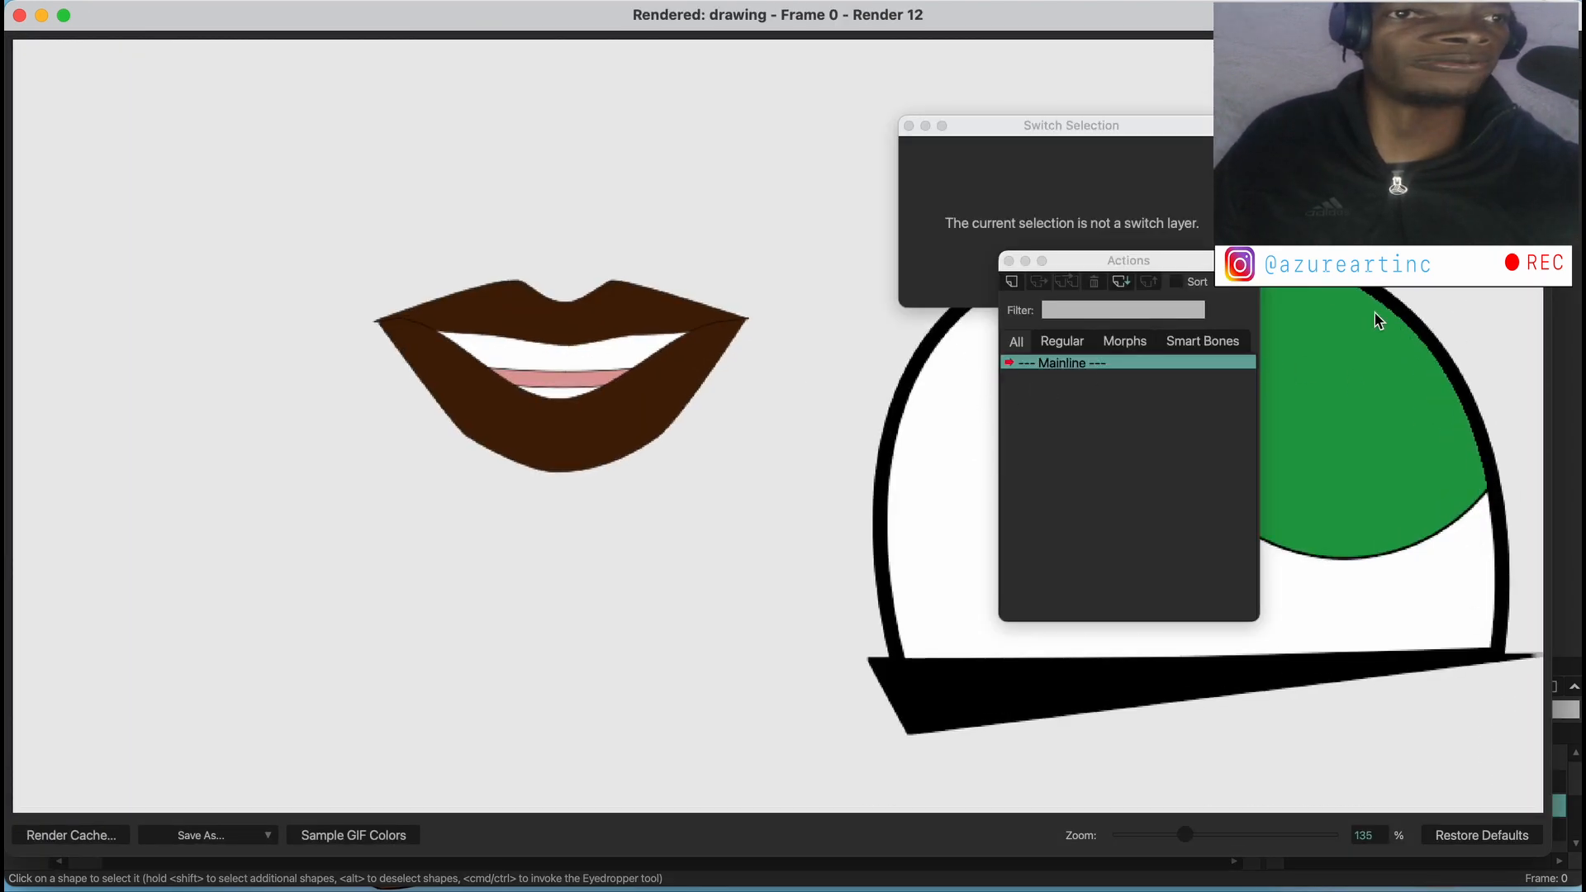
left_click(19, 15)
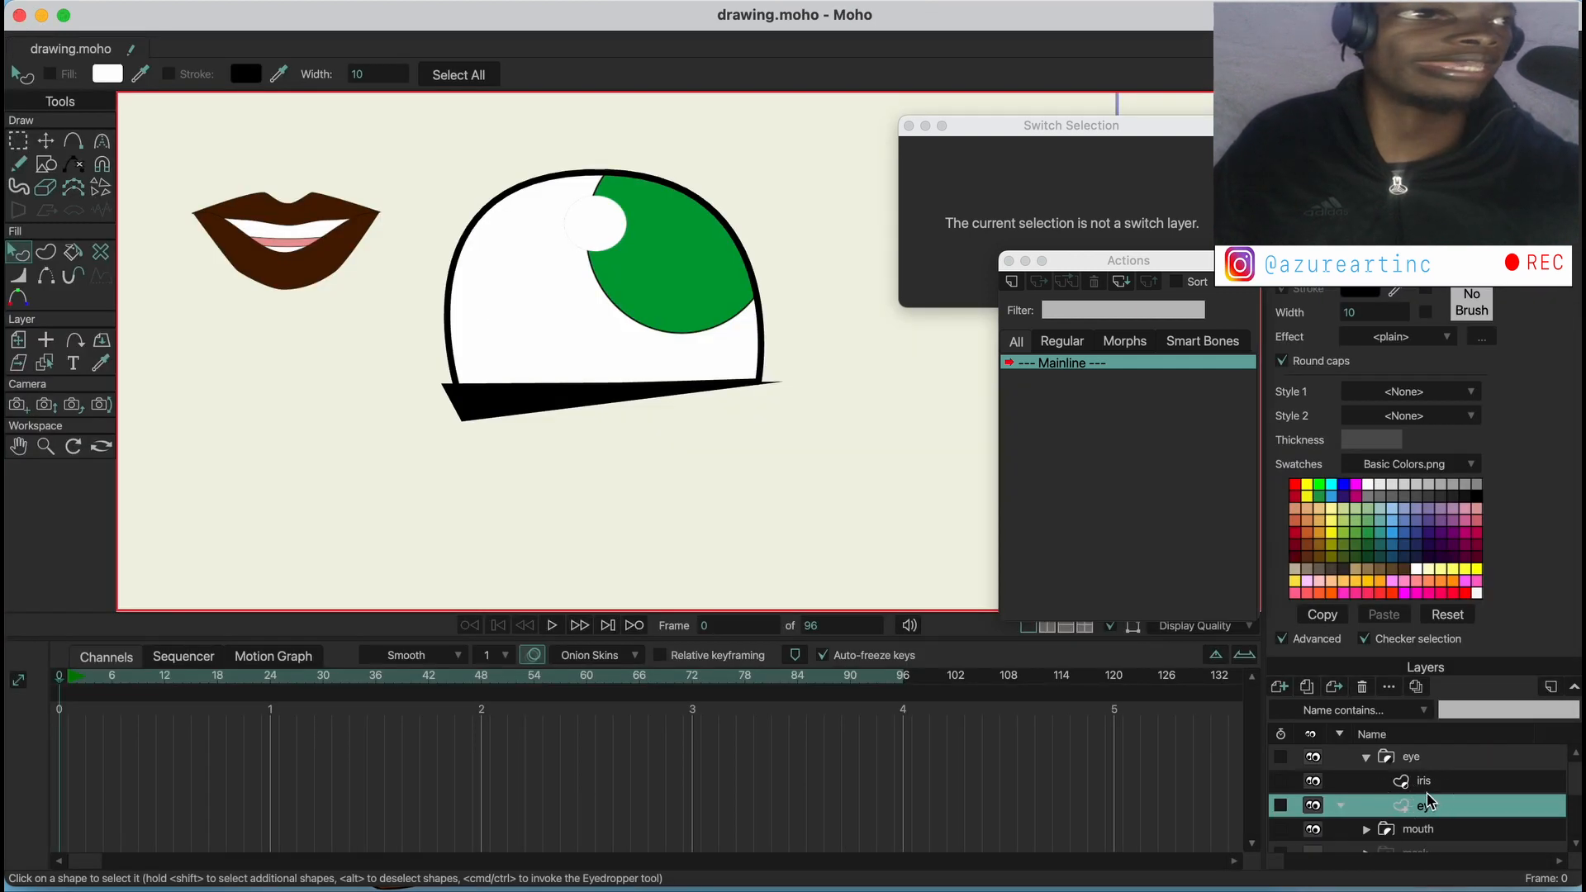
Disable Expand mask by a pixel for the eye vector layer, leaving Exclude strokes enabled
left_click(1439, 765)
double_click(1441, 772)
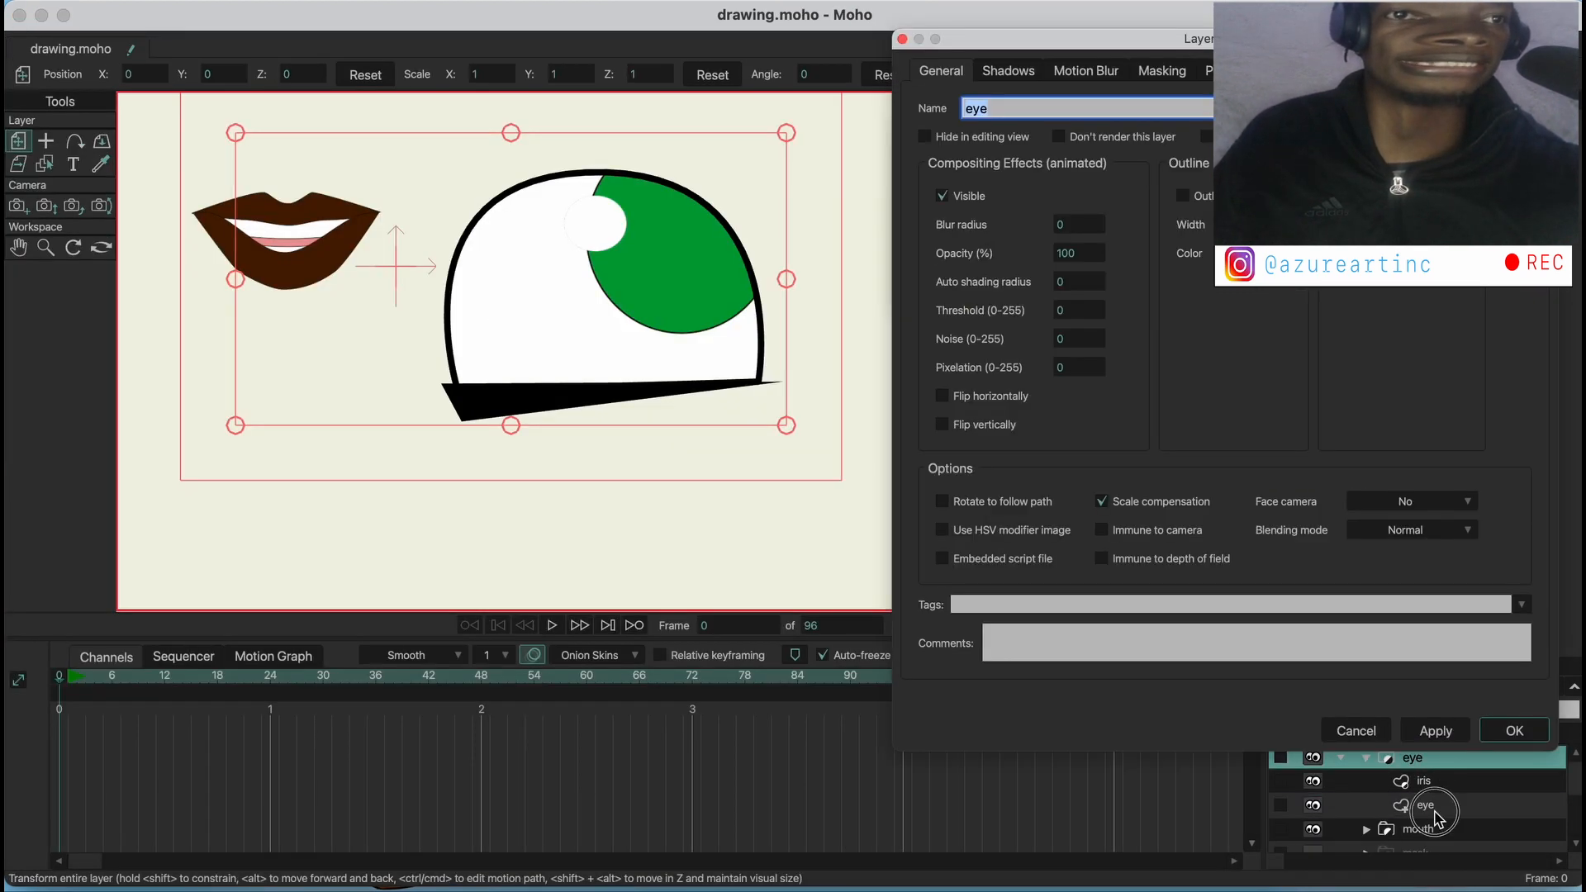
left_click(1435, 811)
left_click(1162, 72)
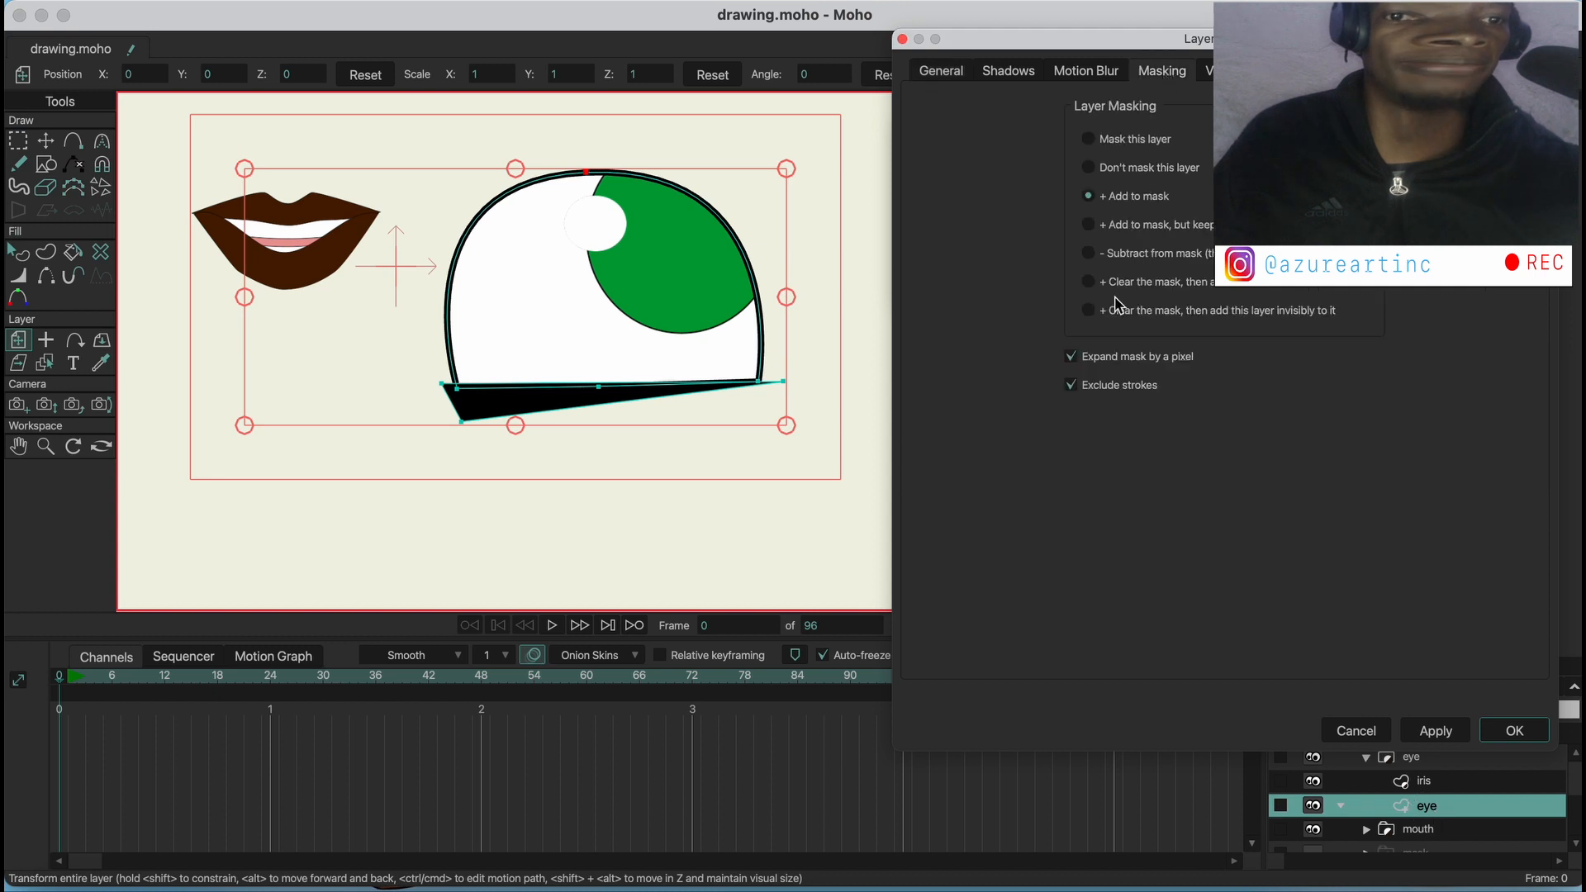
left_click(1077, 359)
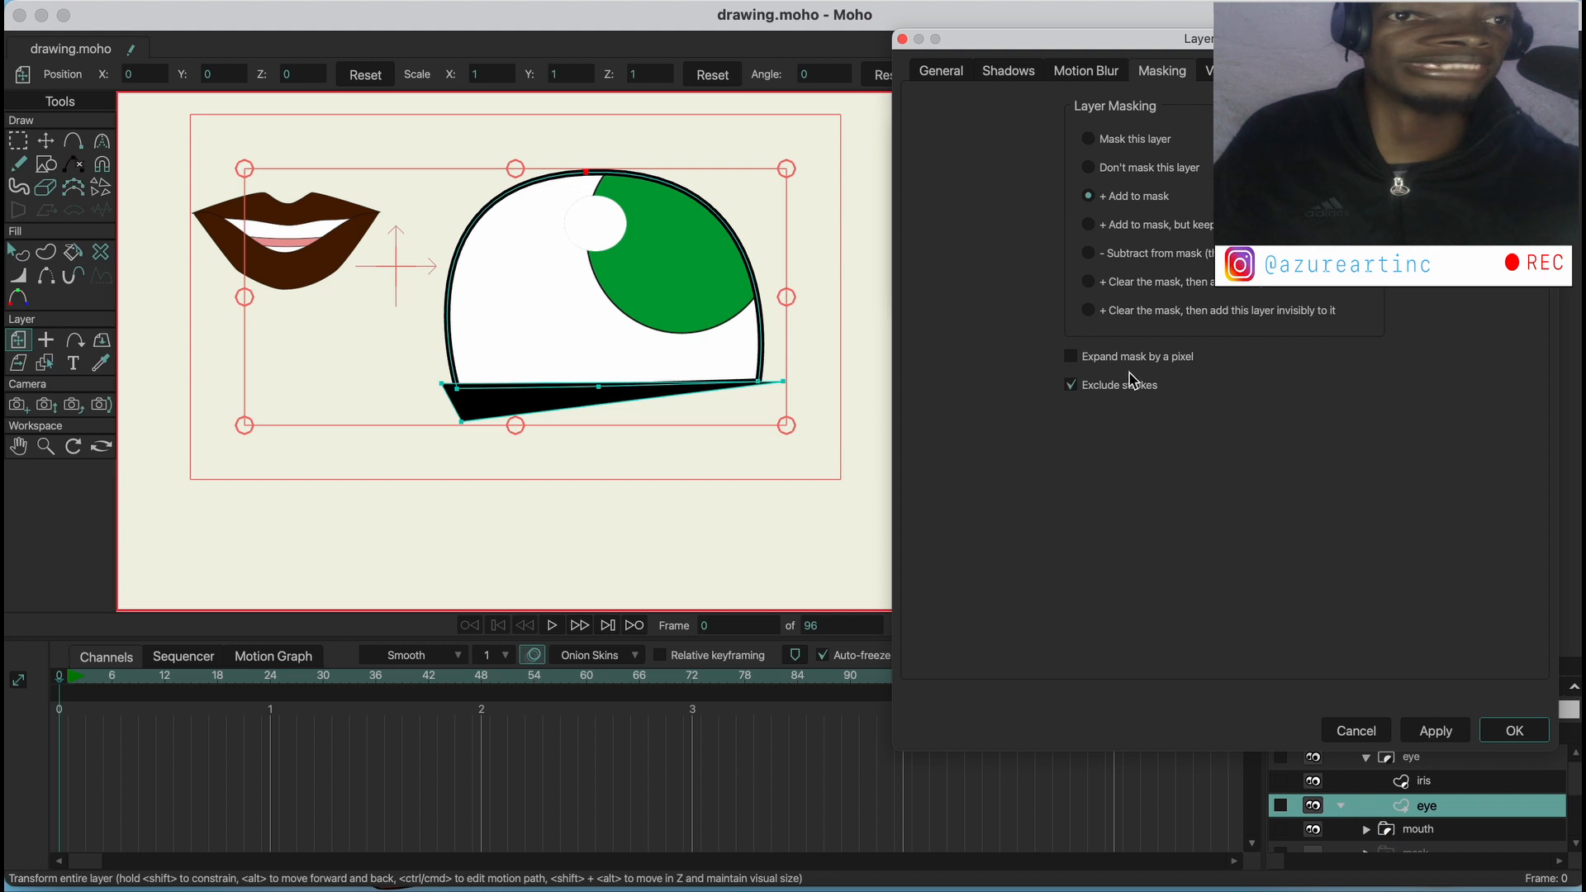
left_click(1514, 730)
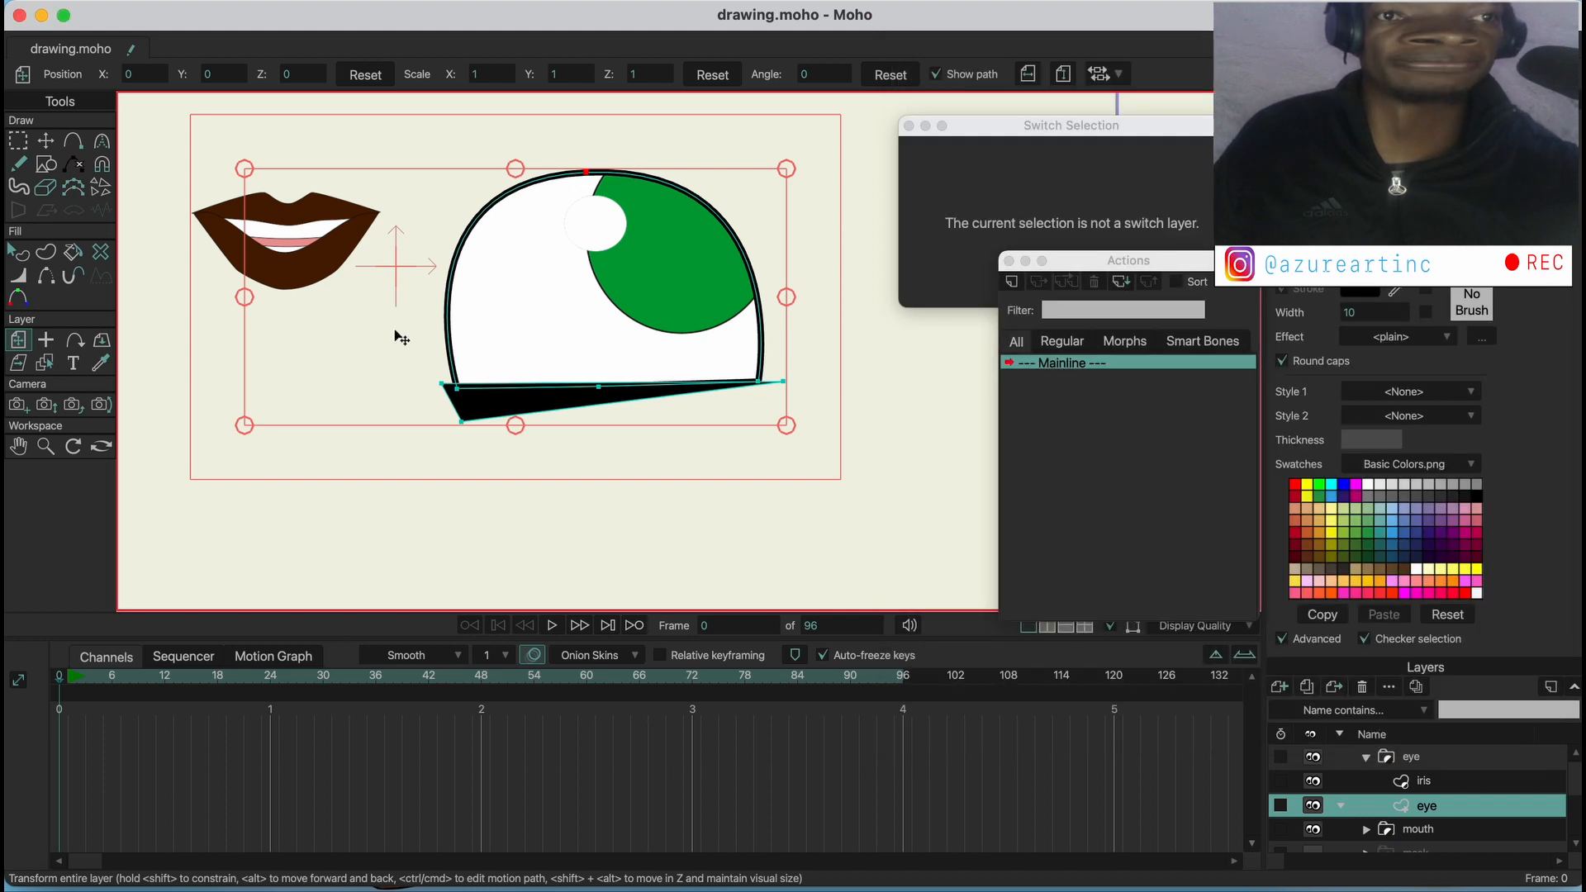
Render the frame again to compare the mask edge without pixel expansion, and close the preview
left_click(131, 1)
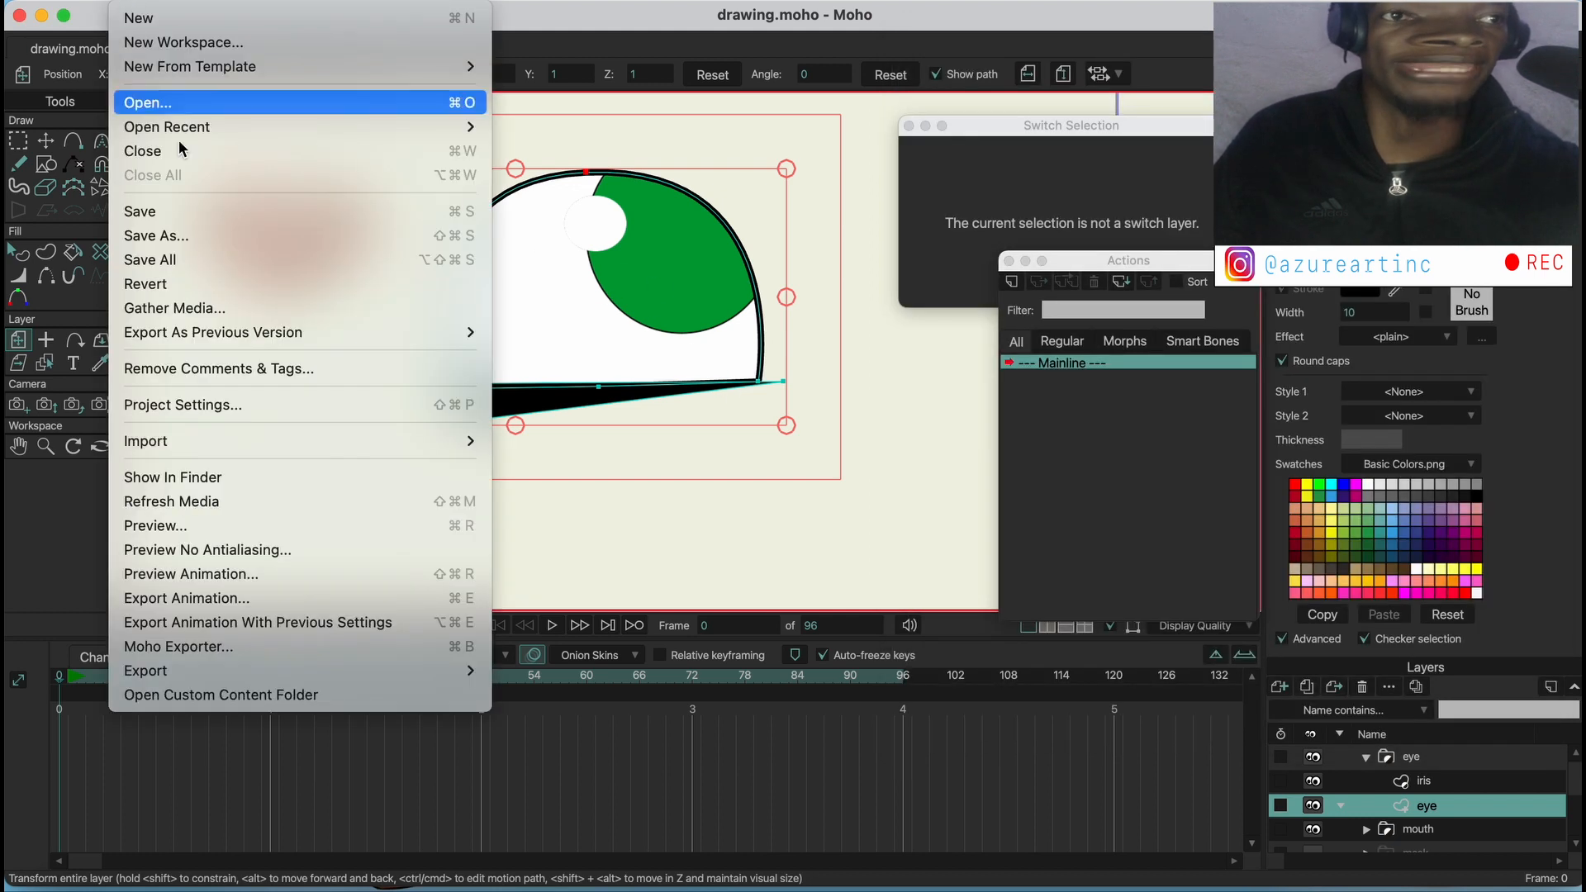
left_click(218, 529)
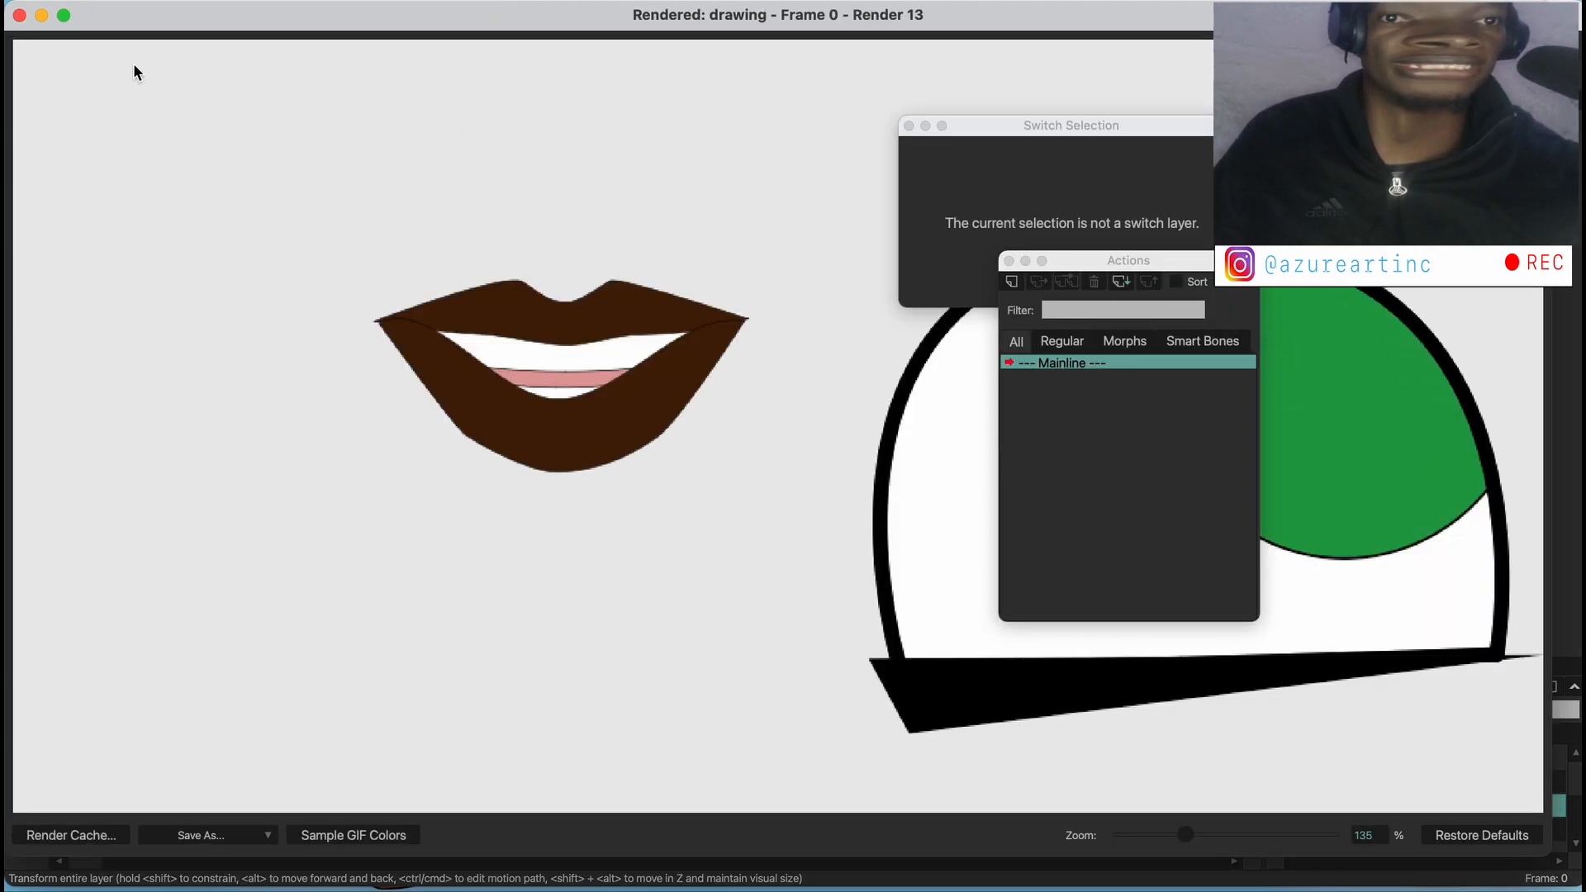
left_click(18, 15)
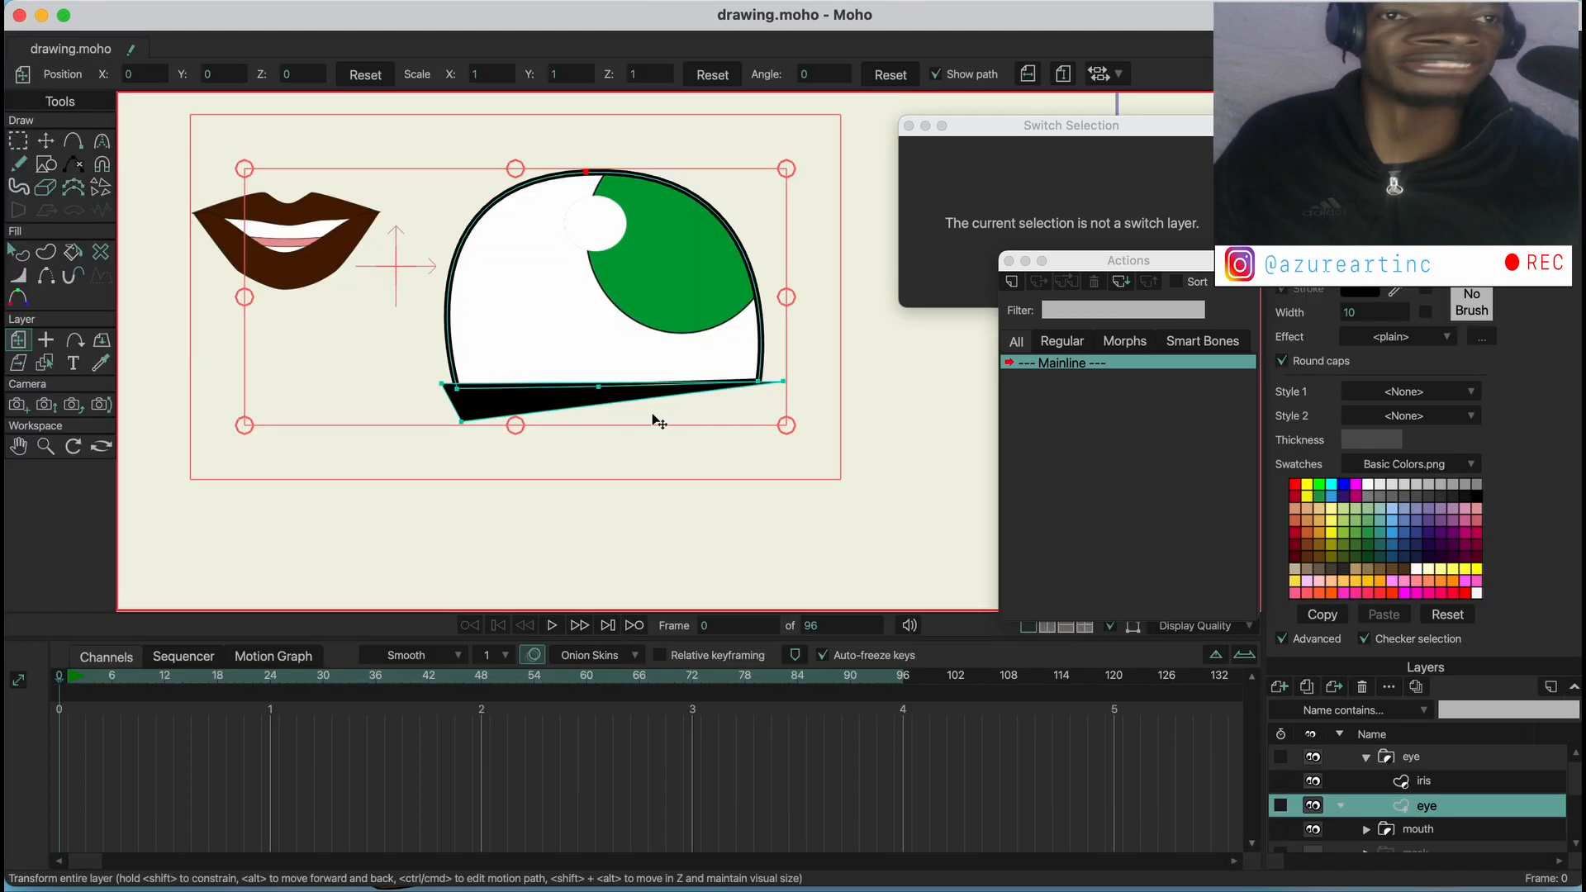
Set the iris layer's origin near the centre of the green circle
left_click(18, 251)
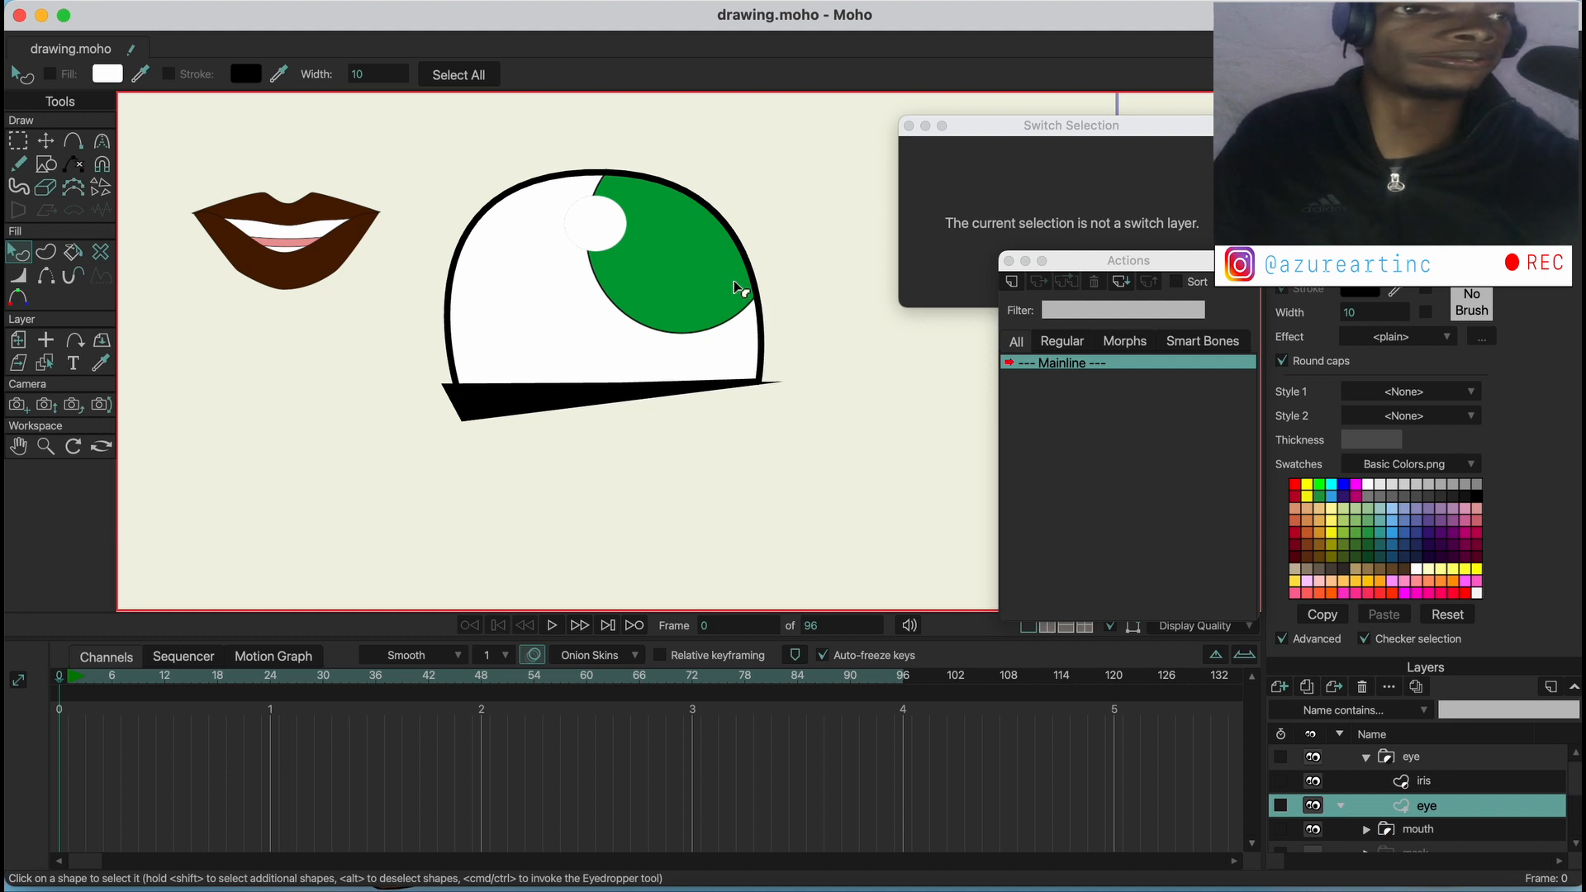
left_click(1404, 757)
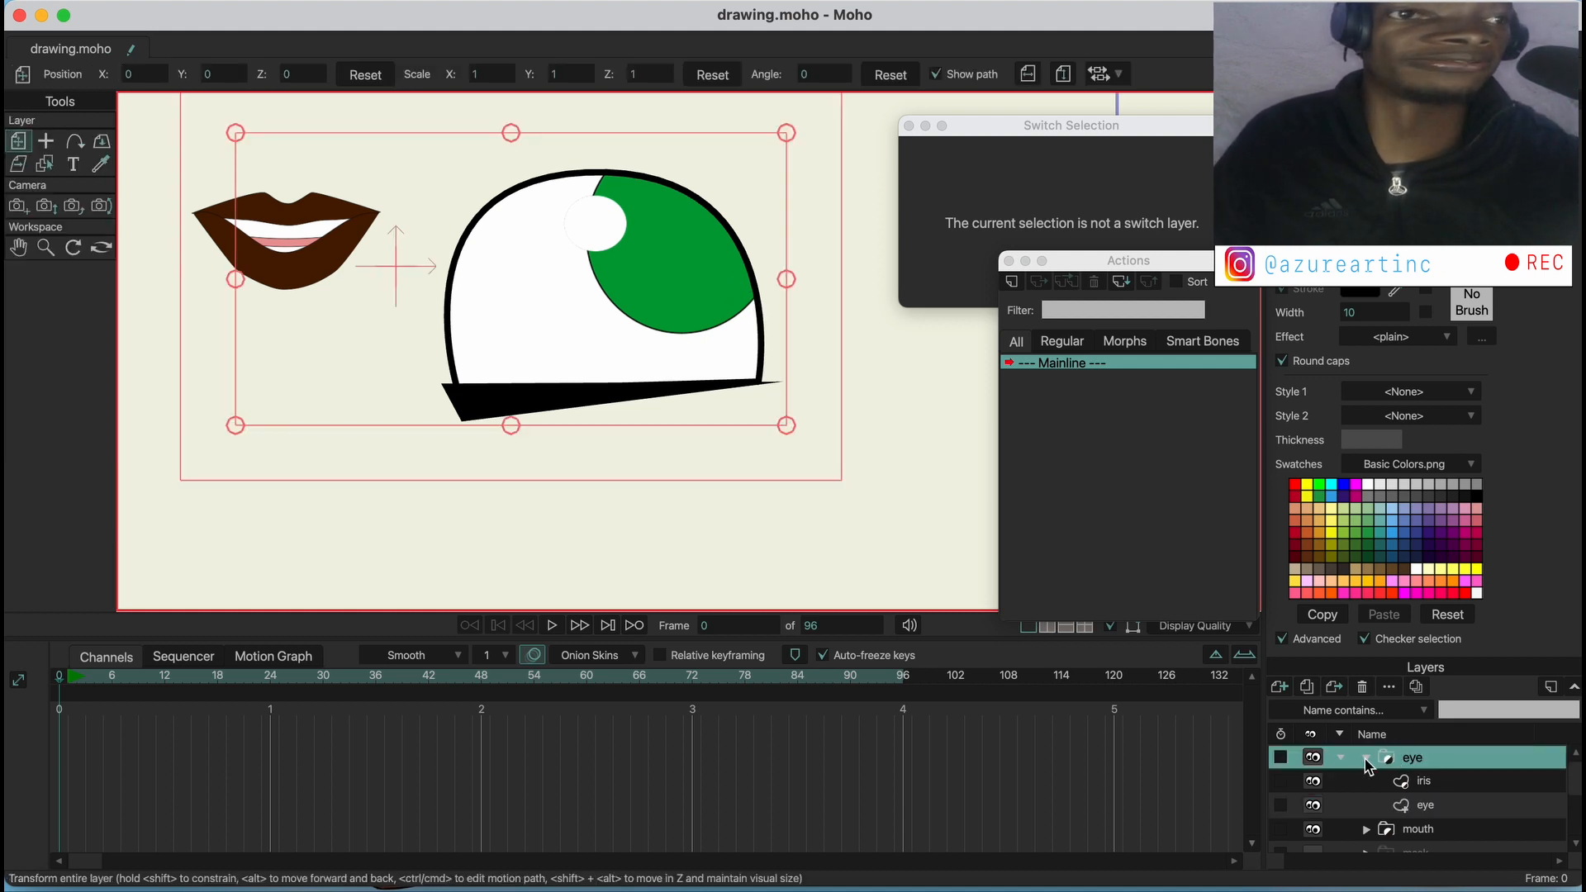
left_click(1421, 783)
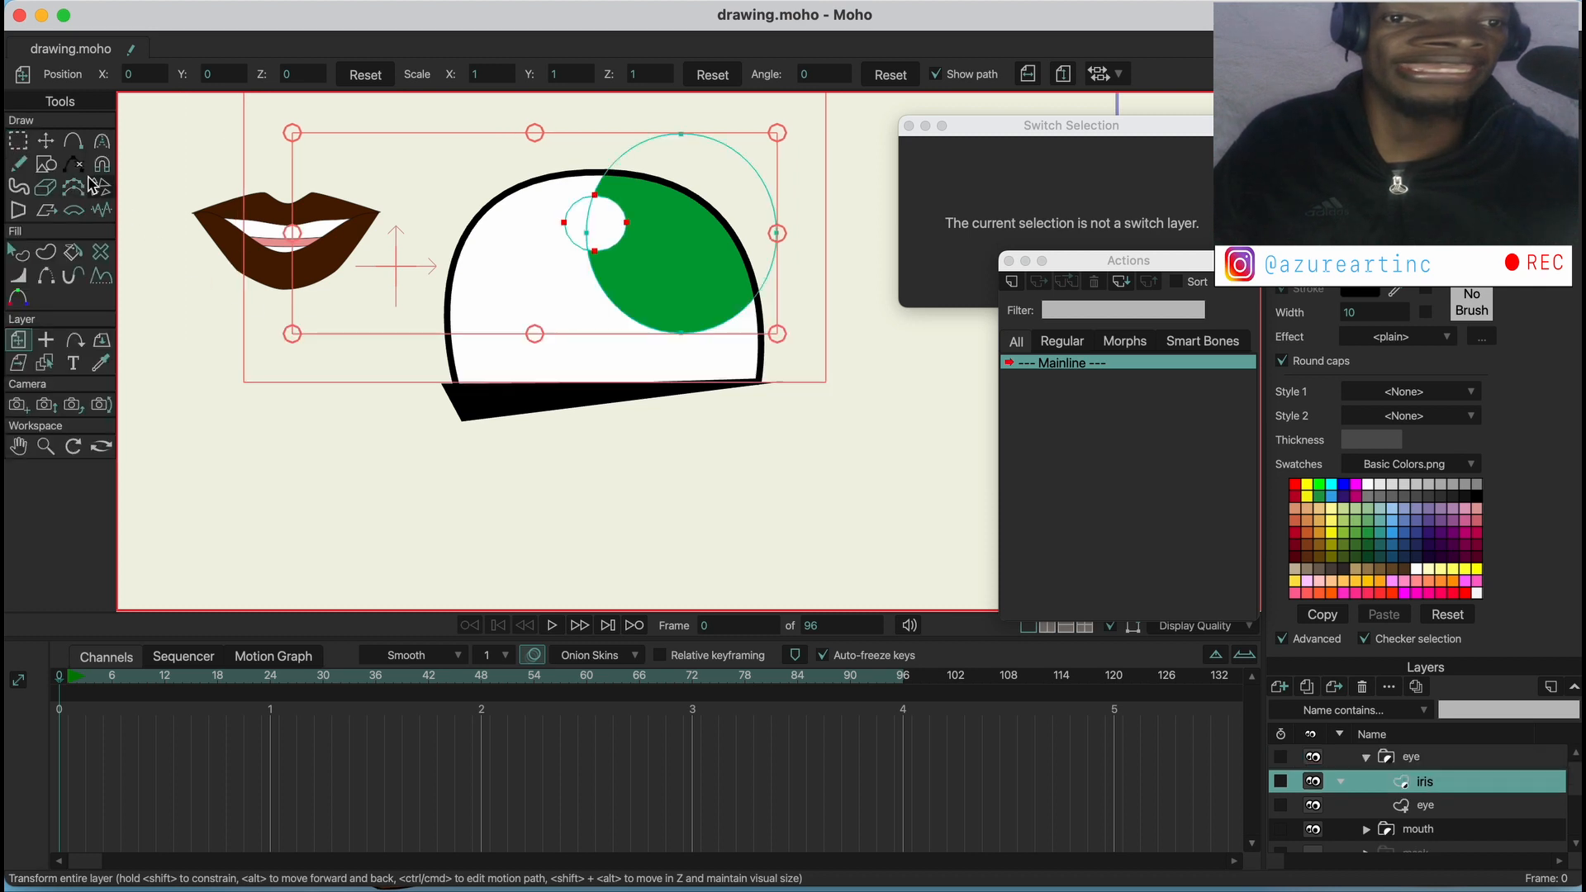
left_click(47, 340)
left_click(692, 253)
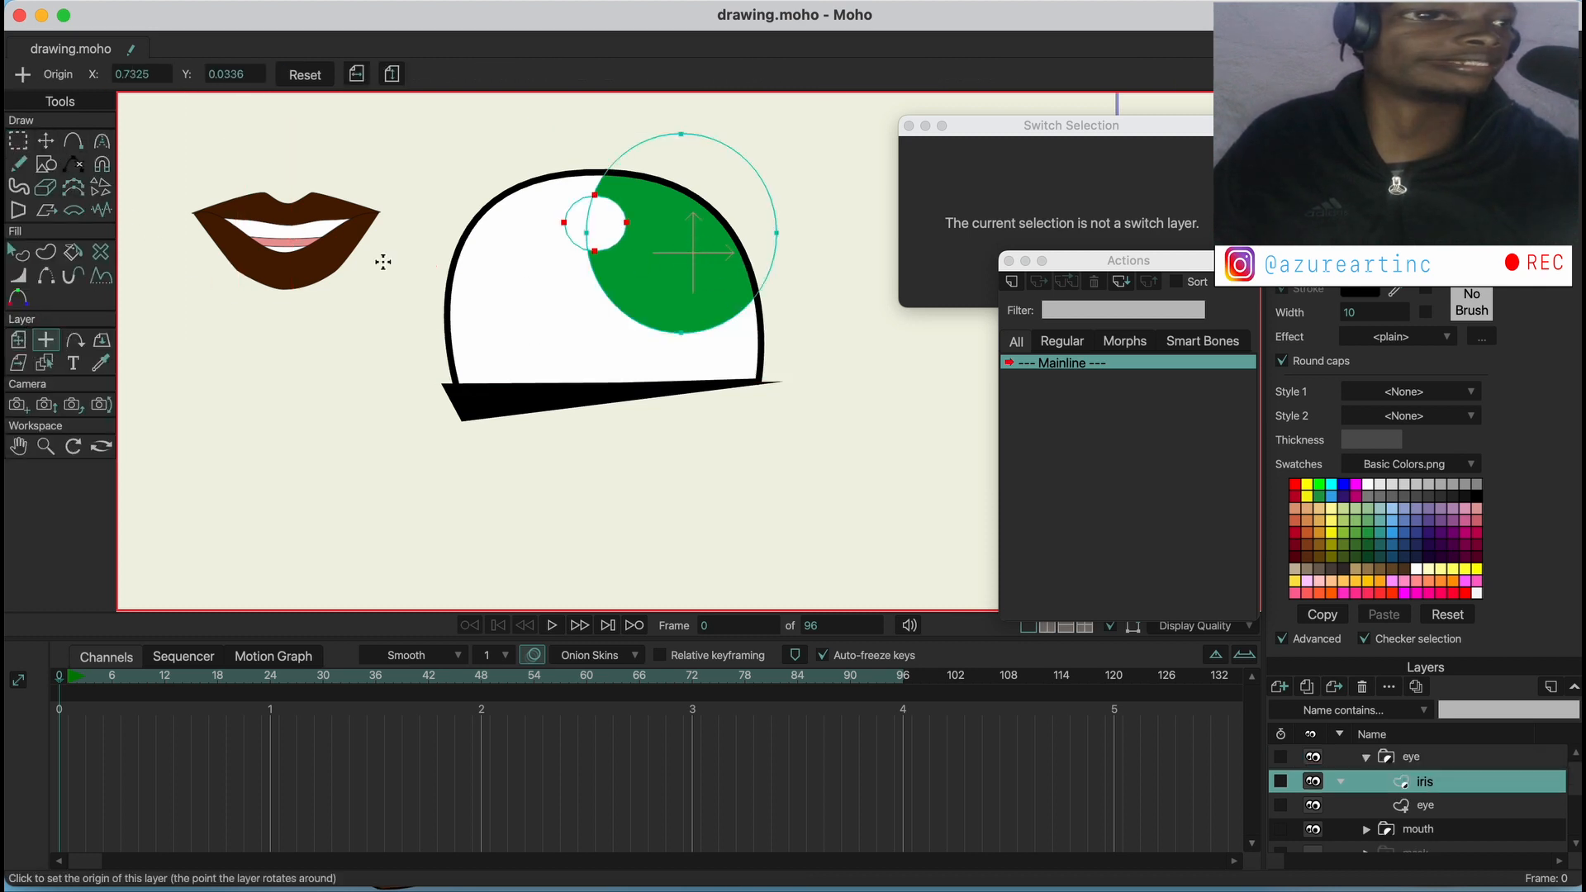
At frame 32, move all the iris layer's points out of the eye shape to below the mouth's right side
left_click(47, 141)
key("super+a")
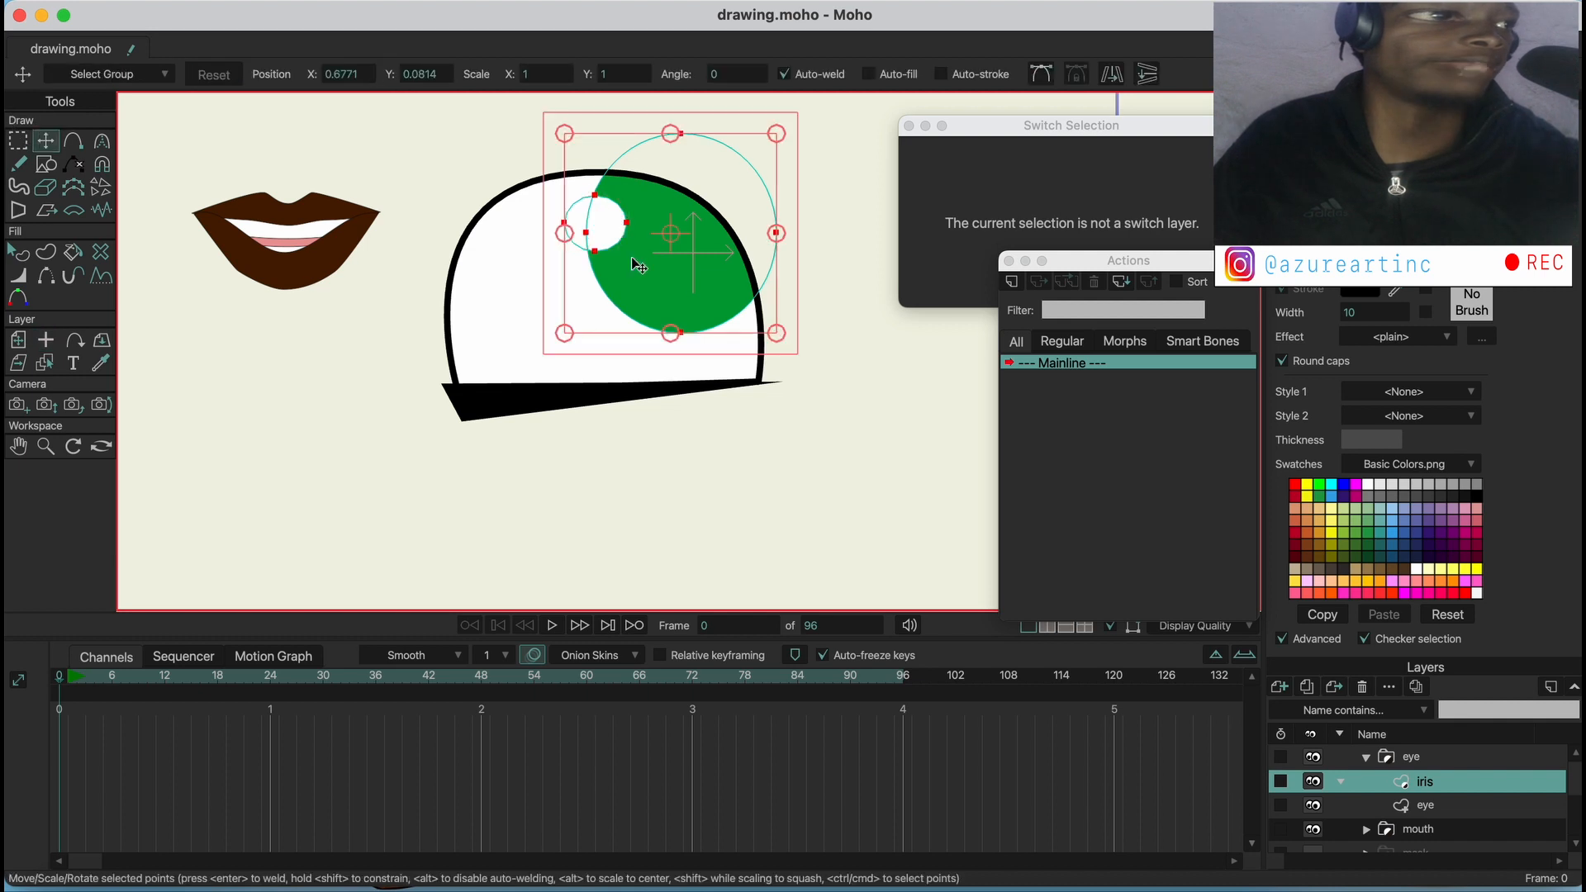
left_click_drag(78, 677, 341, 679)
left_click_drag(668, 280, 372, 345)
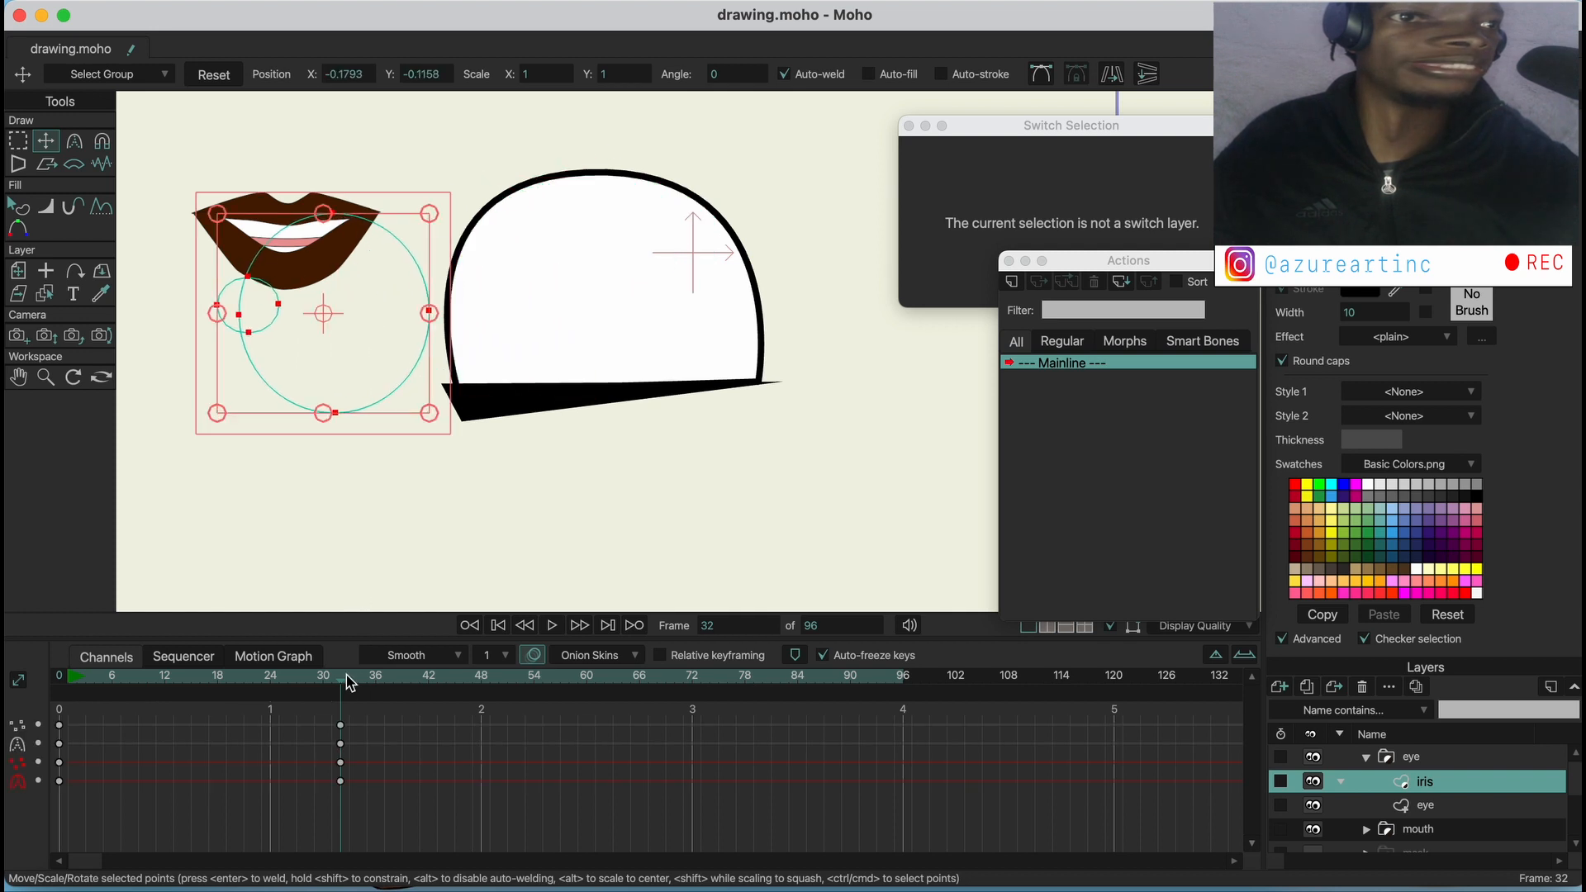
Select the black shape under the eye on the eye layer, and scrub the iris animation between frames 32, 0 and 12
mouse_move(347, 681)
left_mouse_down()
mouse_move(124, 662)
mouse_move(337, 663)
left_mouse_up()
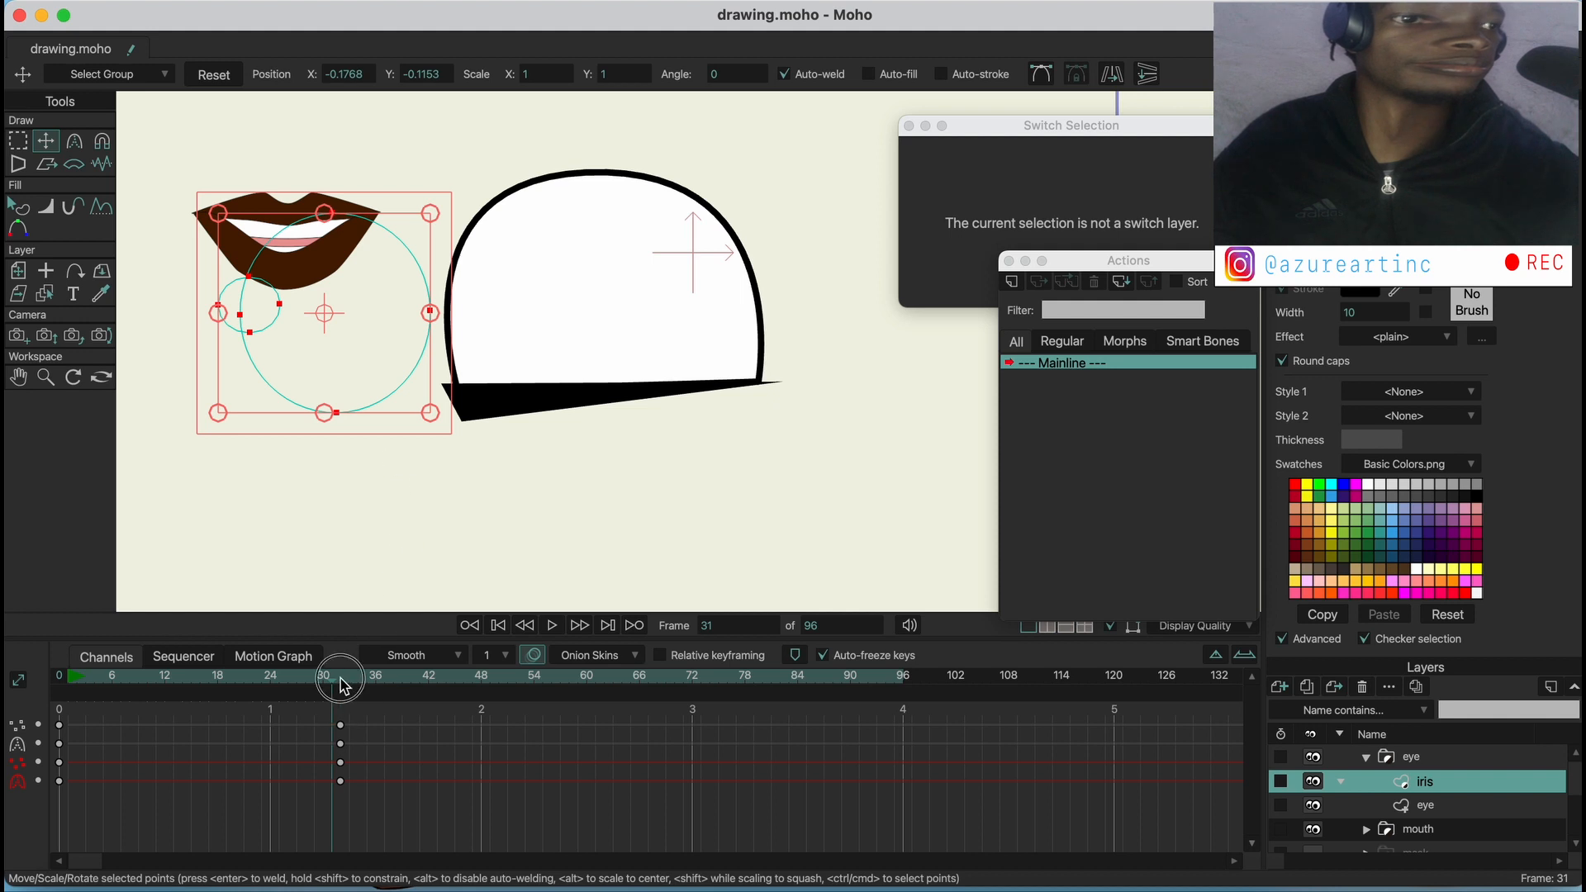
left_click(343, 684)
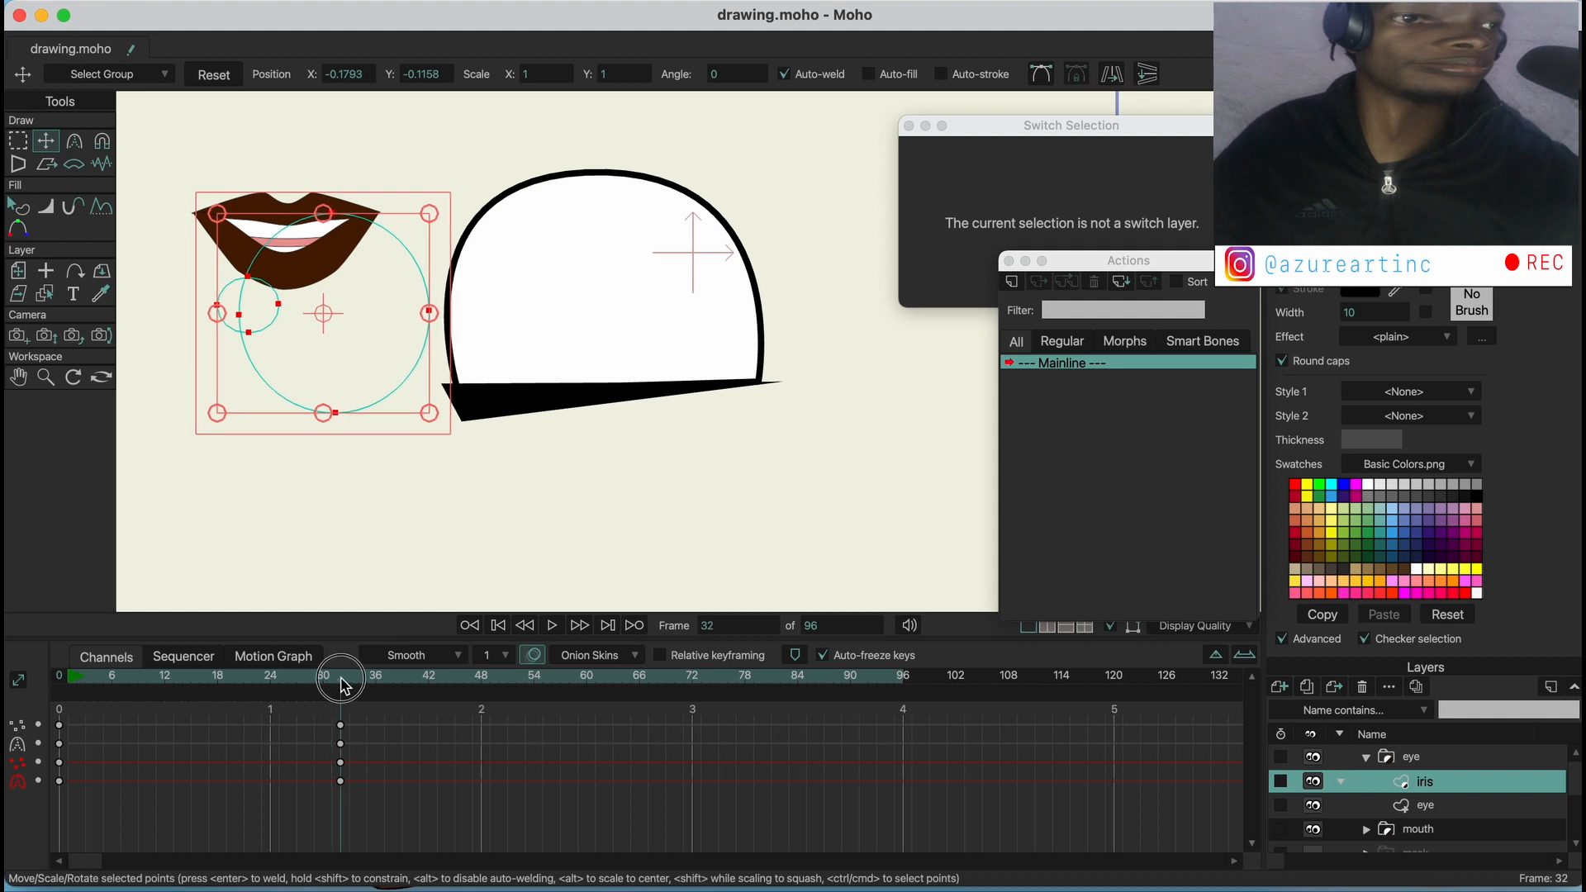
left_click(1425, 807)
left_click(465, 411)
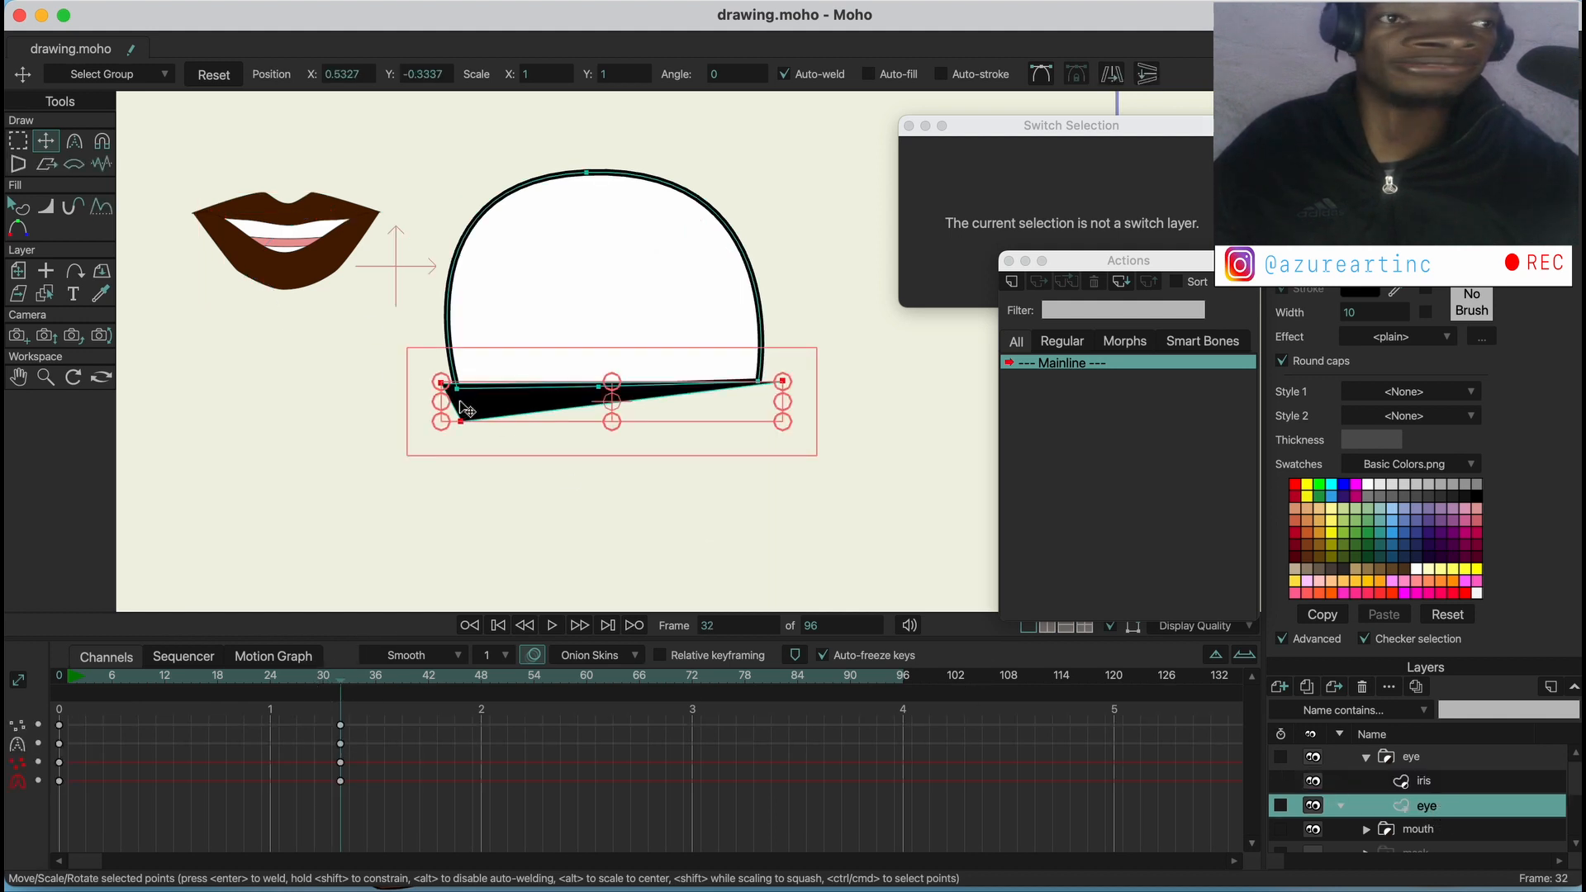
left_click_drag(330, 666, 51, 676)
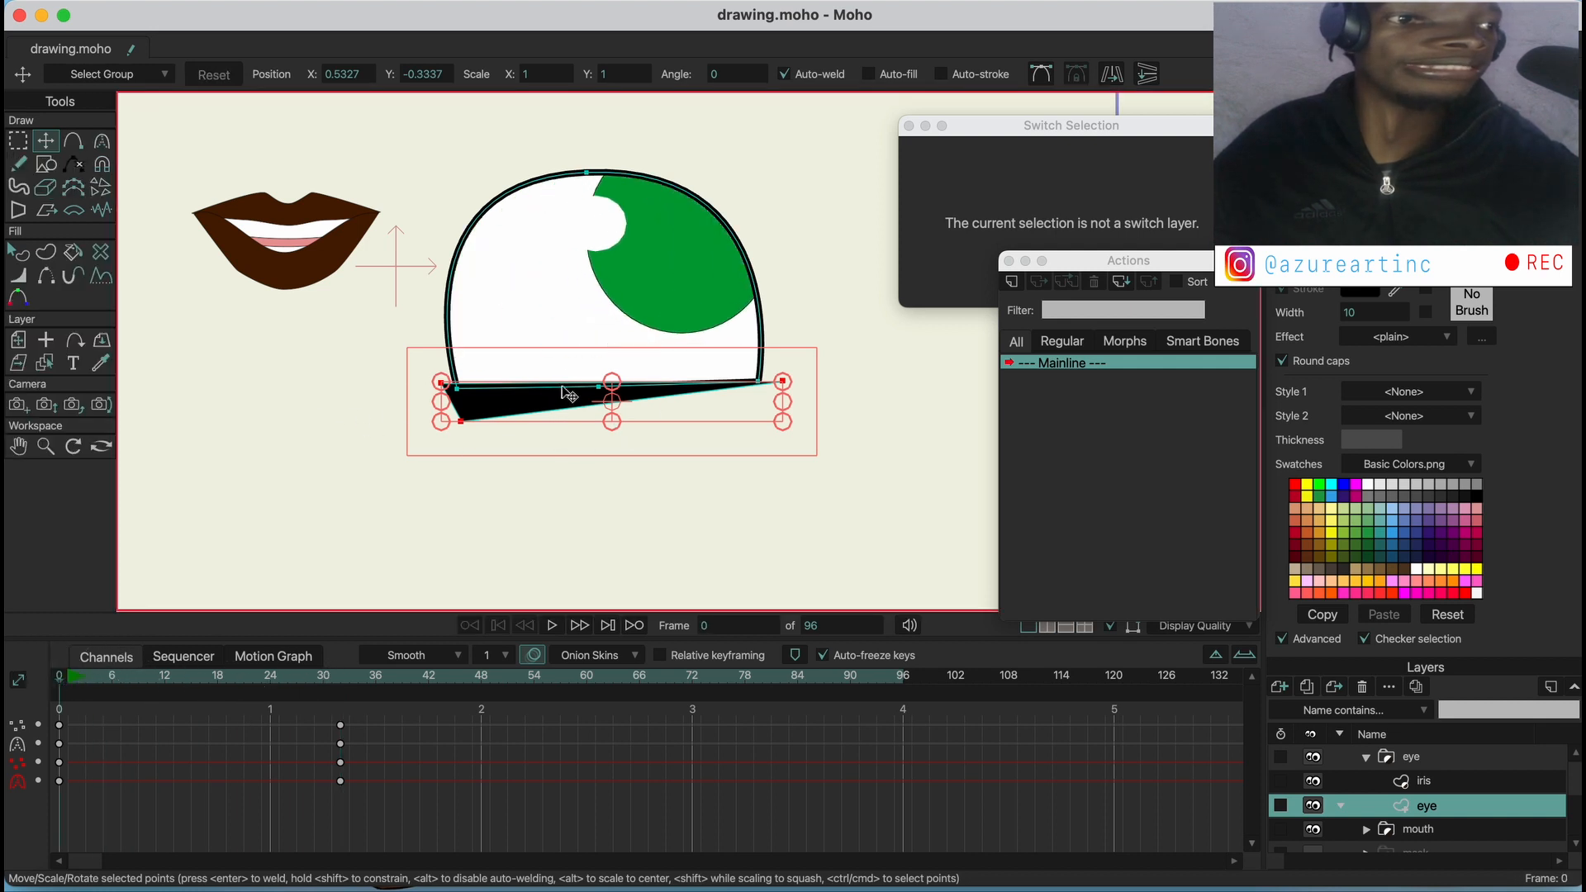
left_click_drag(79, 675, 165, 676)
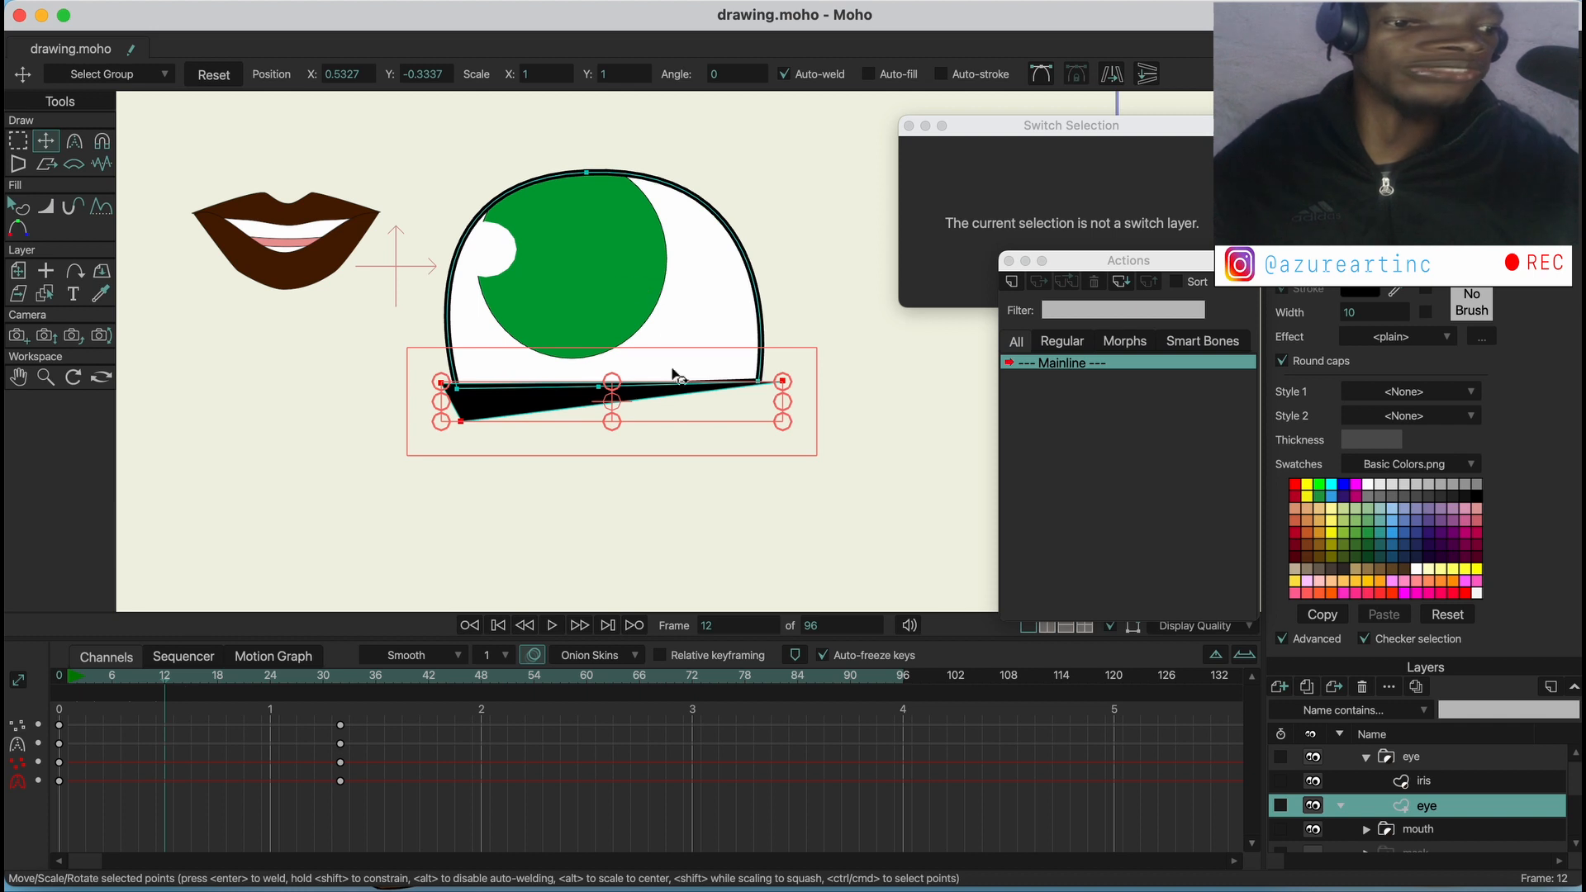
Try moving the iris layer's points slightly up and right at frame 12, and delete the keyframes at that frame
left_click(1424, 781)
left_click_drag(623, 268, 623, 234)
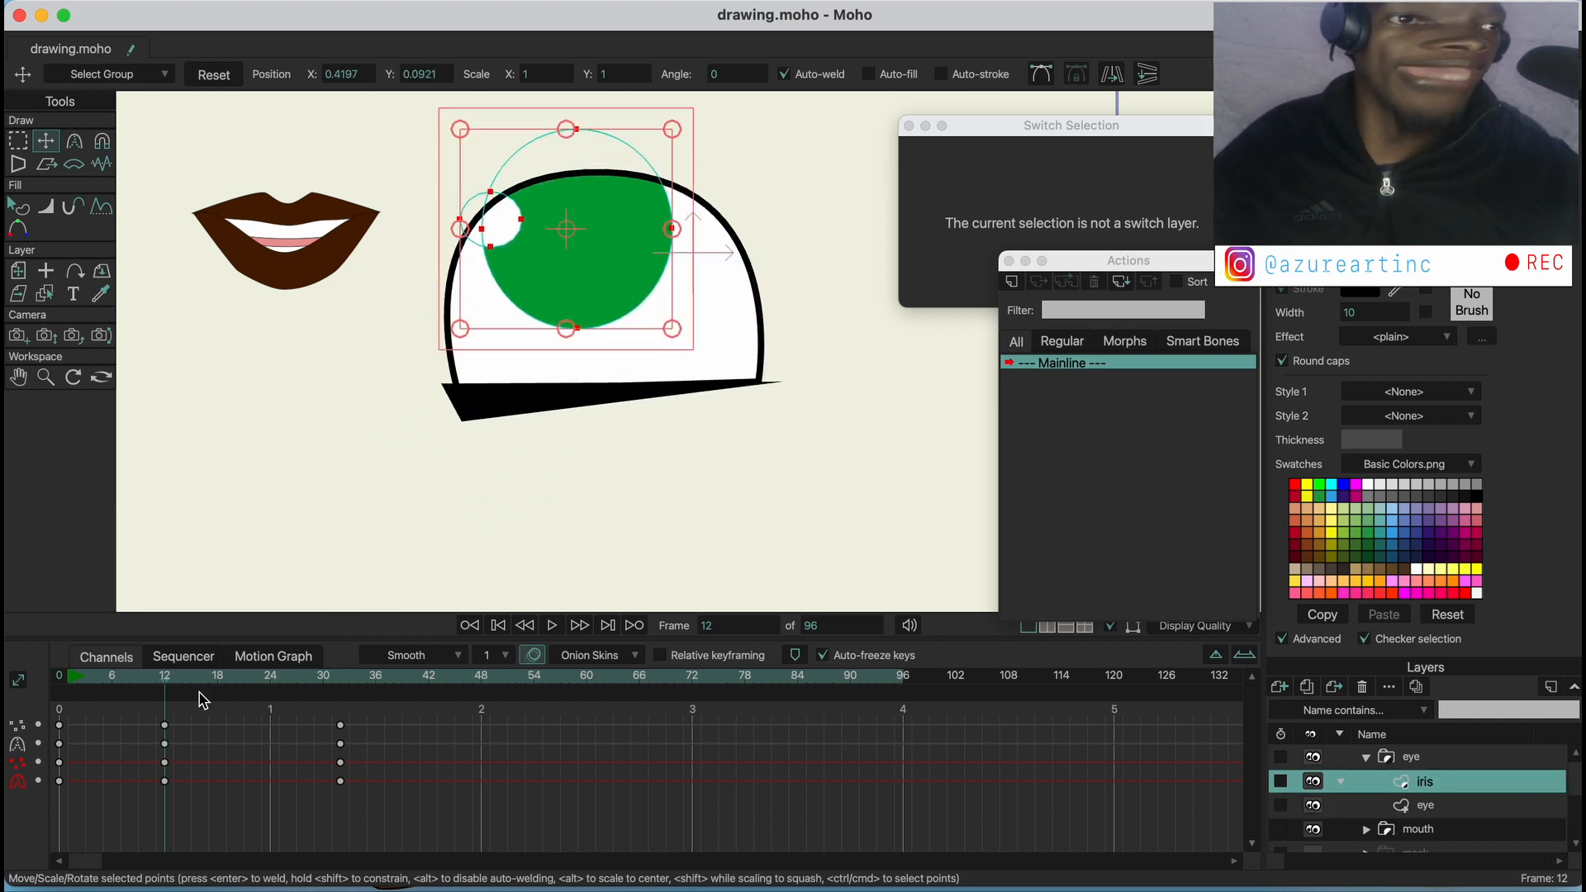
left_click_drag(188, 706, 140, 791)
key("Delete")
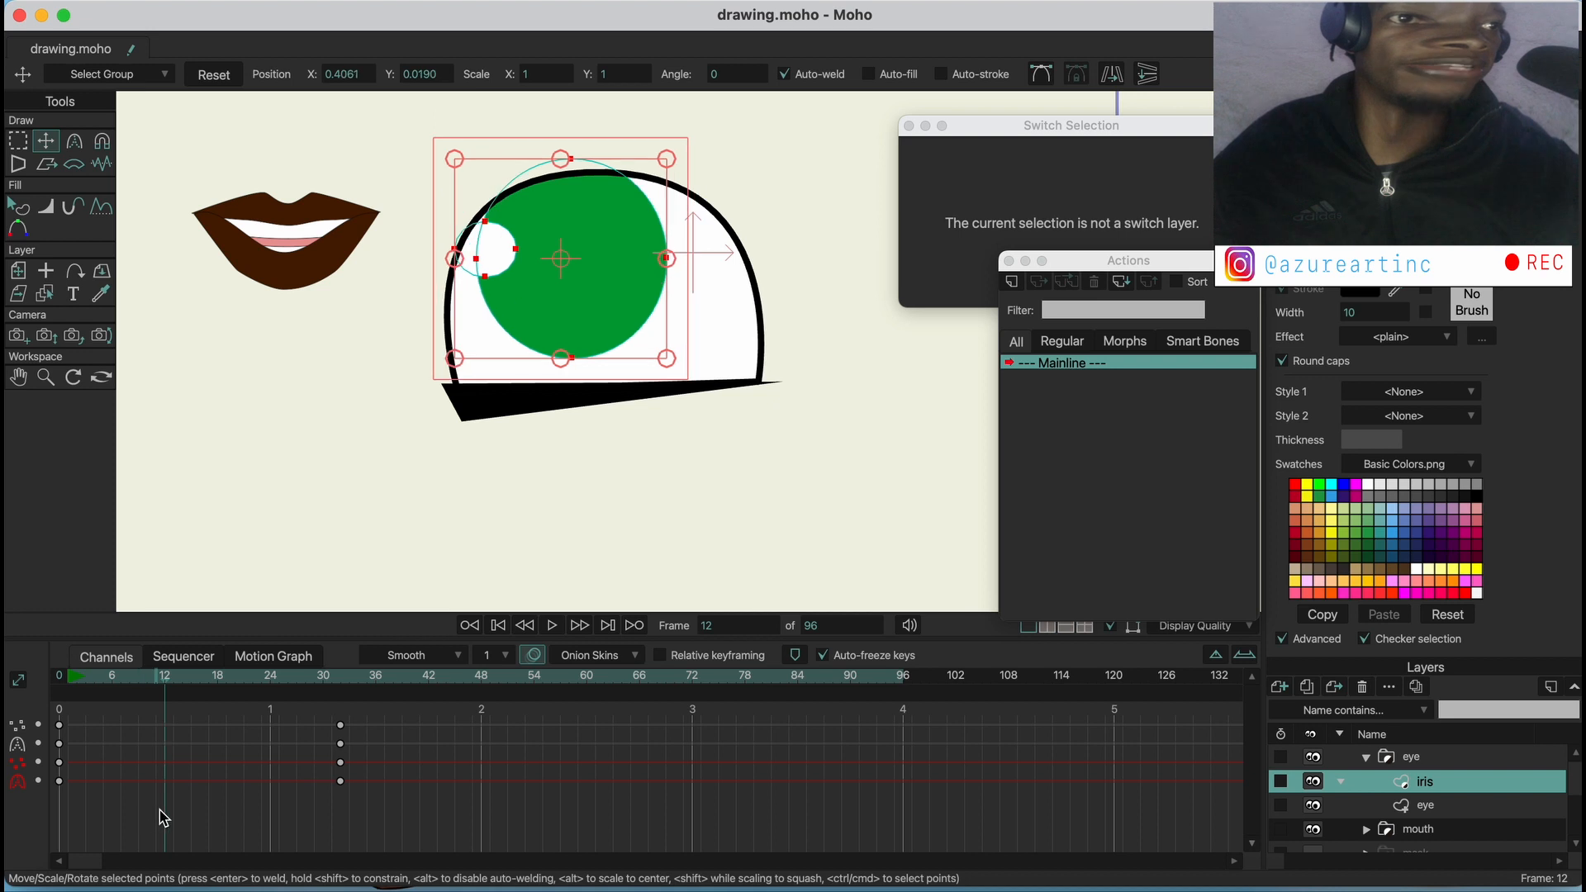
At frame 0, cut the black shape from the eye layer and paste it into a new vector layer above the iris
left_click(68, 676)
left_click(1425, 806)
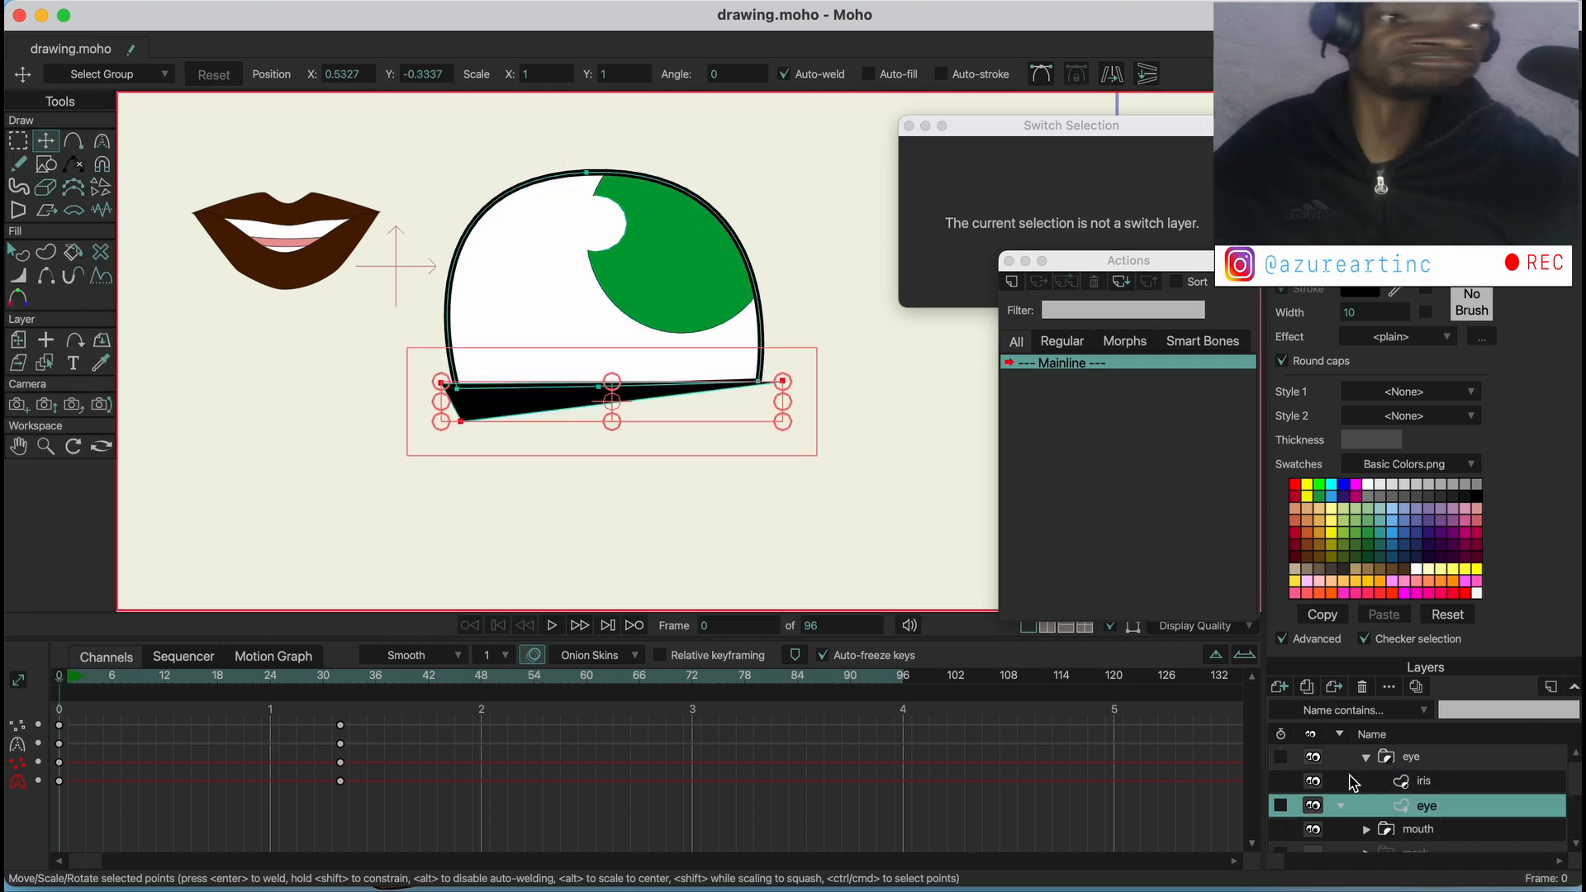
key("Delete")
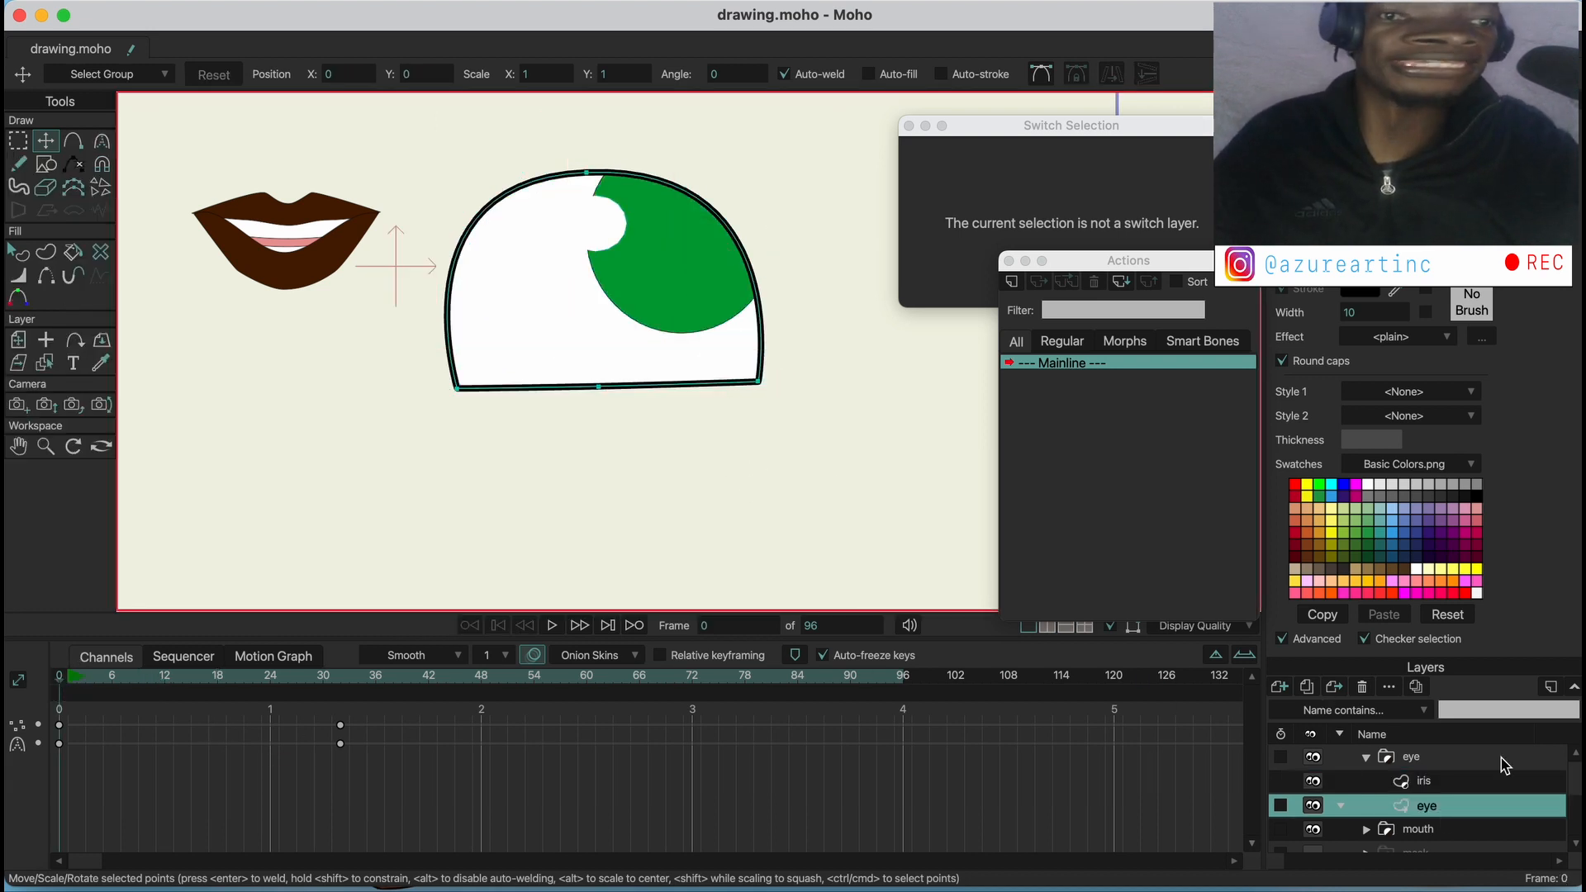
left_click(1441, 788)
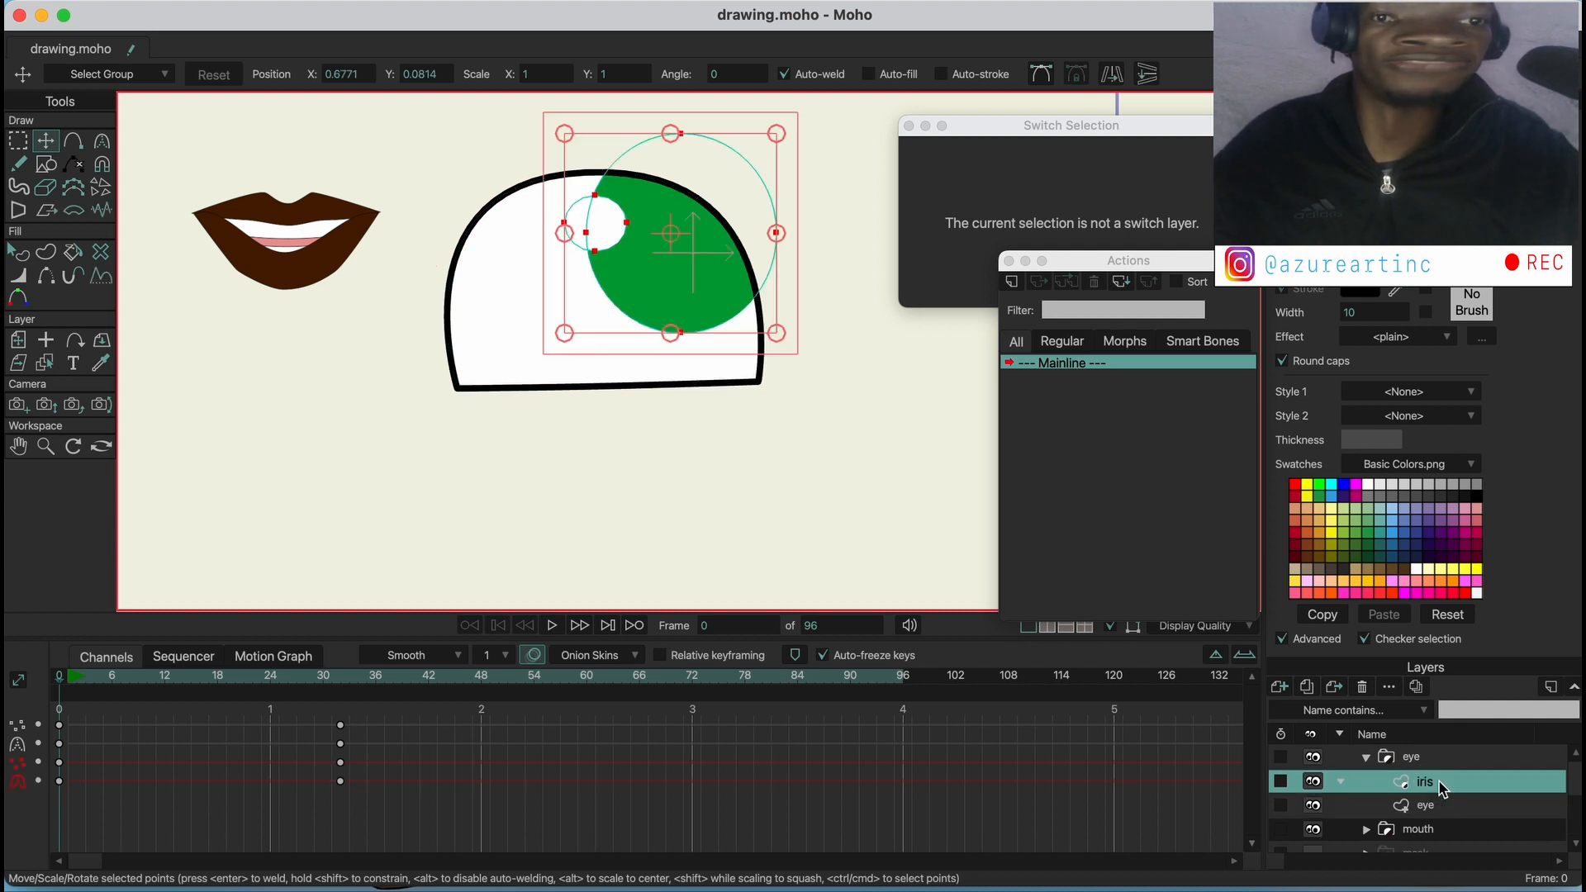
left_click(1288, 692)
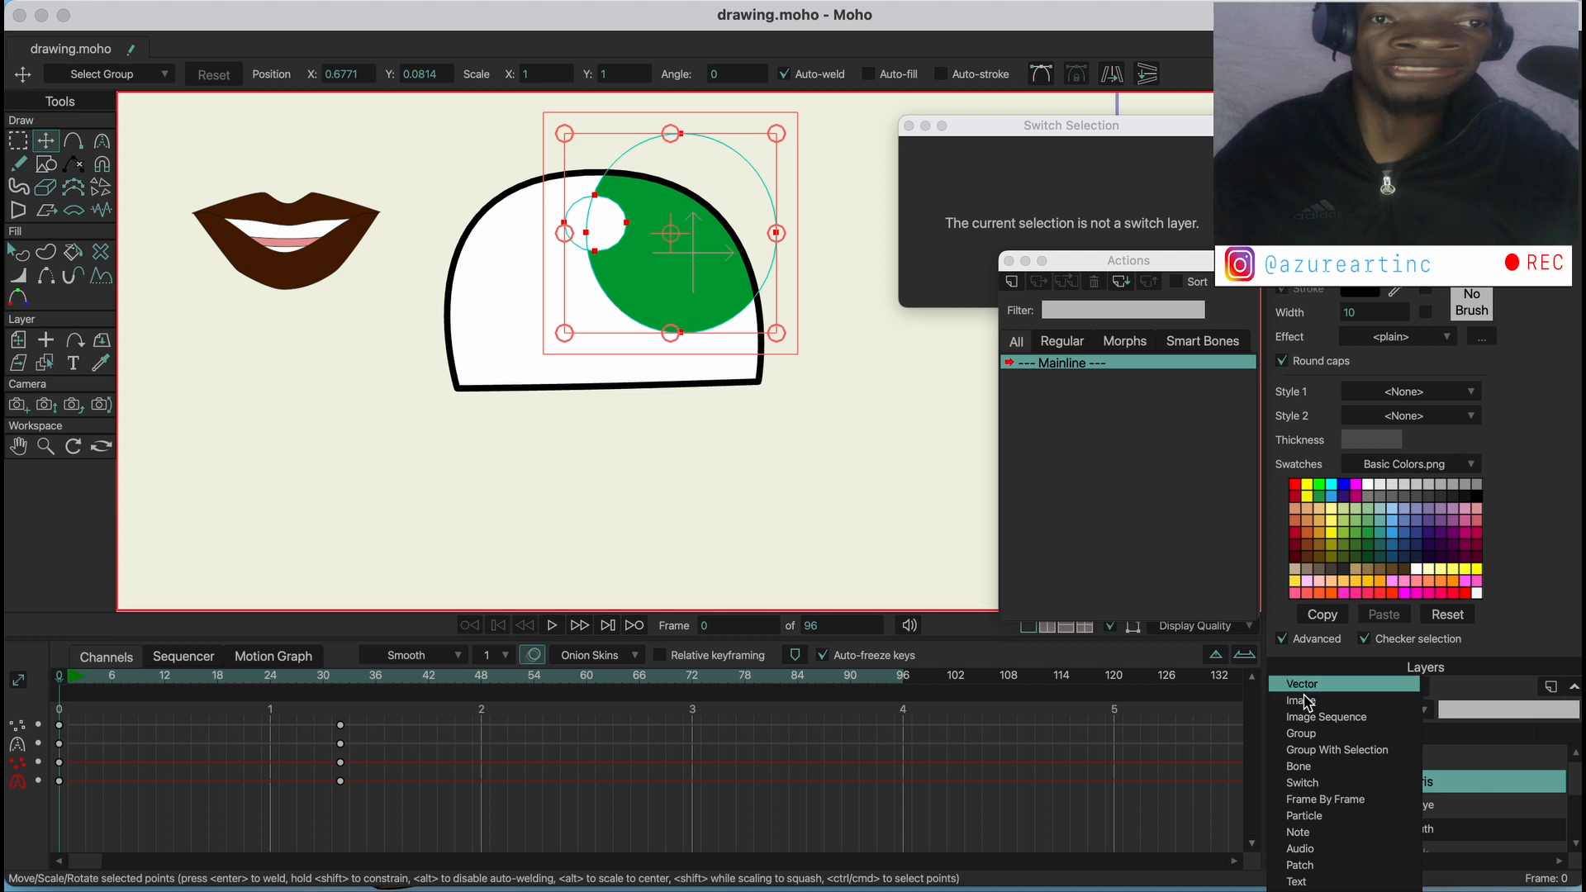
left_click(1303, 690)
key("super+v")
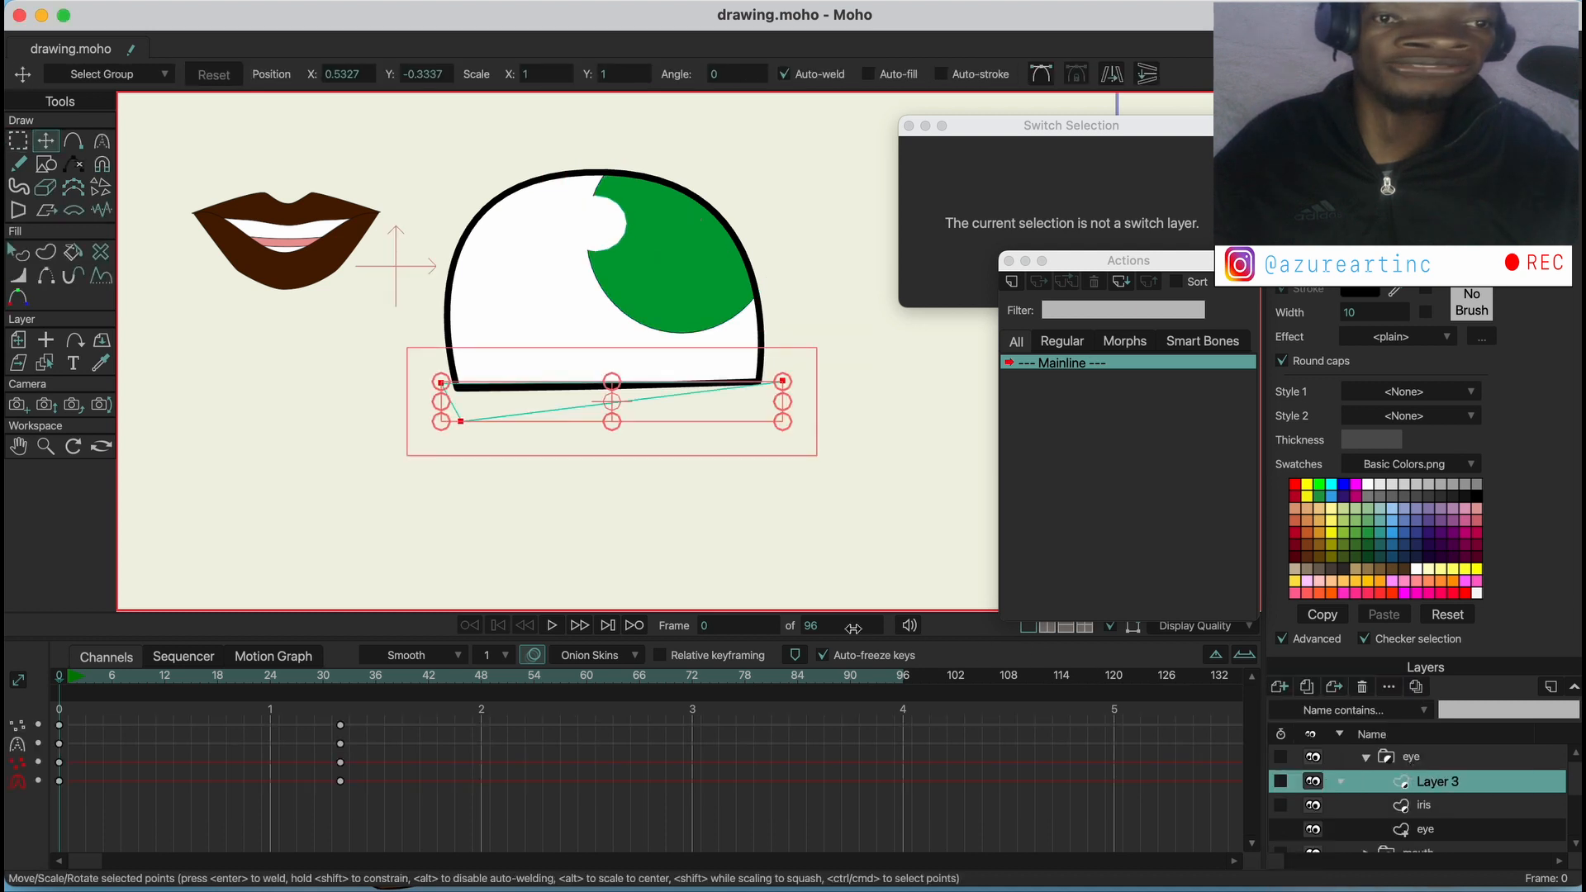
Set the layer masking of Layer 3 to Don't mask this layer, and apply it
double_click(1429, 783)
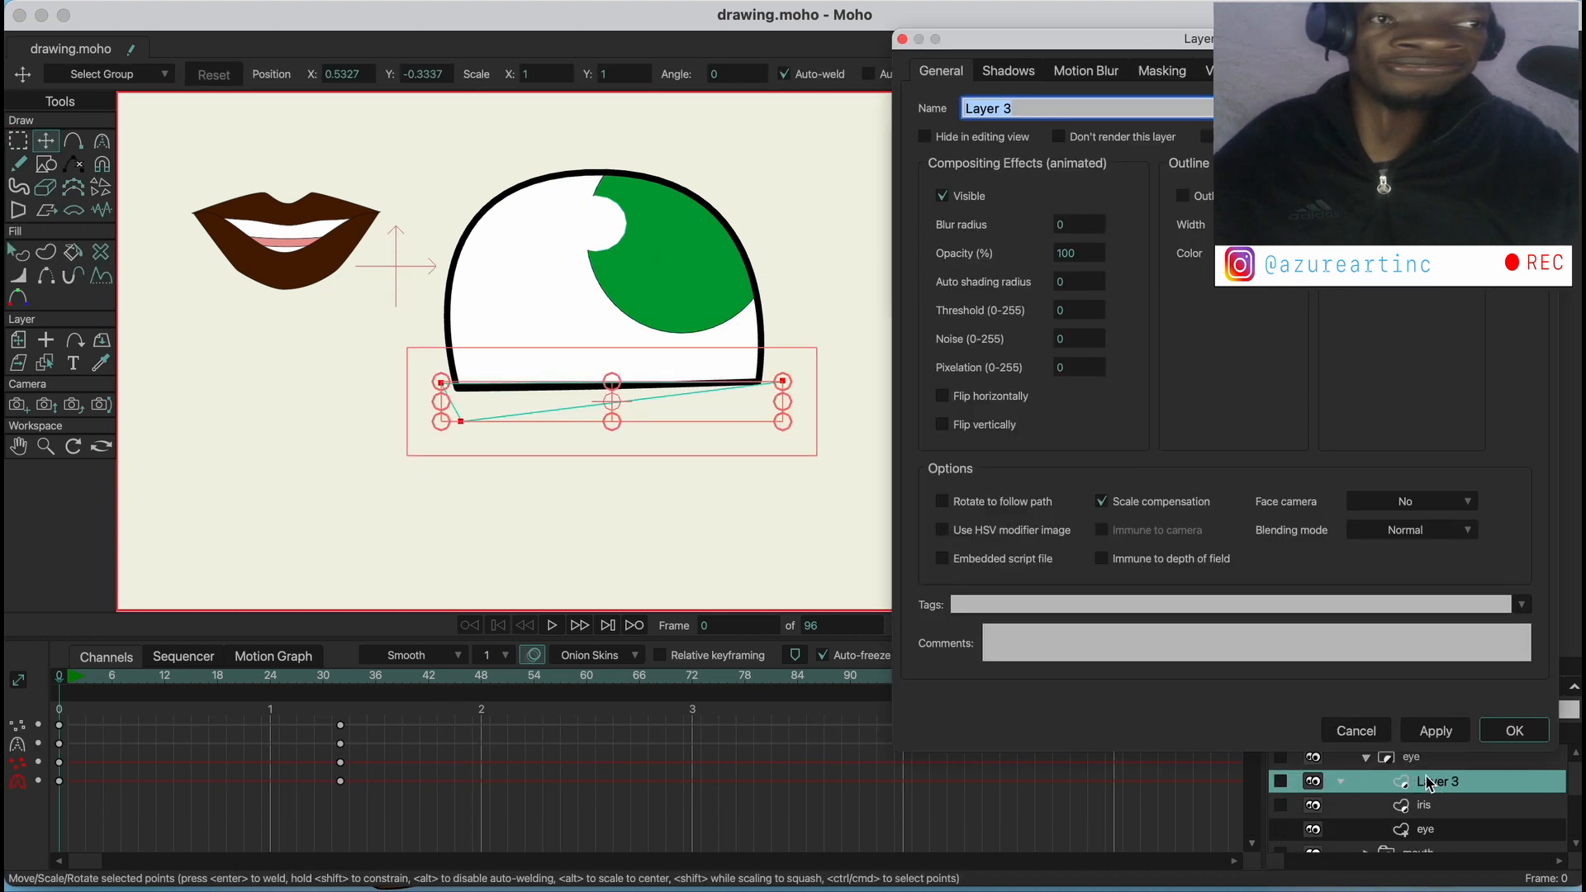
left_click(1146, 73)
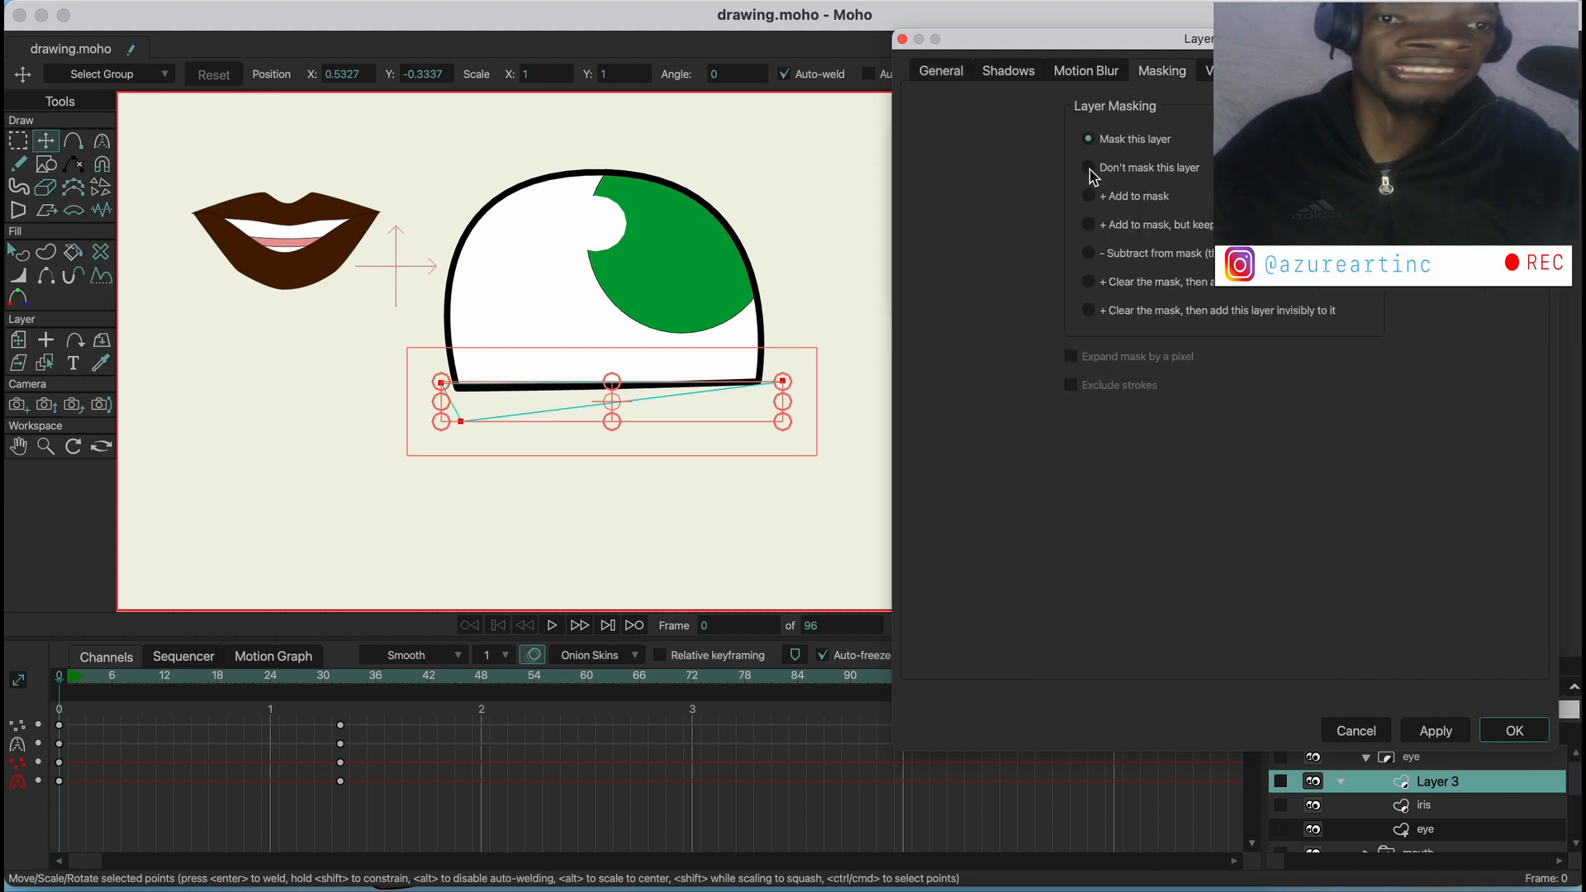
left_click(1088, 167)
left_click(1439, 732)
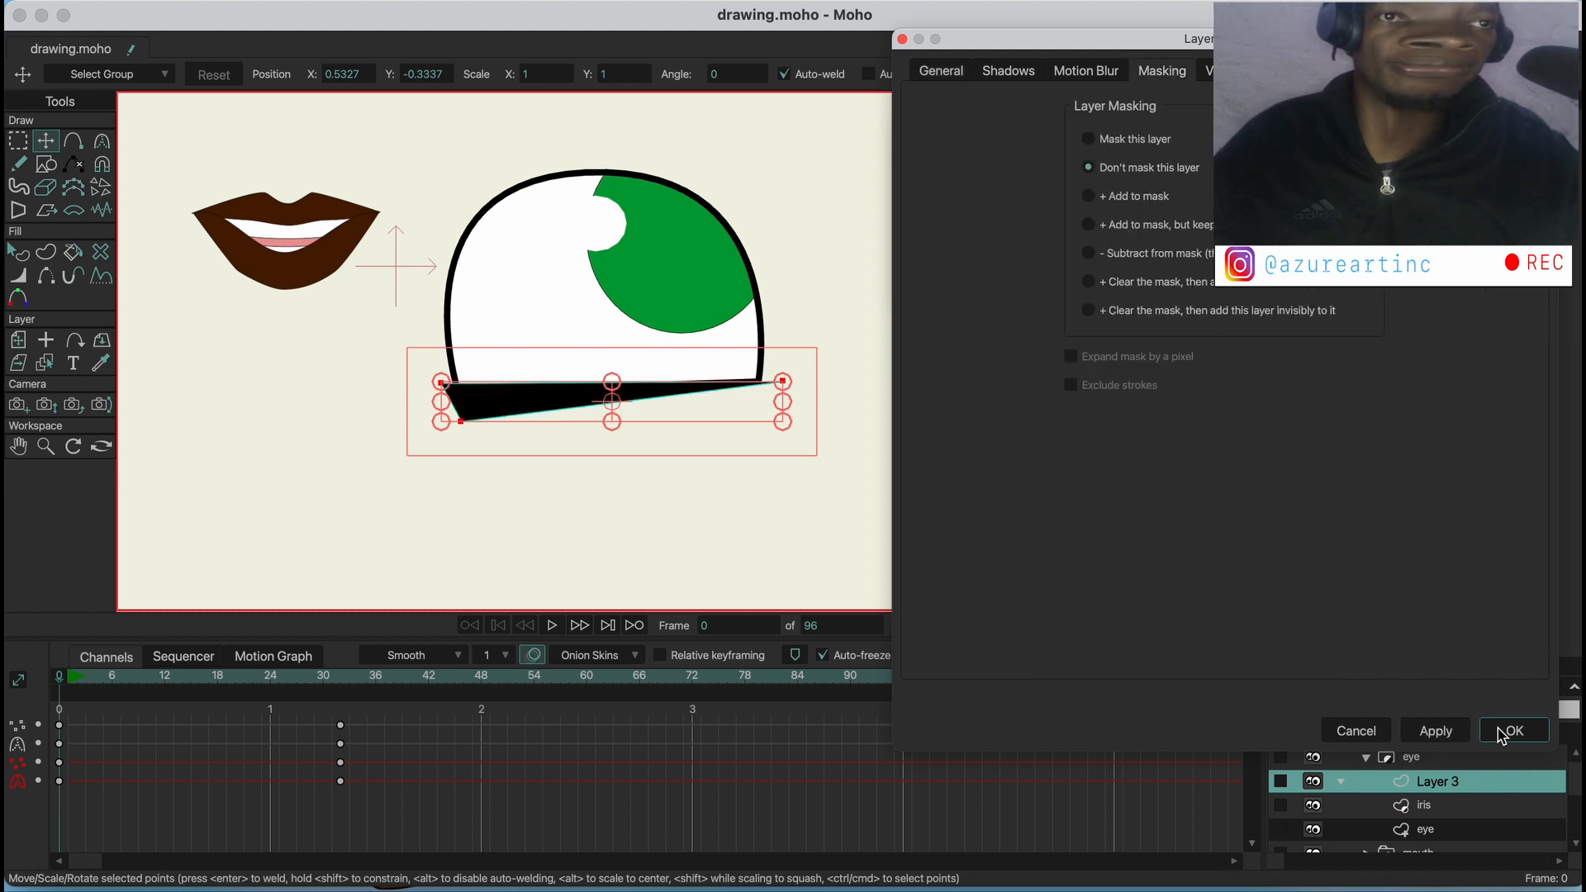
left_click(1514, 730)
Delete all the keyframes on the new black shape layer, from frame 0 through frame 32
left_click_drag(417, 717, 21, 823)
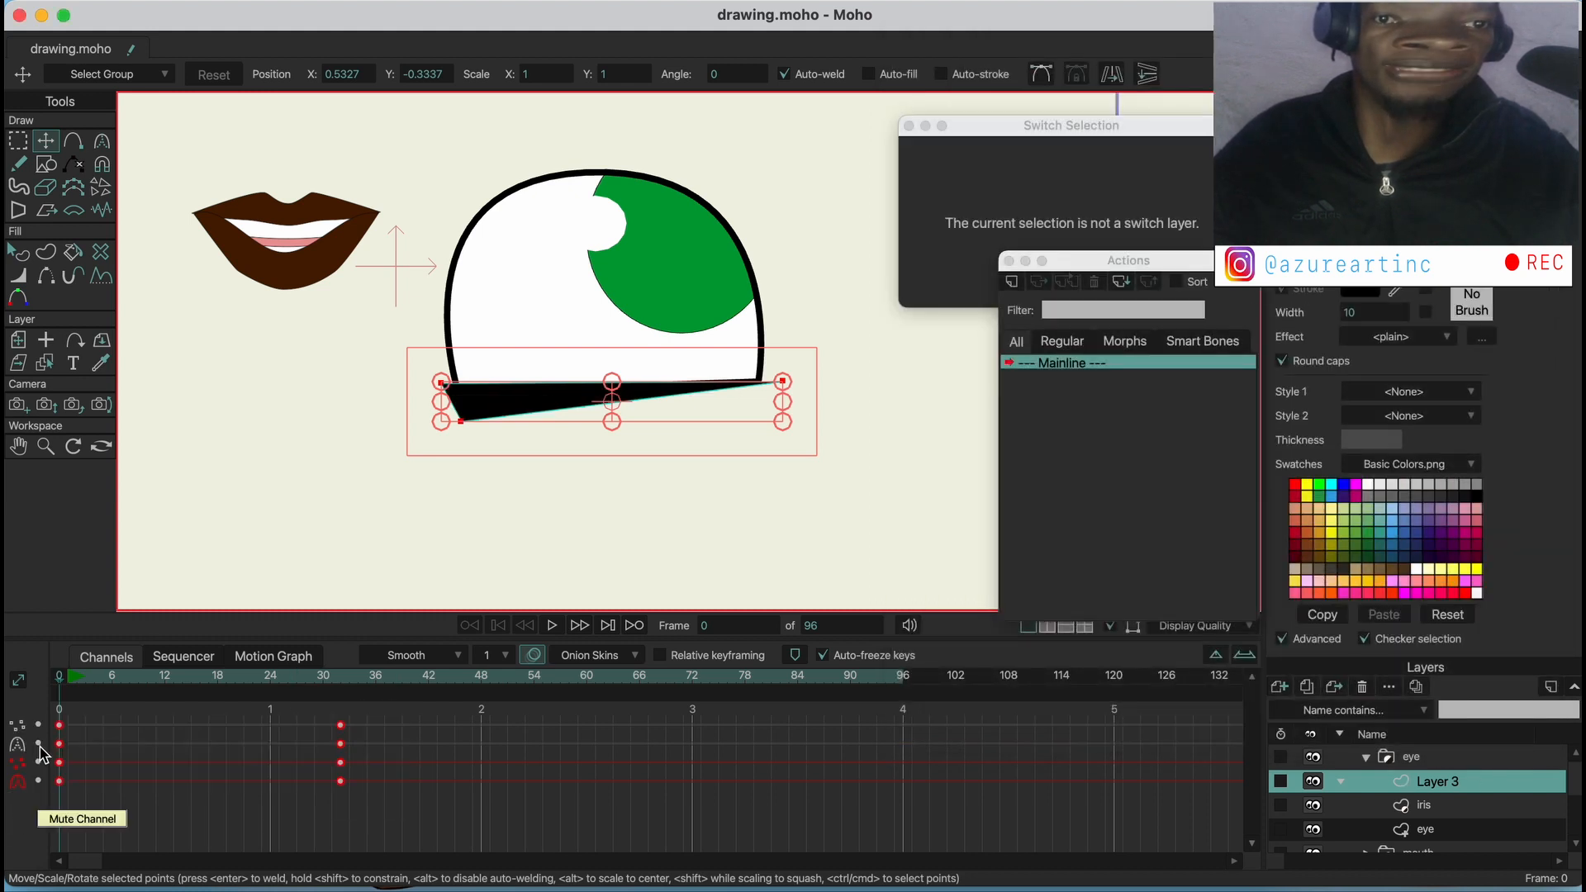
left_click_drag(406, 723, 23, 821)
key("Delete")
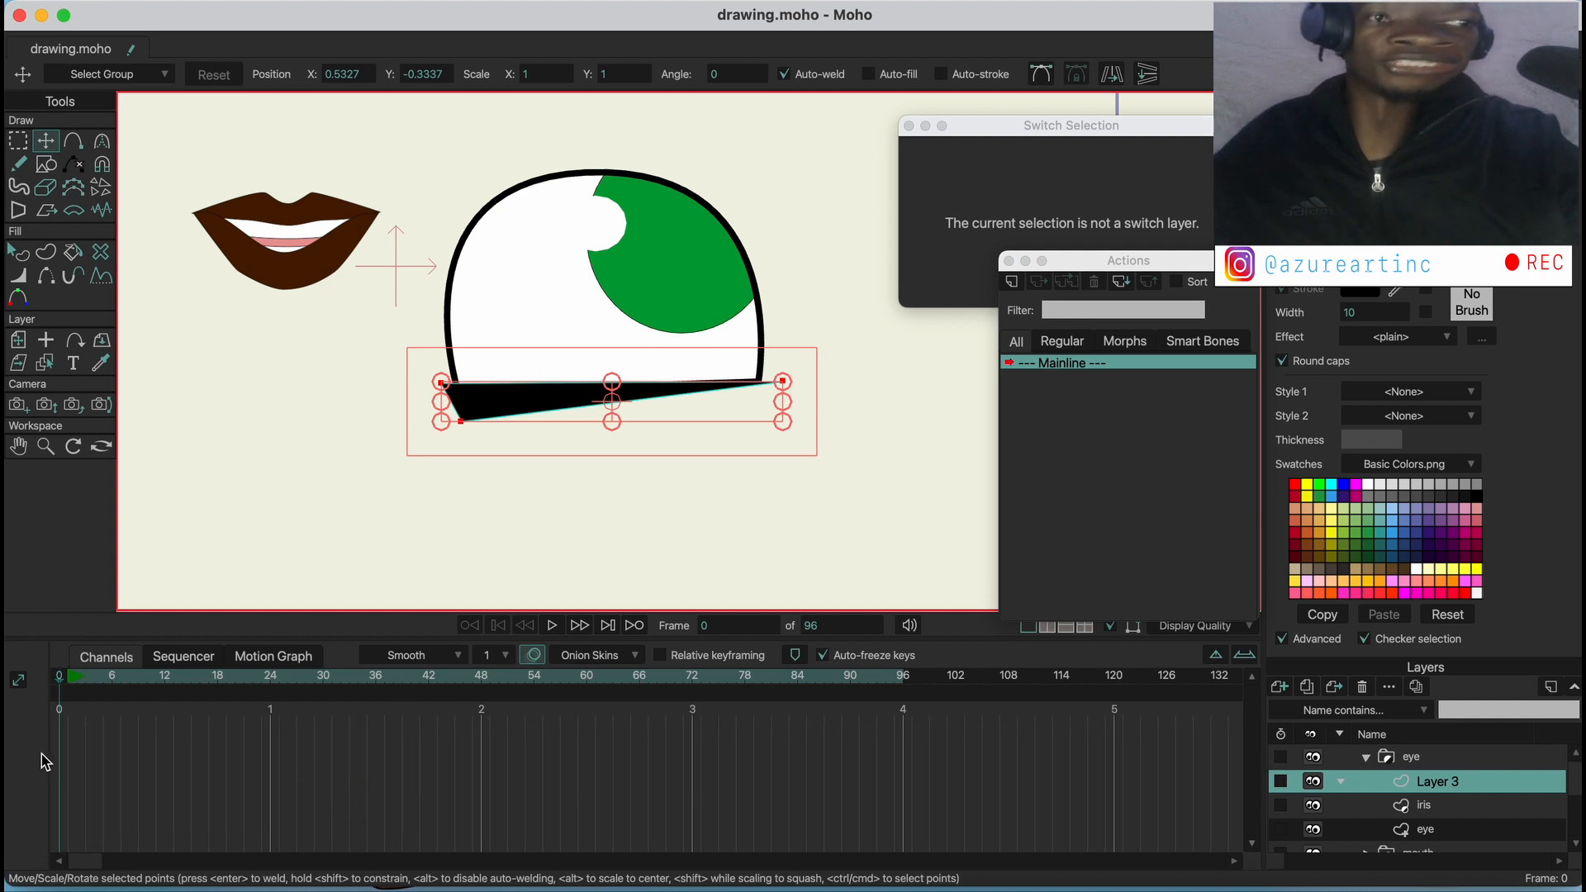
Play the animation and scrub back to frame 13 to check the masked iris beside the unmasked black shape
left_click(551, 626)
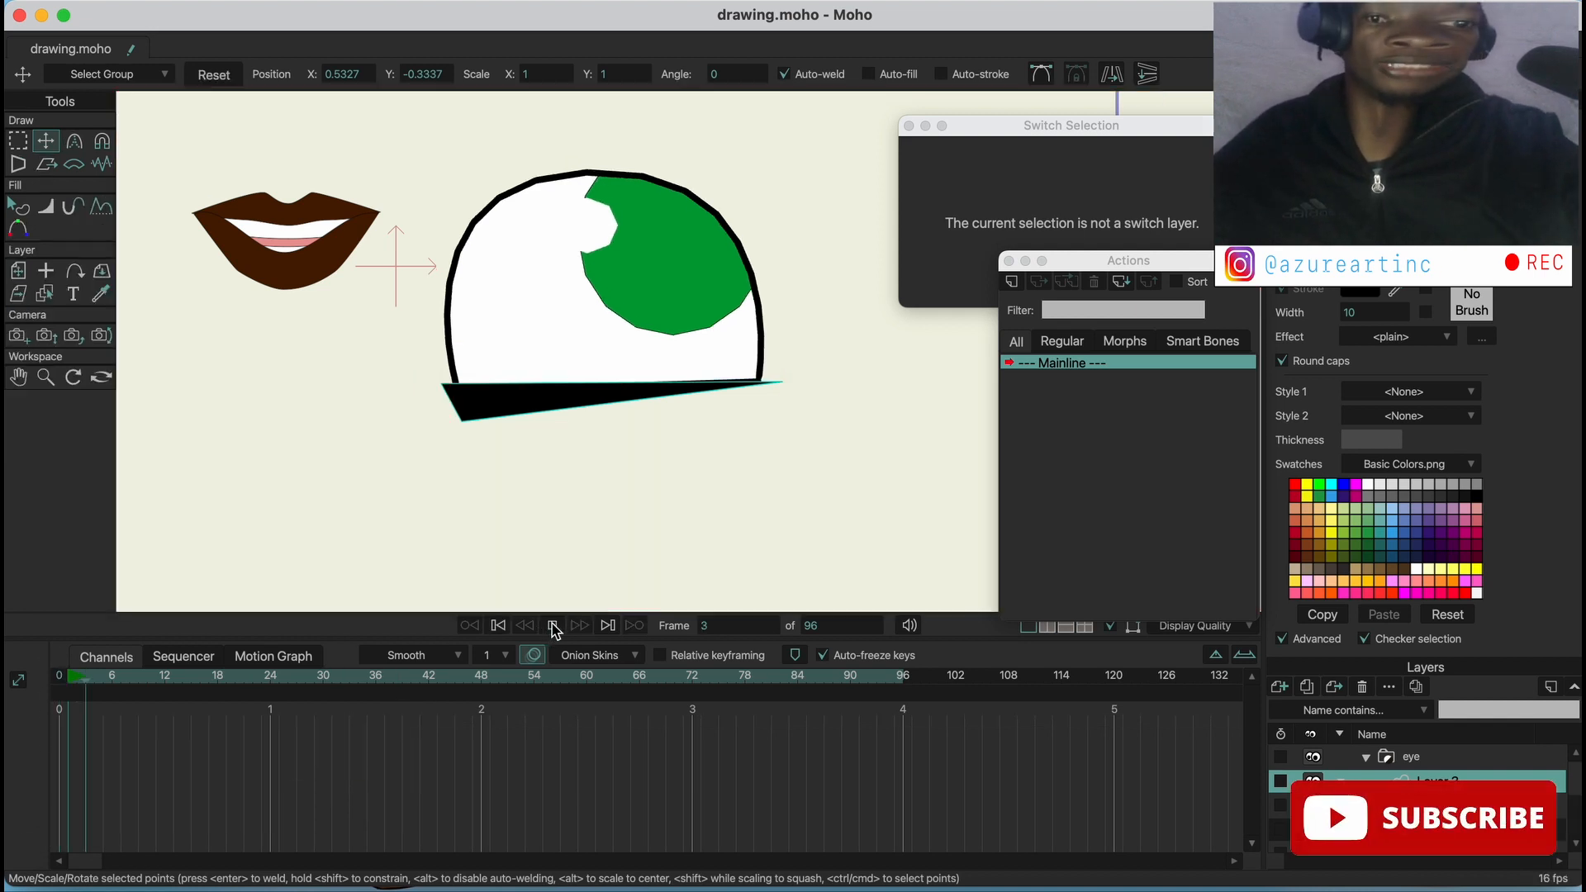
left_click(551, 626)
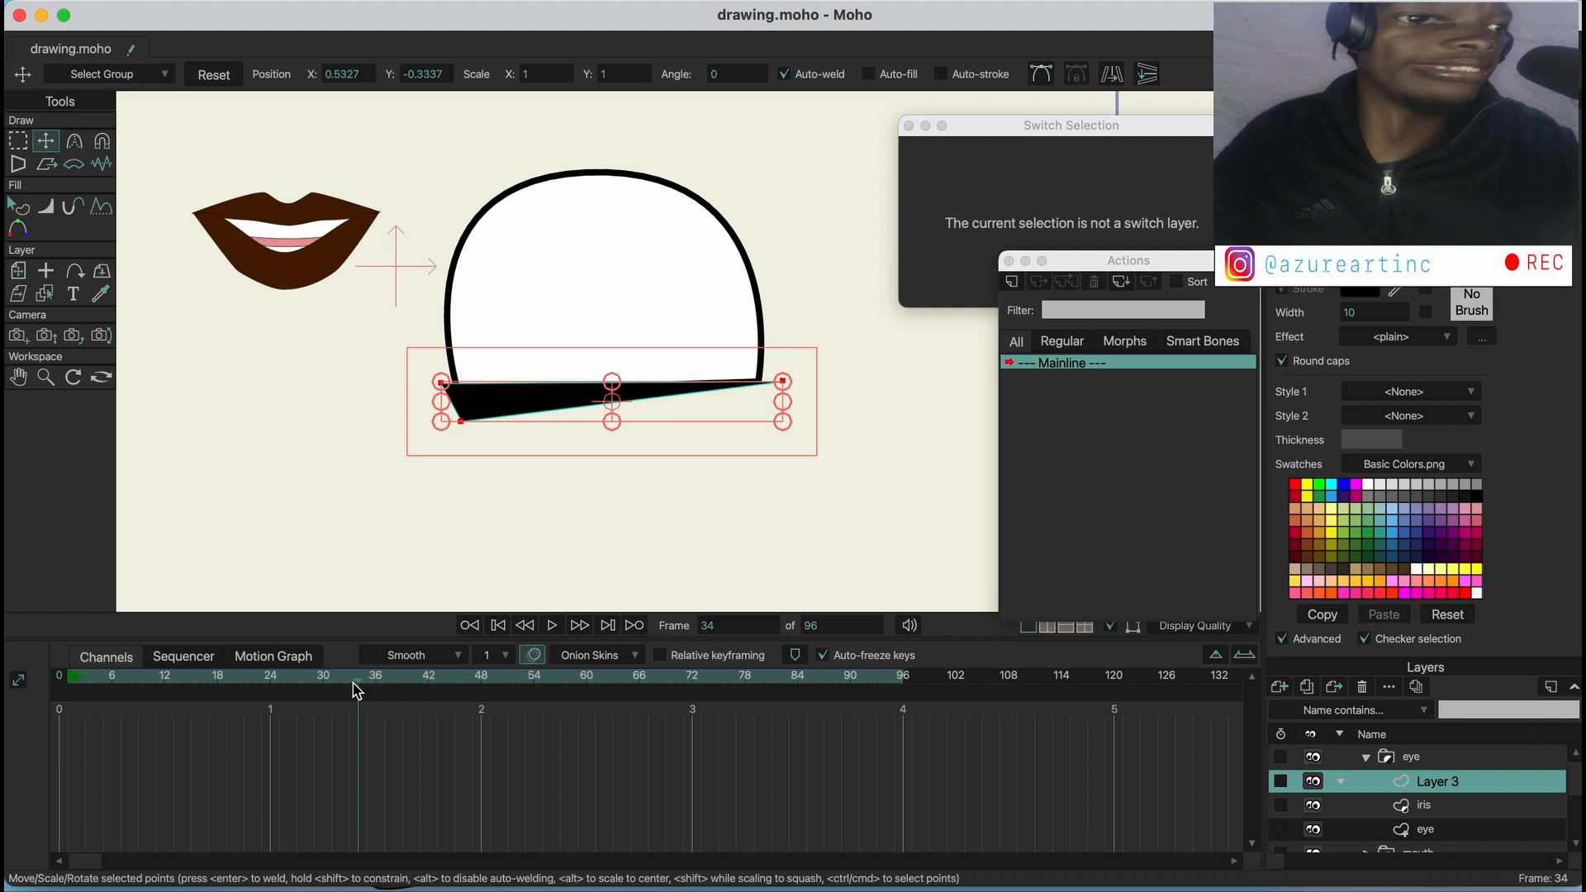
left_click_drag(357, 690, 173, 683)
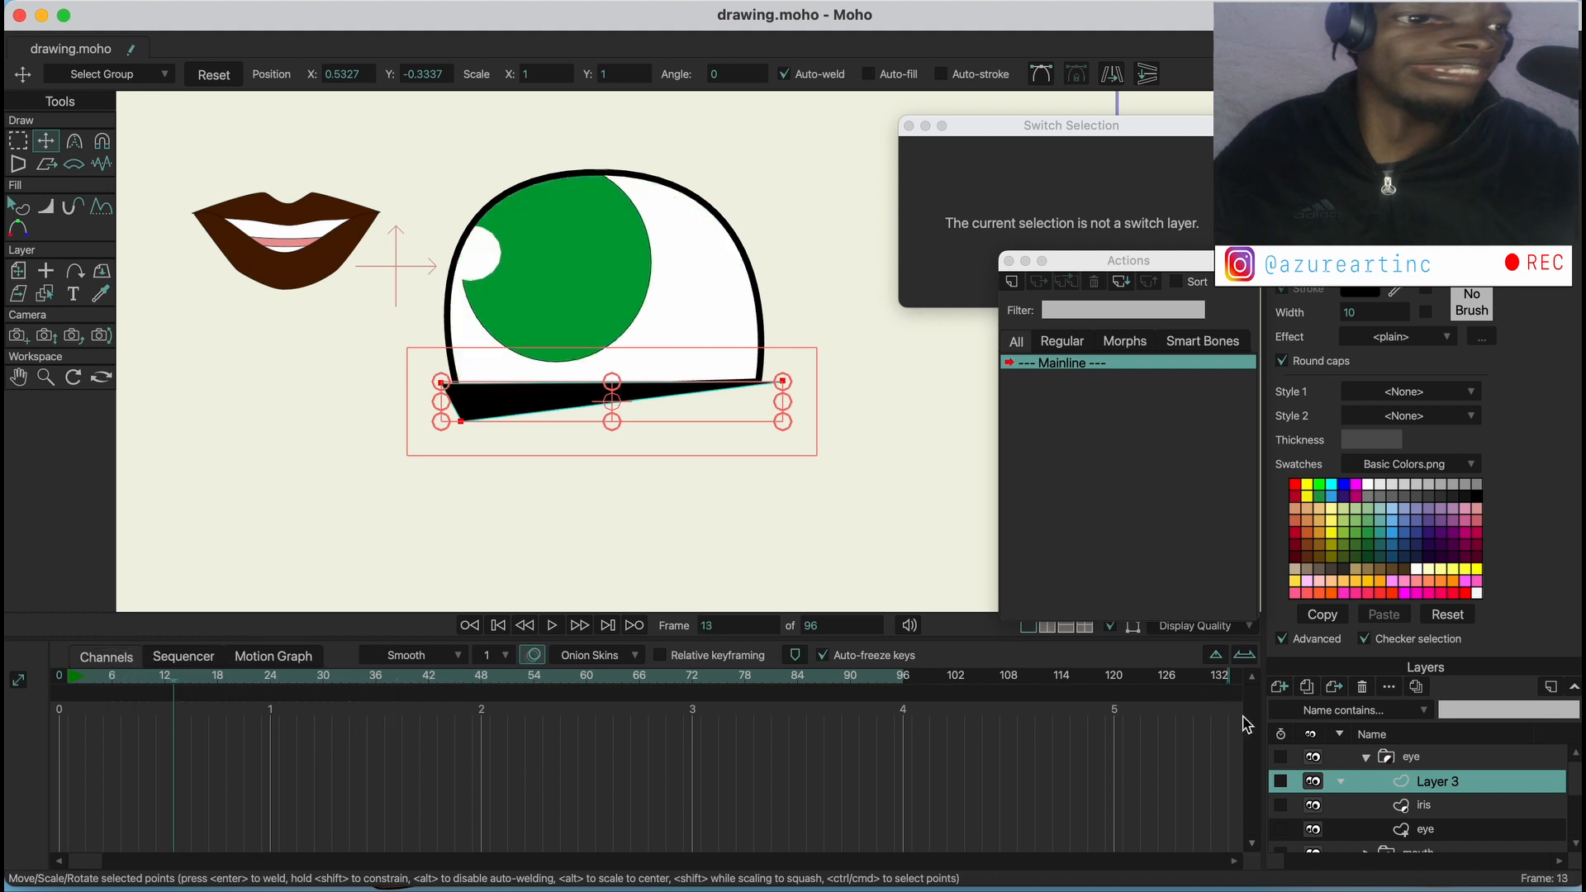
Return to frame 0 with the eye group selected and its layers expanded
left_click(1409, 758)
left_click(1367, 758)
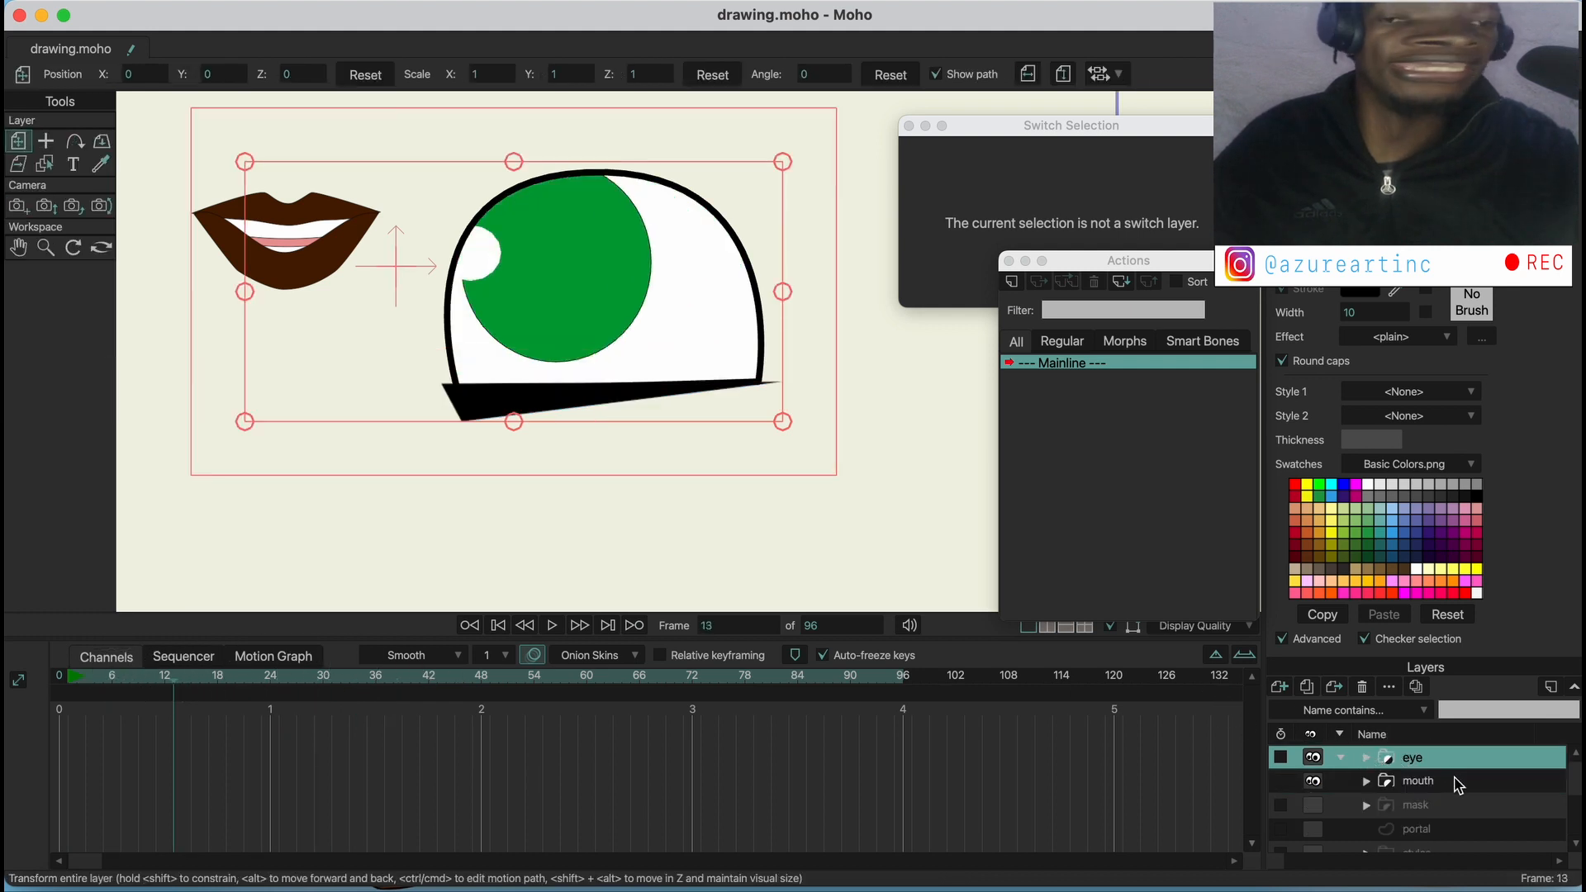
left_click(63, 680)
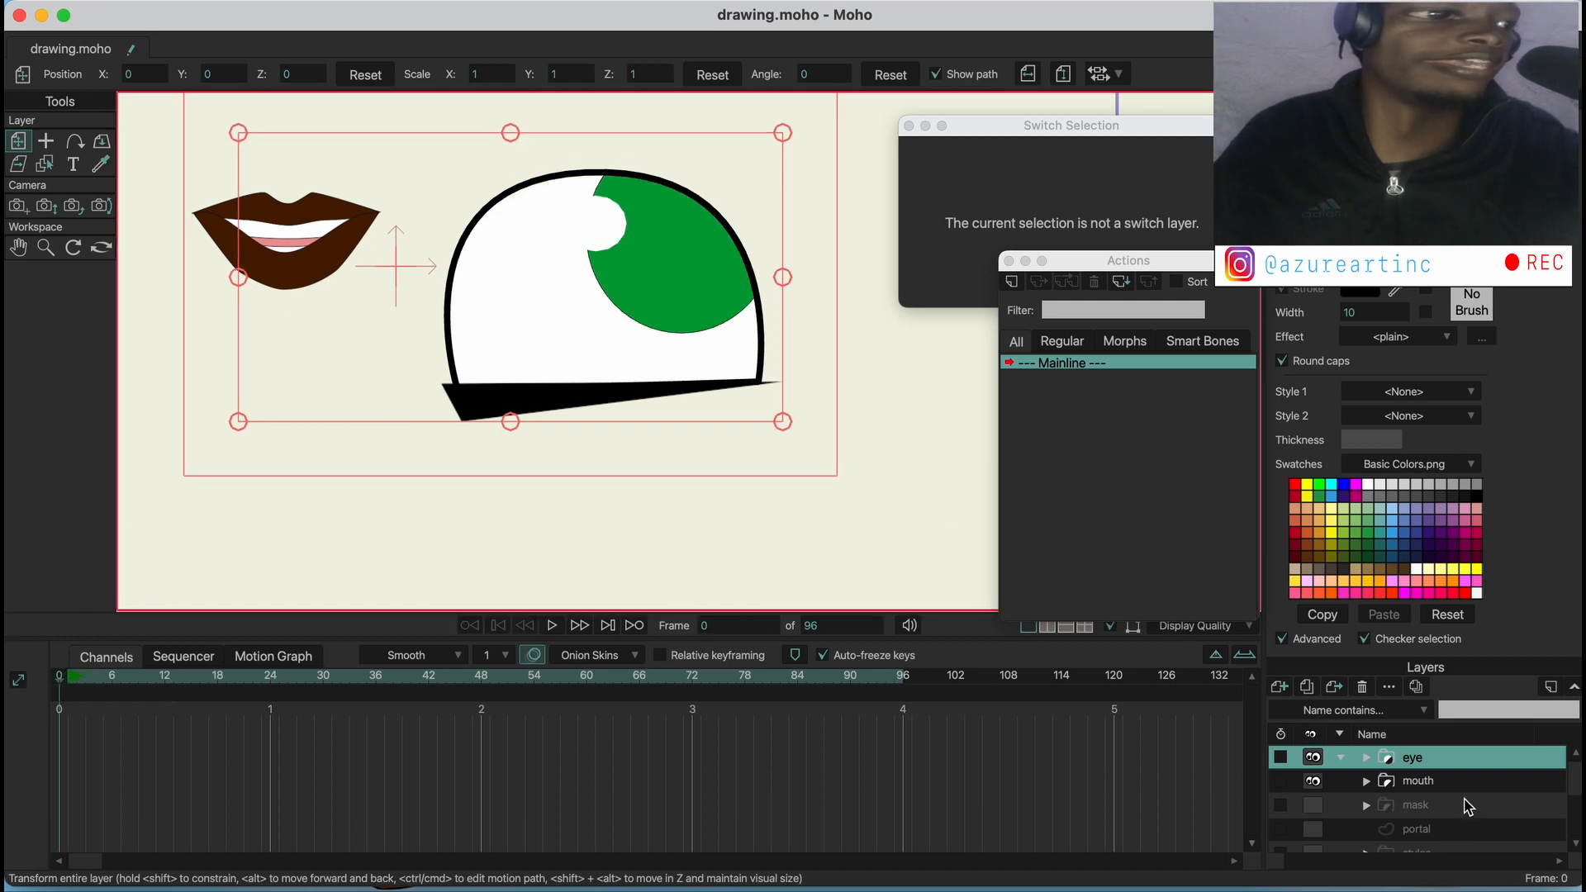
left_click(1439, 781)
left_click(1423, 757)
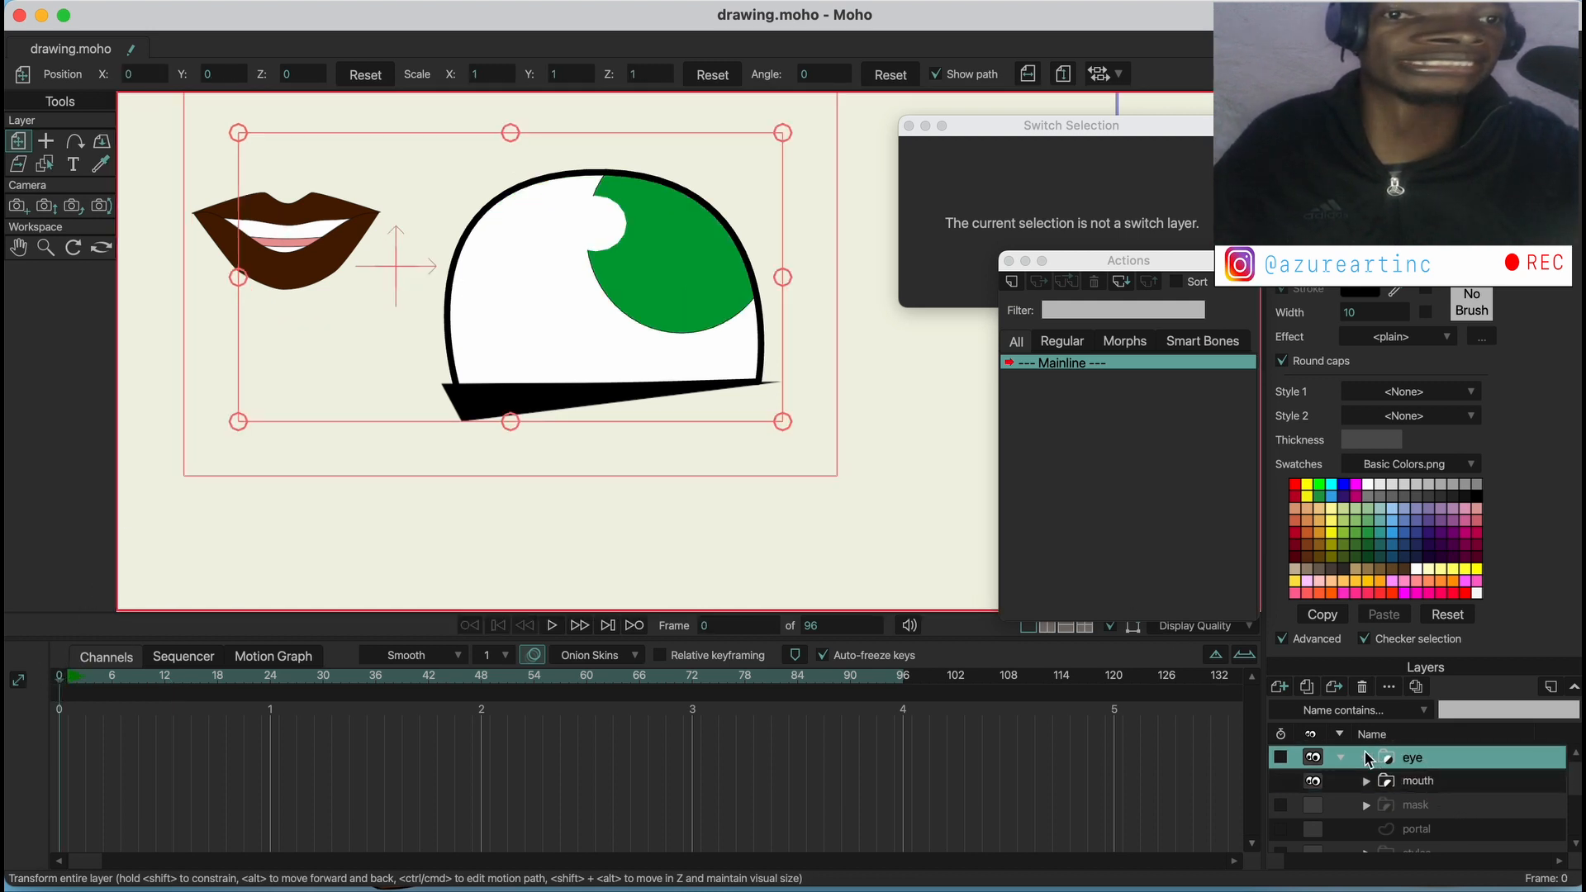
left_click(1368, 758)
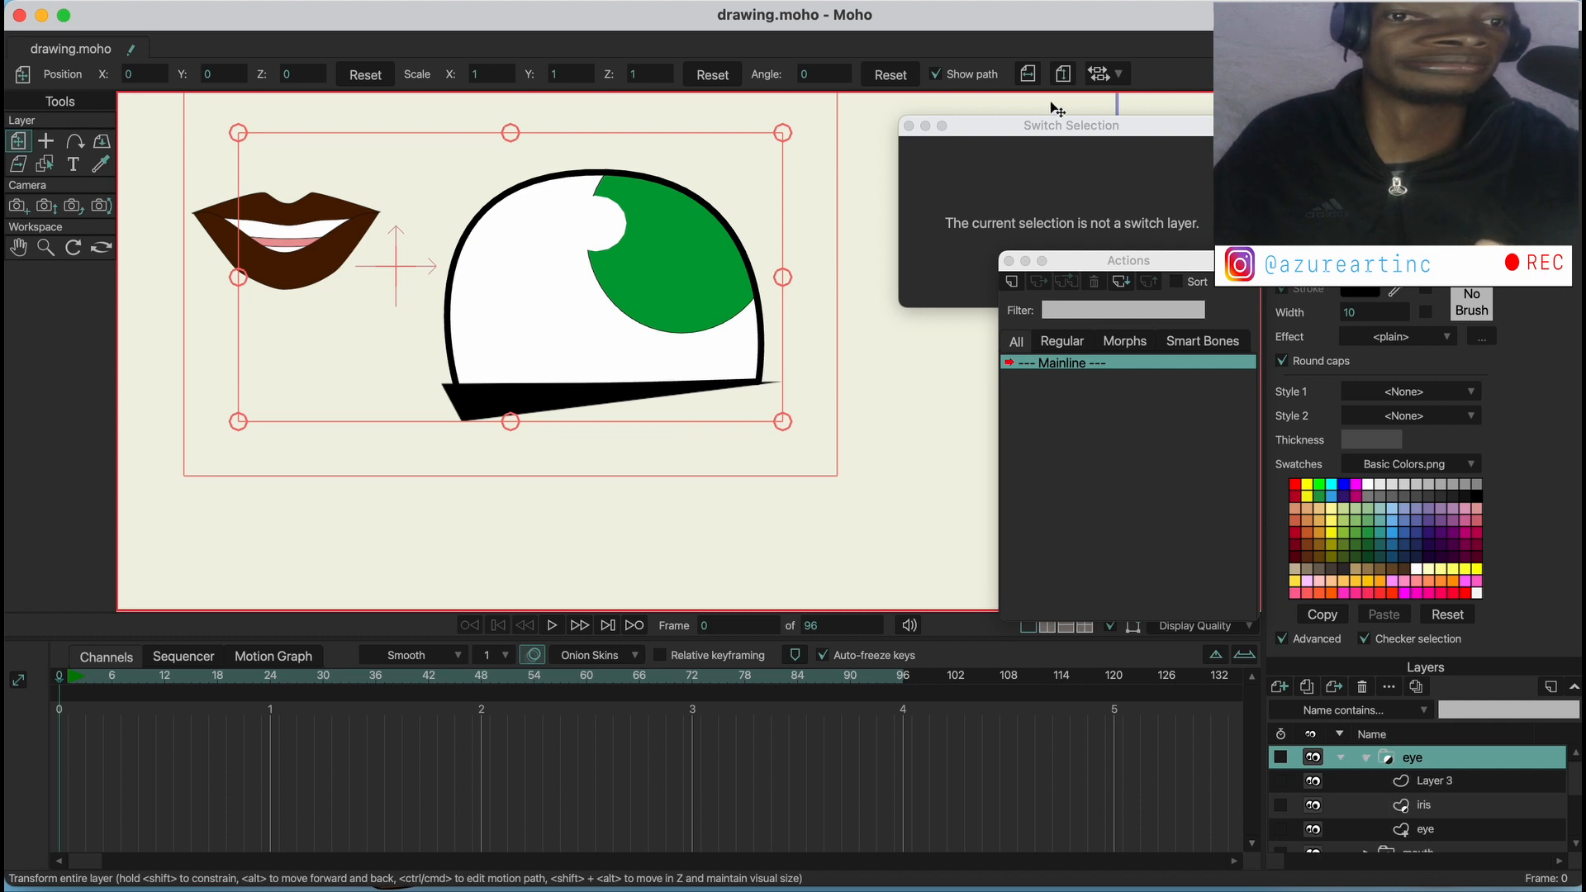